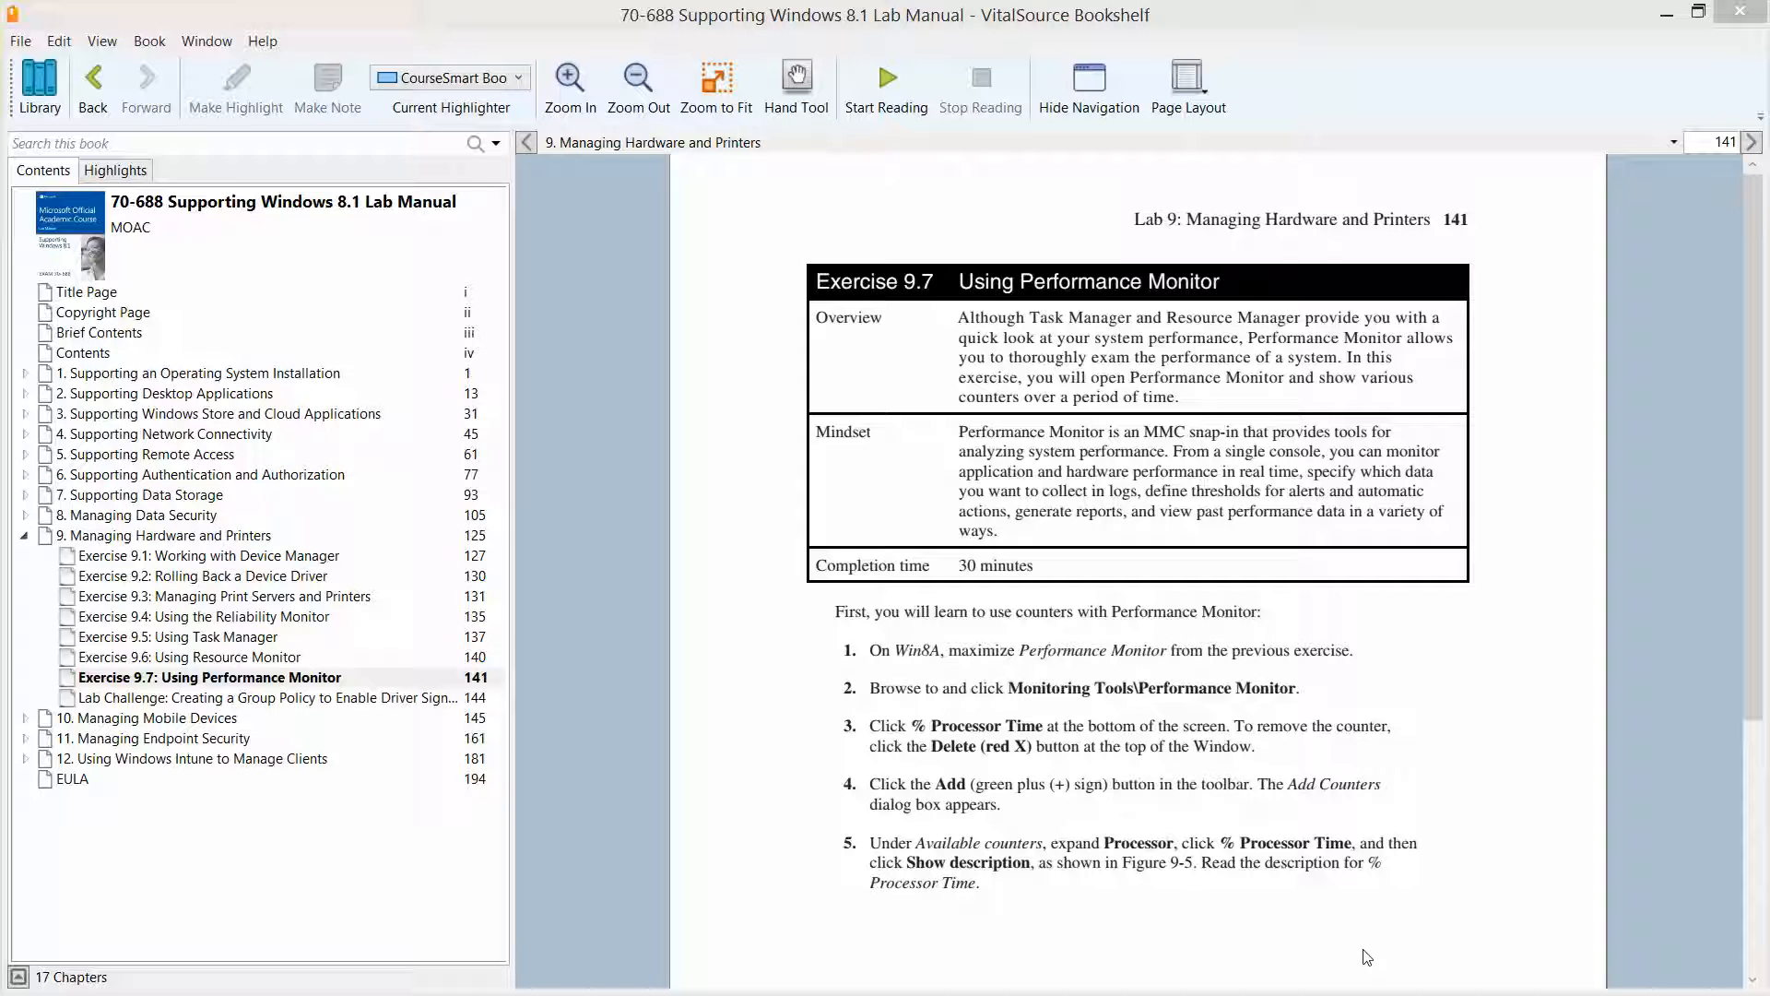
Step: Switch to the Server02 virtual machine and shut it down with the reason Other (Unplanned)
click(1367, 958)
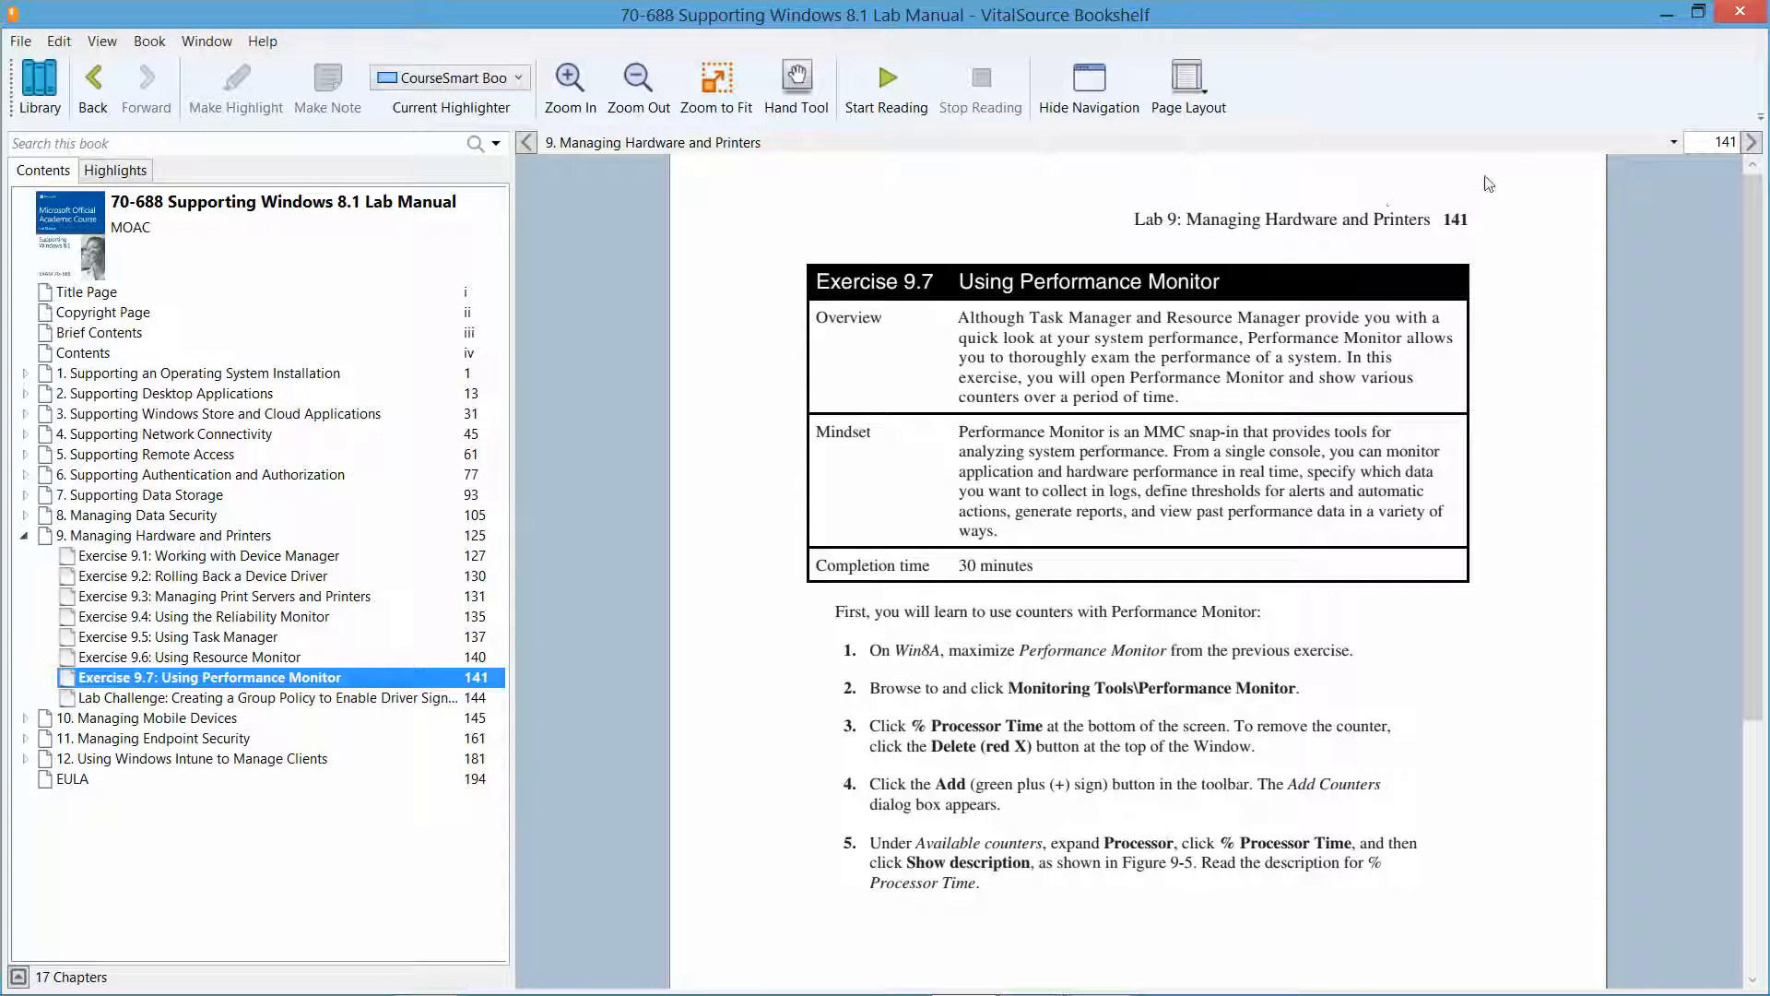
click(1665, 15)
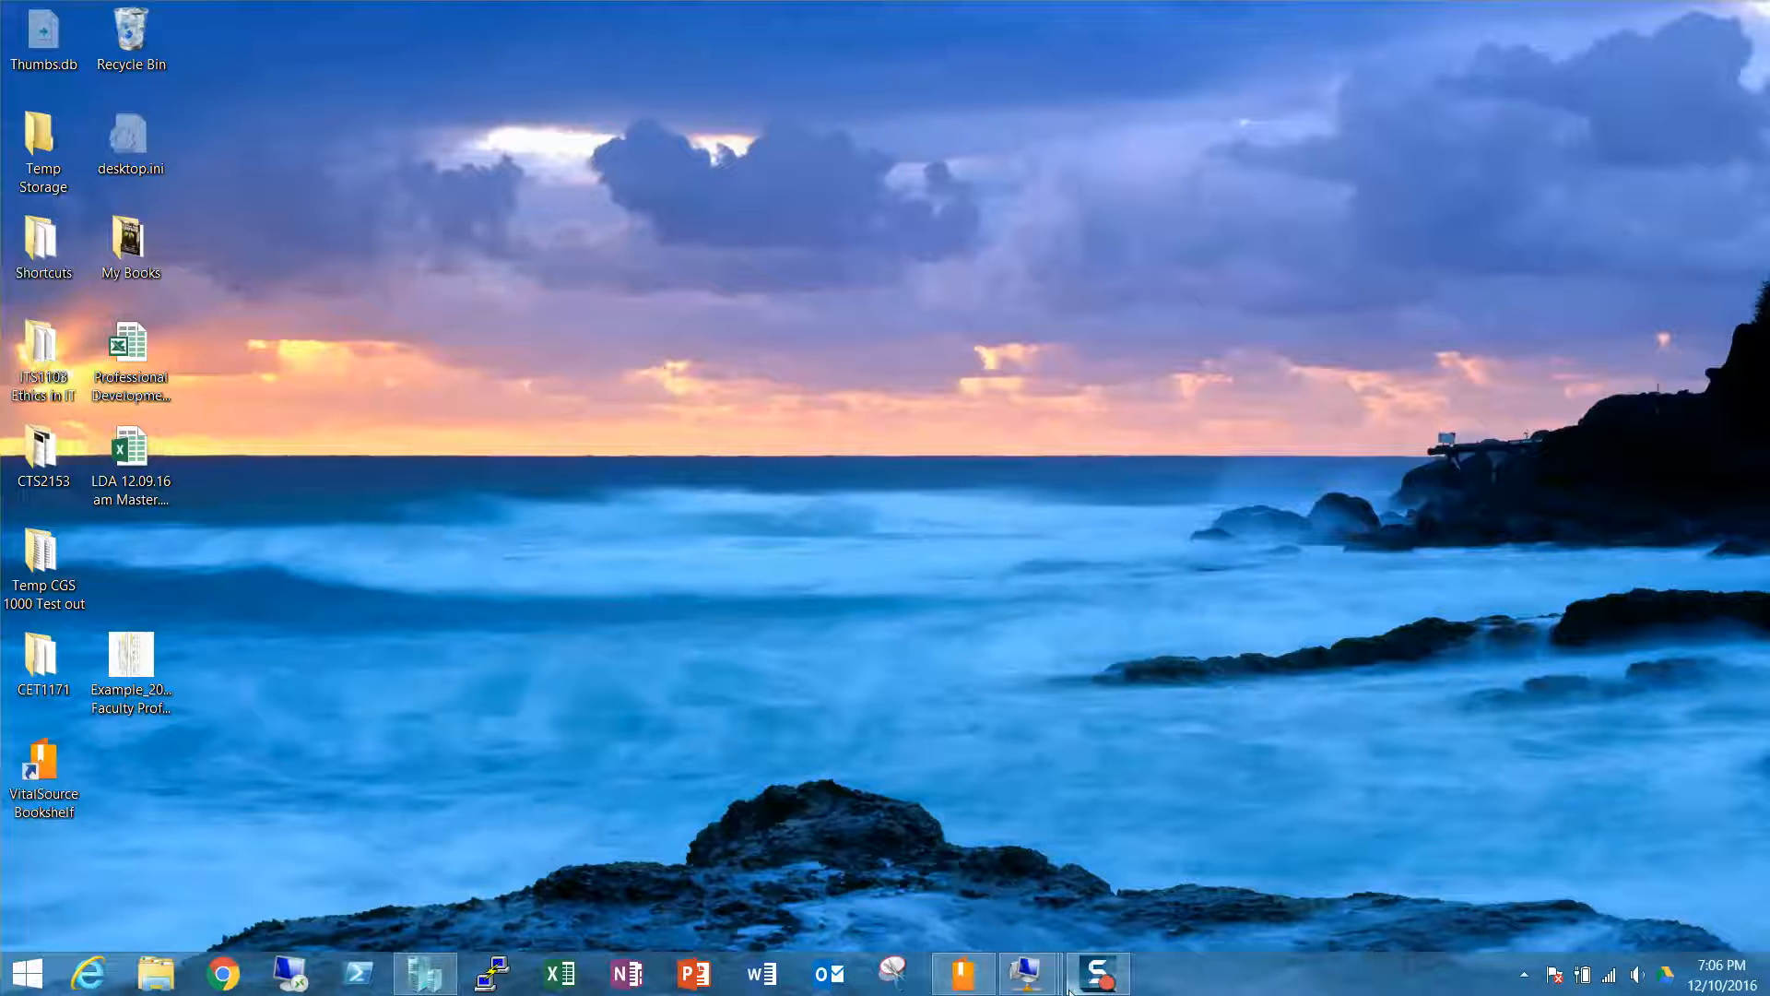
mouse_move(1060, 987)
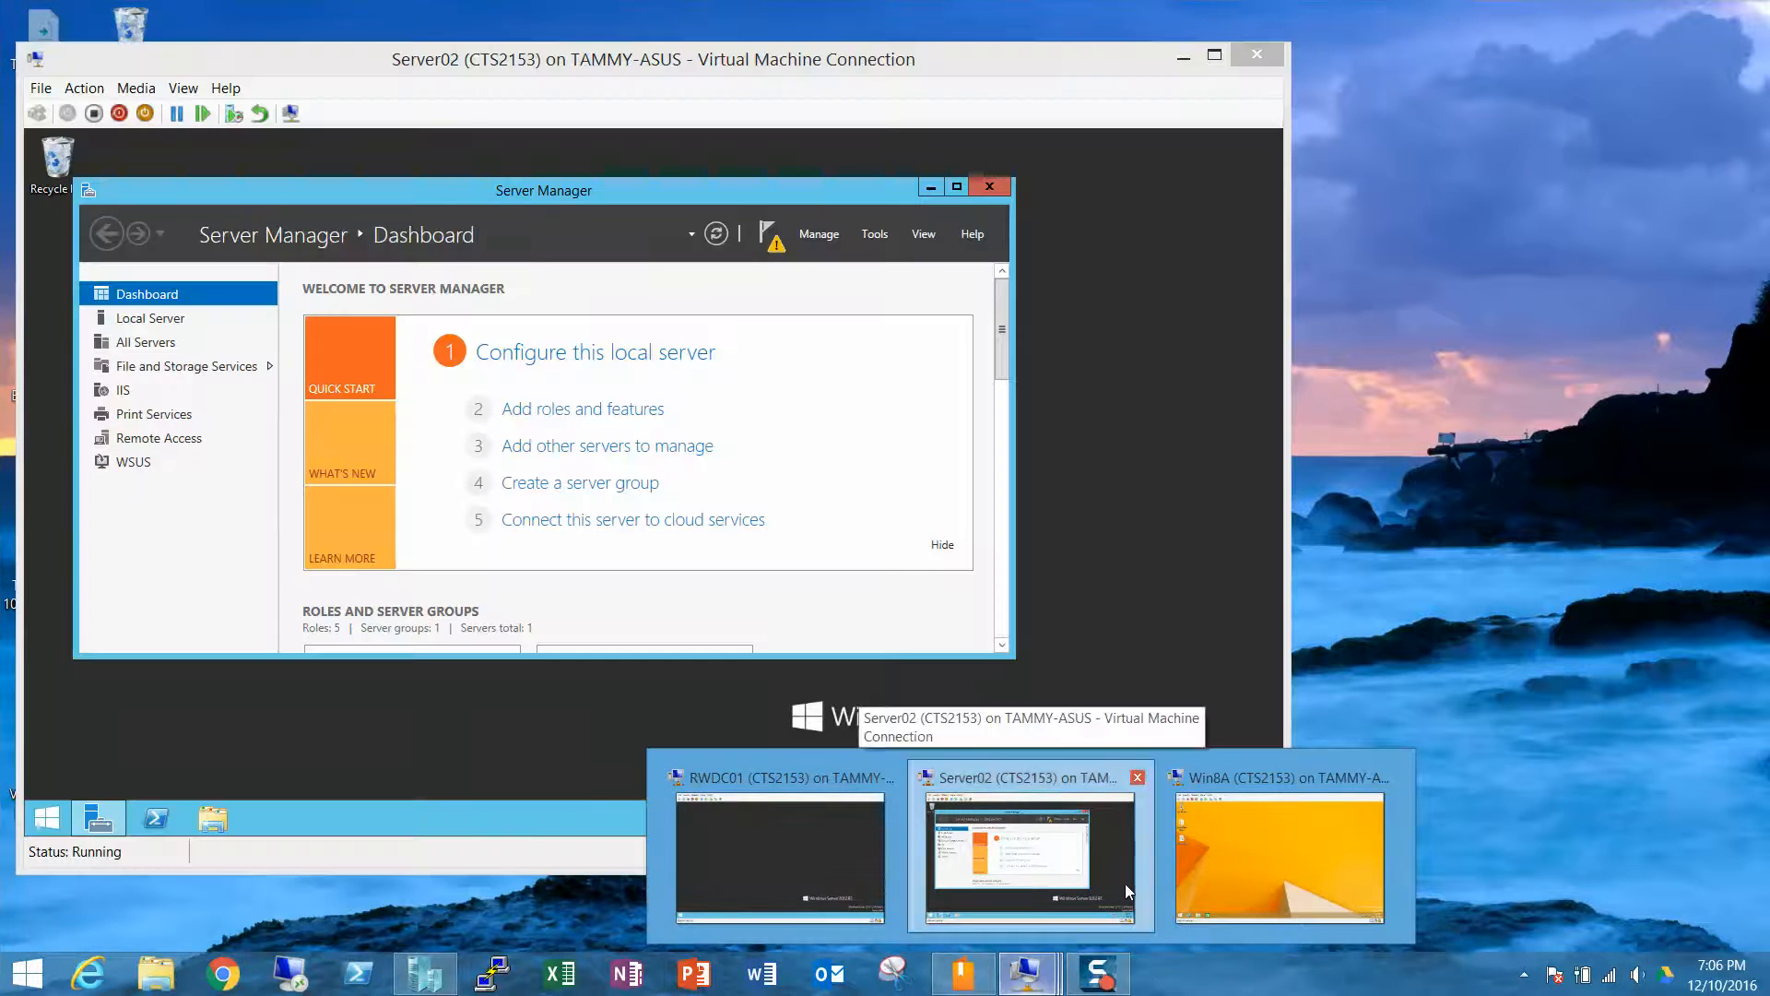
click(1125, 883)
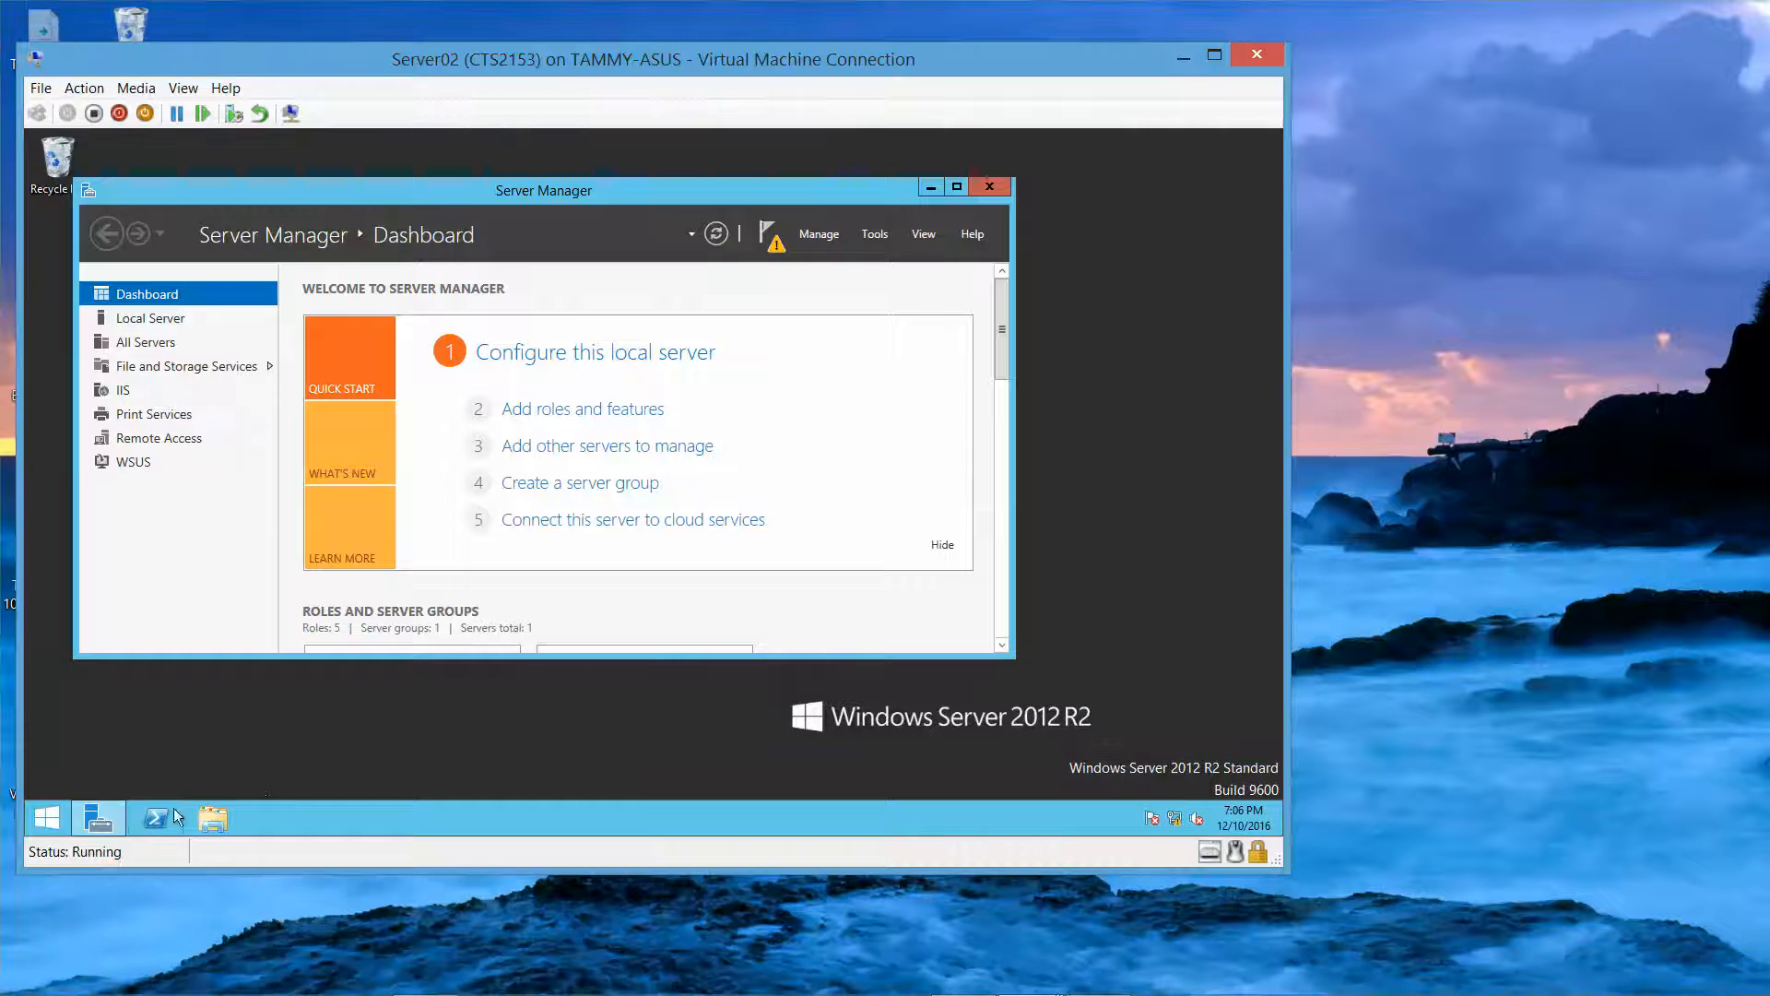
right_click(46, 818)
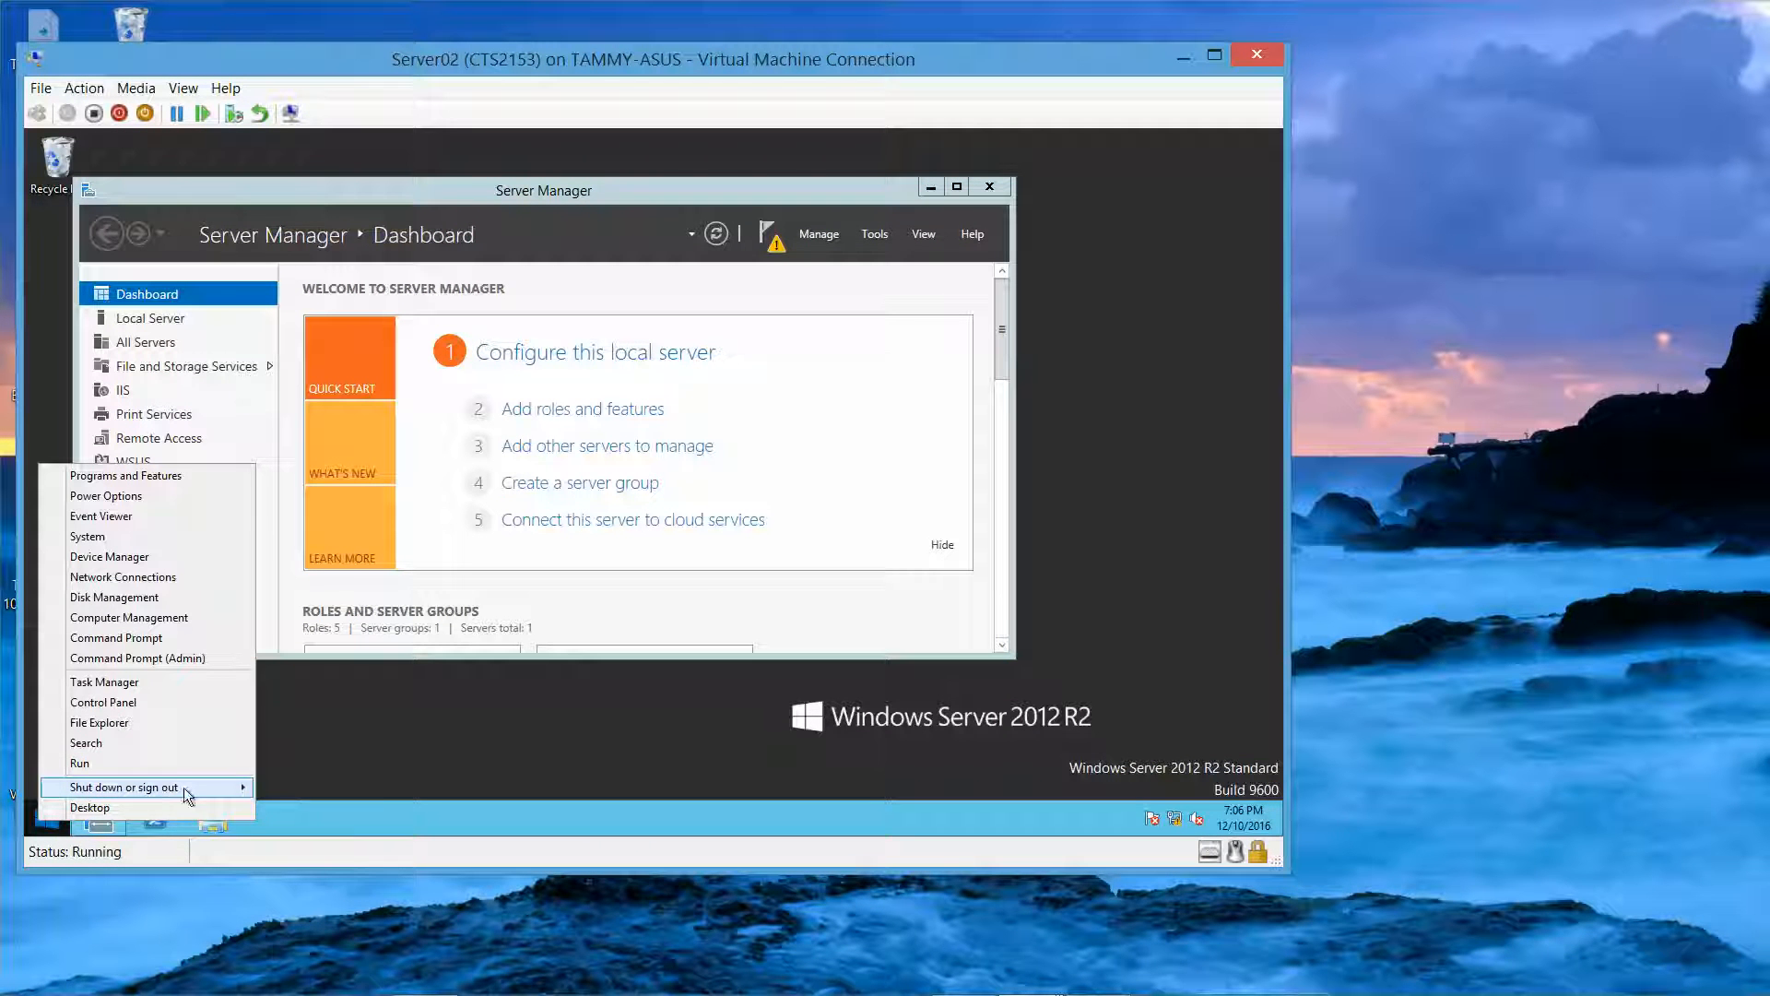
mouse_move(184, 788)
click(302, 767)
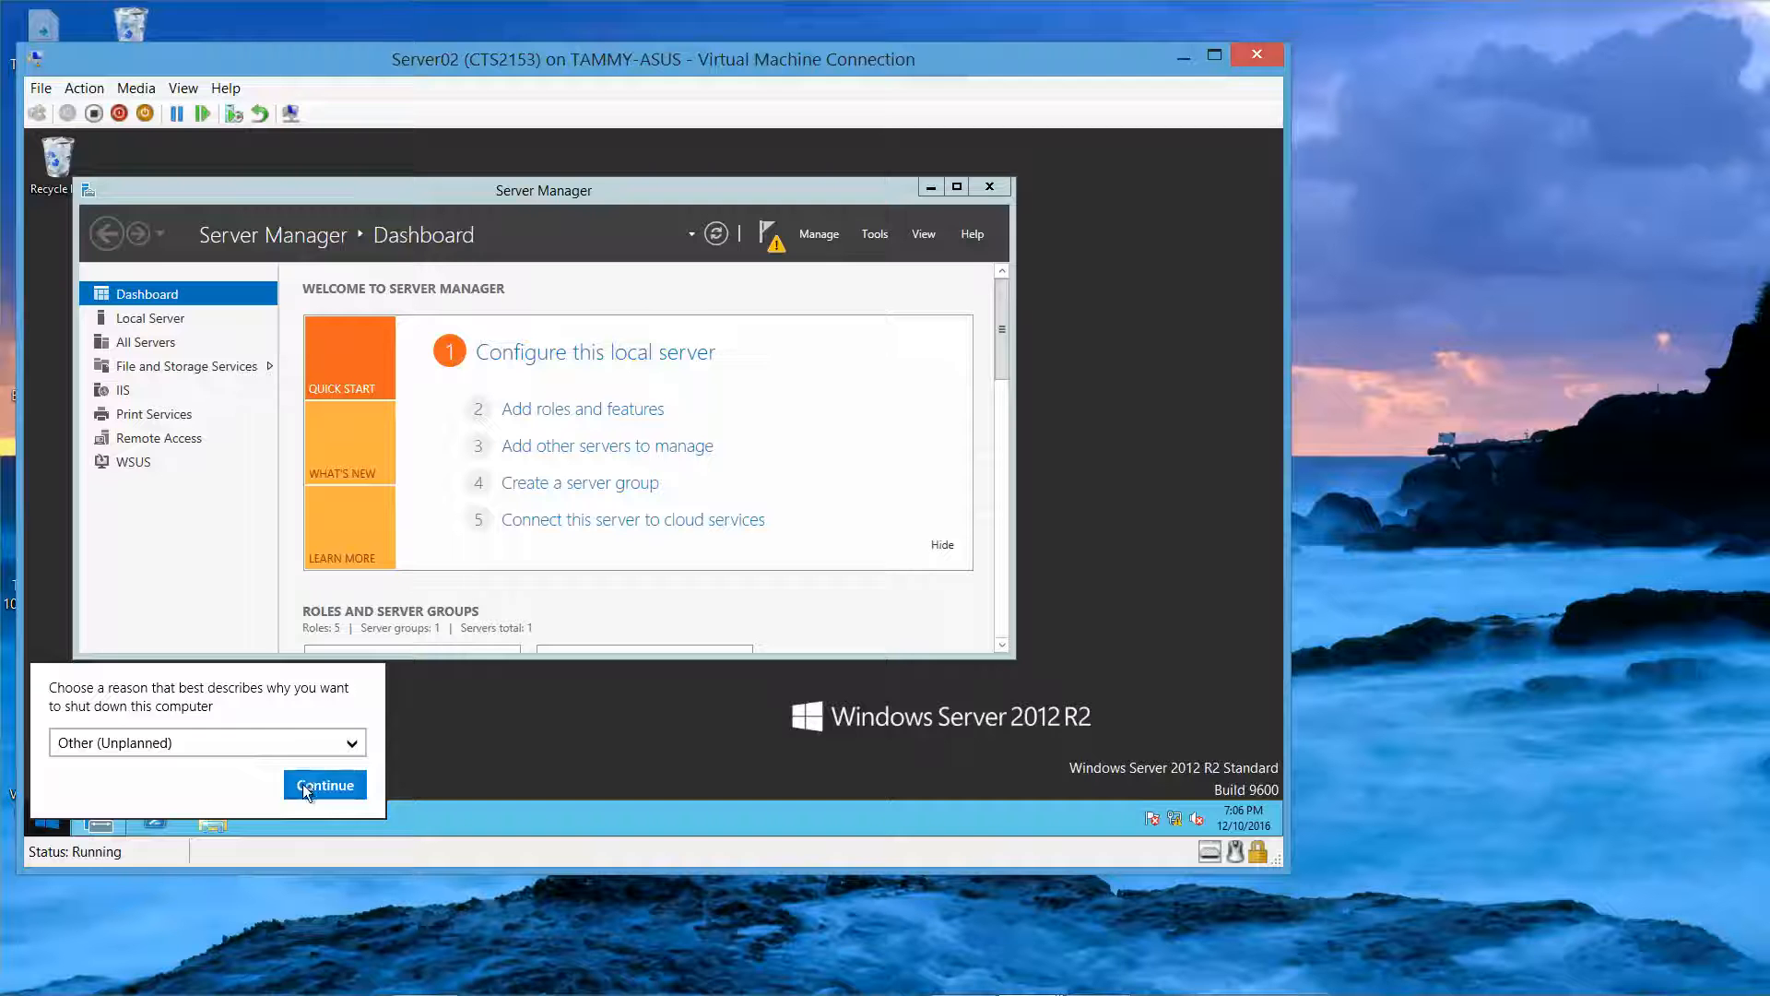
click(304, 785)
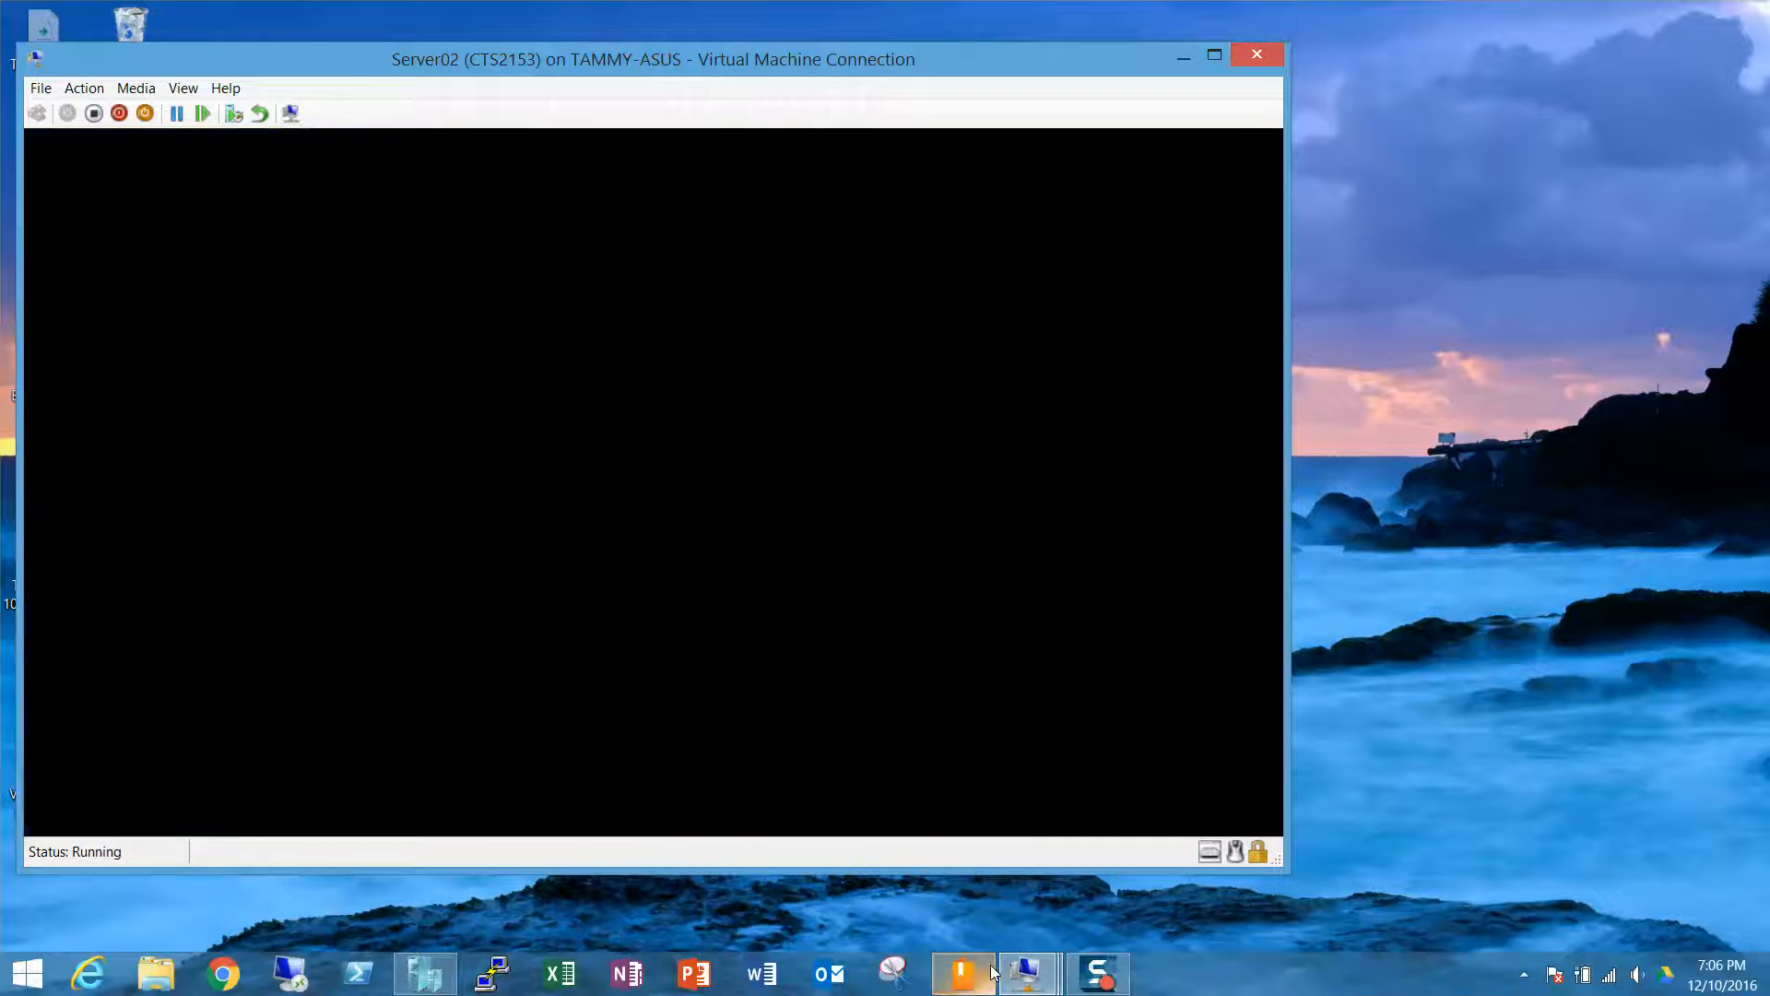
Step: Switch to the Win8A virtual machine and start Performance Monitor by running perfmon
mouse_move(1027, 970)
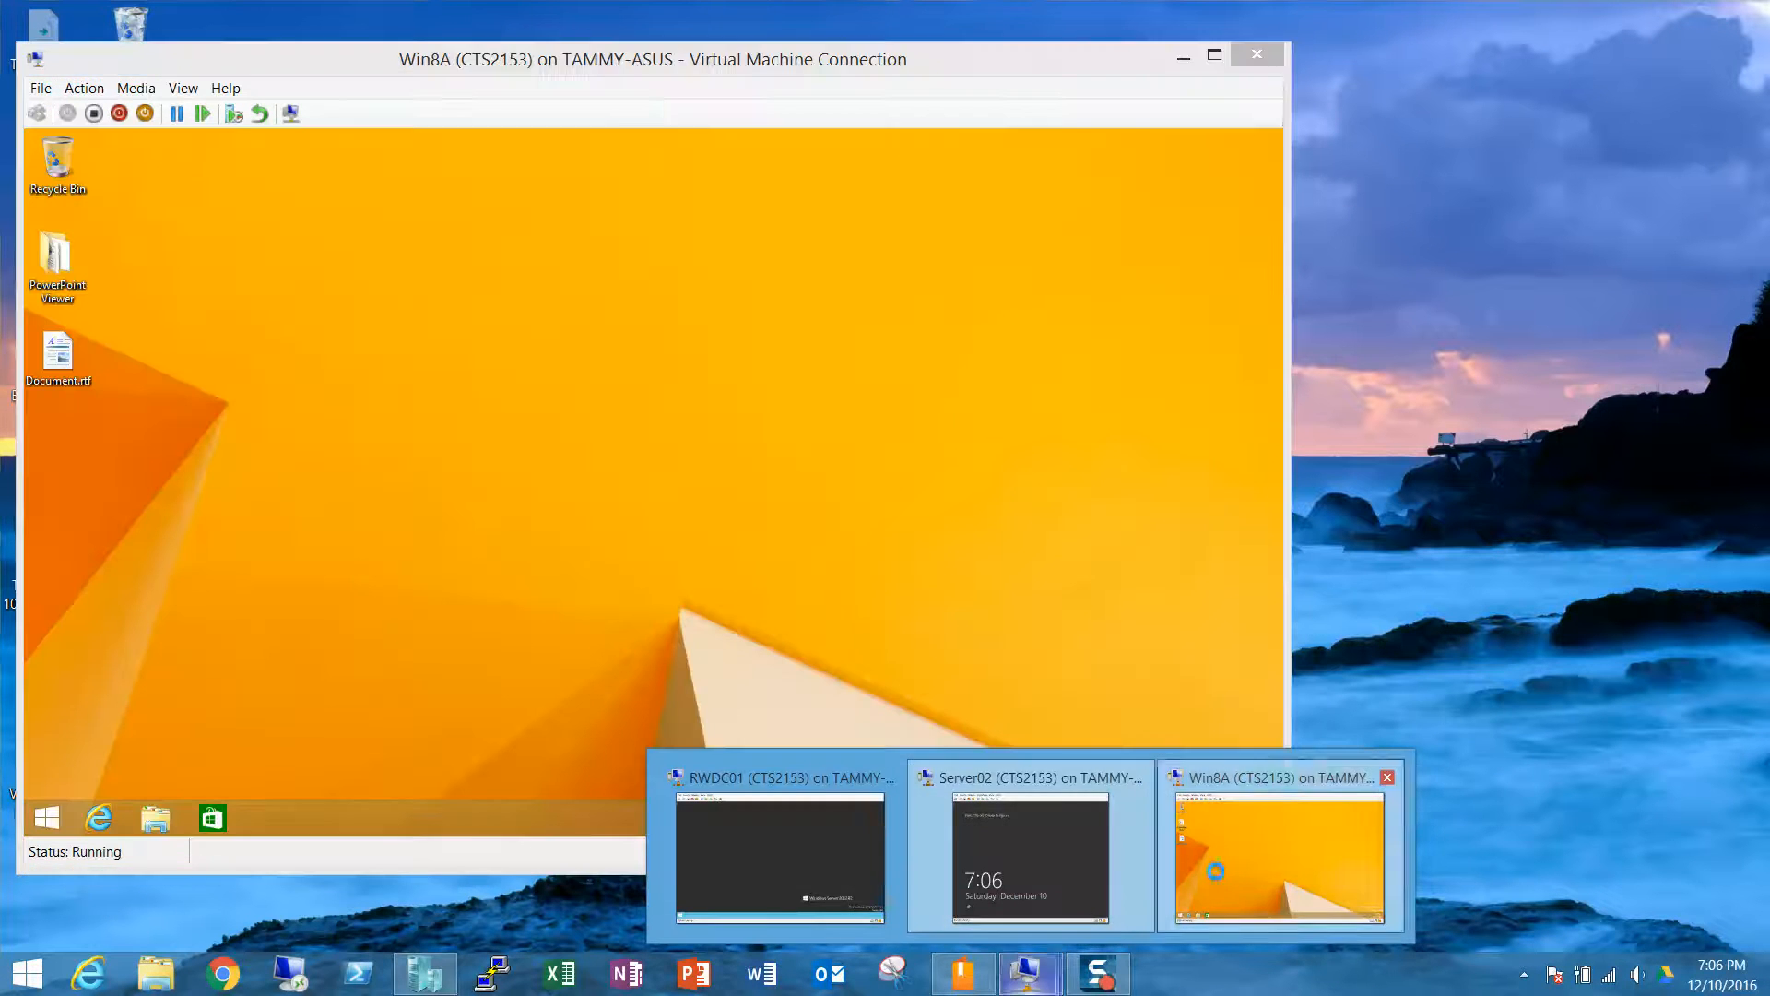
click(1215, 872)
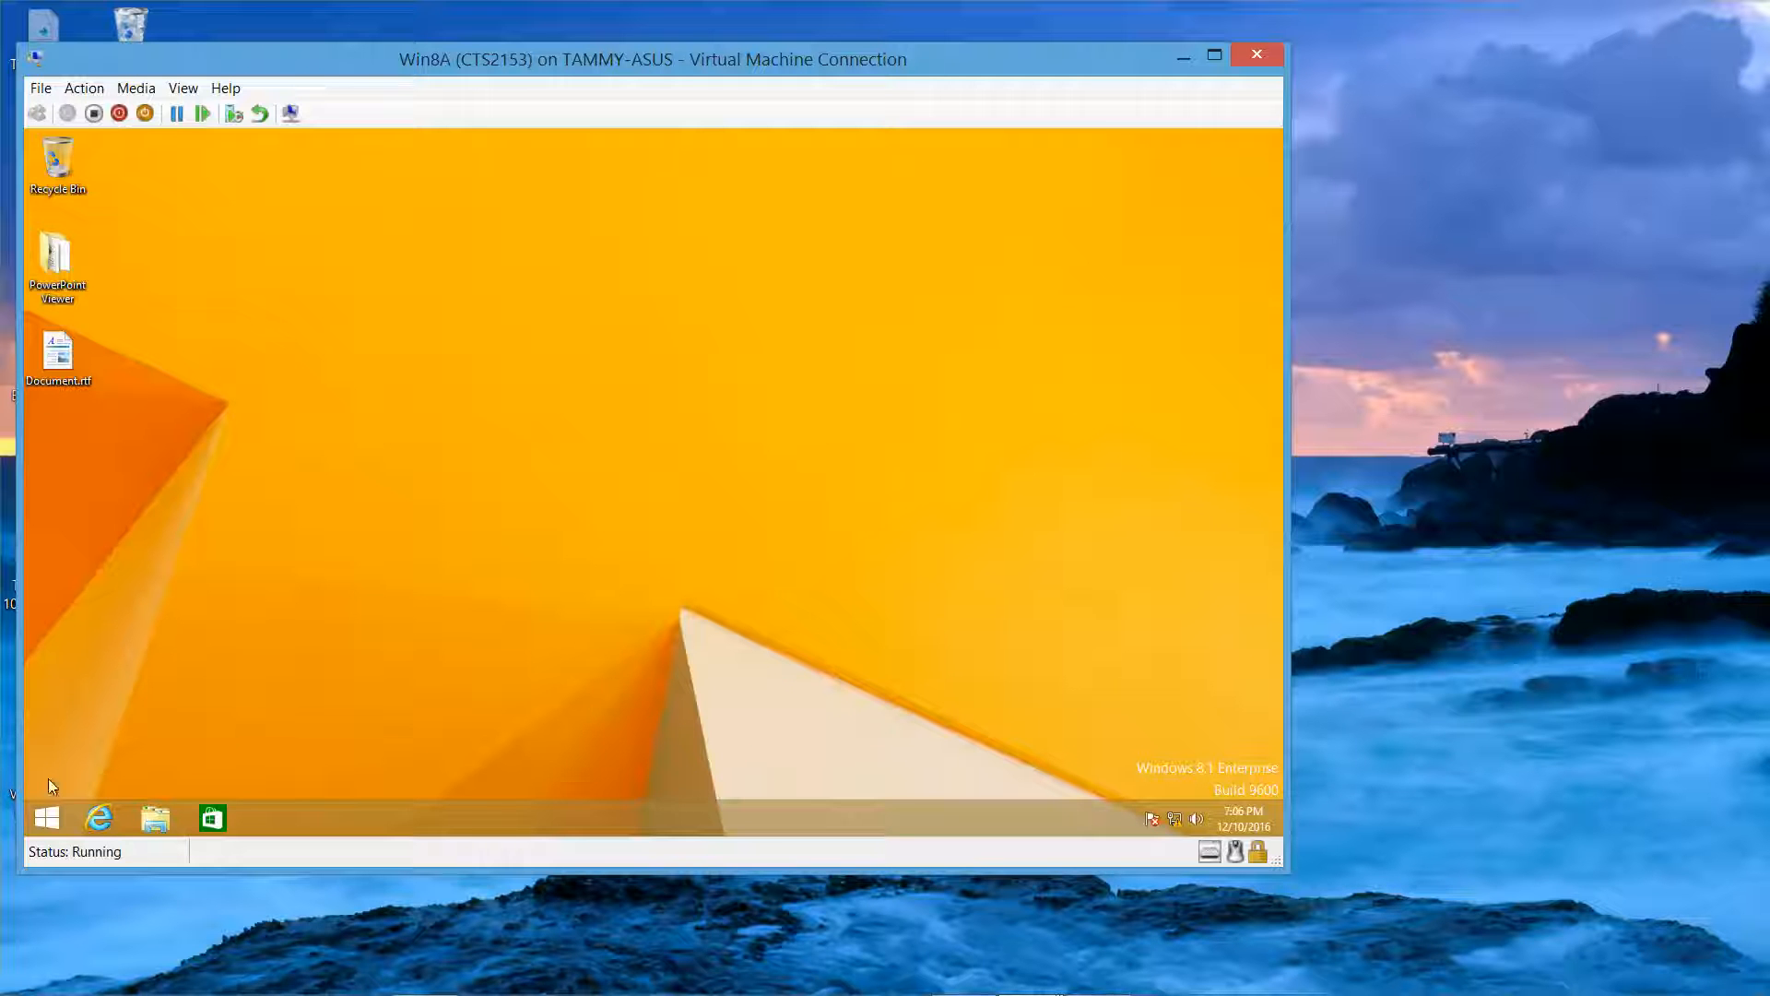
right_click(63, 818)
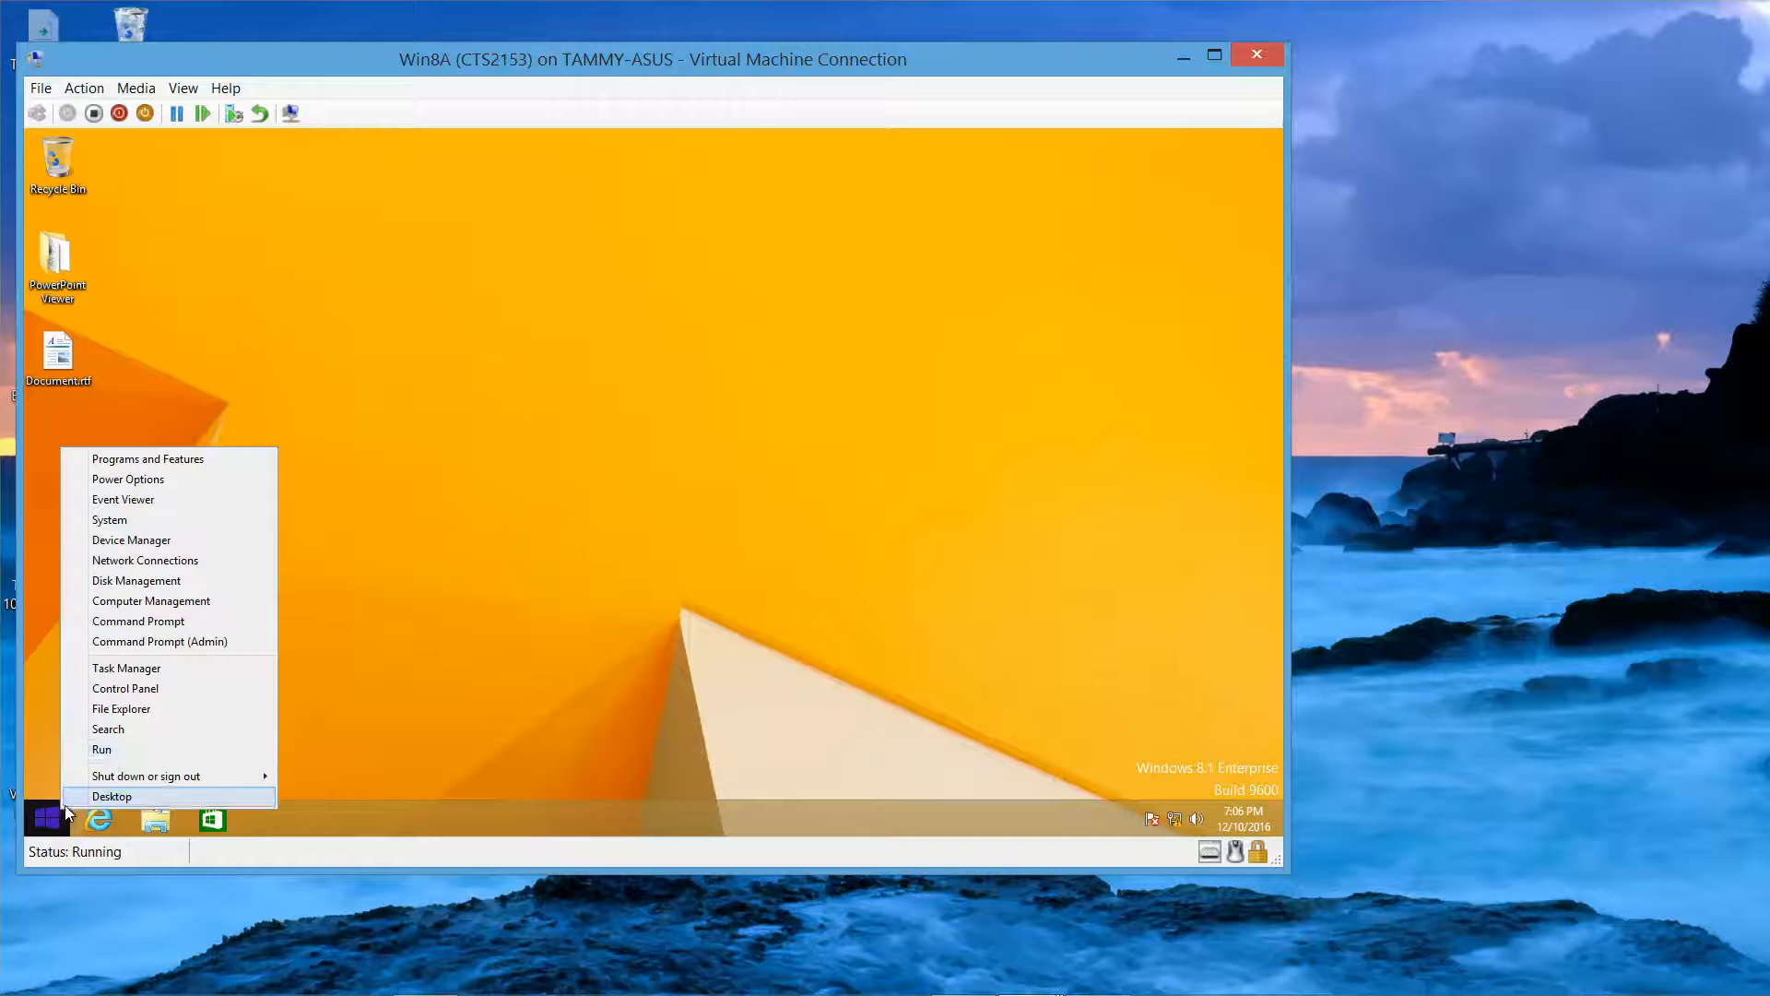
click(109, 750)
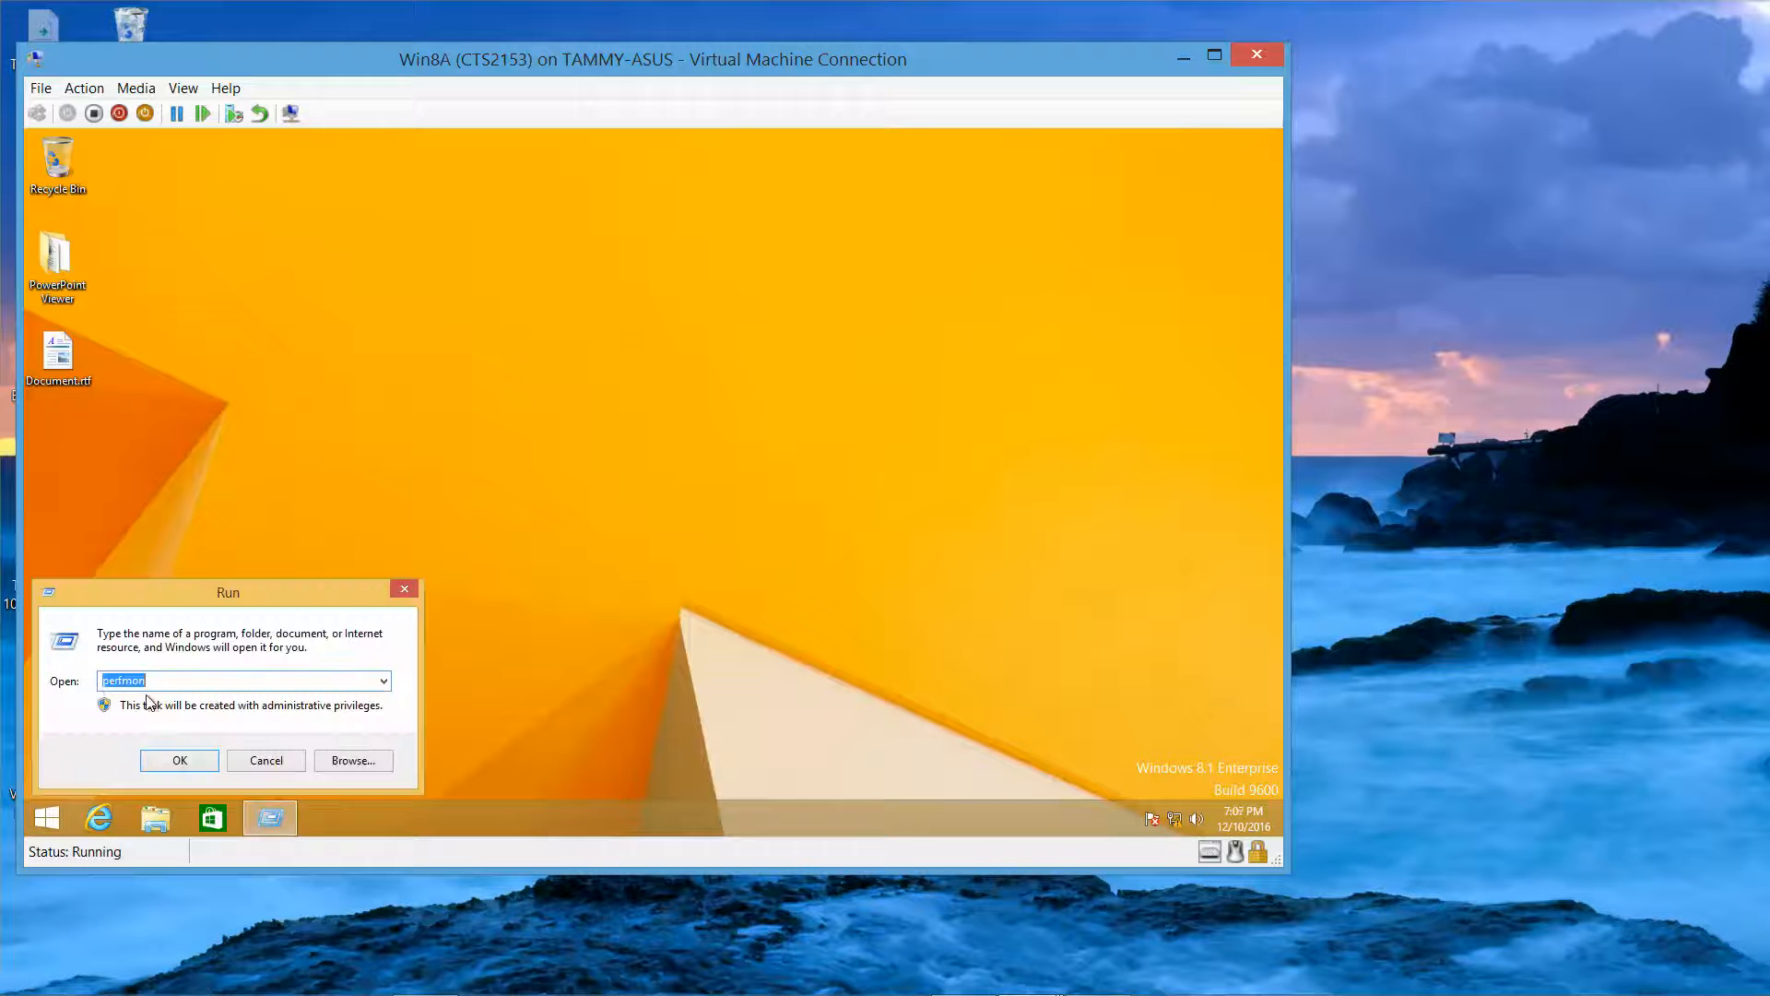
click(181, 771)
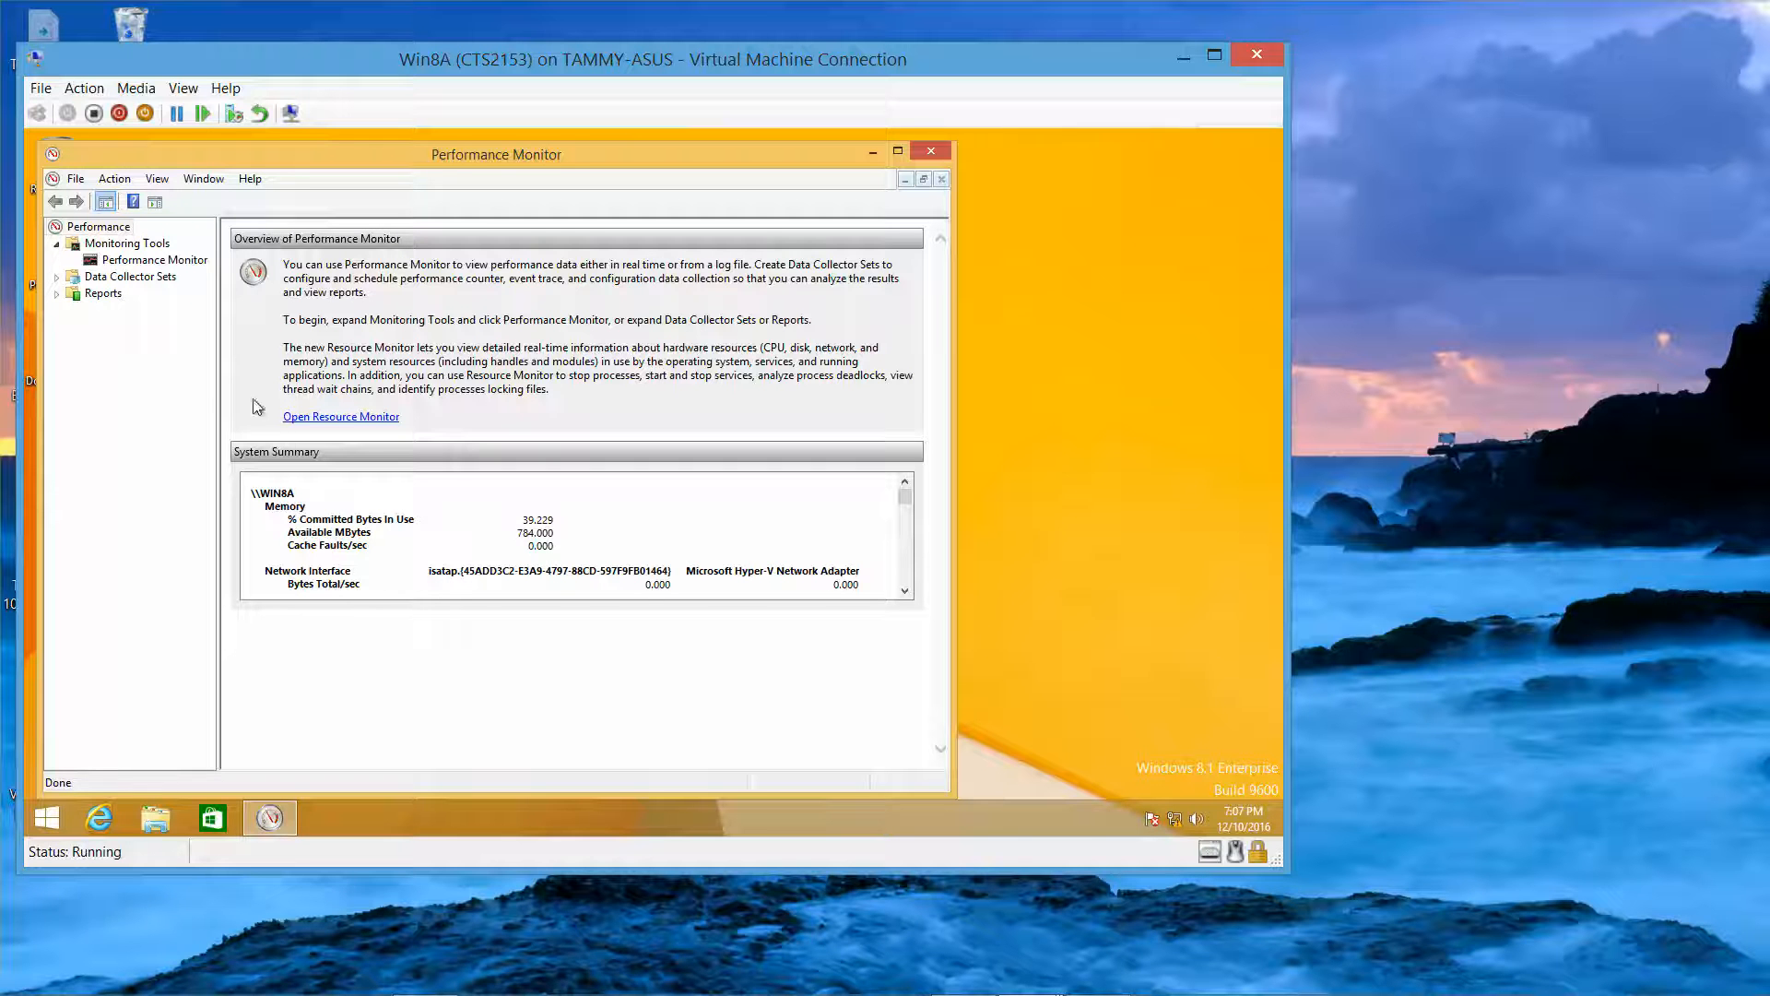
Step: Display the Performance Monitor graph under Monitoring Tools, checking the Performance overview page along the way
click(155, 262)
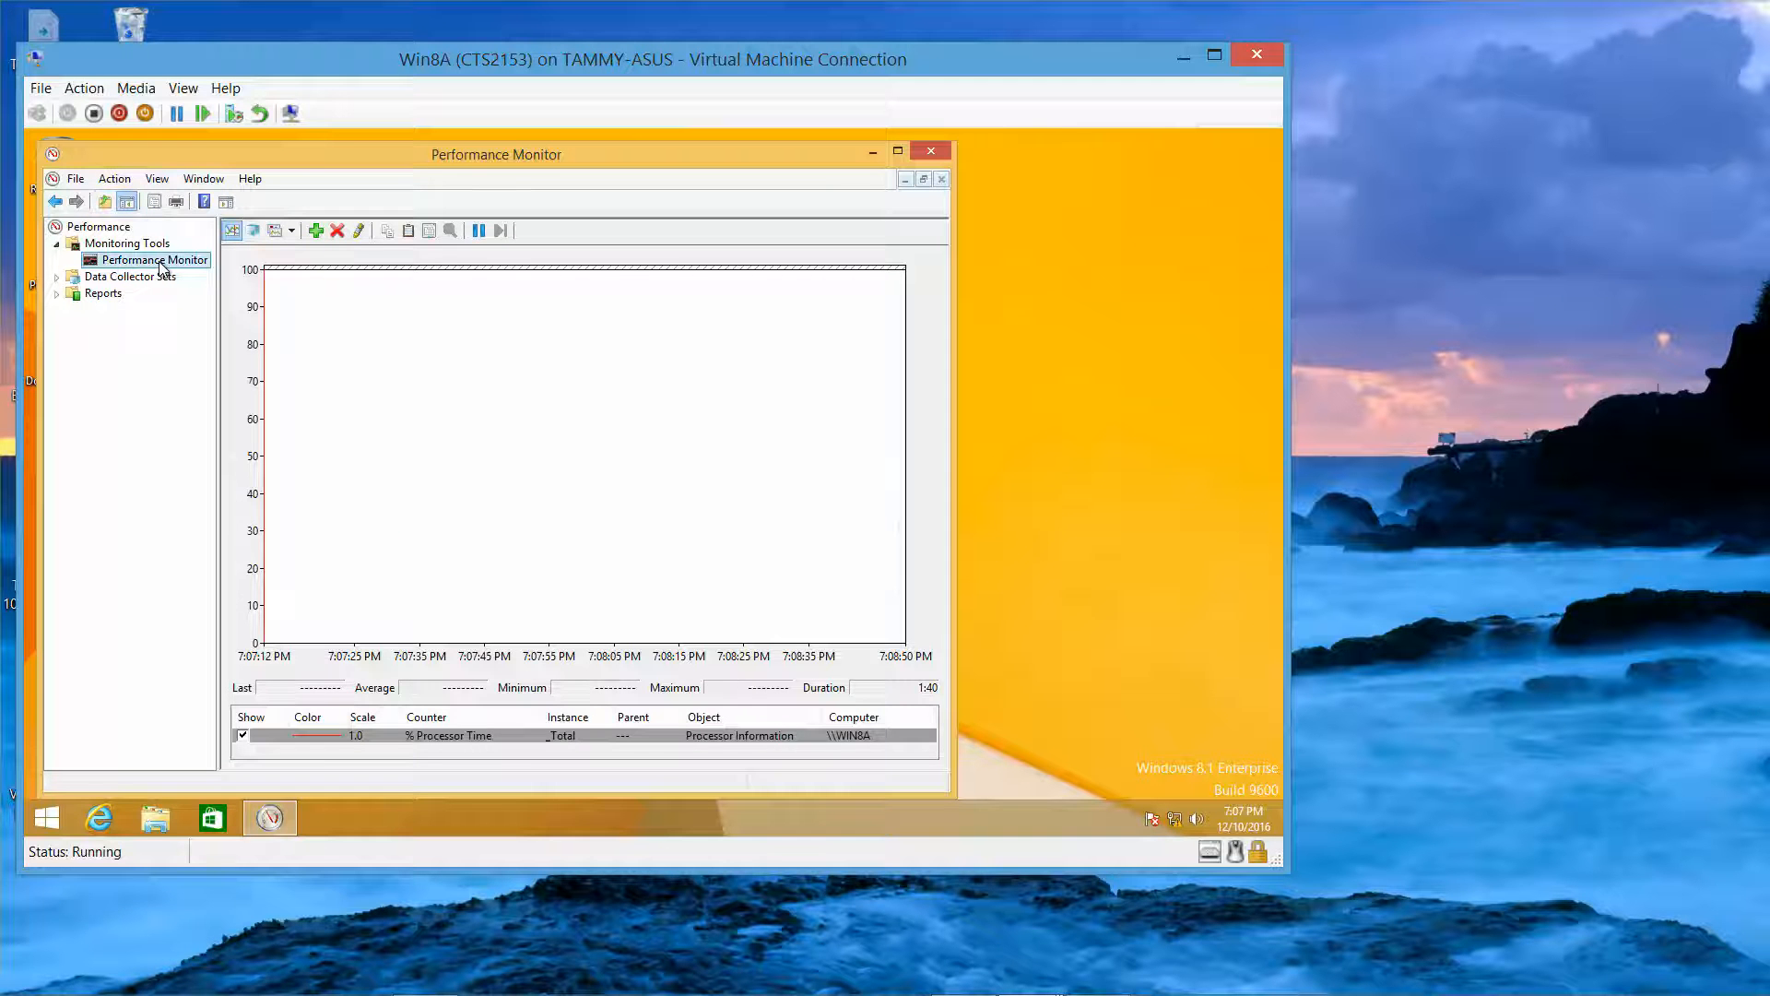
click(124, 229)
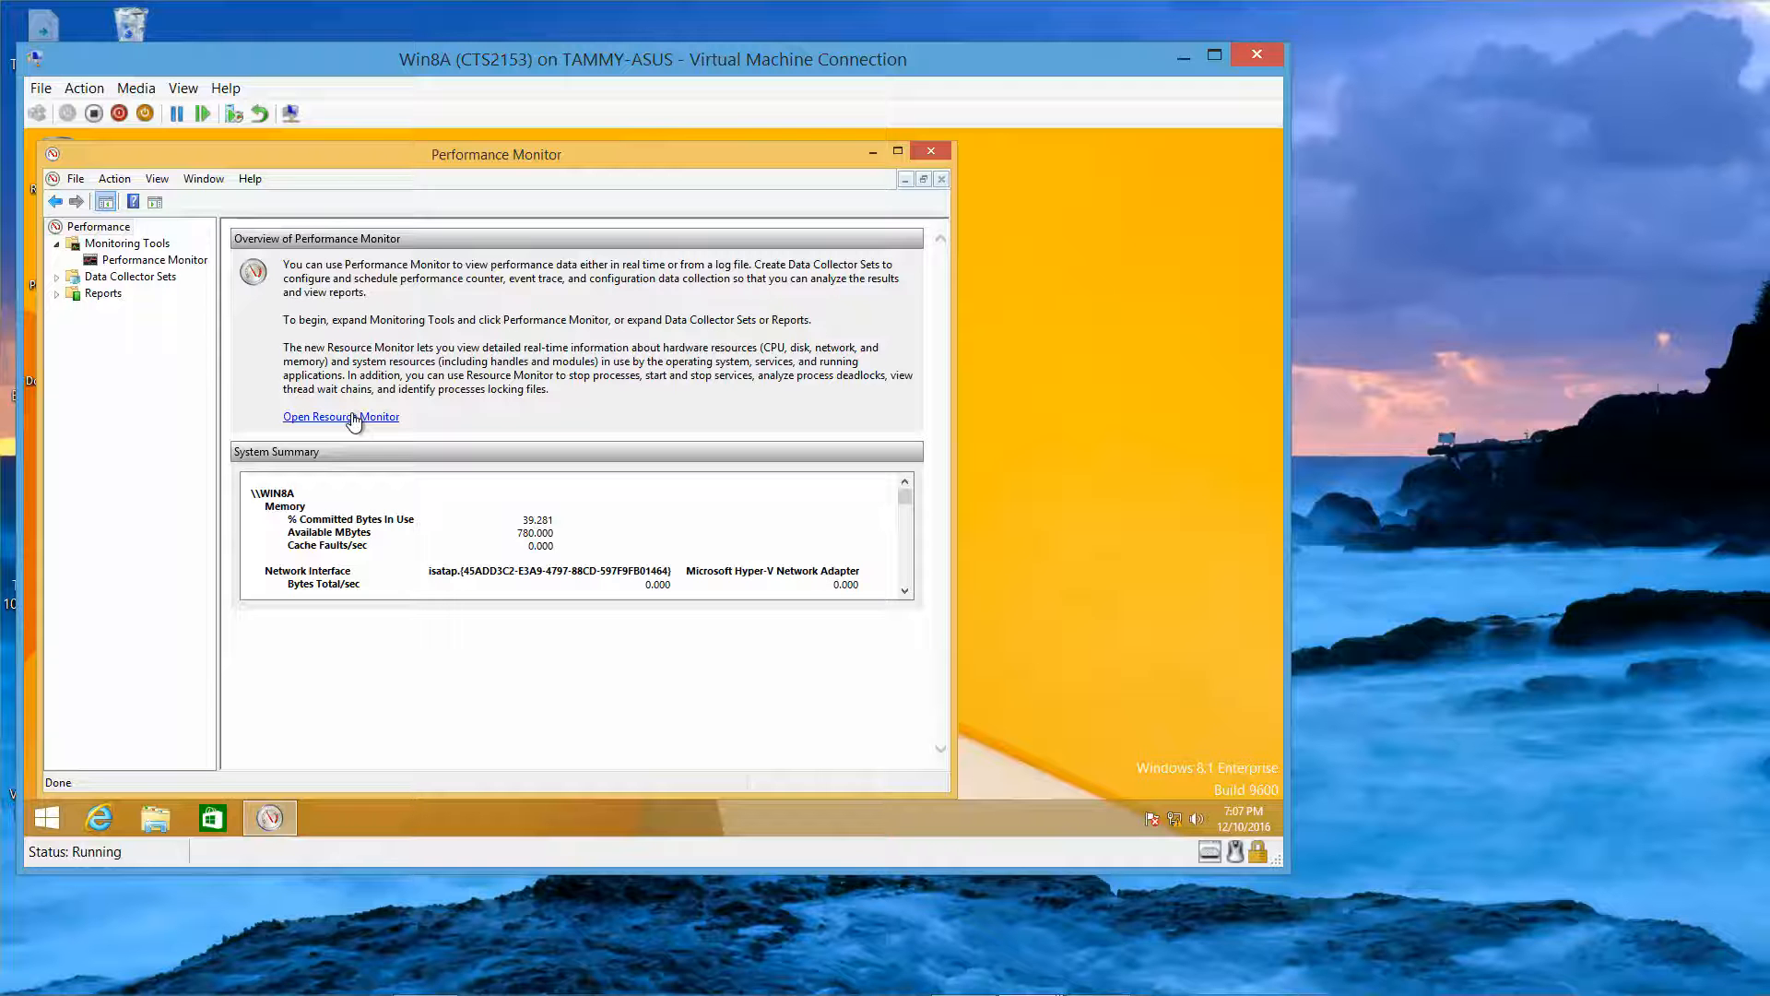
click(173, 265)
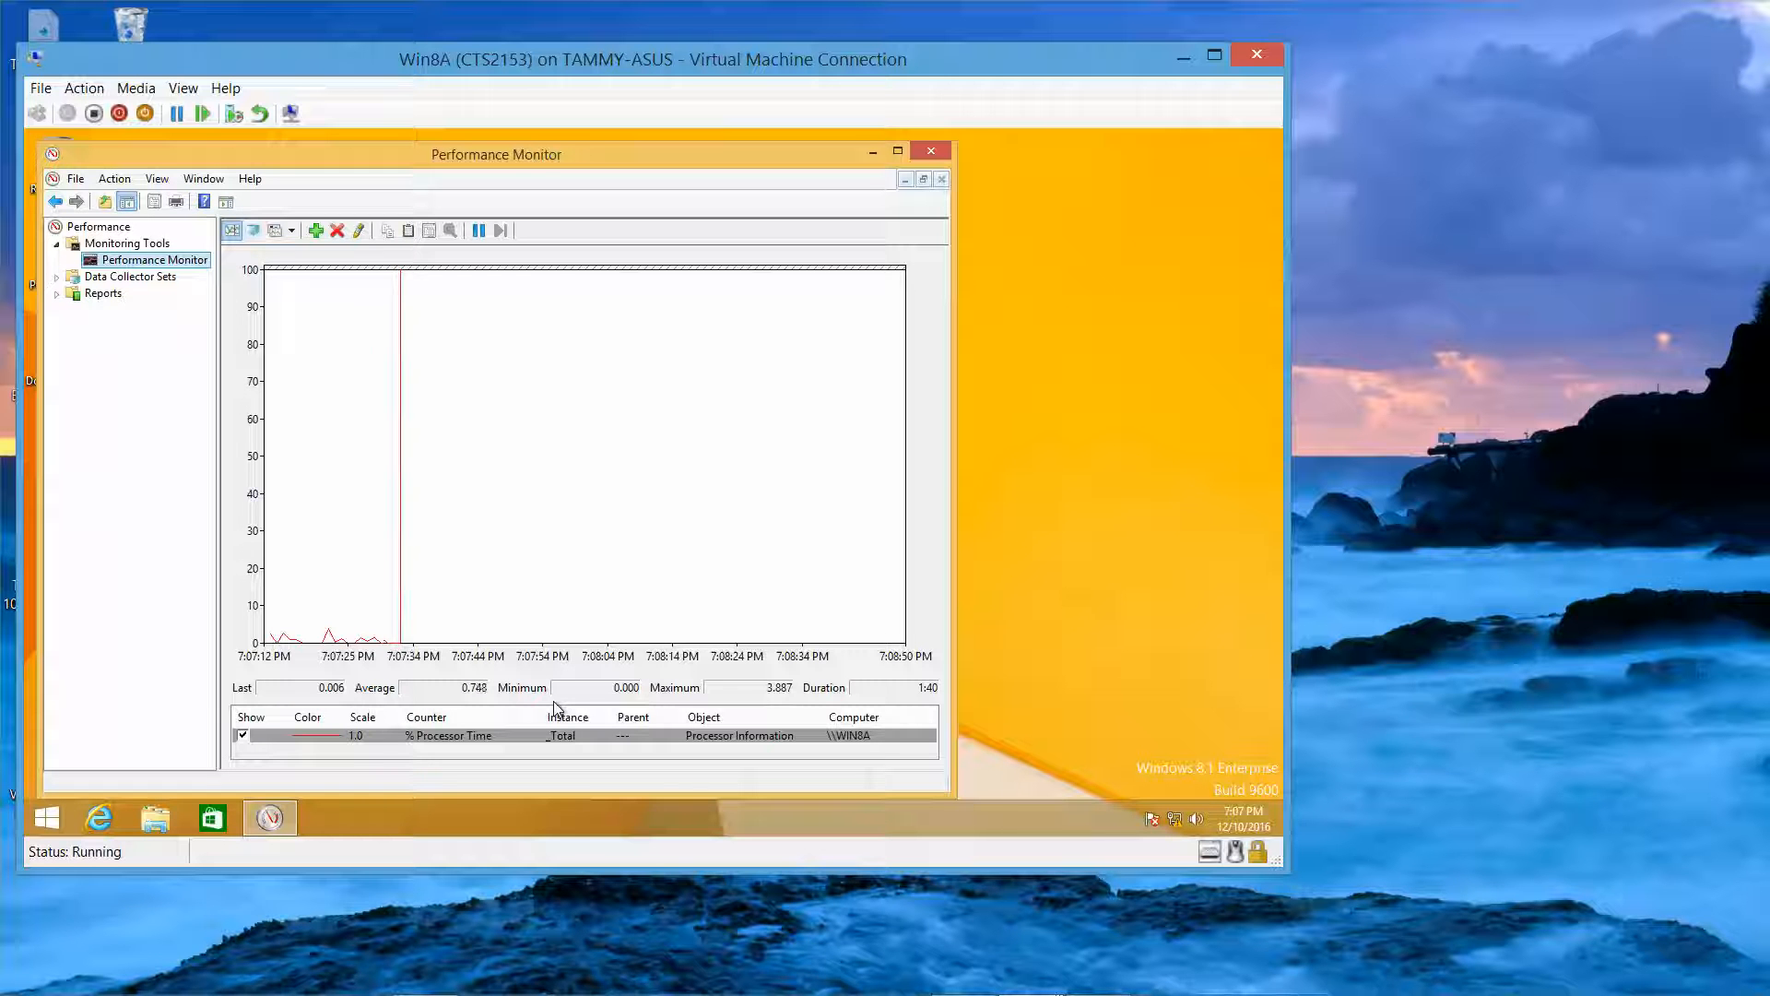
Step: View the data properties of the % Processor Time counter, then close them without changes
click(426, 737)
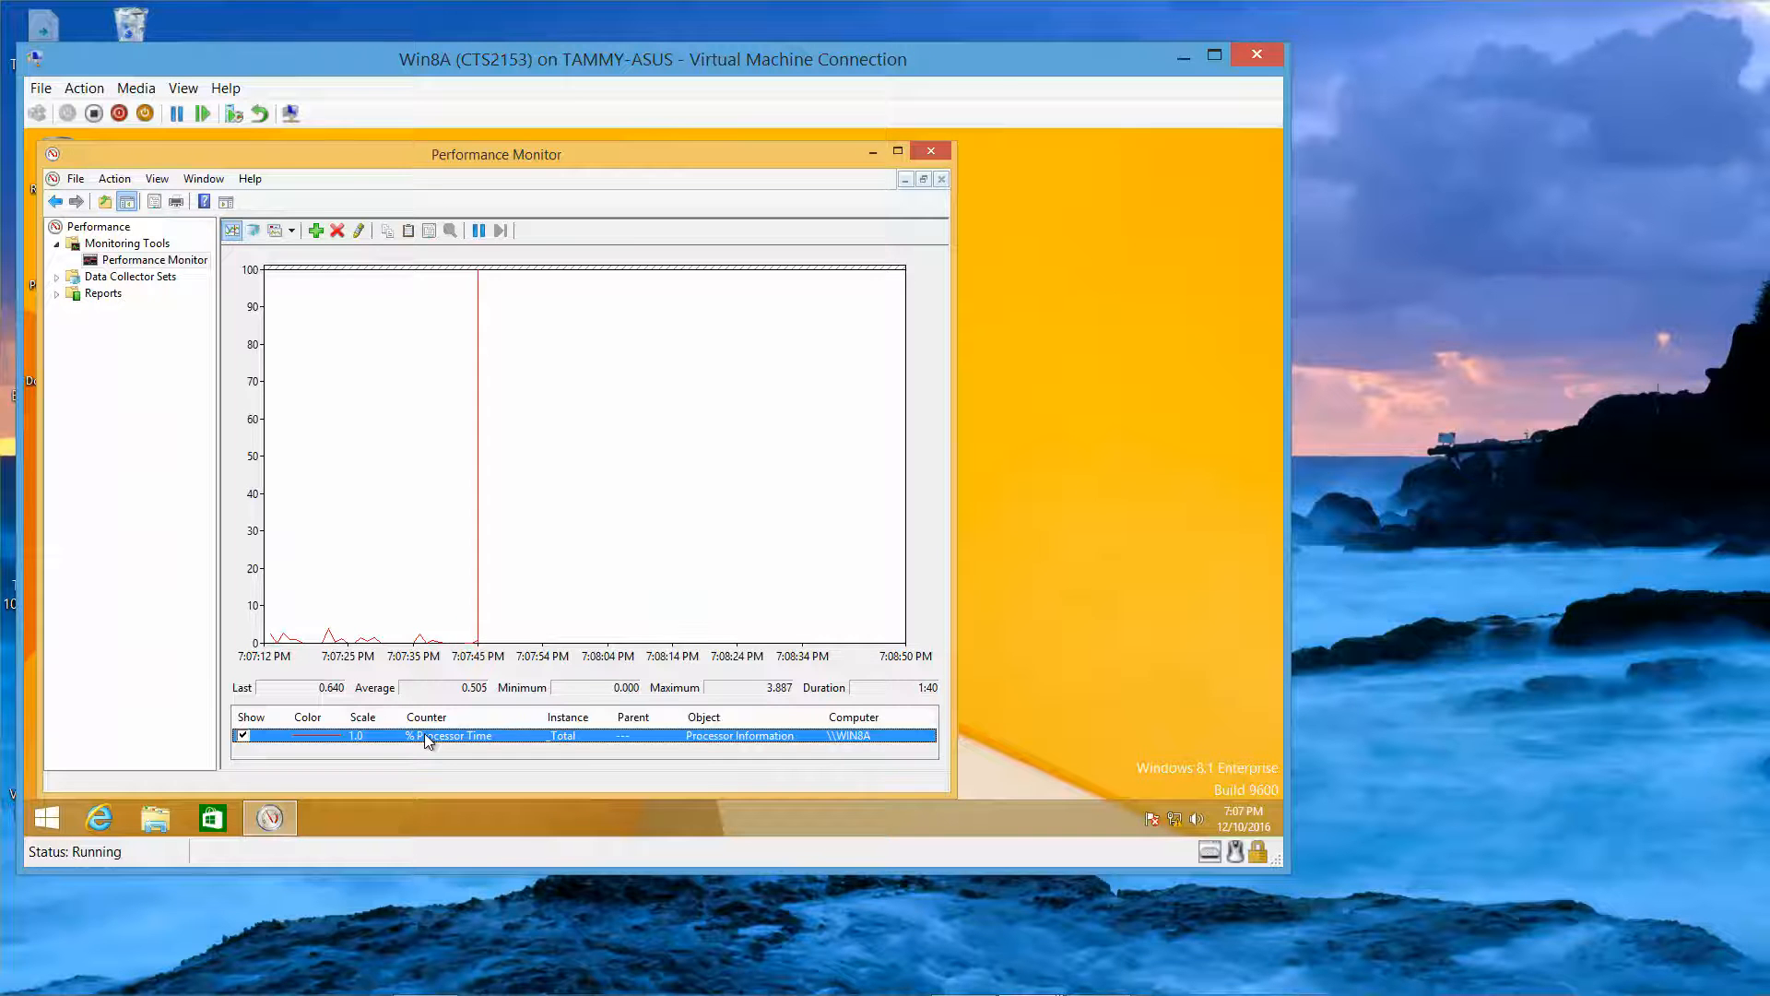
double_click(426, 736)
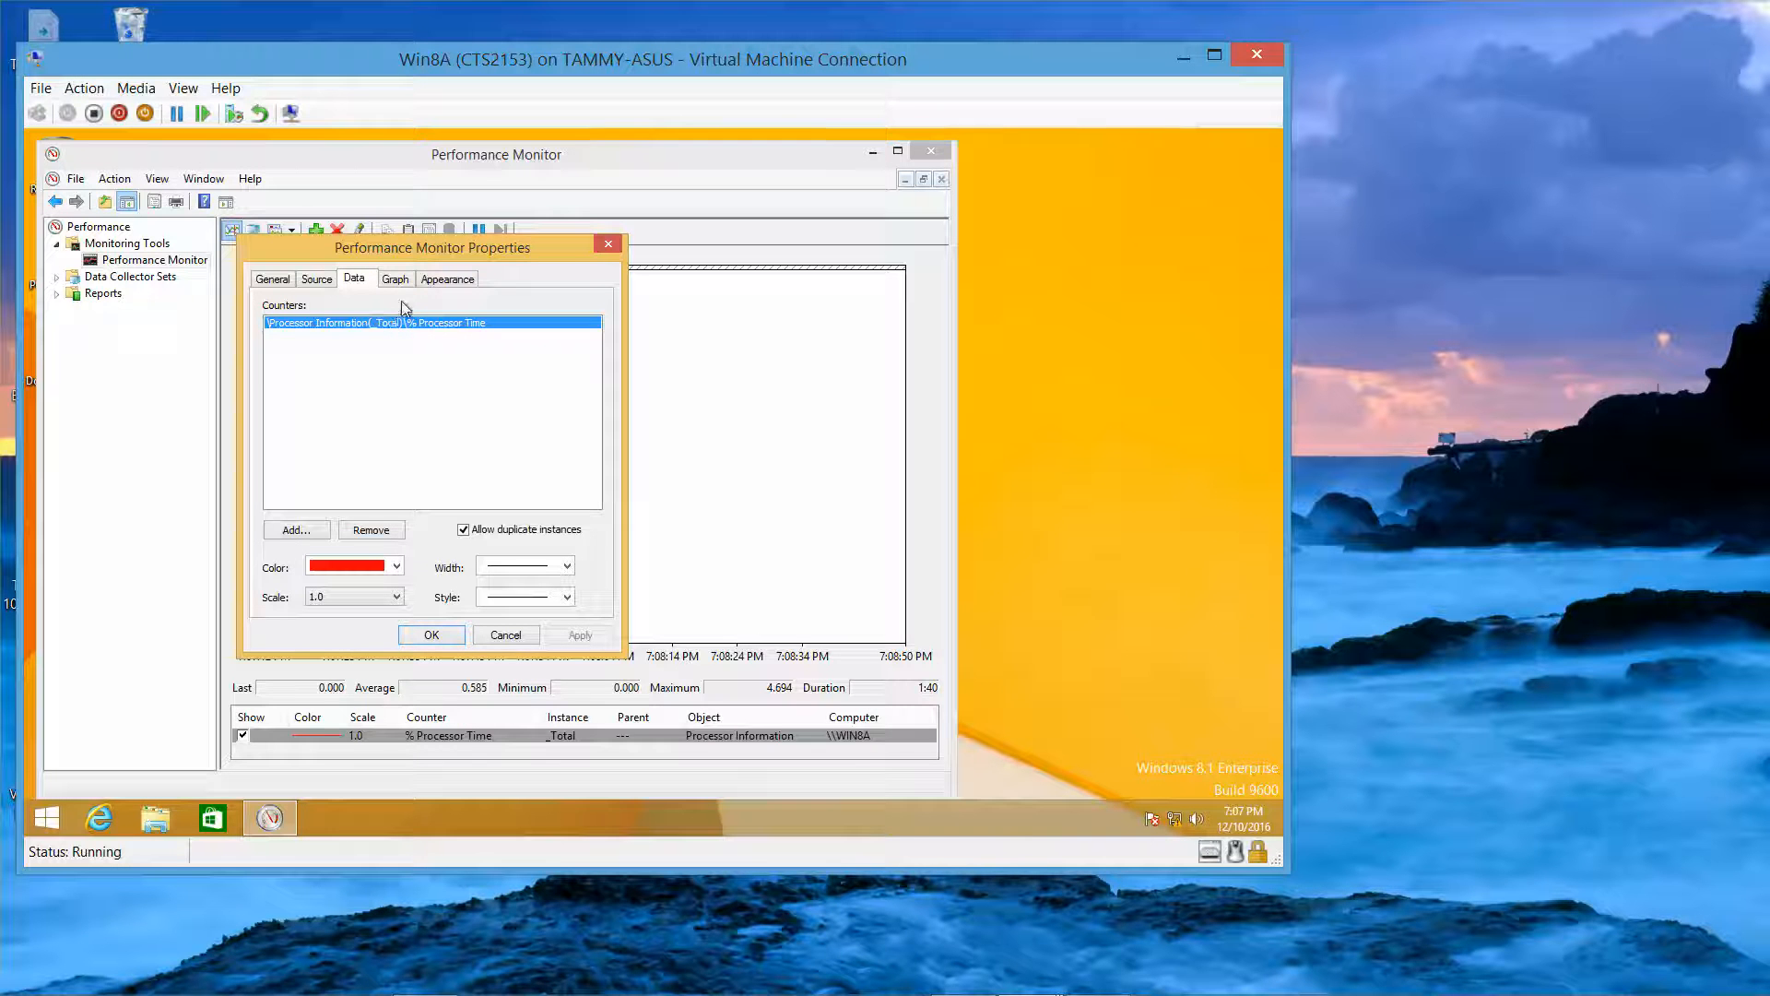
click(609, 246)
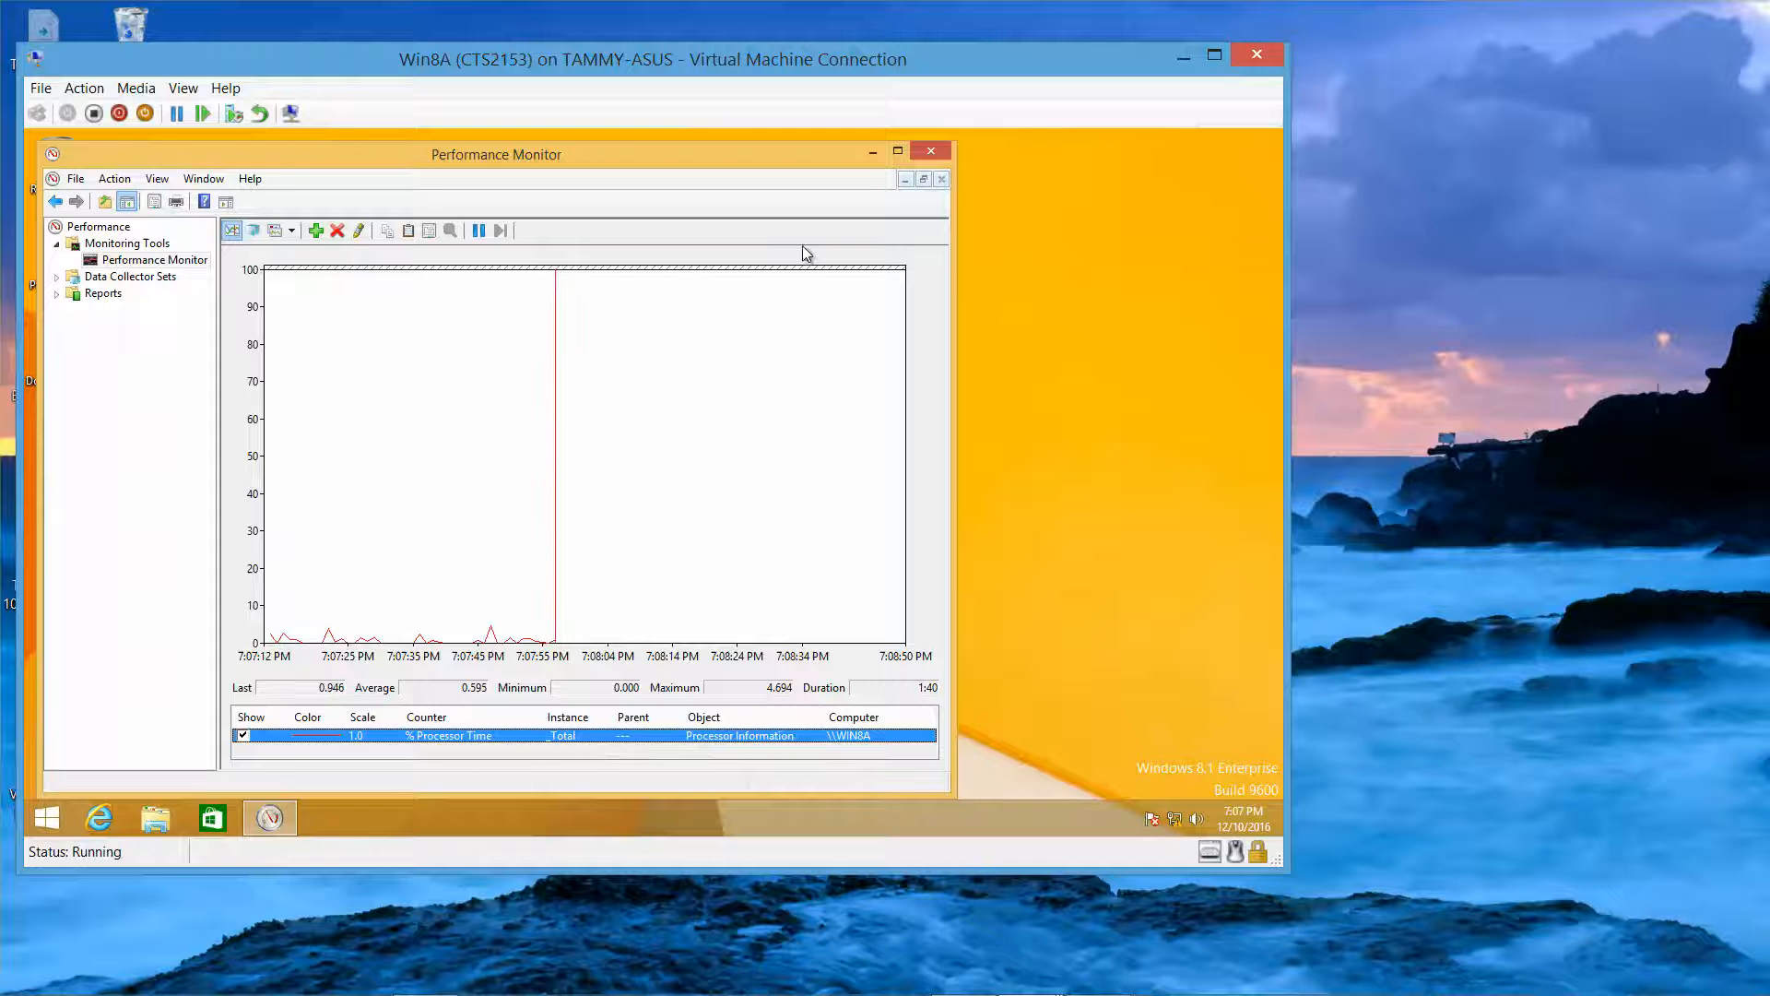
Step: Maximize the Performance Monitor window and review the graph's General, Source and Data properties
click(897, 151)
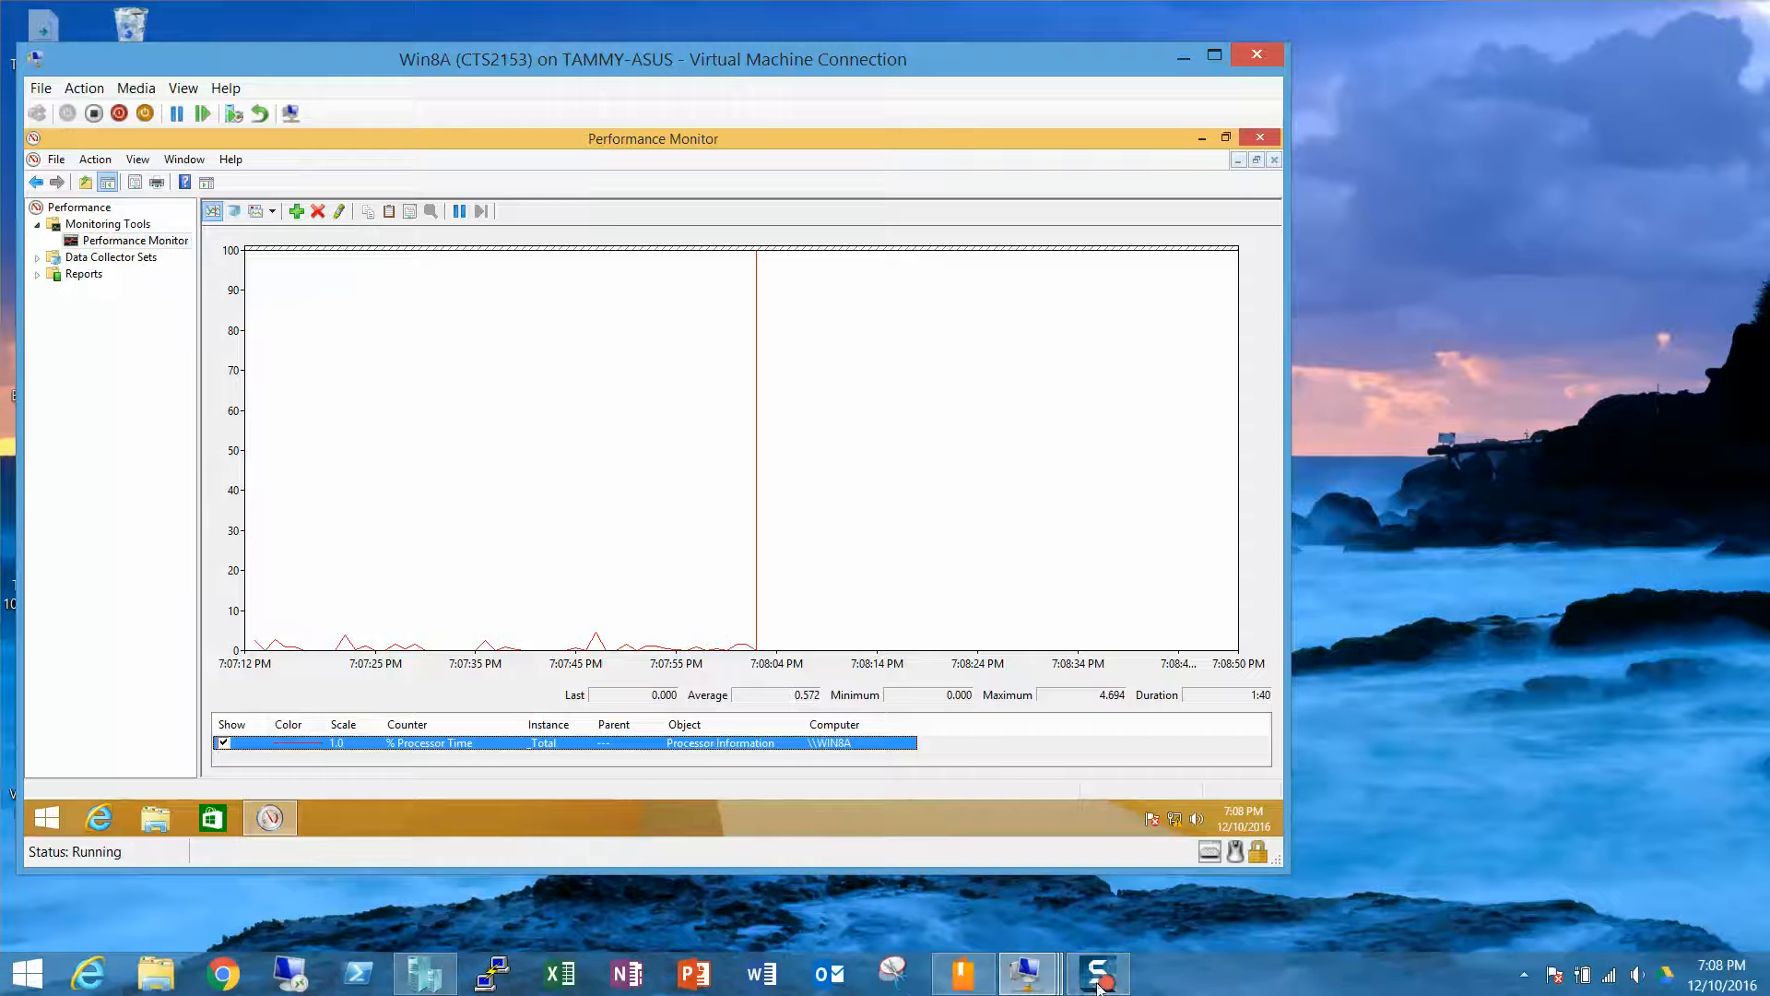
double_click(563, 743)
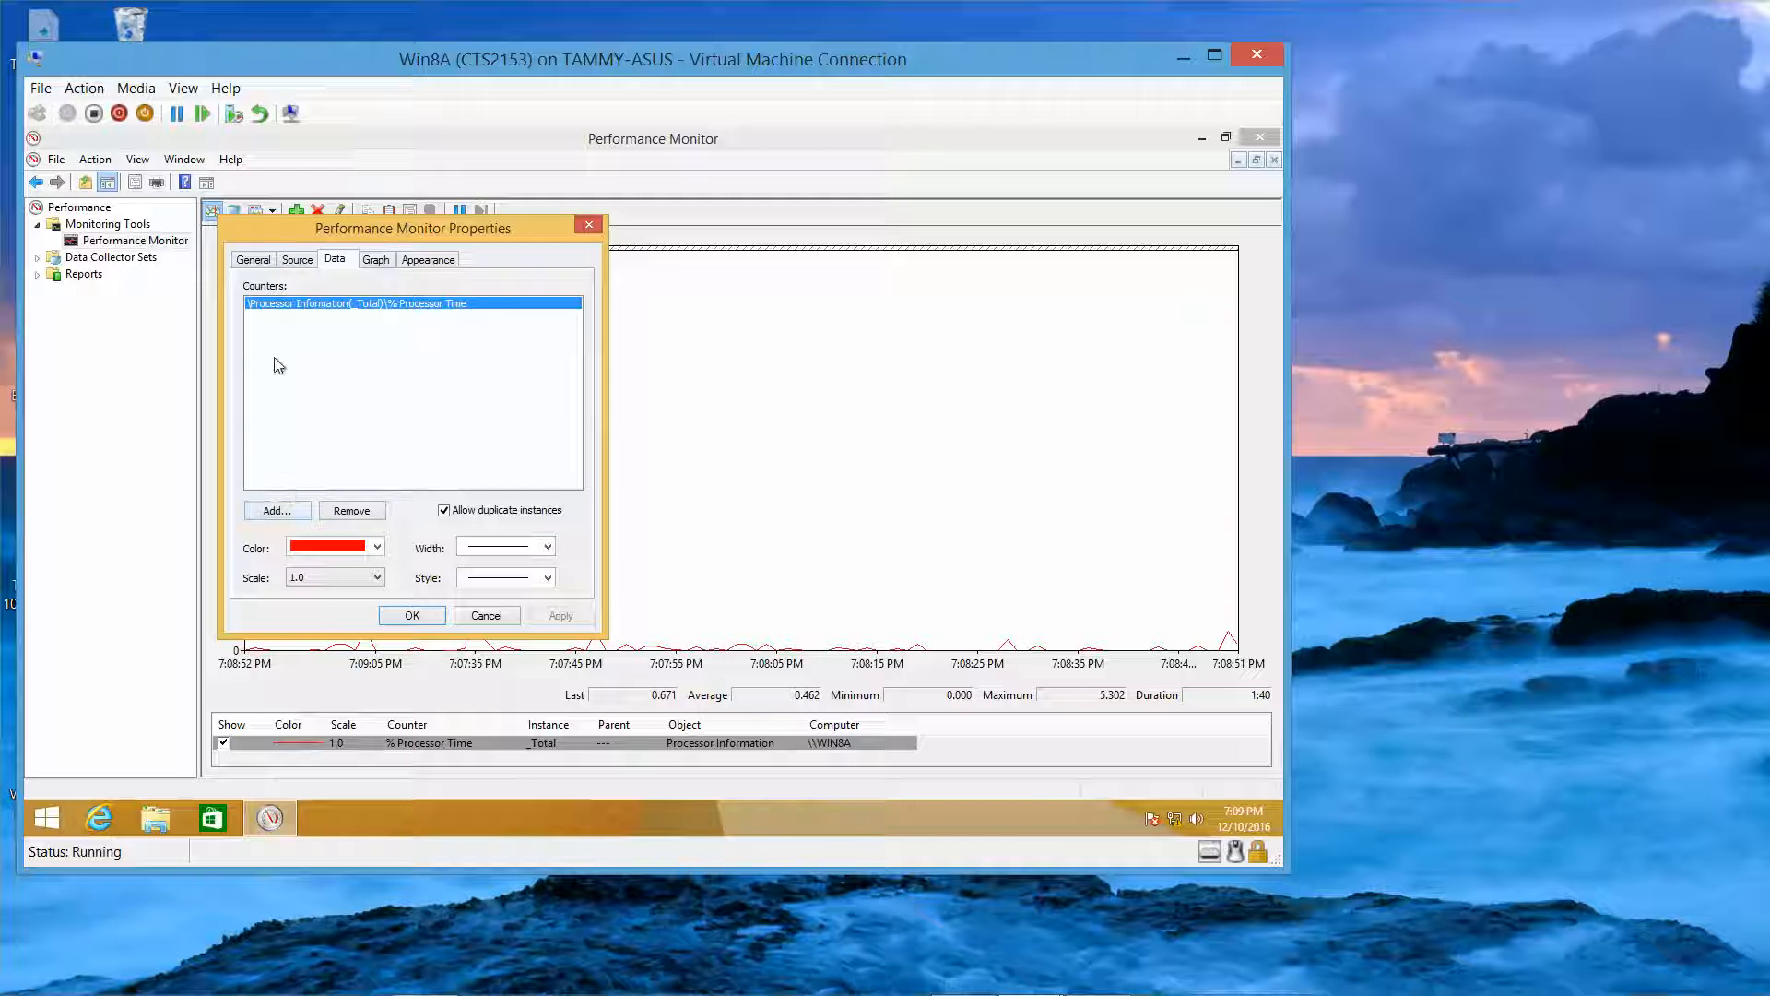
click(262, 265)
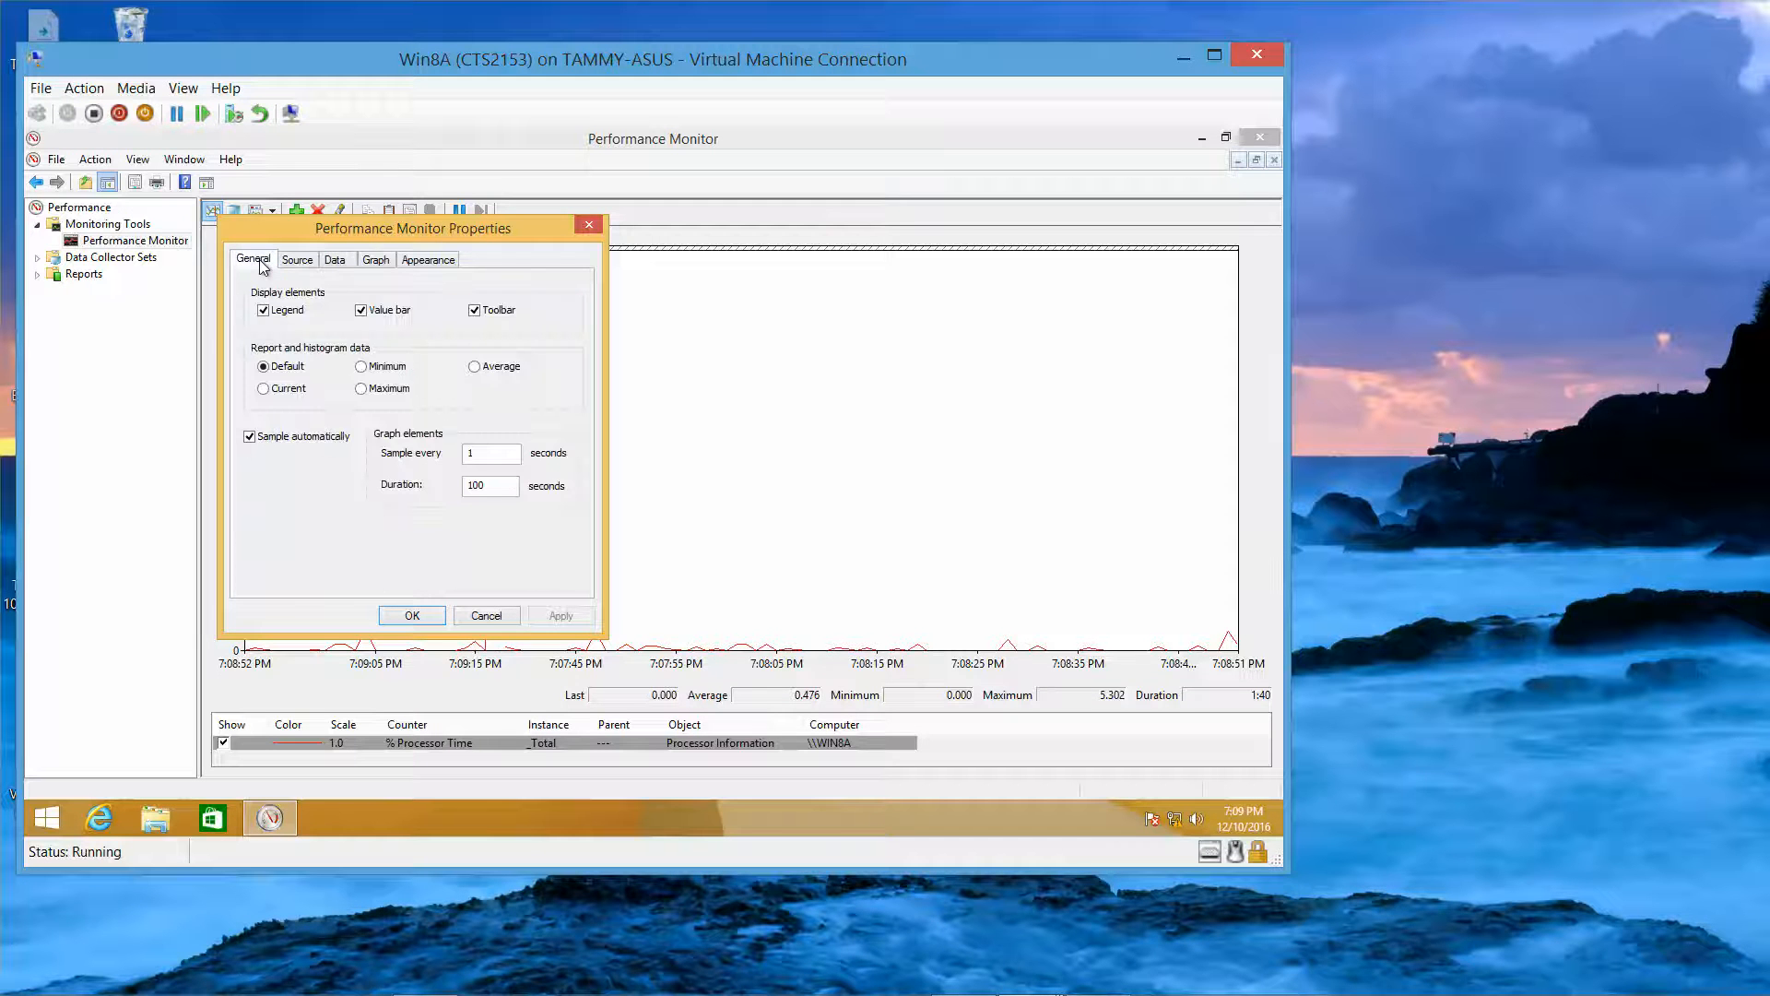
click(308, 265)
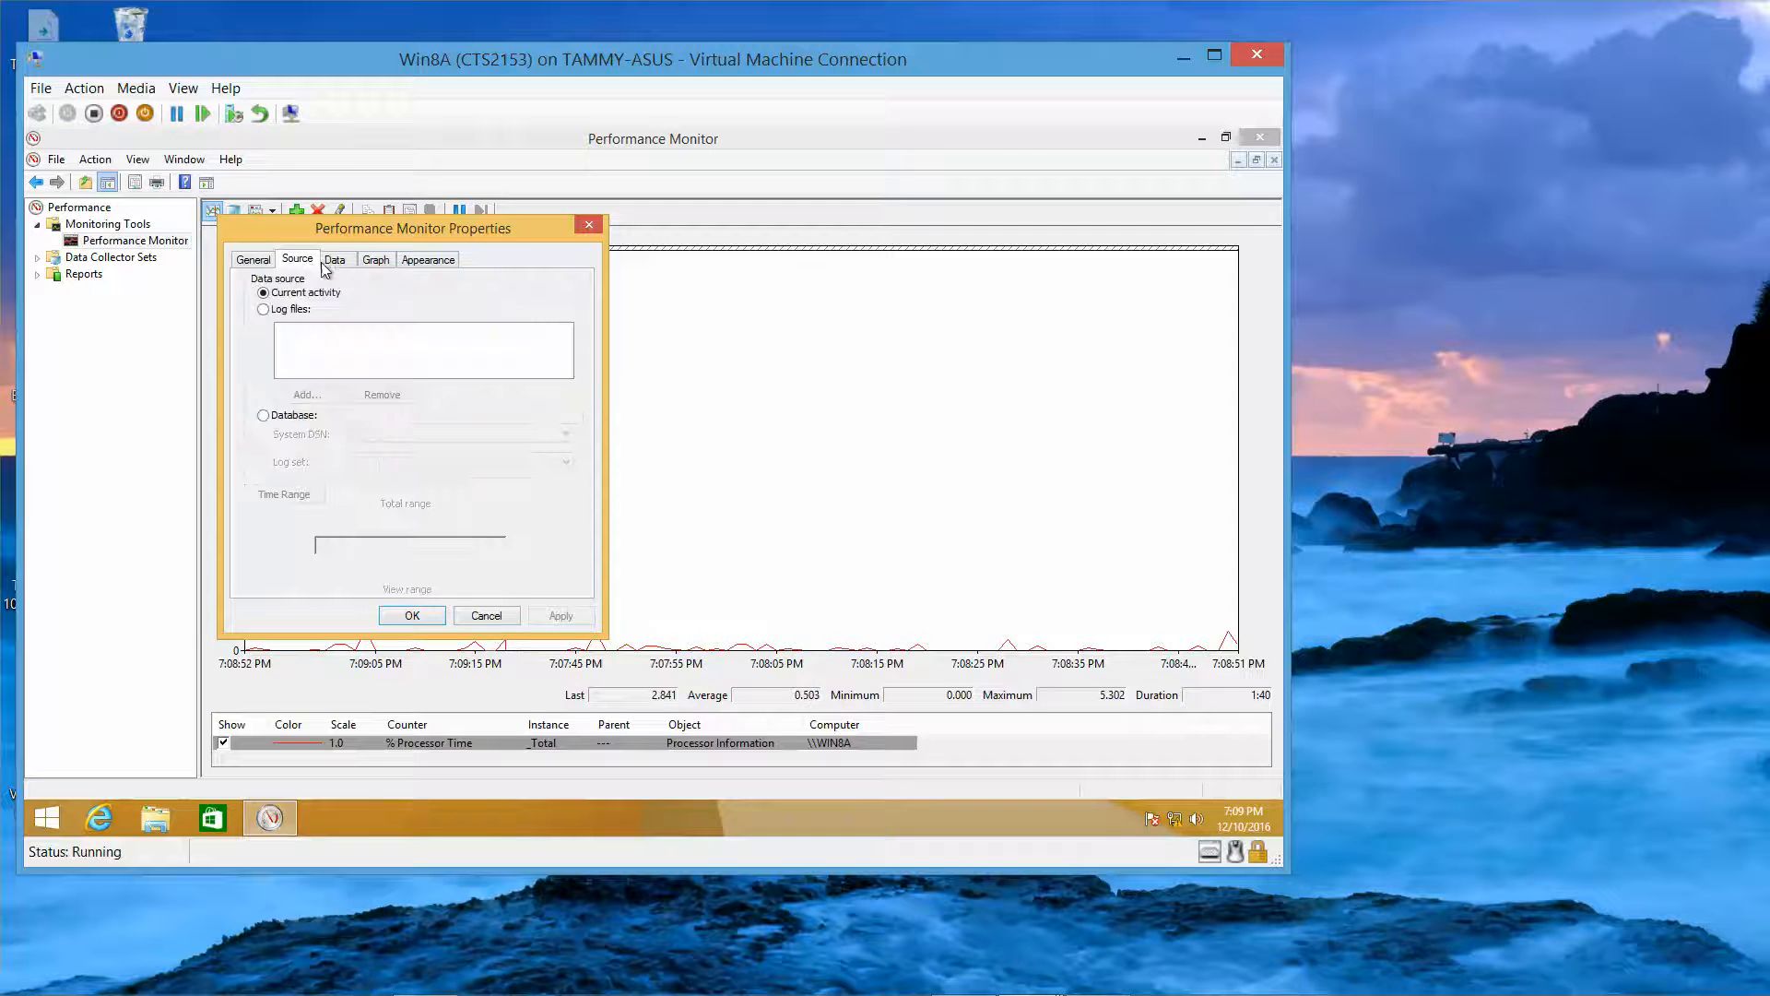
click(333, 261)
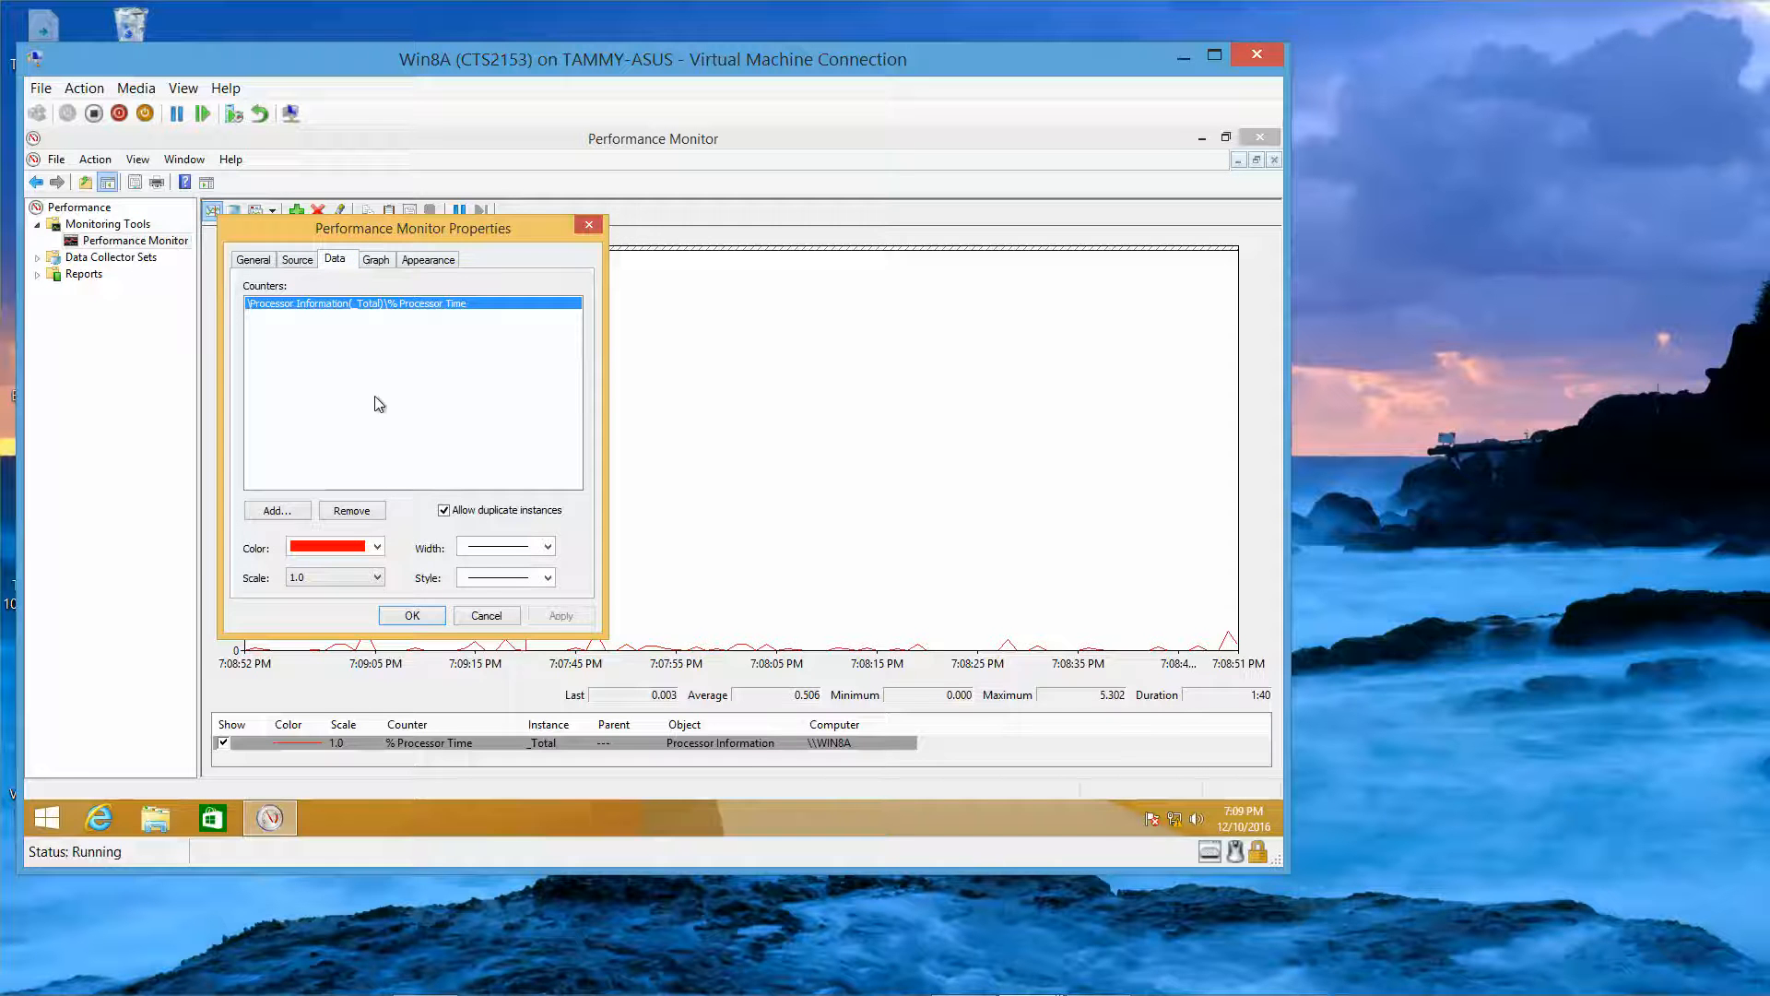
Step: Add the Processor object's % Processor Time counter for the _Total instance to the added counters
click(281, 512)
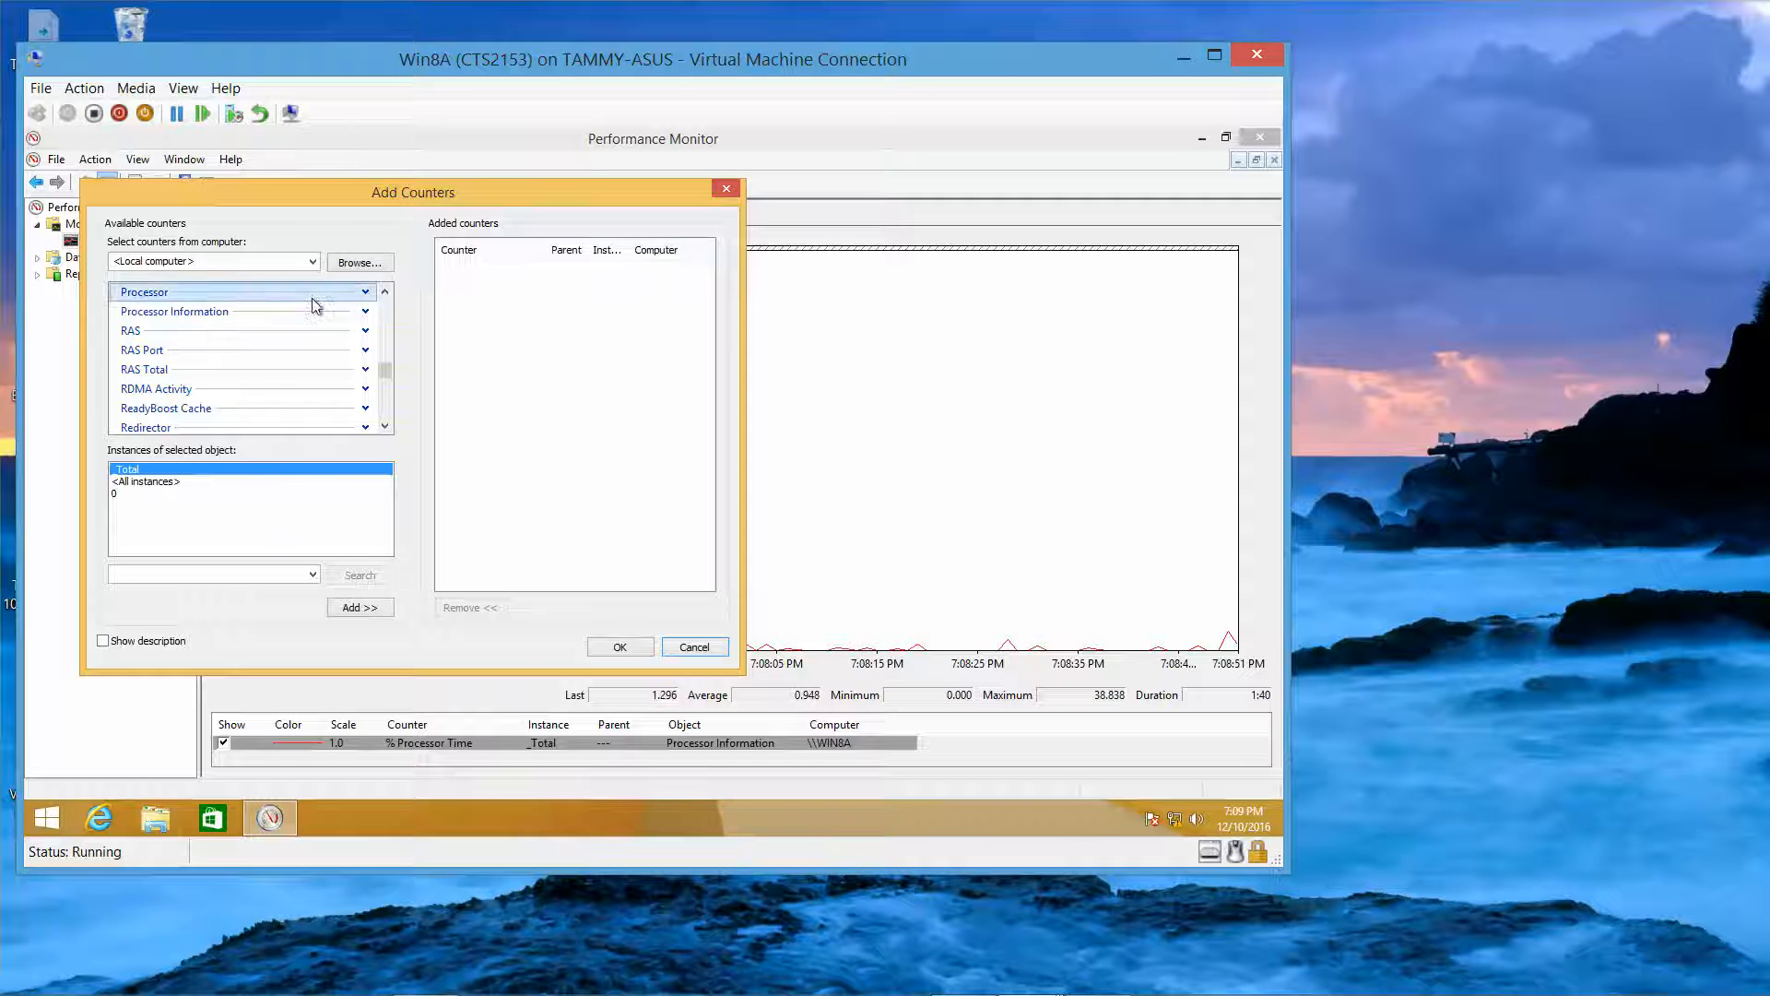
click(365, 293)
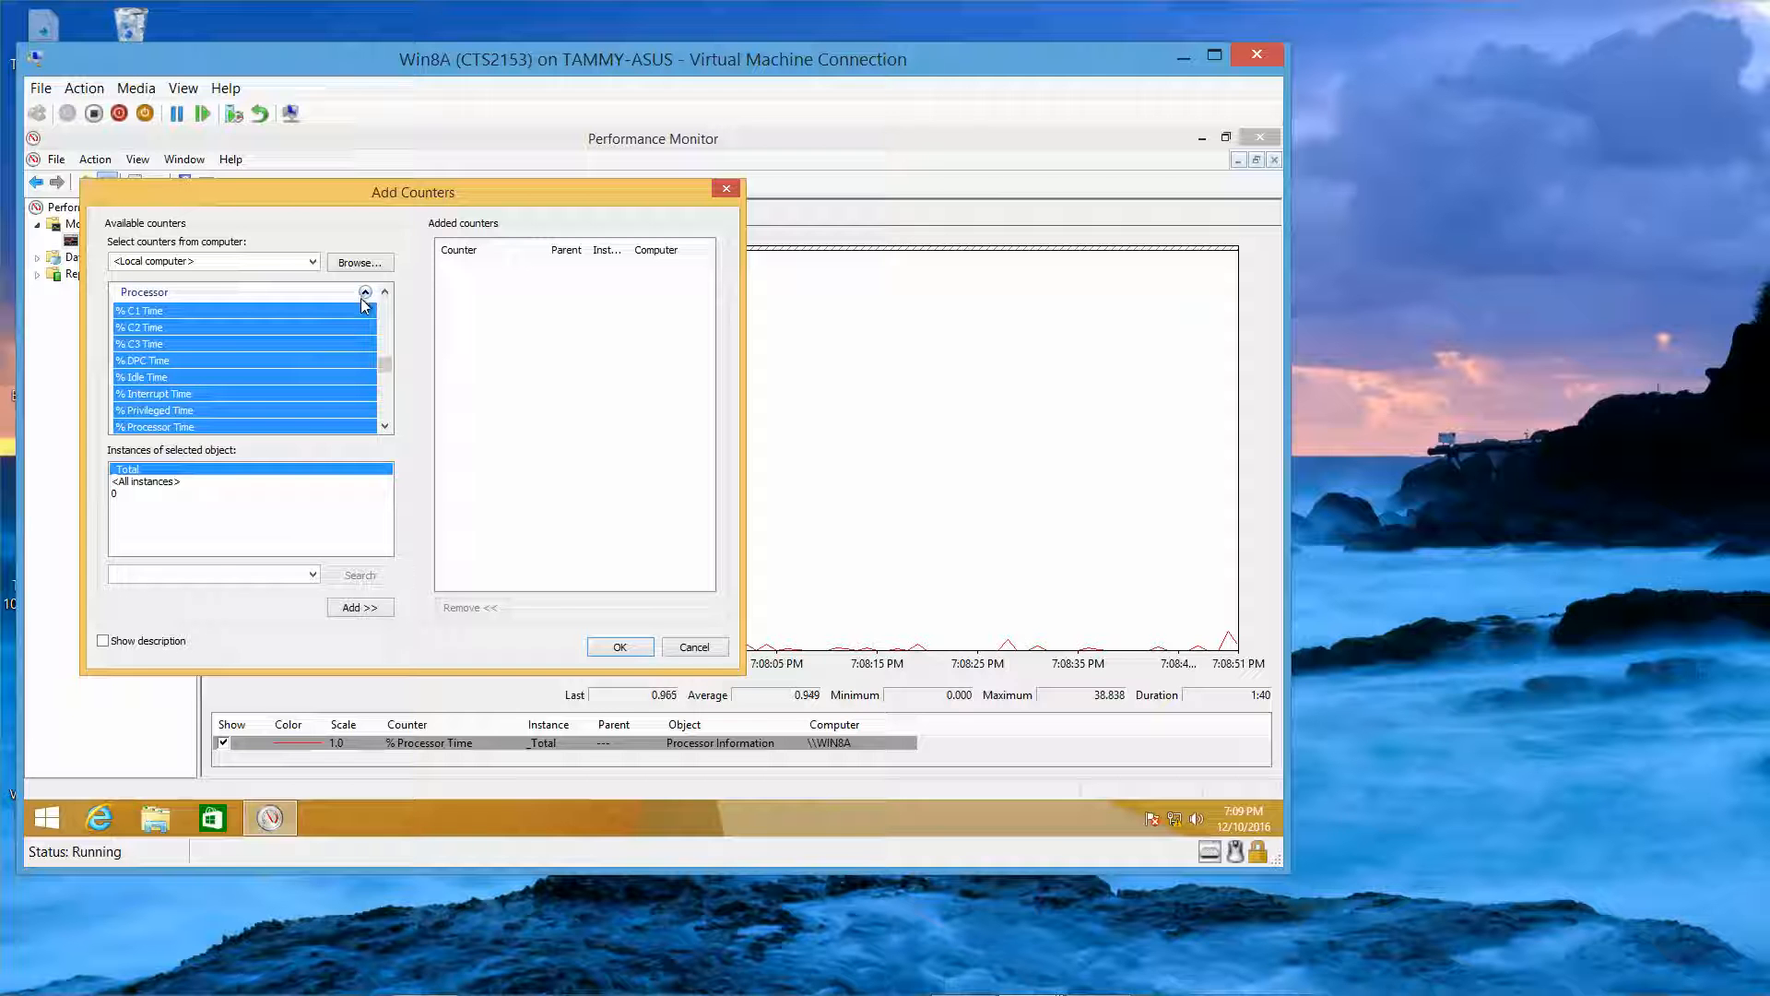
click(384, 427)
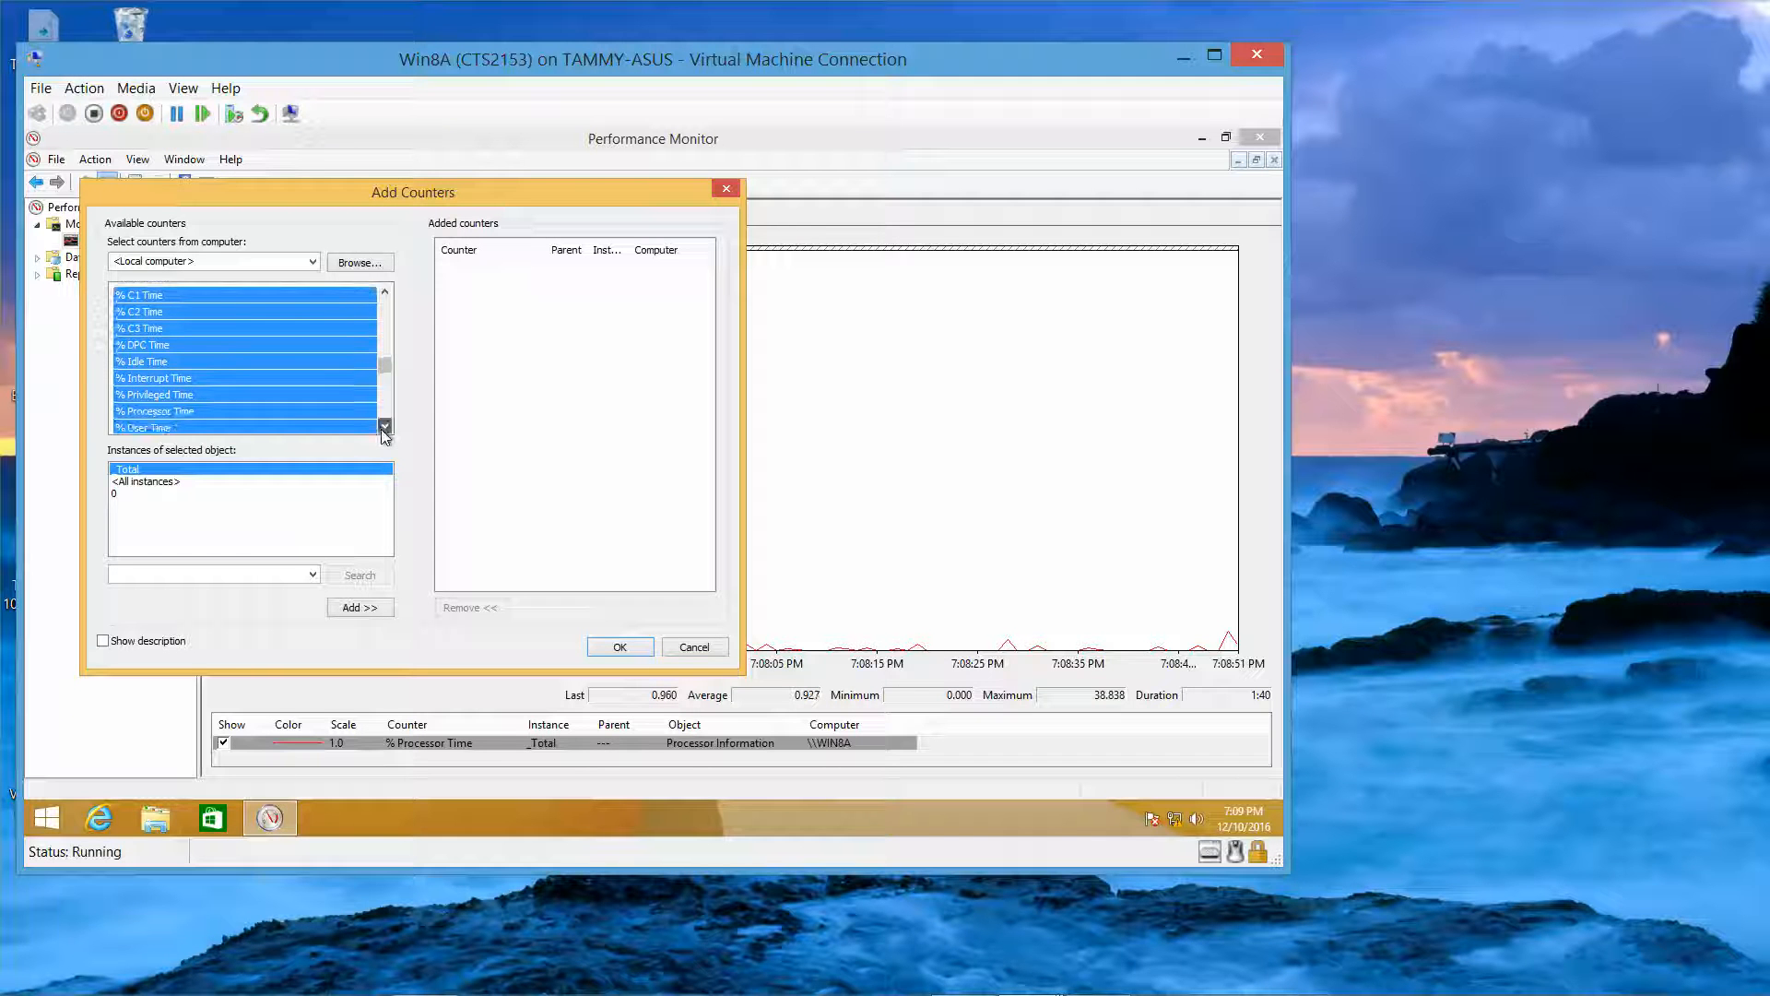
click(251, 405)
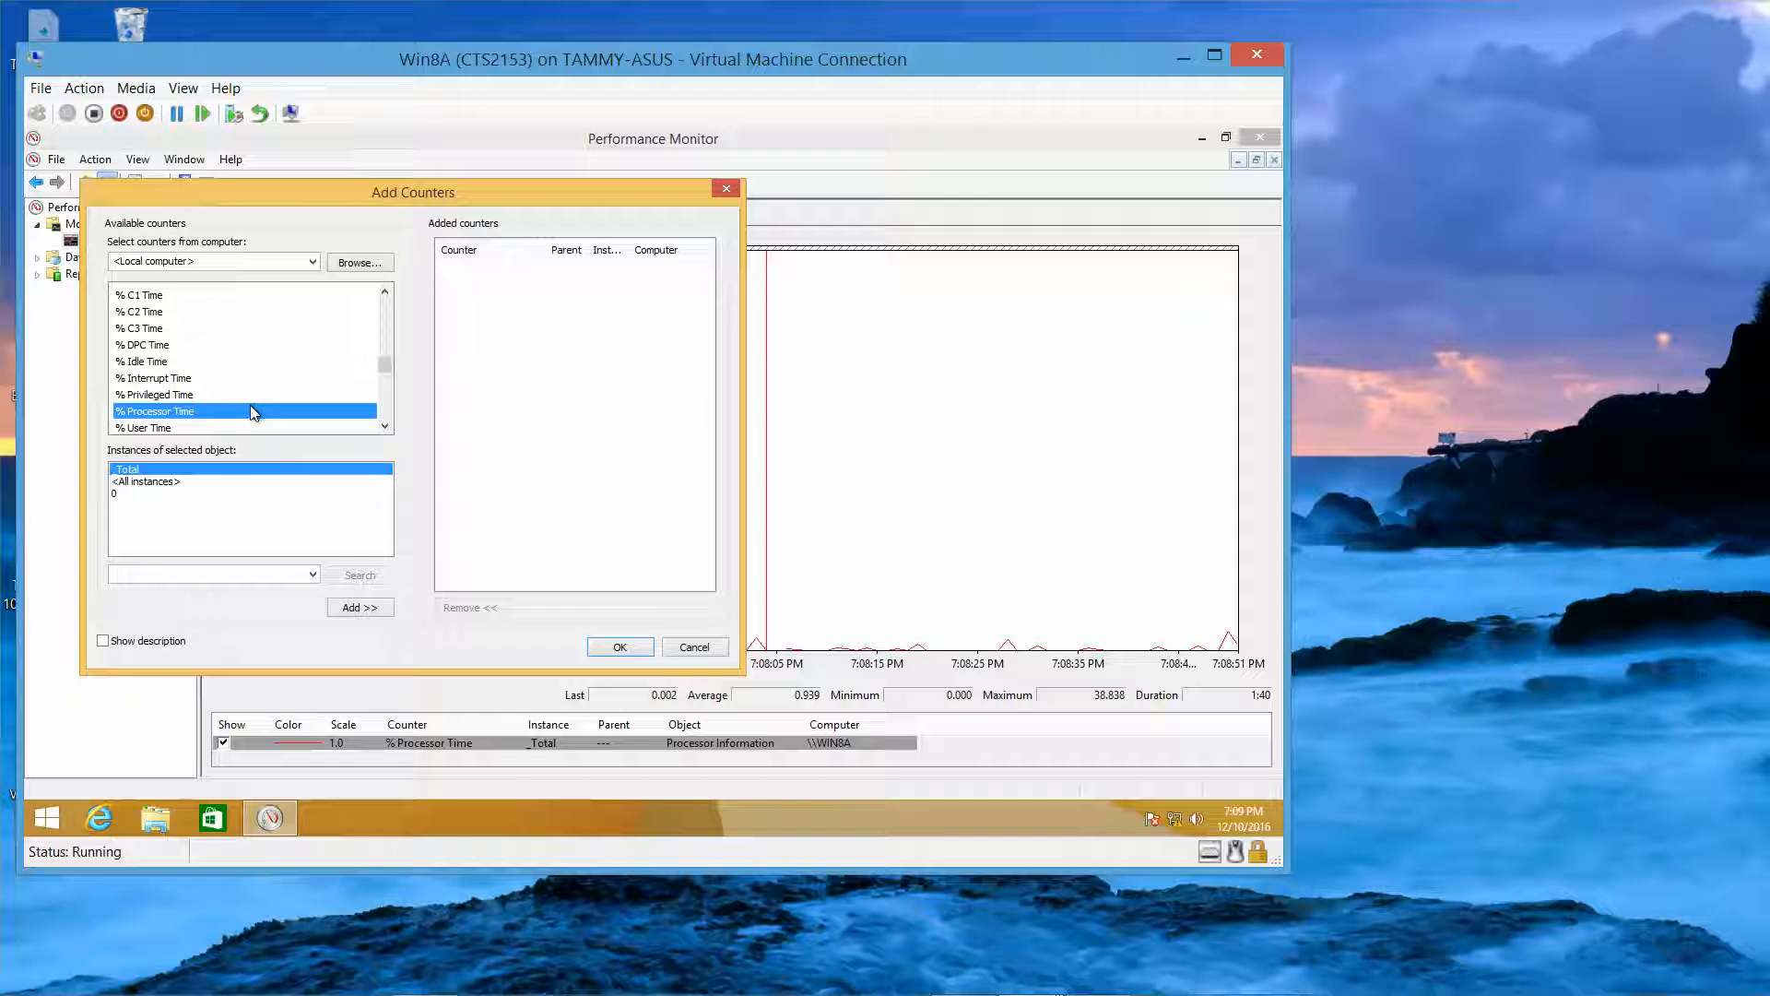
click(360, 606)
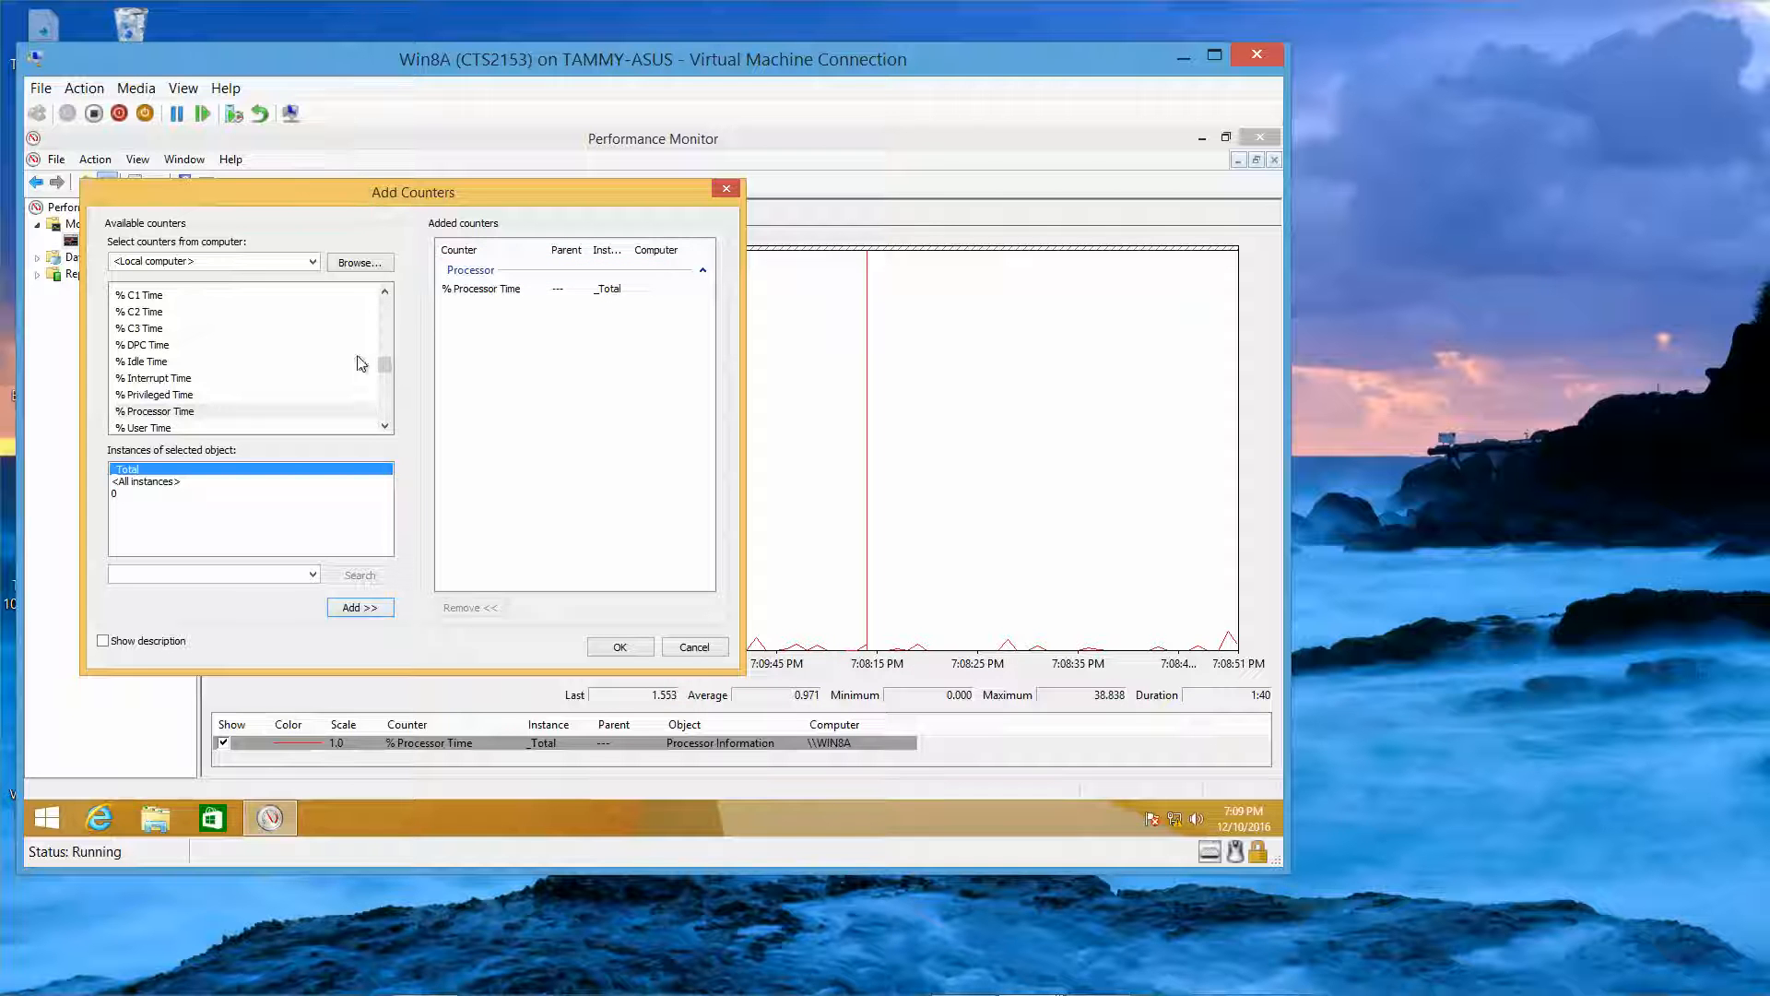
Step: Collapse the Processor group and browse the available counter categories on the local computer
mouse_move(389, 357)
mouse_down()
mouse_move(389, 341)
mouse_move(389, 364)
mouse_up()
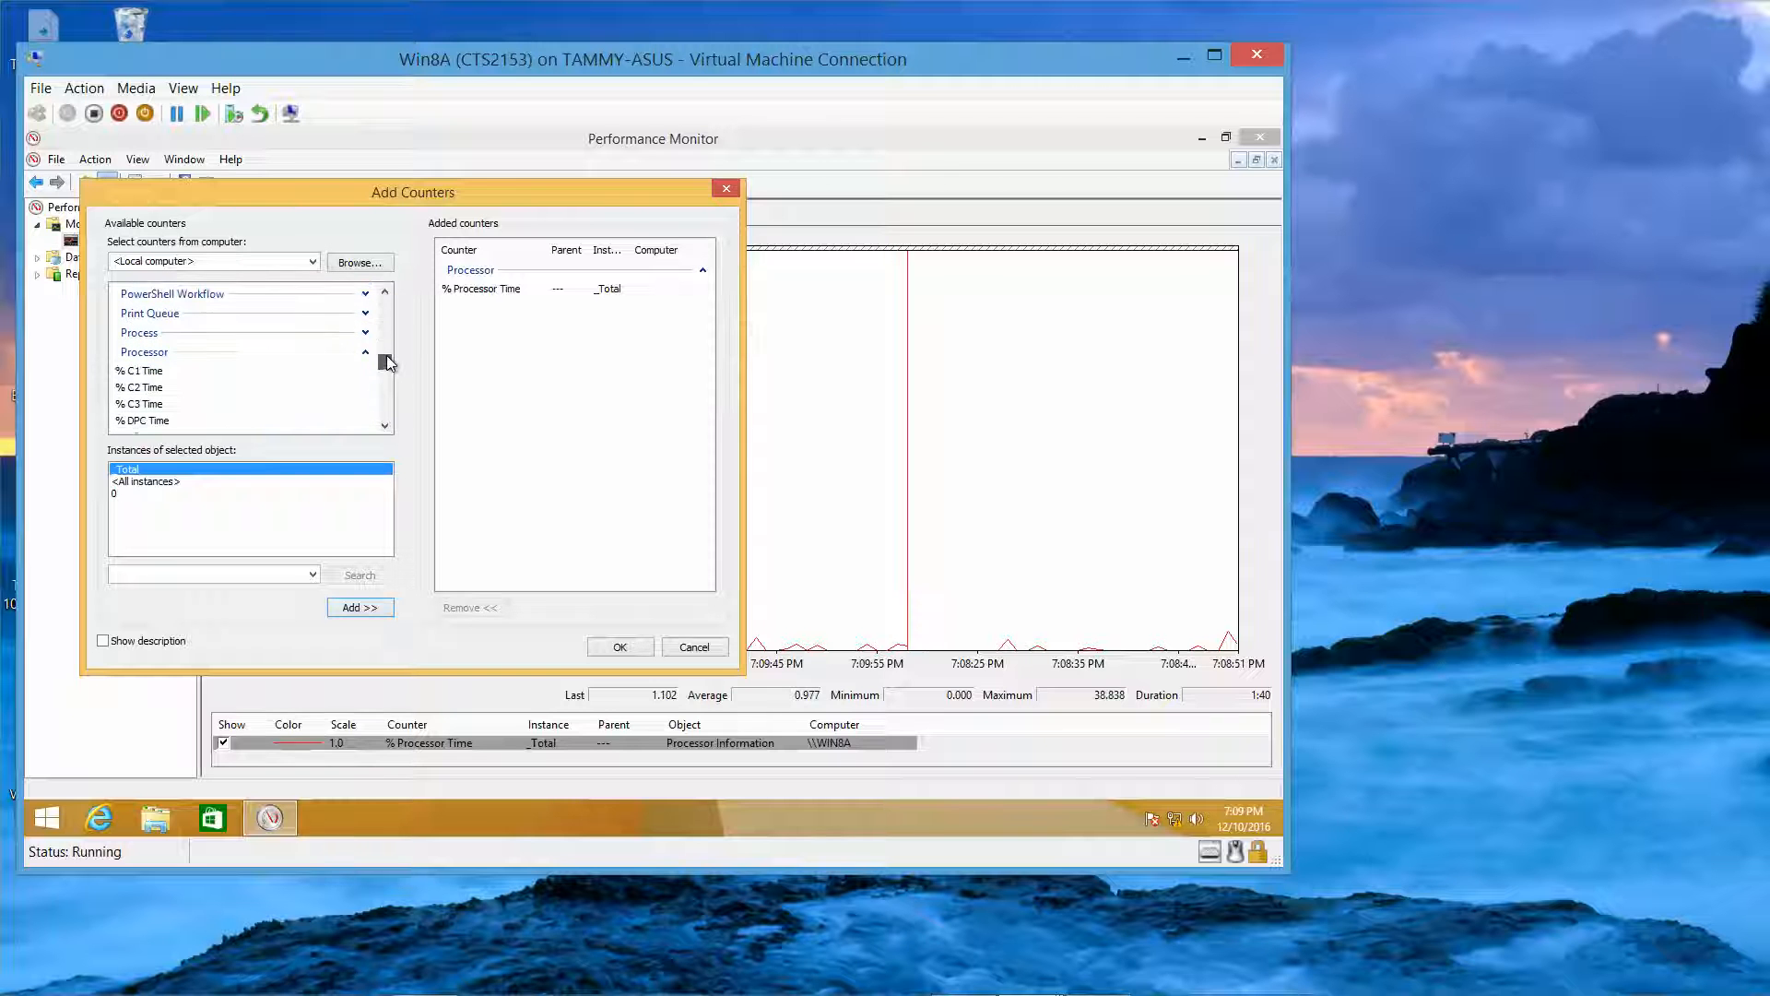
click(368, 354)
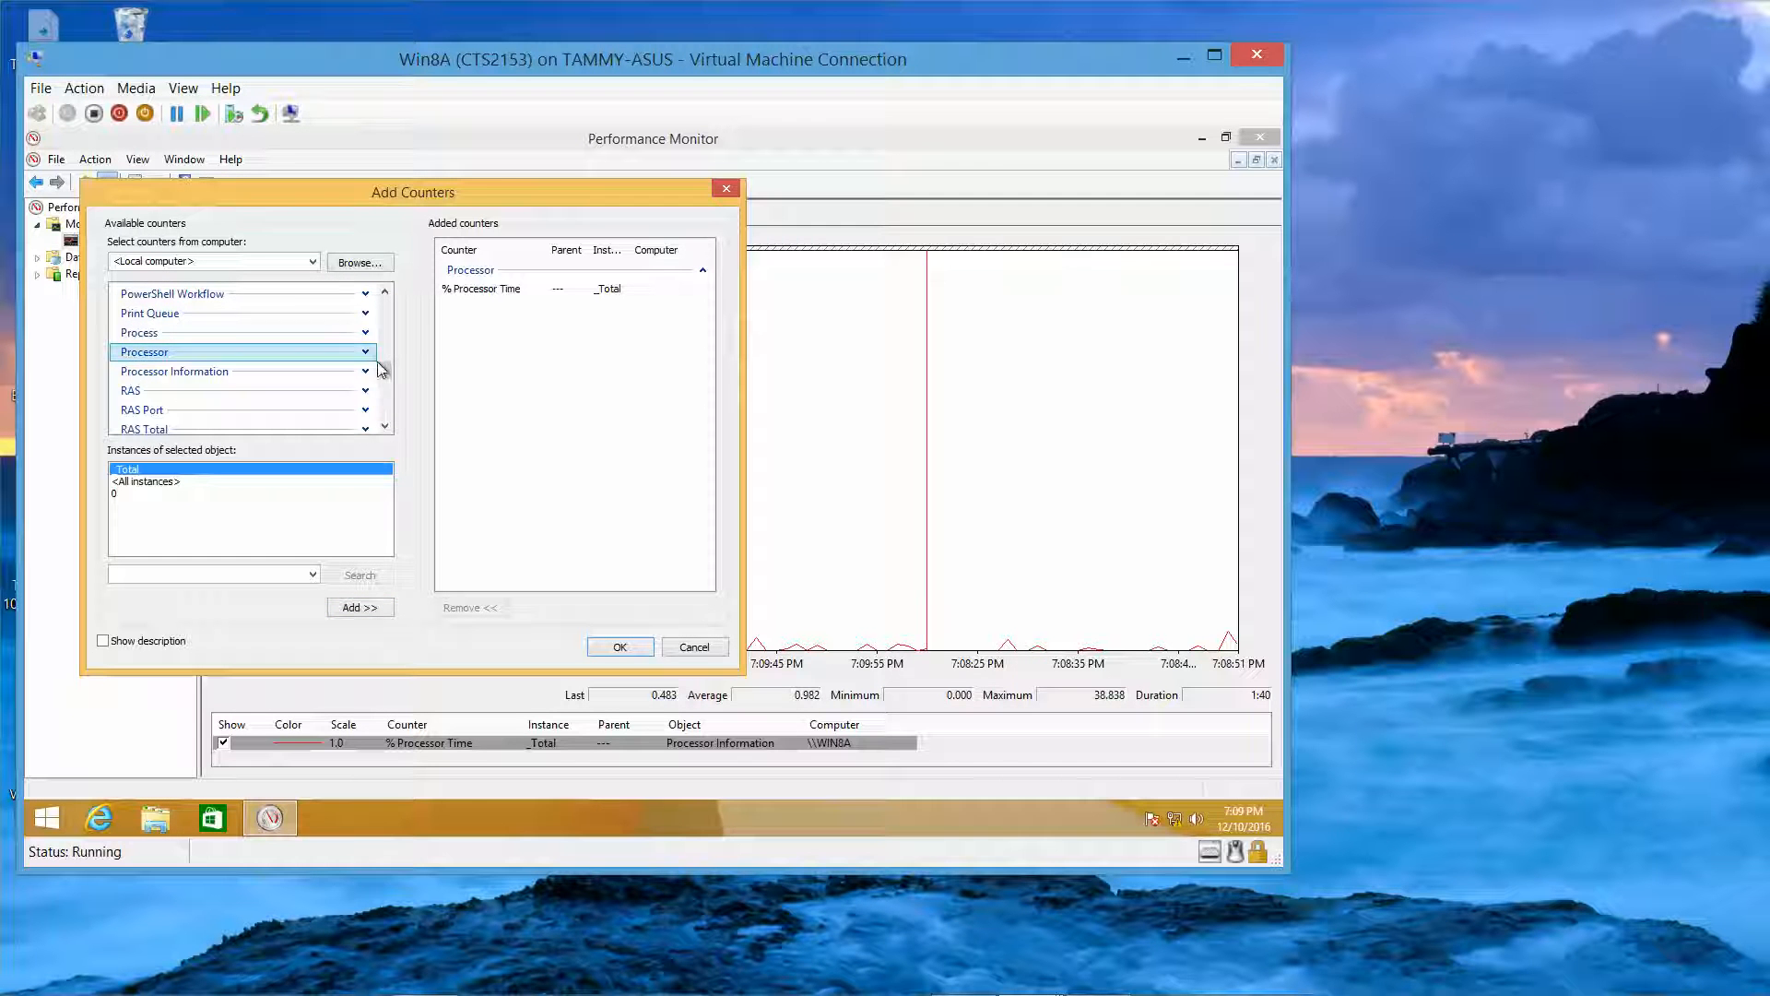
drag(384, 362, 385, 317)
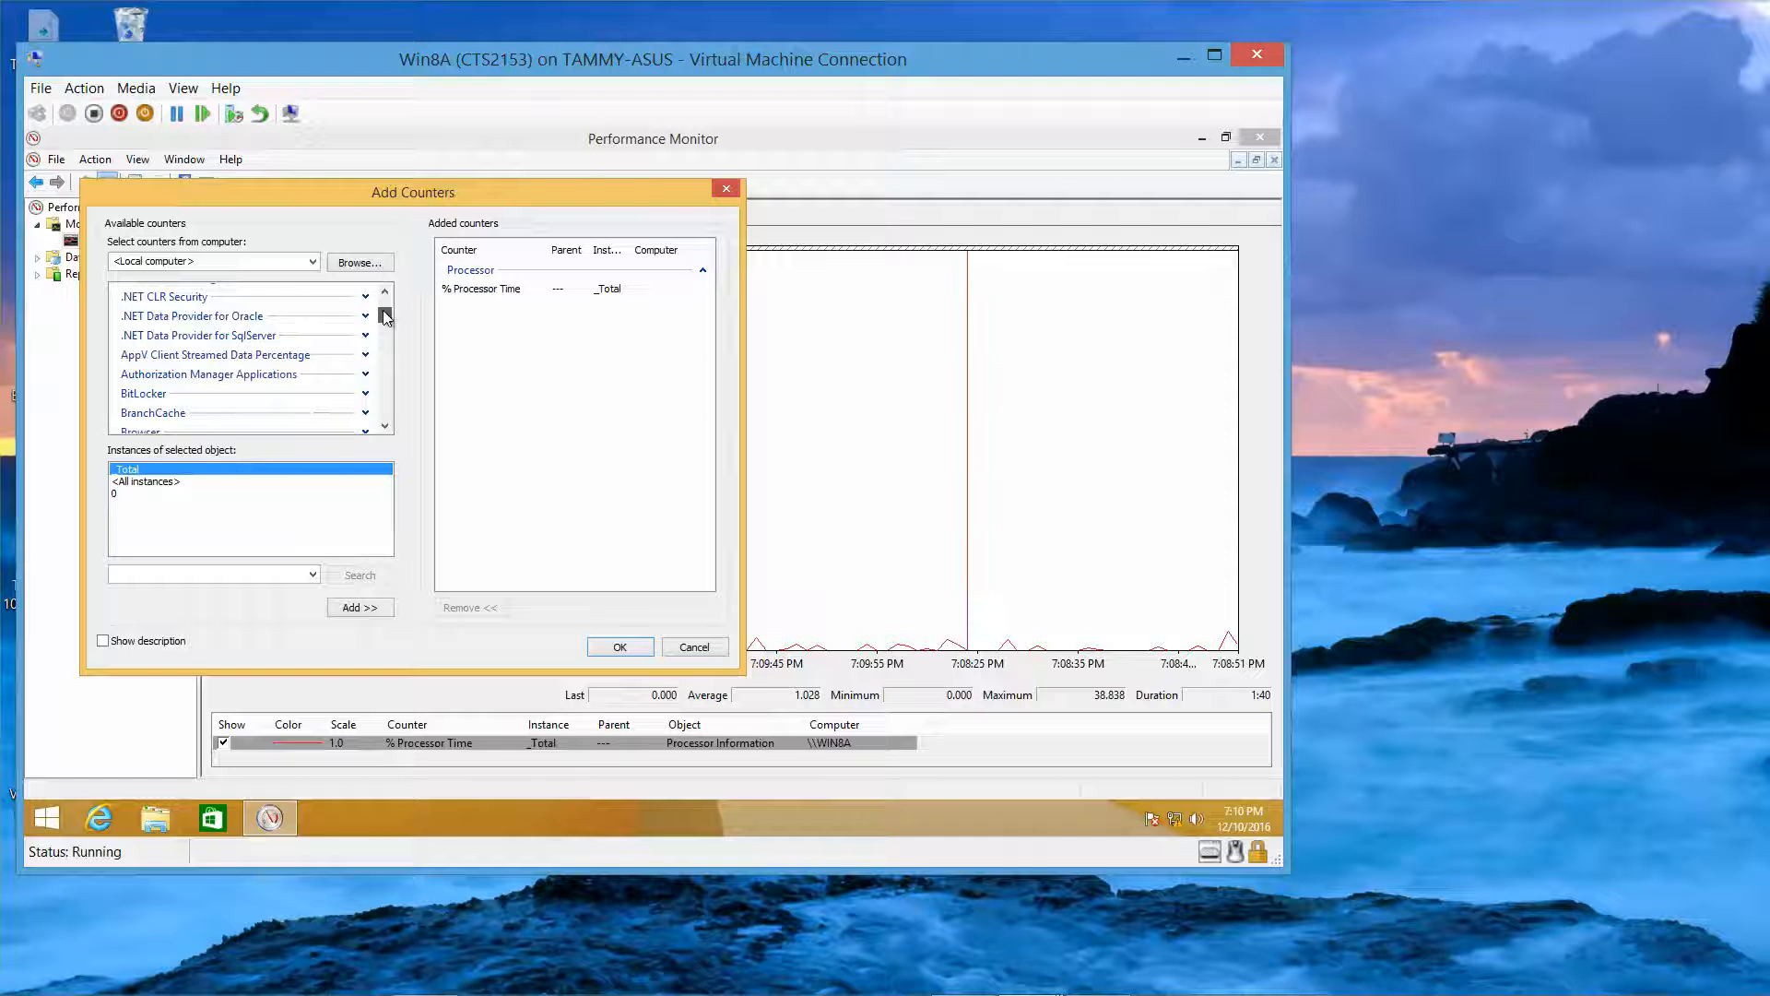
click(385, 429)
click(386, 429)
click(386, 429)
click(387, 429)
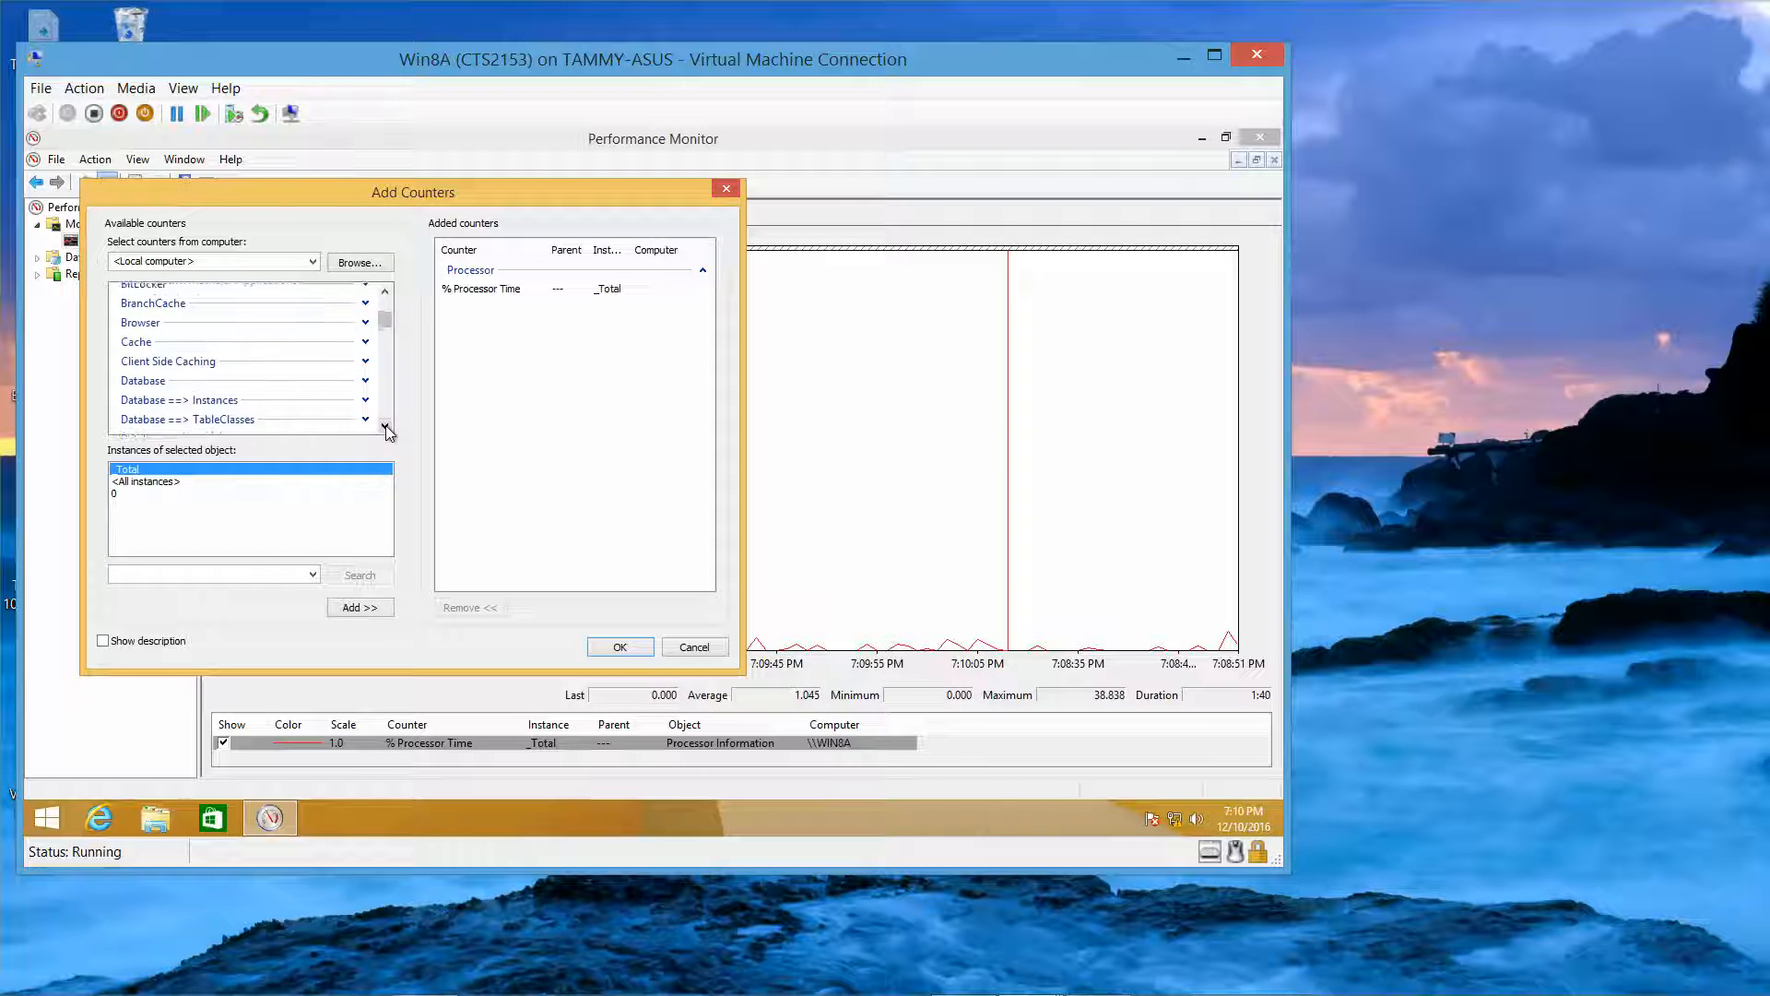
click(385, 429)
click(385, 429)
click(385, 429)
click(386, 429)
click(386, 428)
click(385, 429)
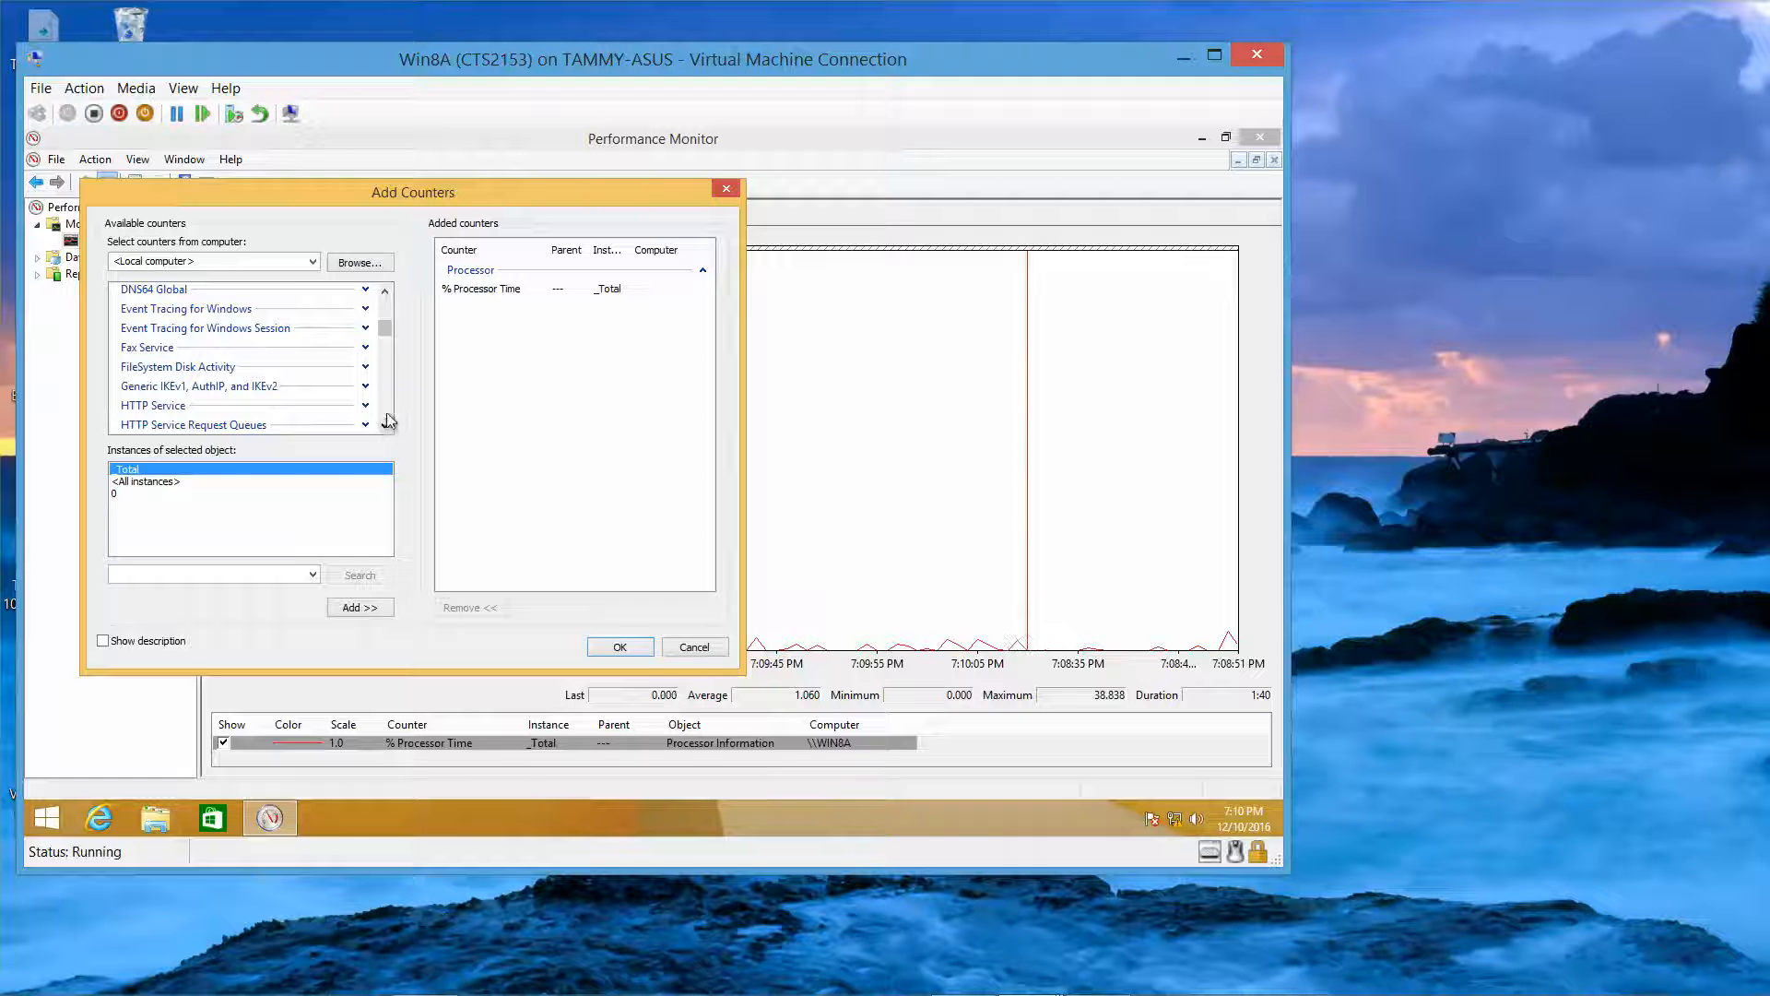
mouse_move(391, 322)
mouse_down()
mouse_move(390, 297)
mouse_move(388, 318)
mouse_up()
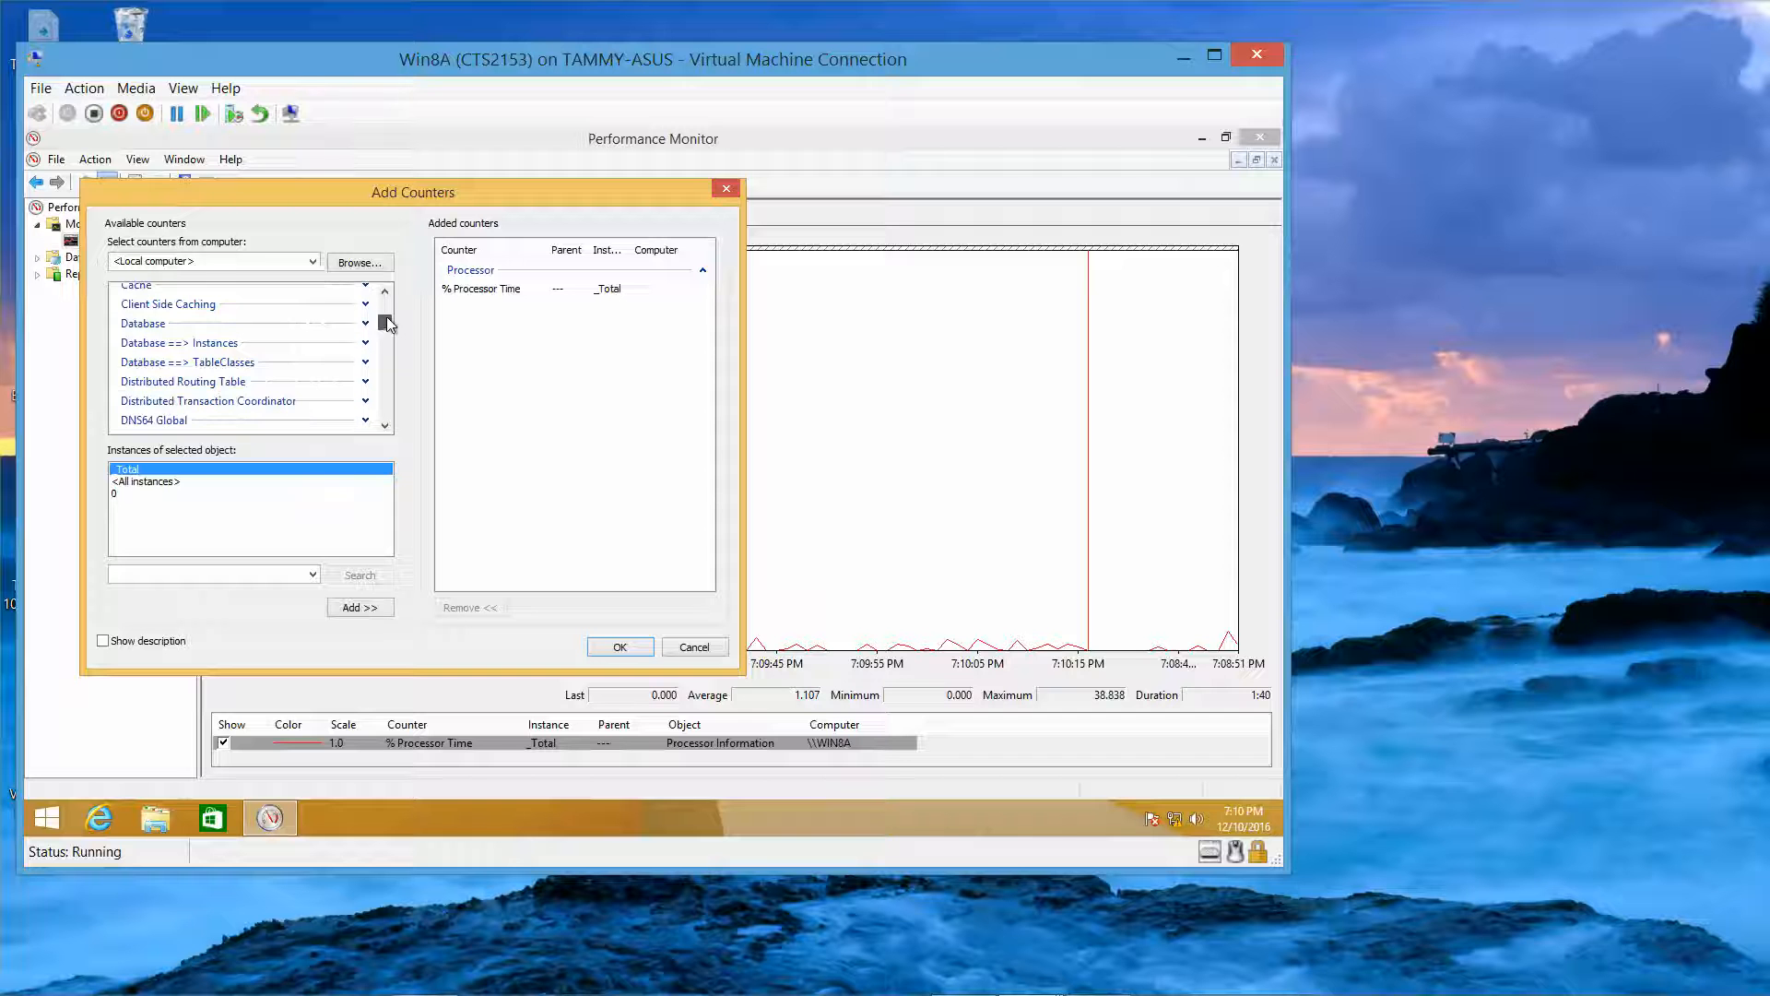
Step: Remove % Processor Time from the added counters, then close the Add Counters and Performance Monitor Properties dialogs
click(314, 261)
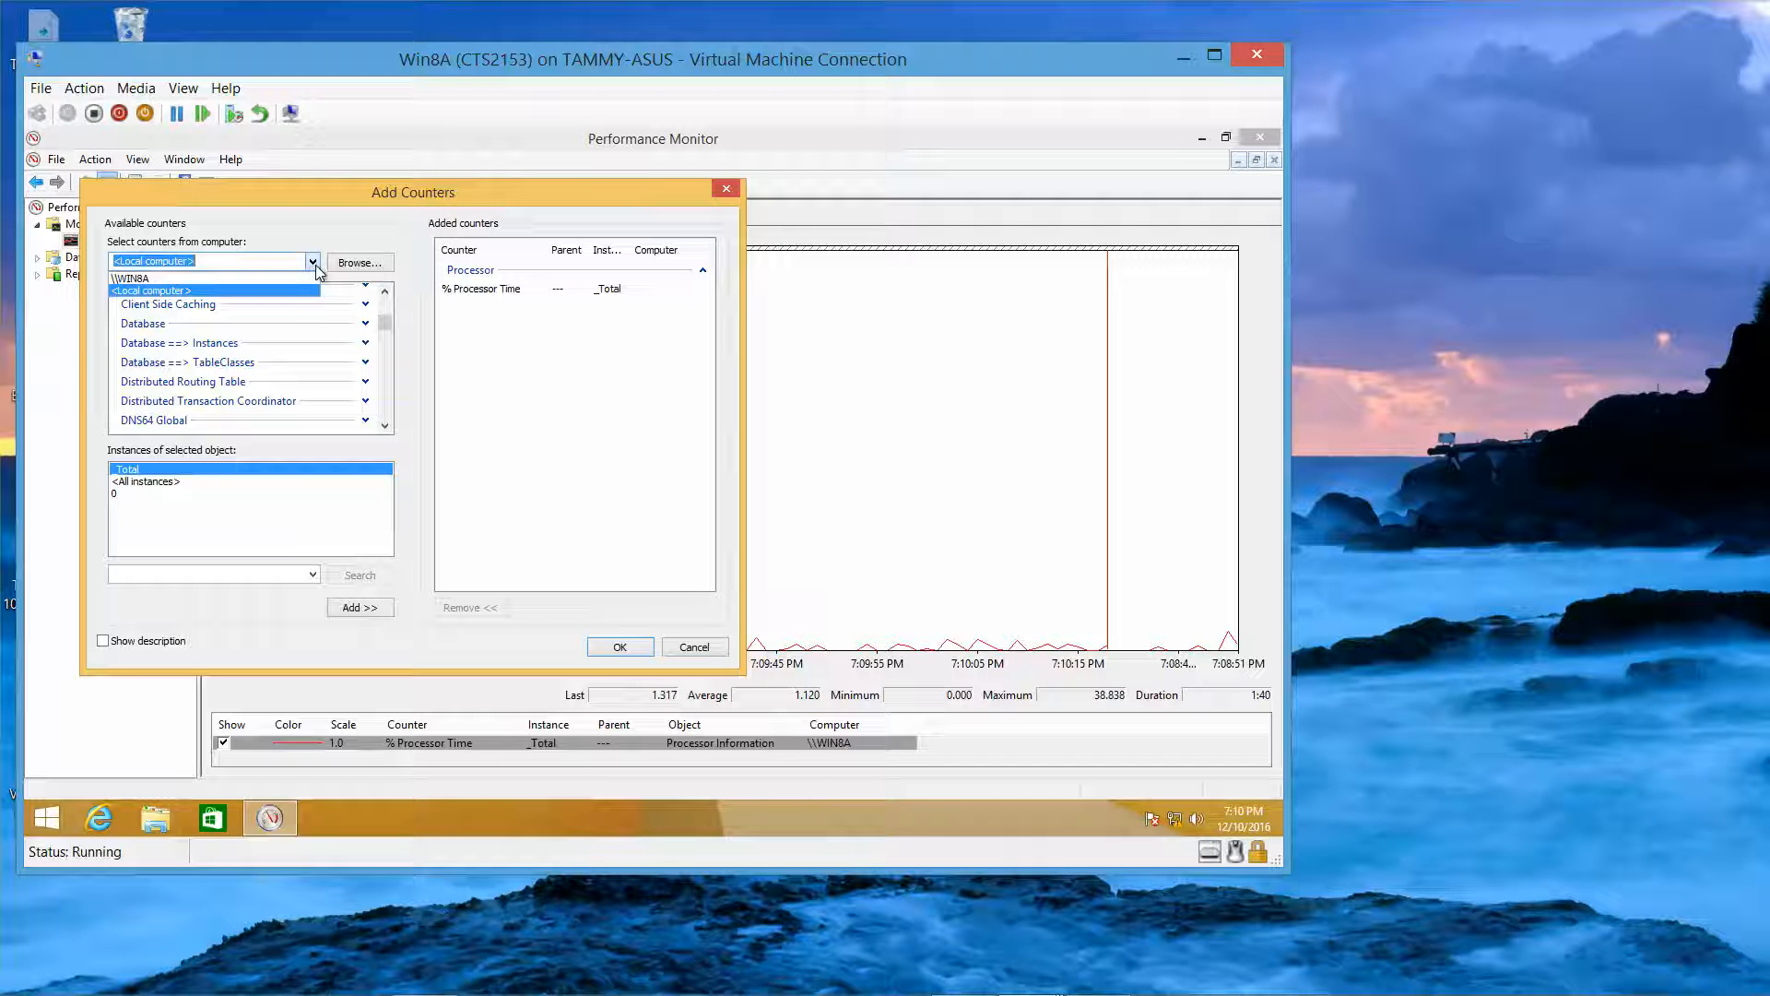
click(314, 265)
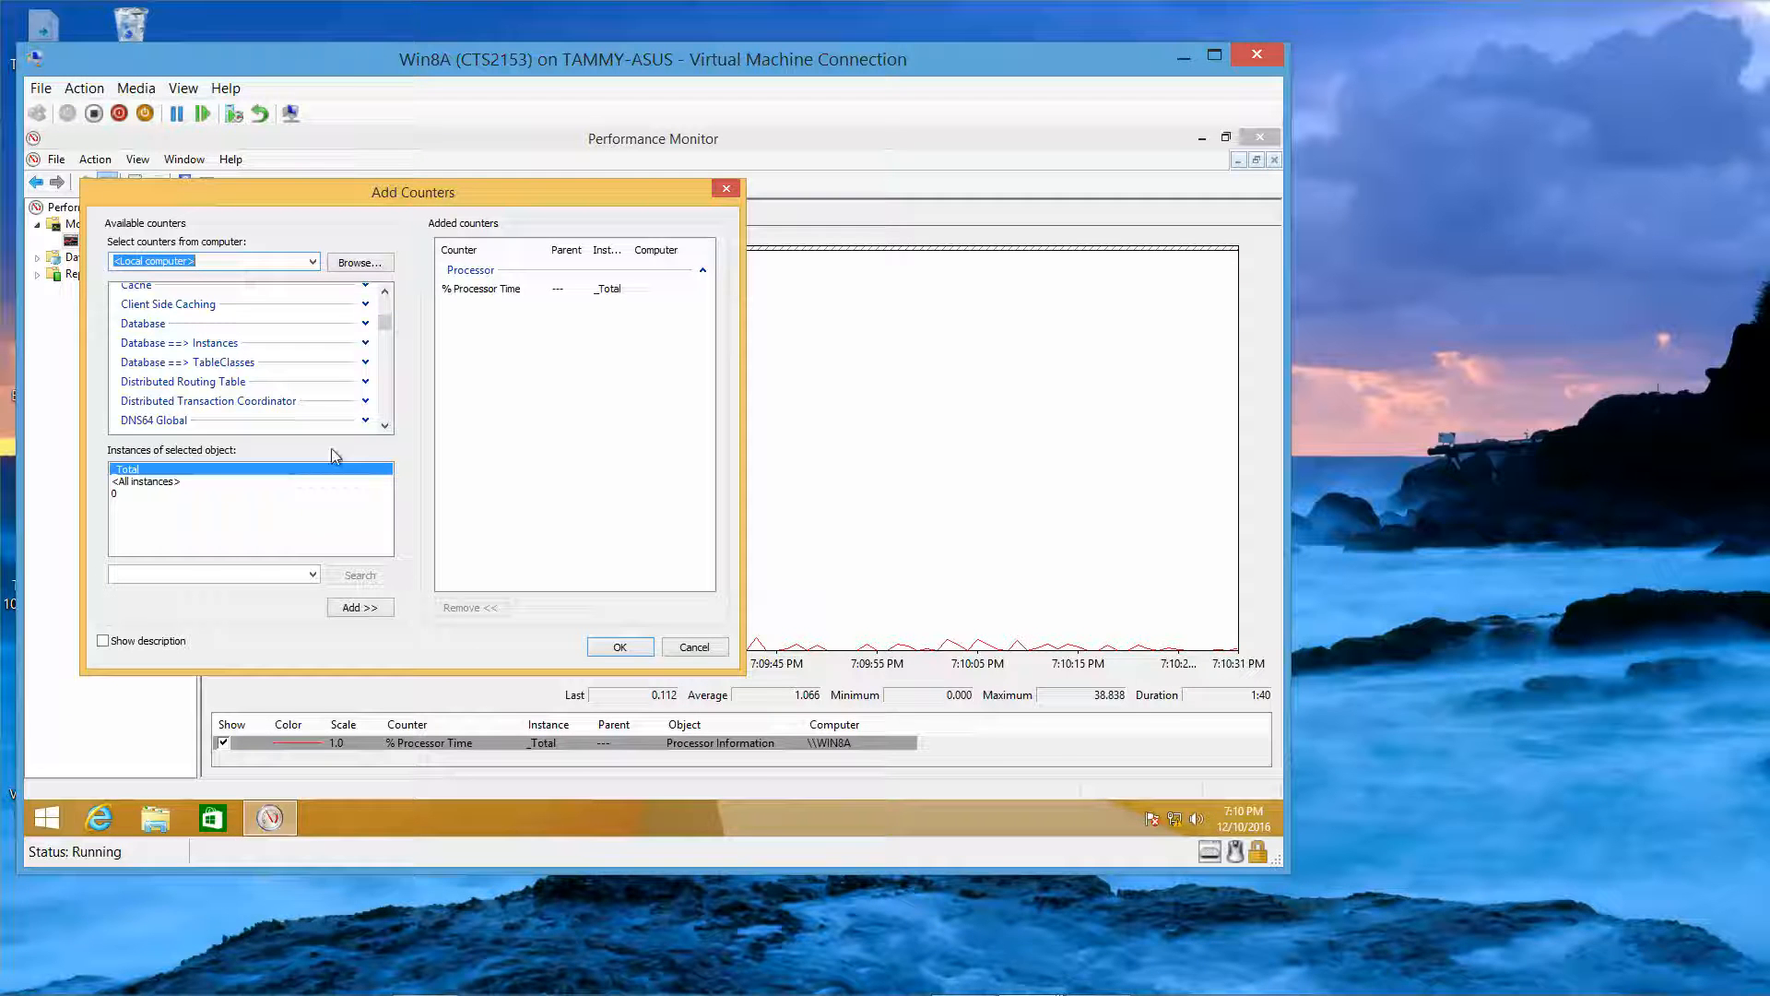
click(522, 291)
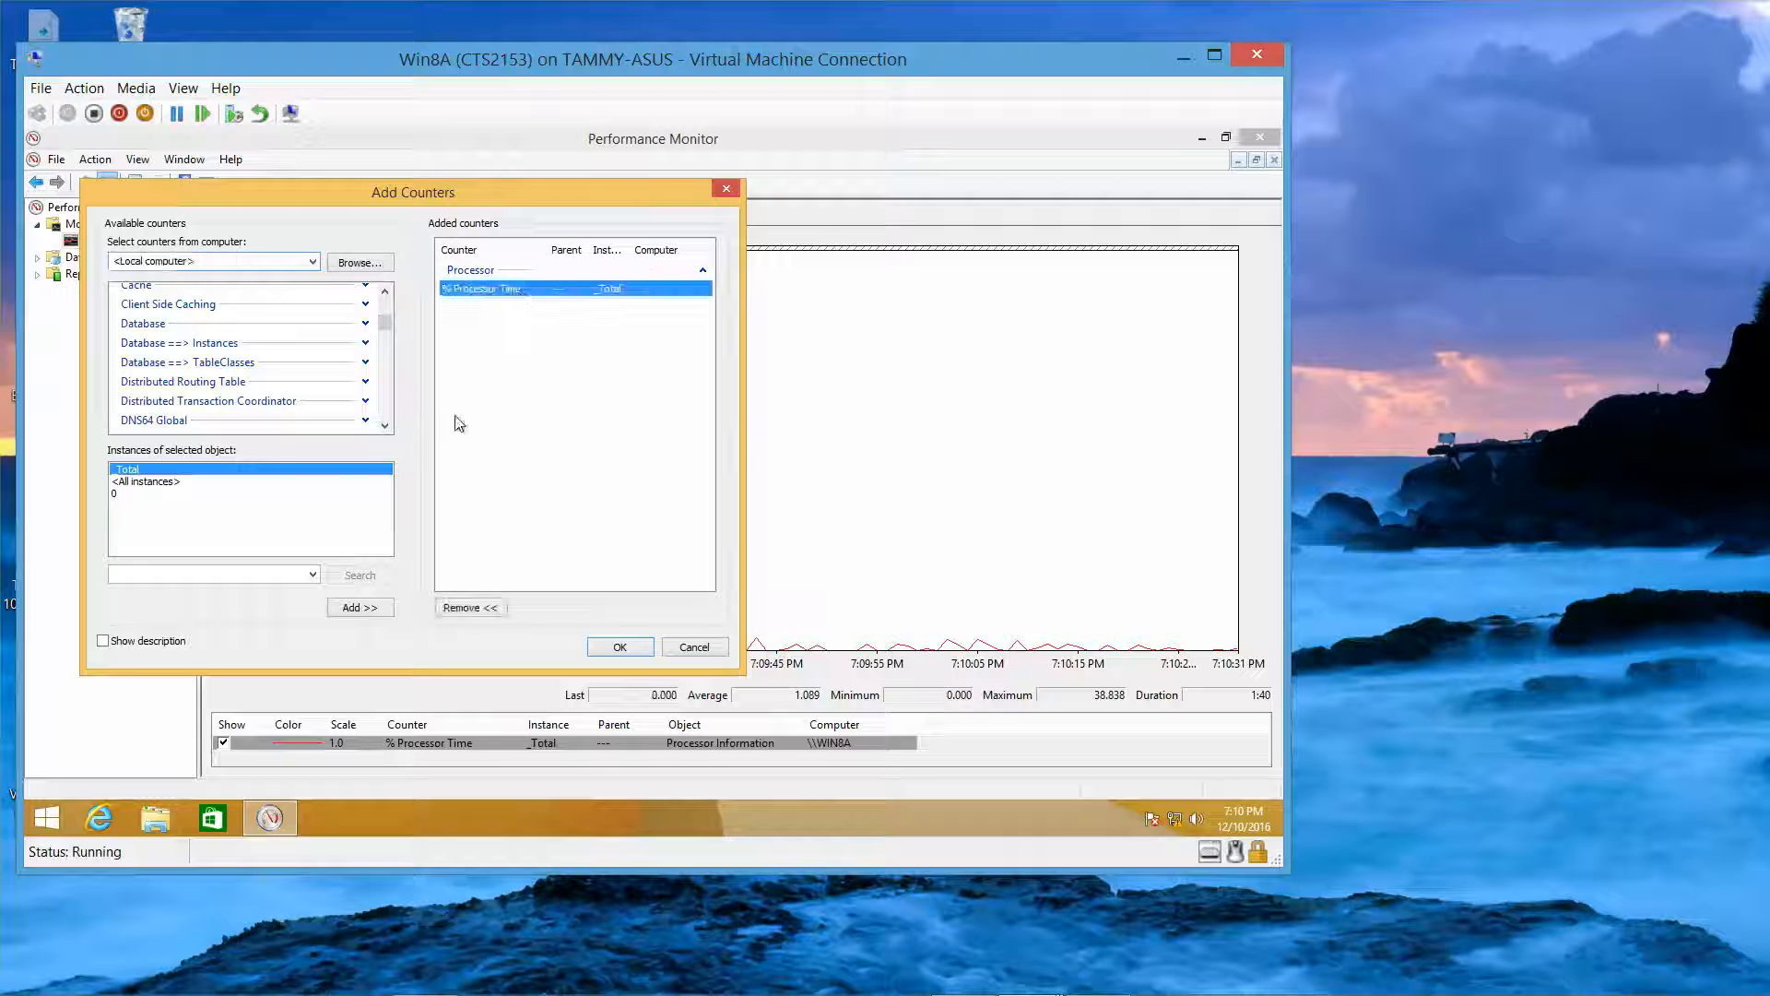
click(471, 611)
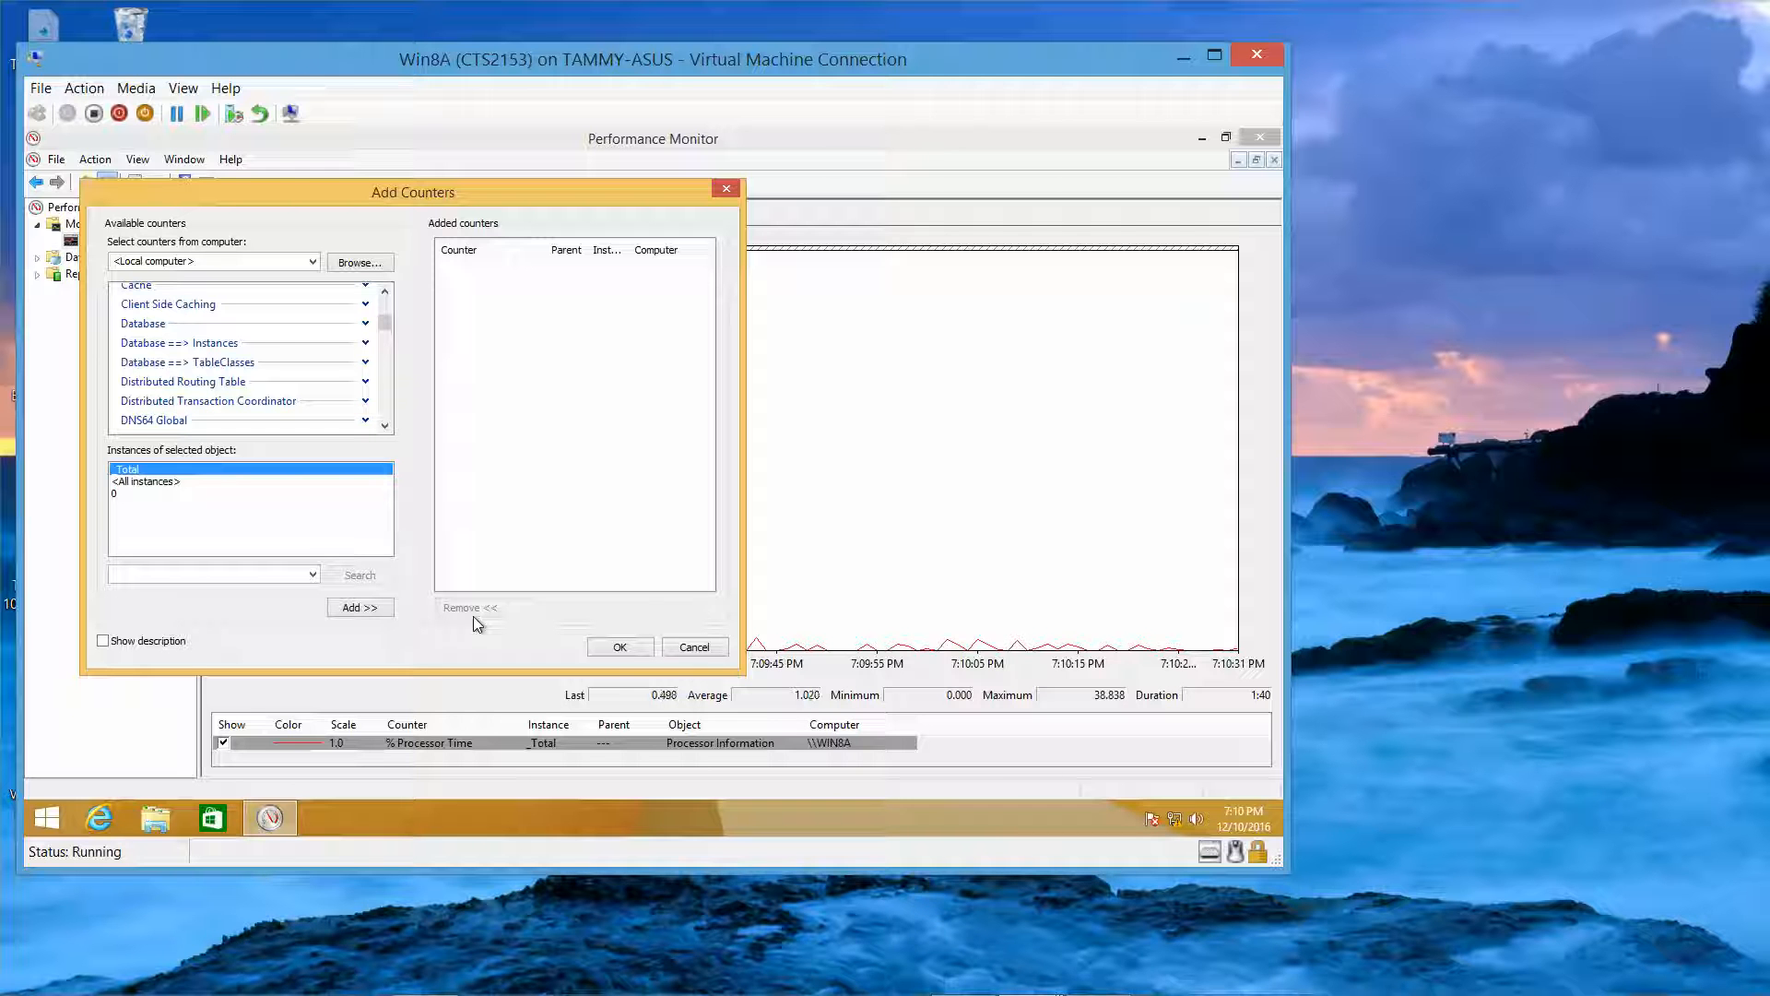
click(727, 189)
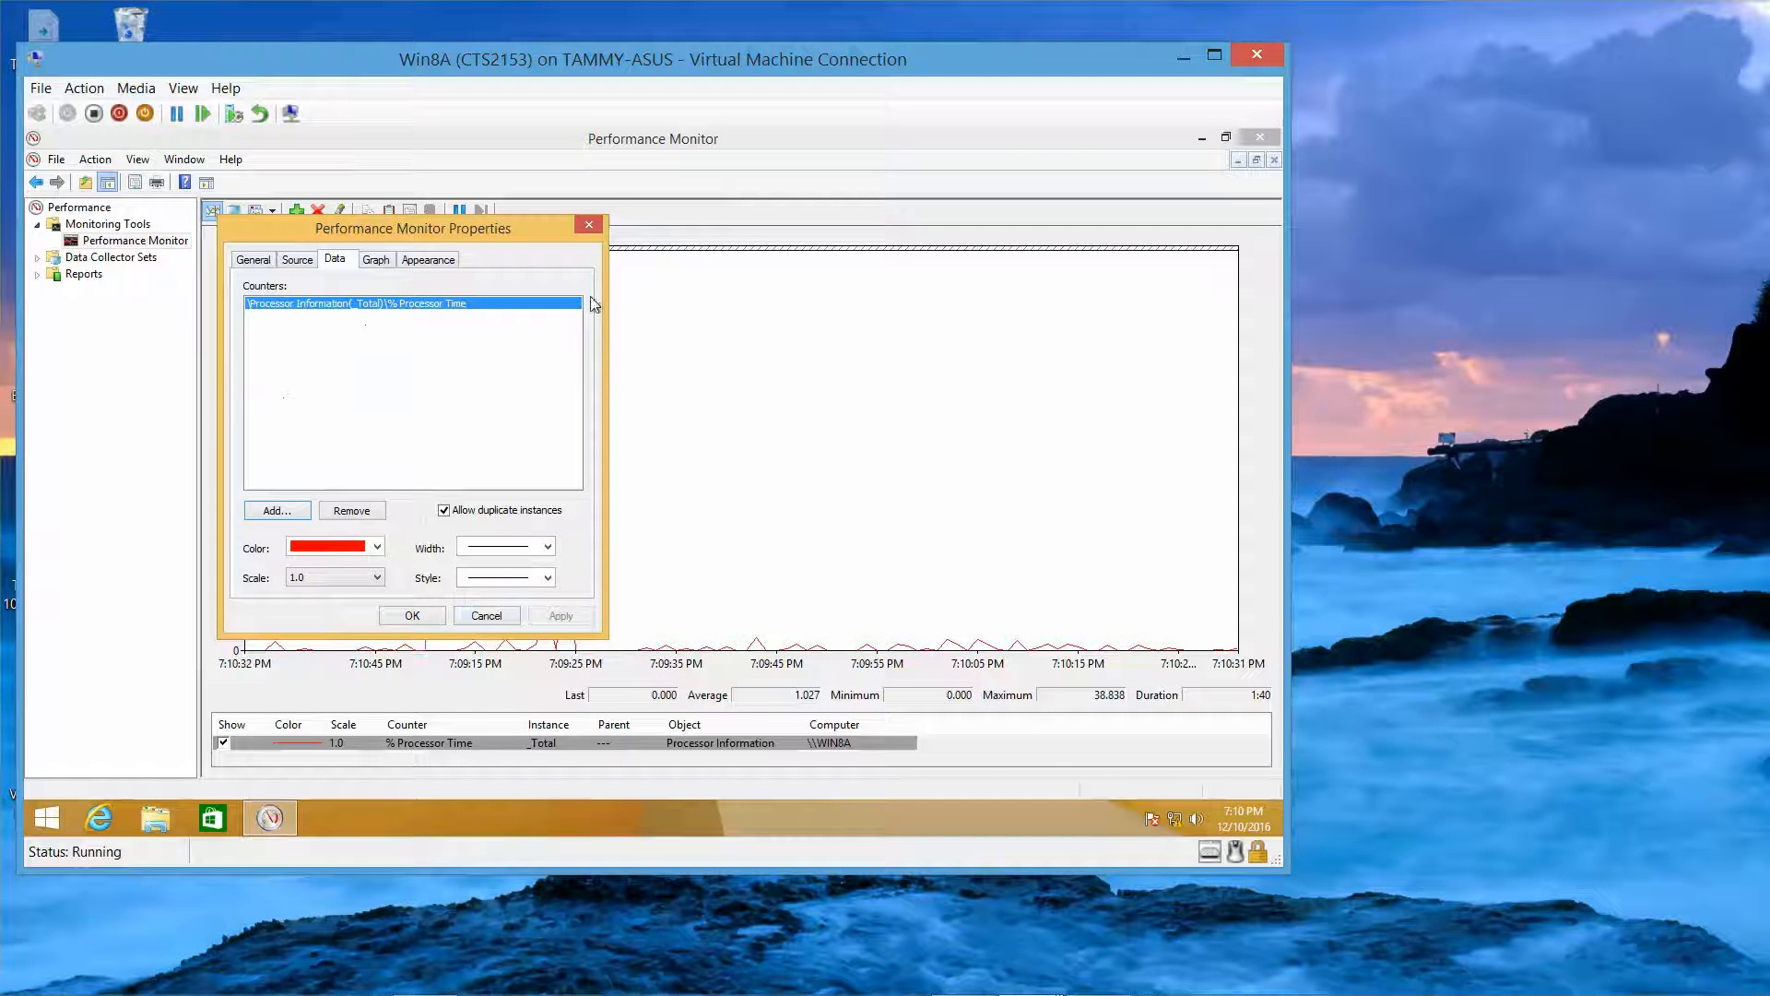
click(589, 225)
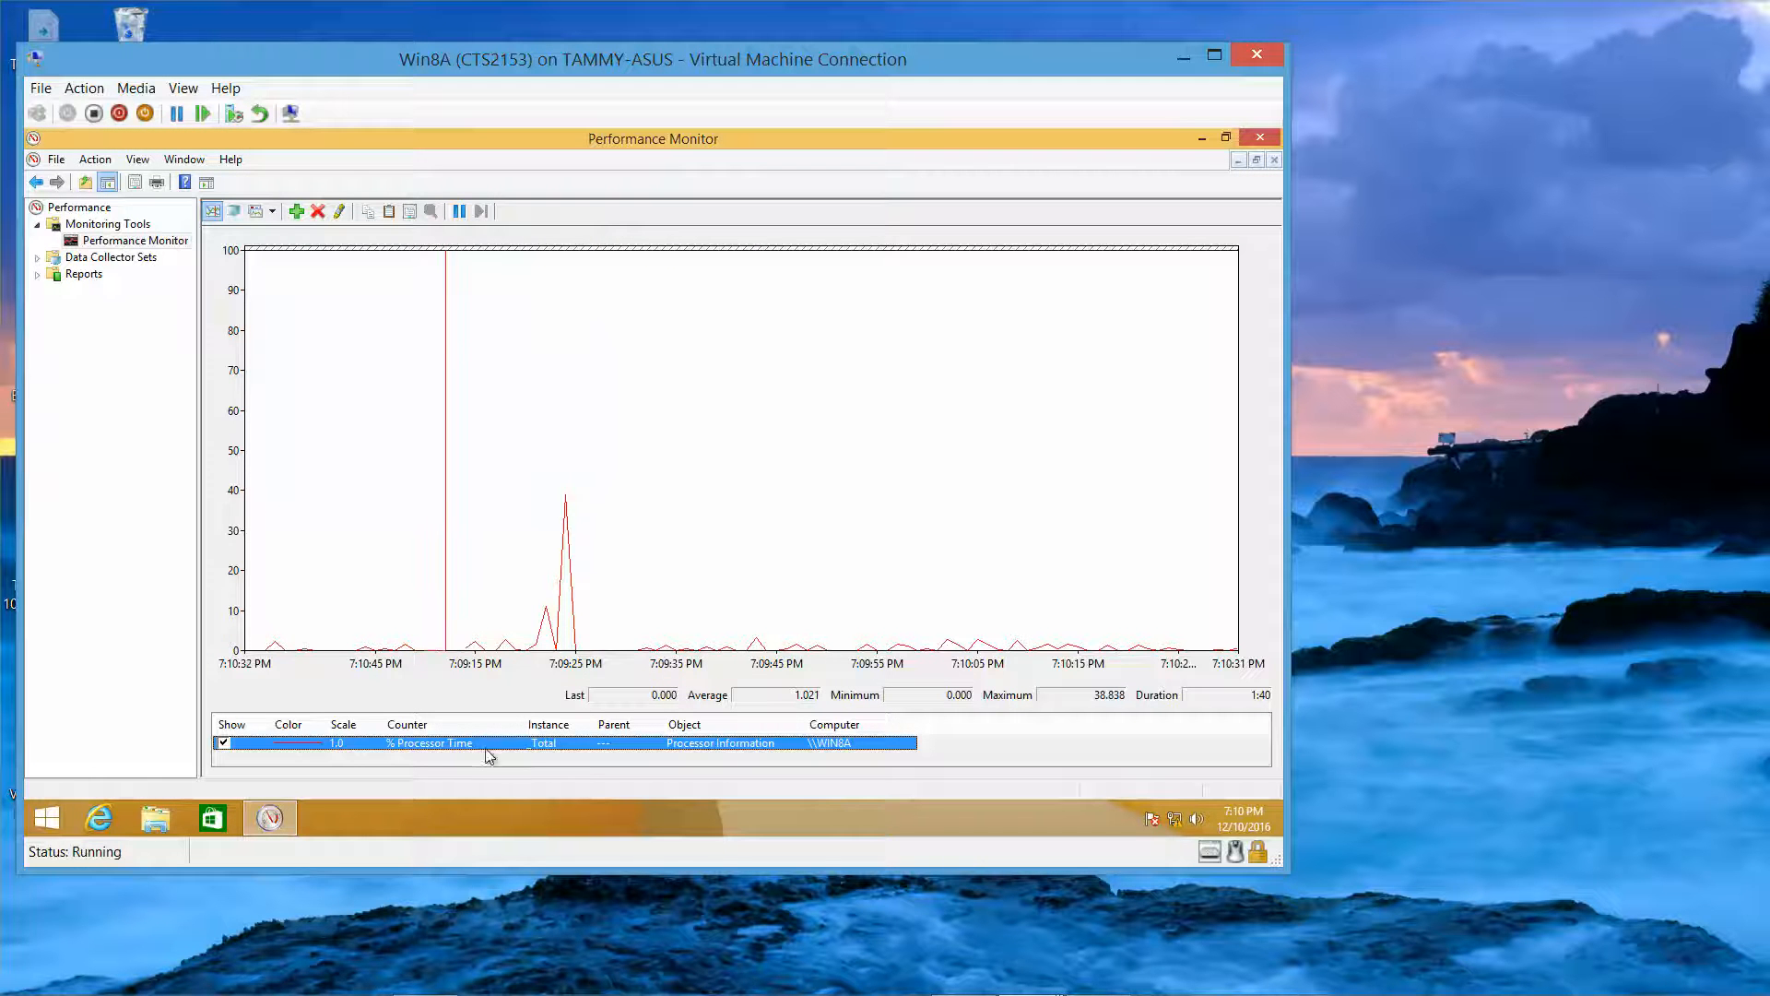
Step: Clear the graph and delete the existing % Processor Time counter from the counter legend
right_click(516, 744)
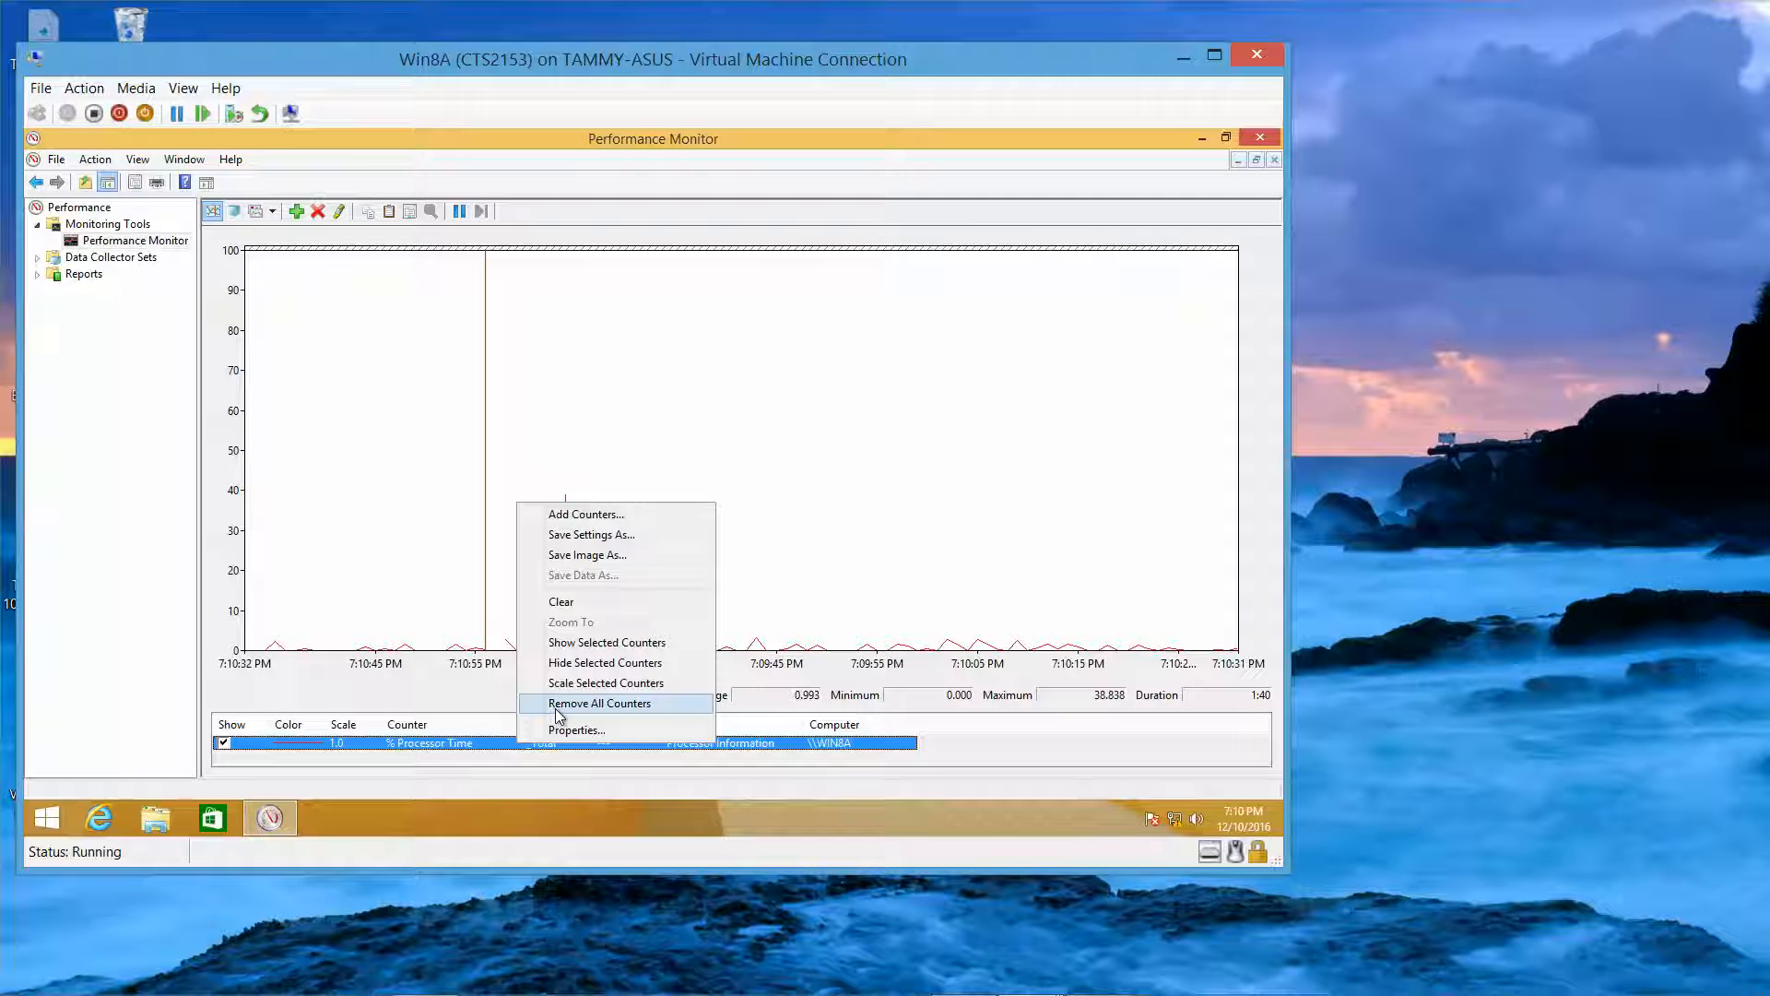
click(575, 603)
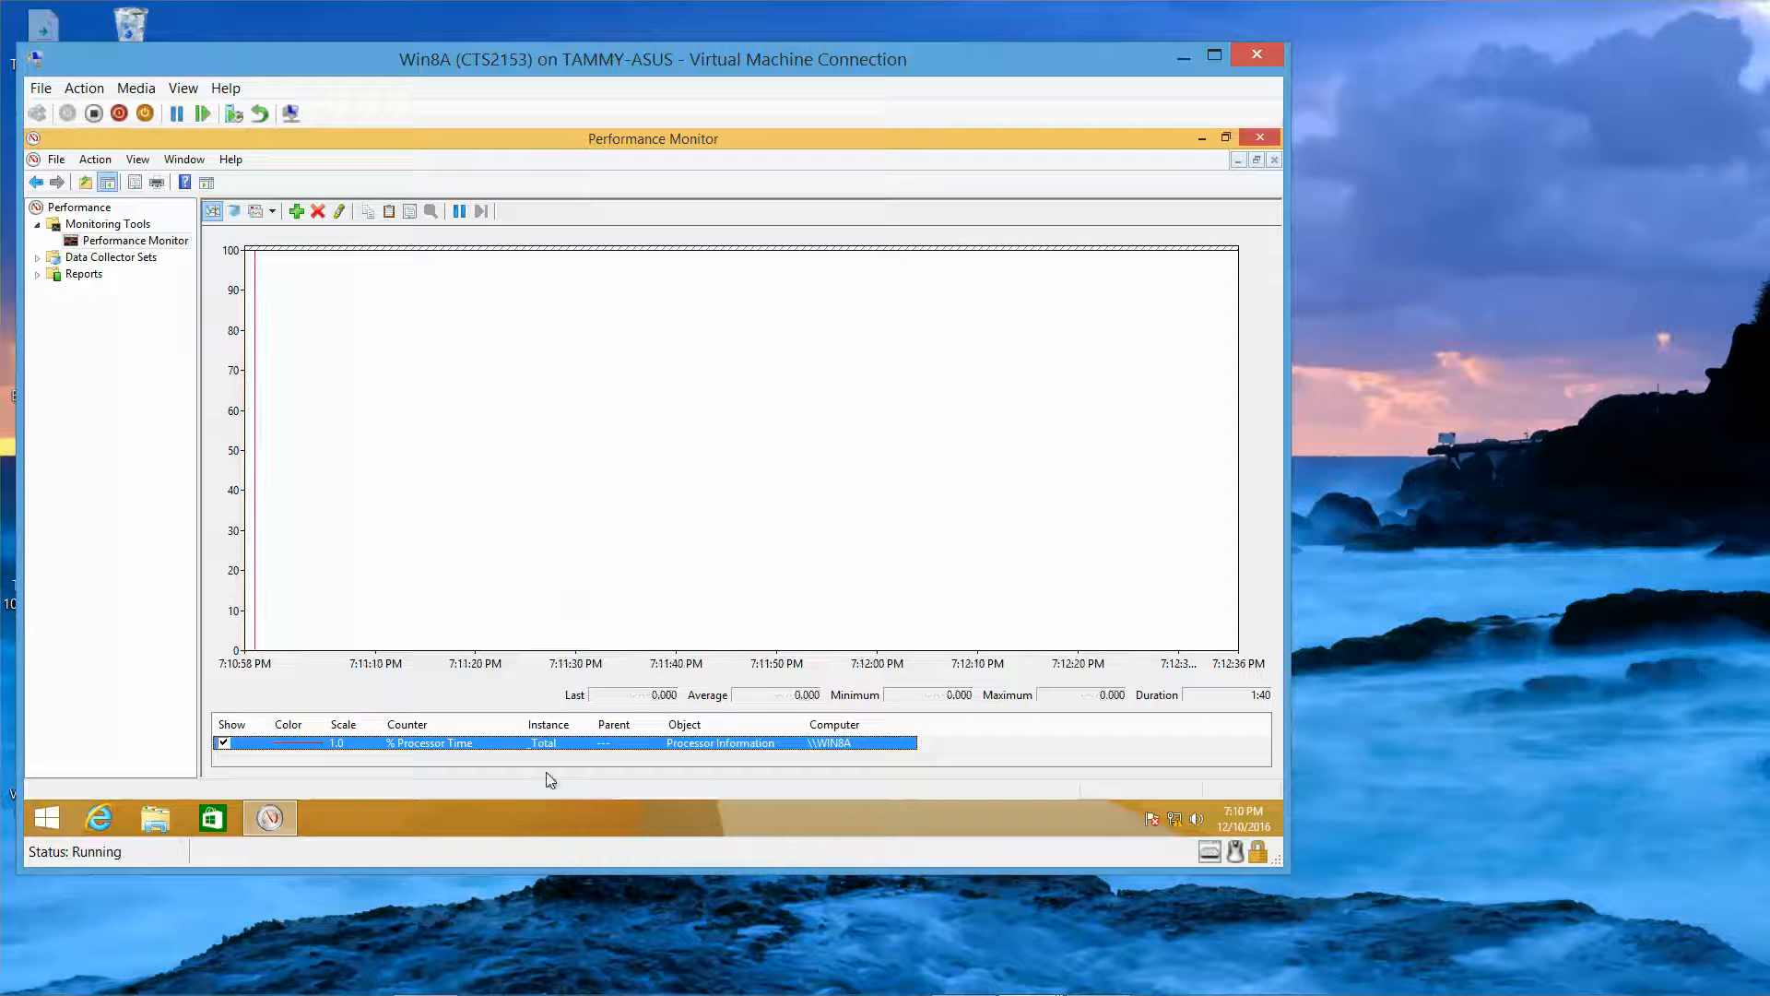
key(Delete)
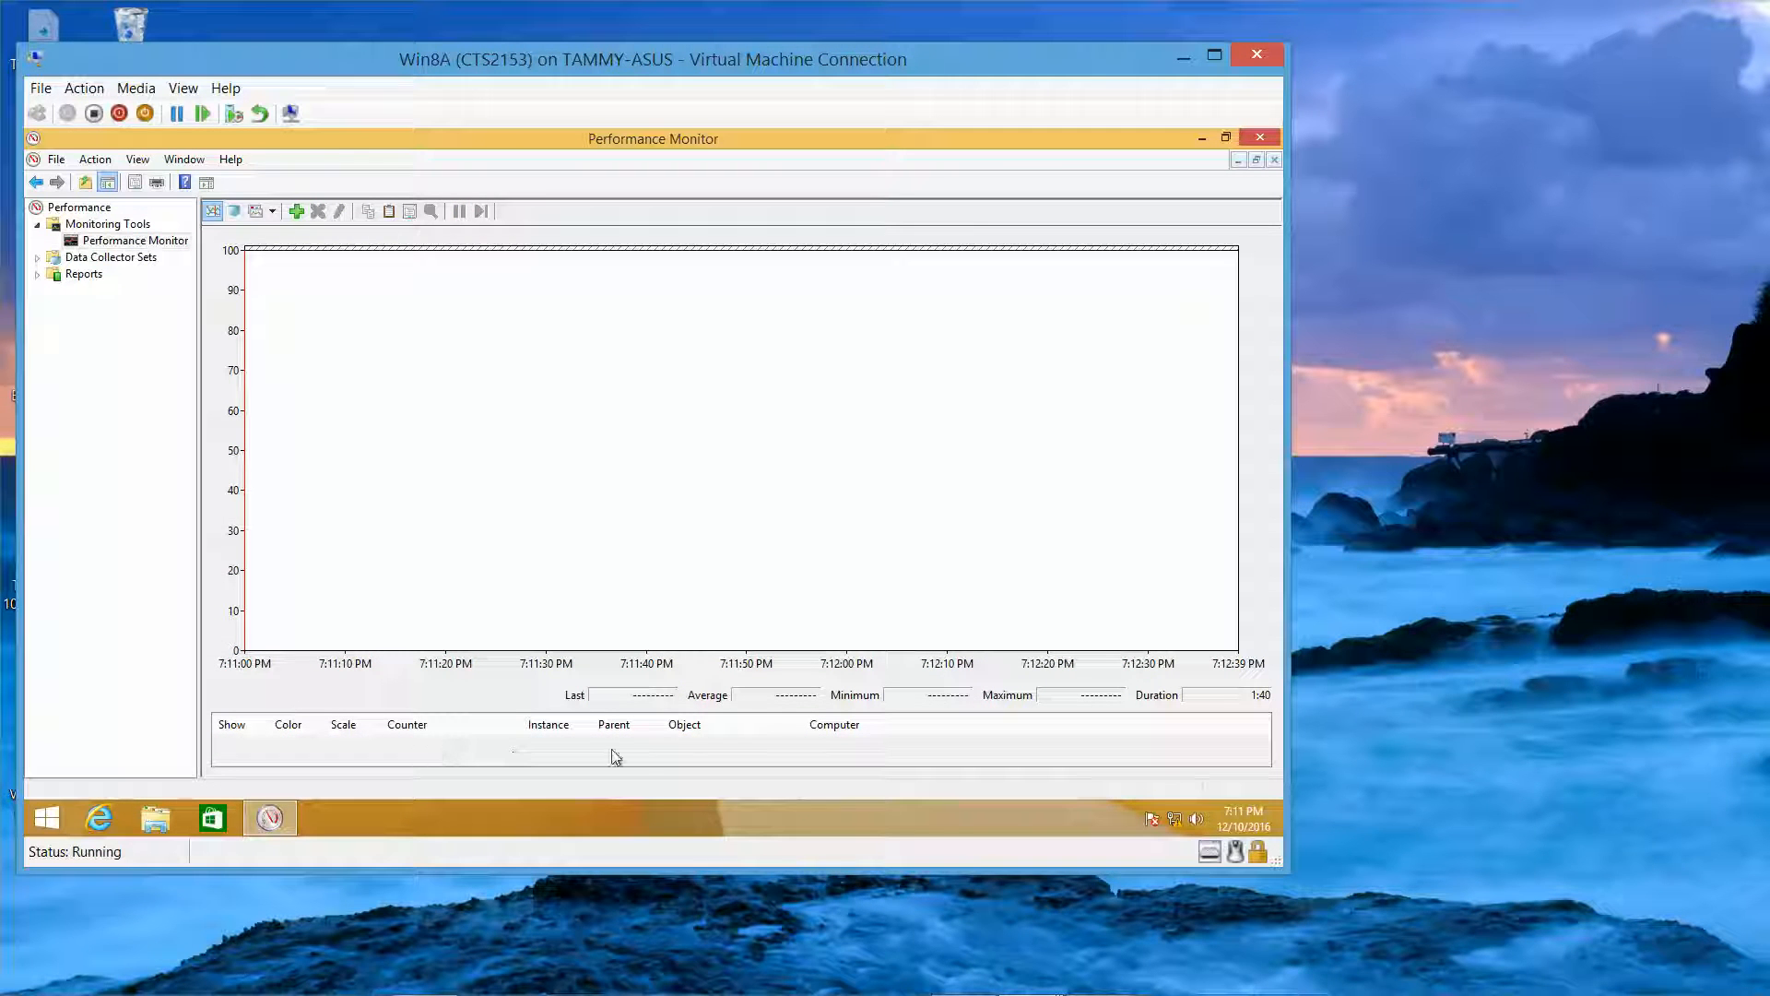
Step: Add the Processor object's % Processor Time counter for the _Total instance in Add Counters, with counter descriptions shown
right_click(536, 758)
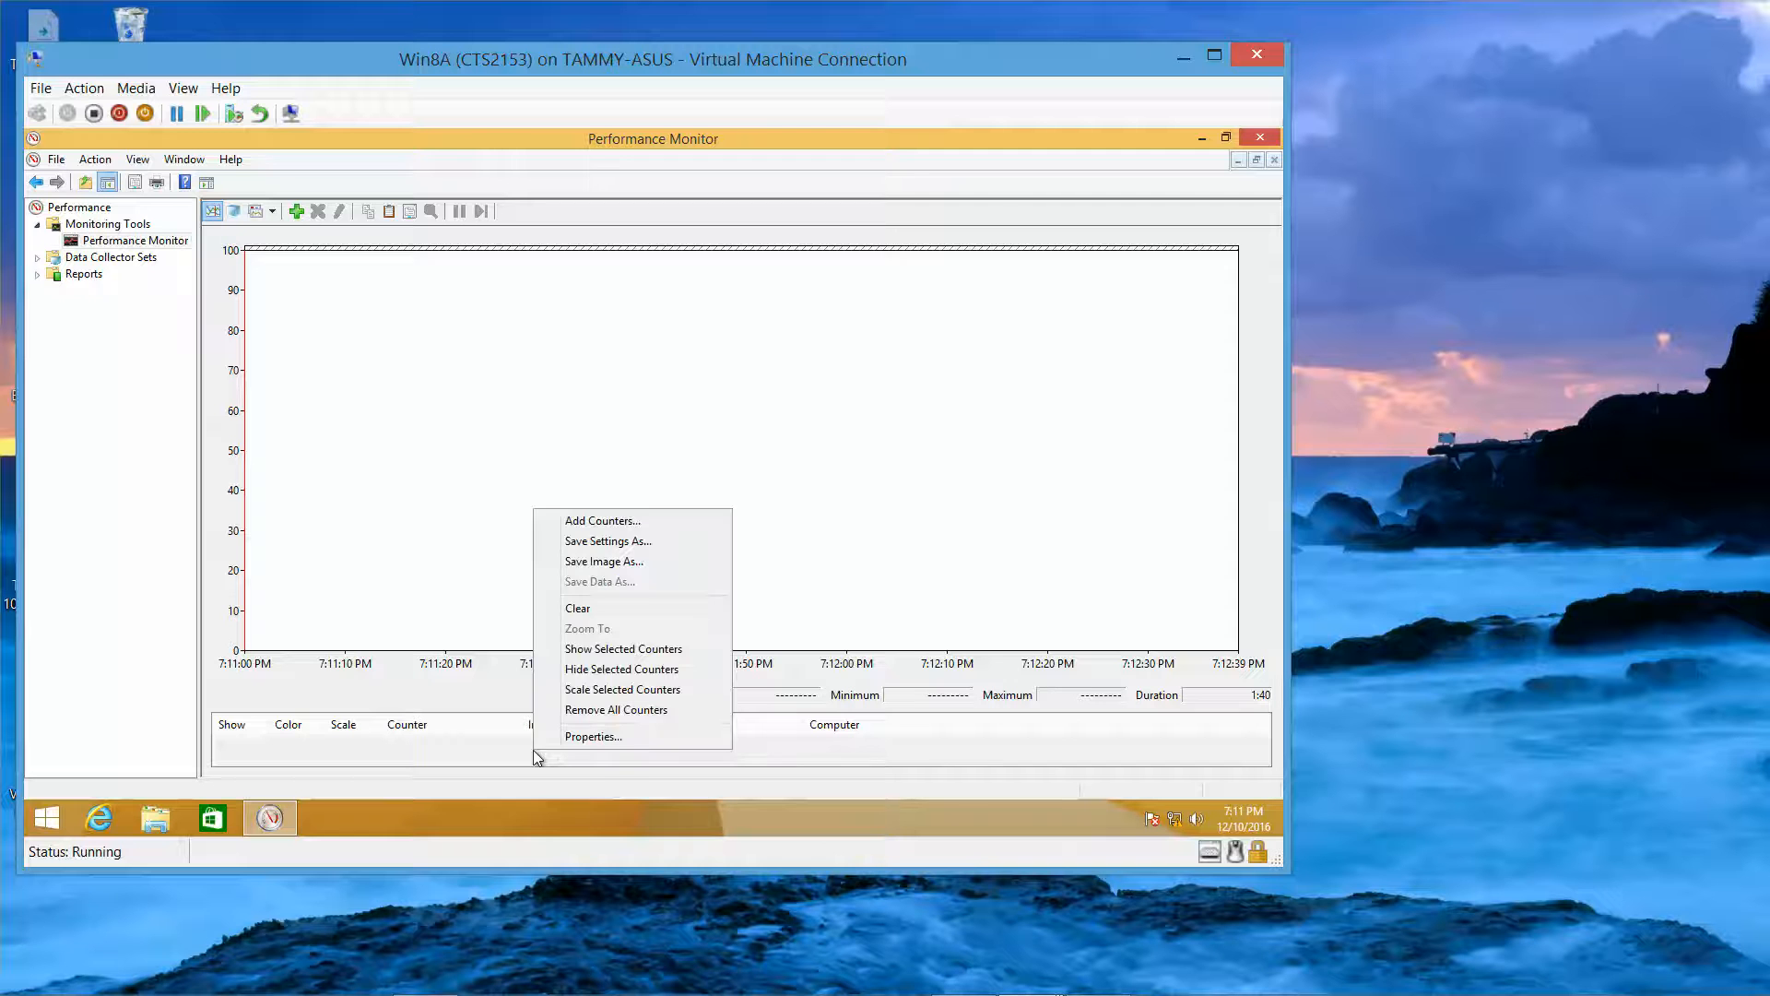
click(604, 522)
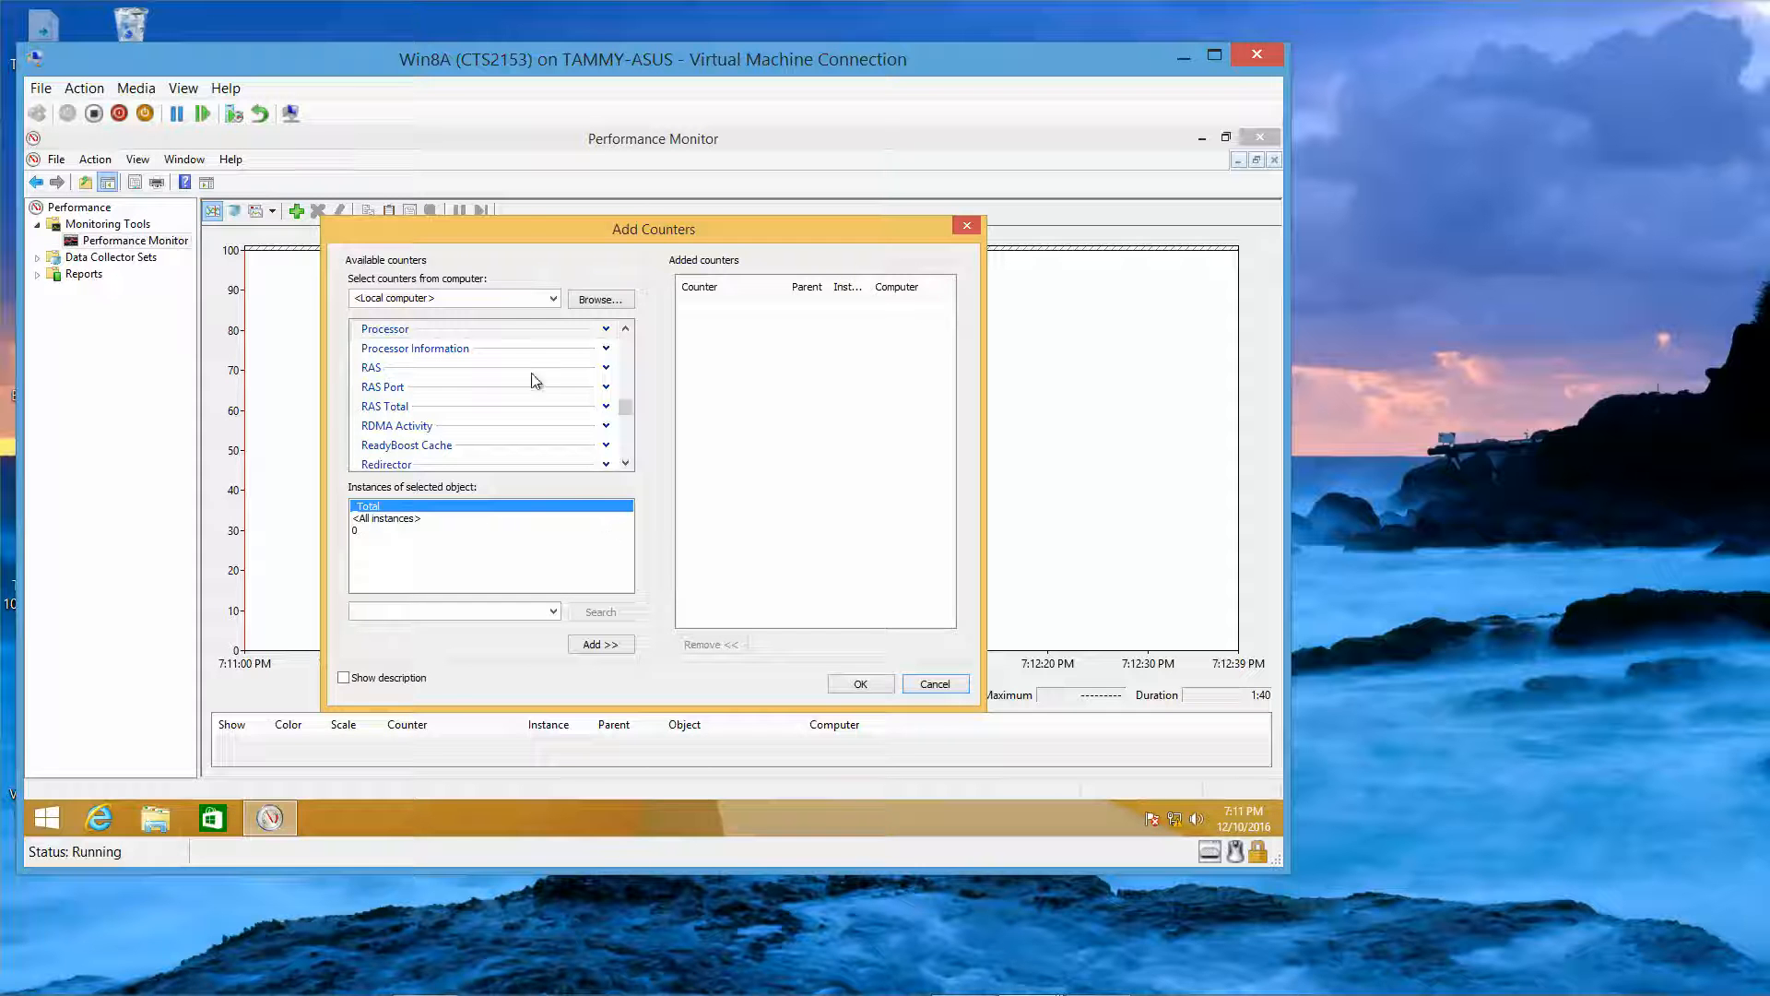
click(606, 330)
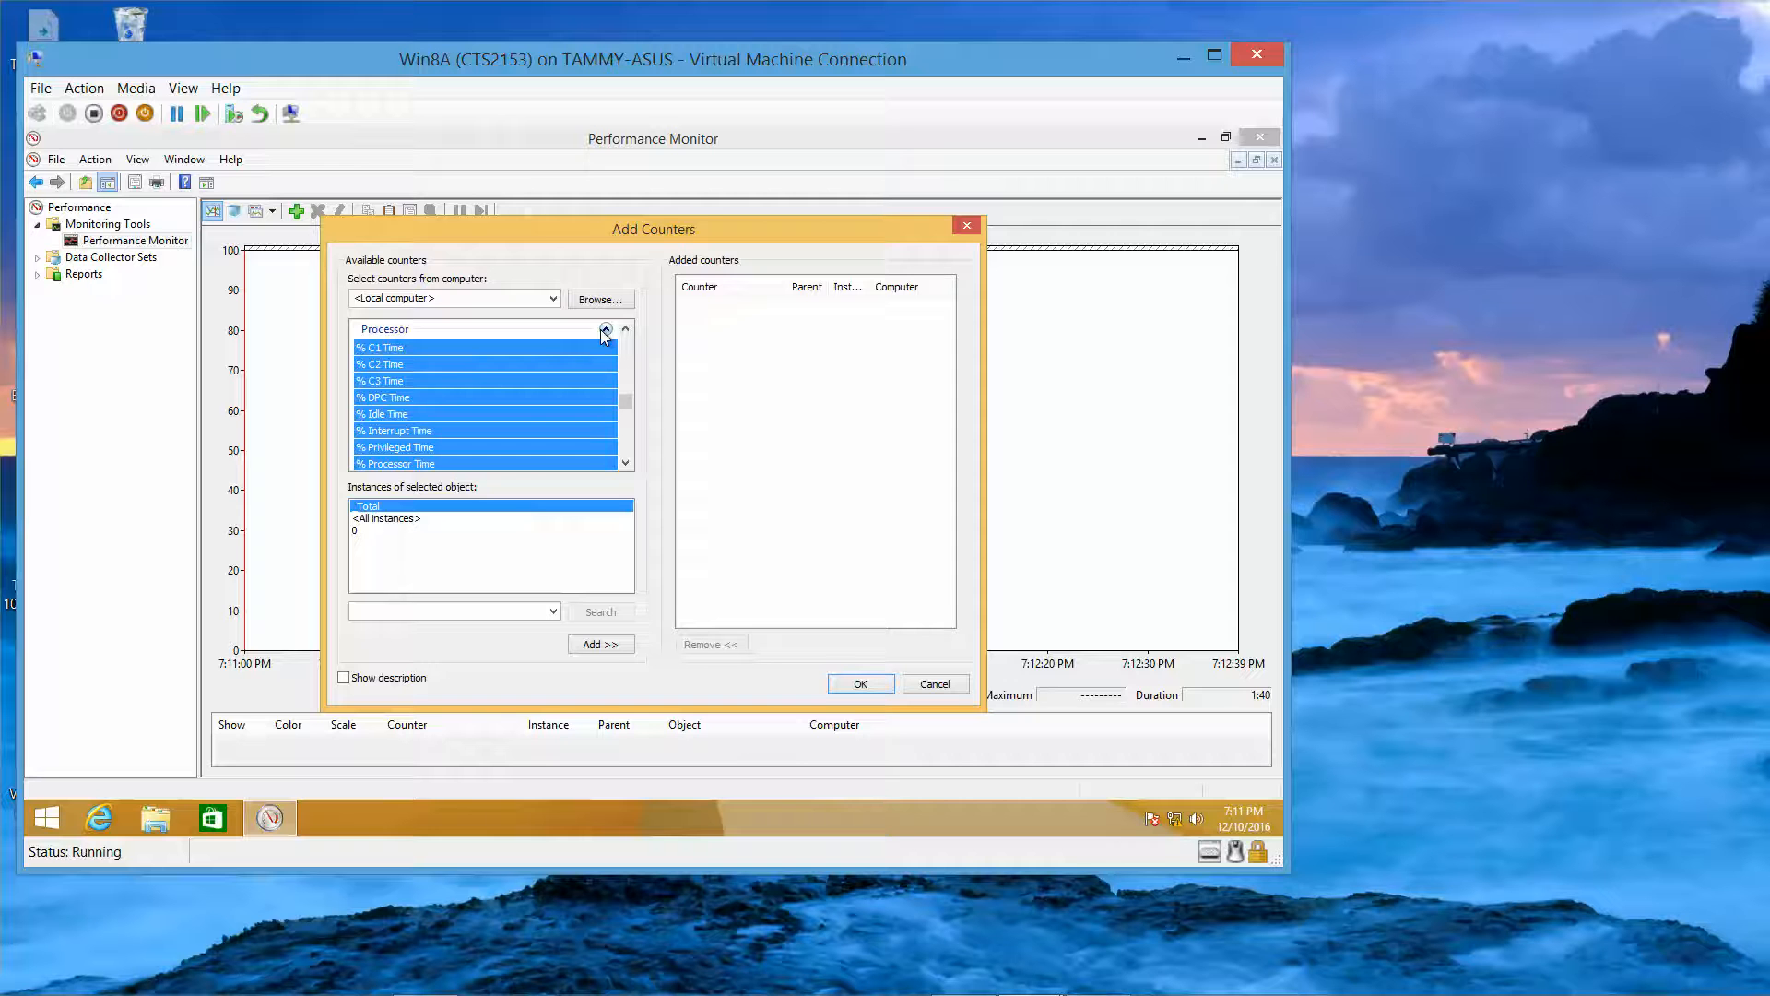
click(588, 413)
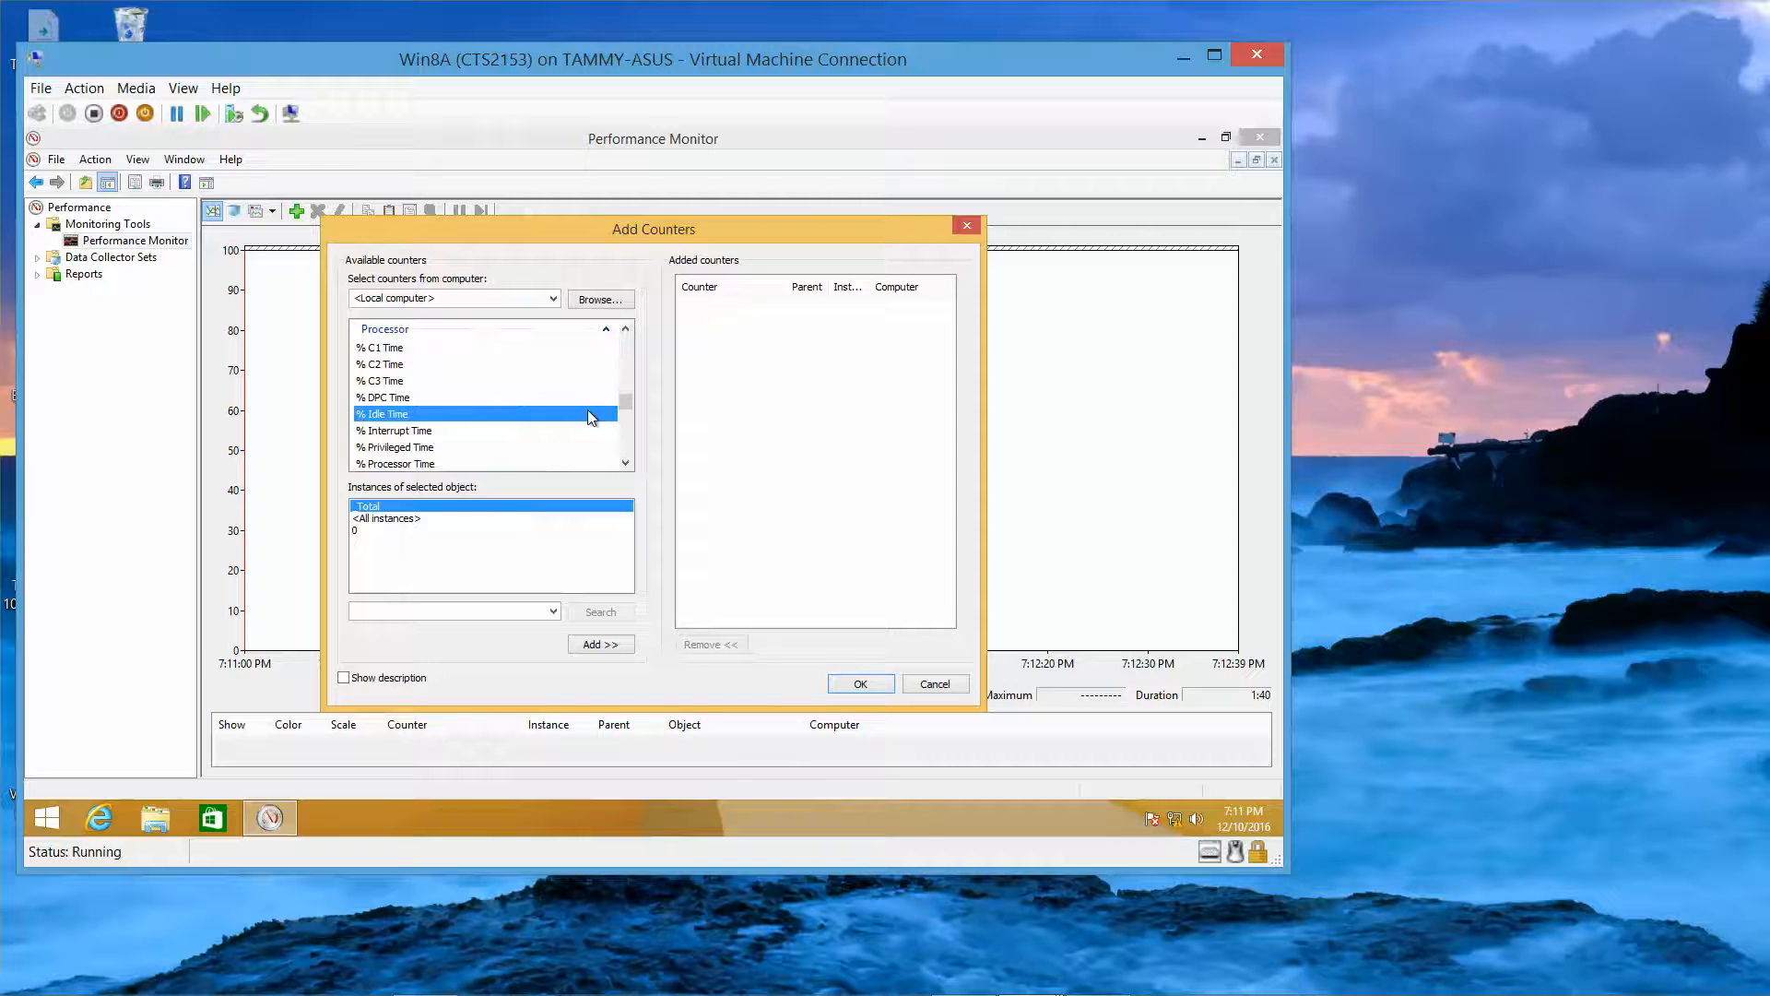
click(629, 468)
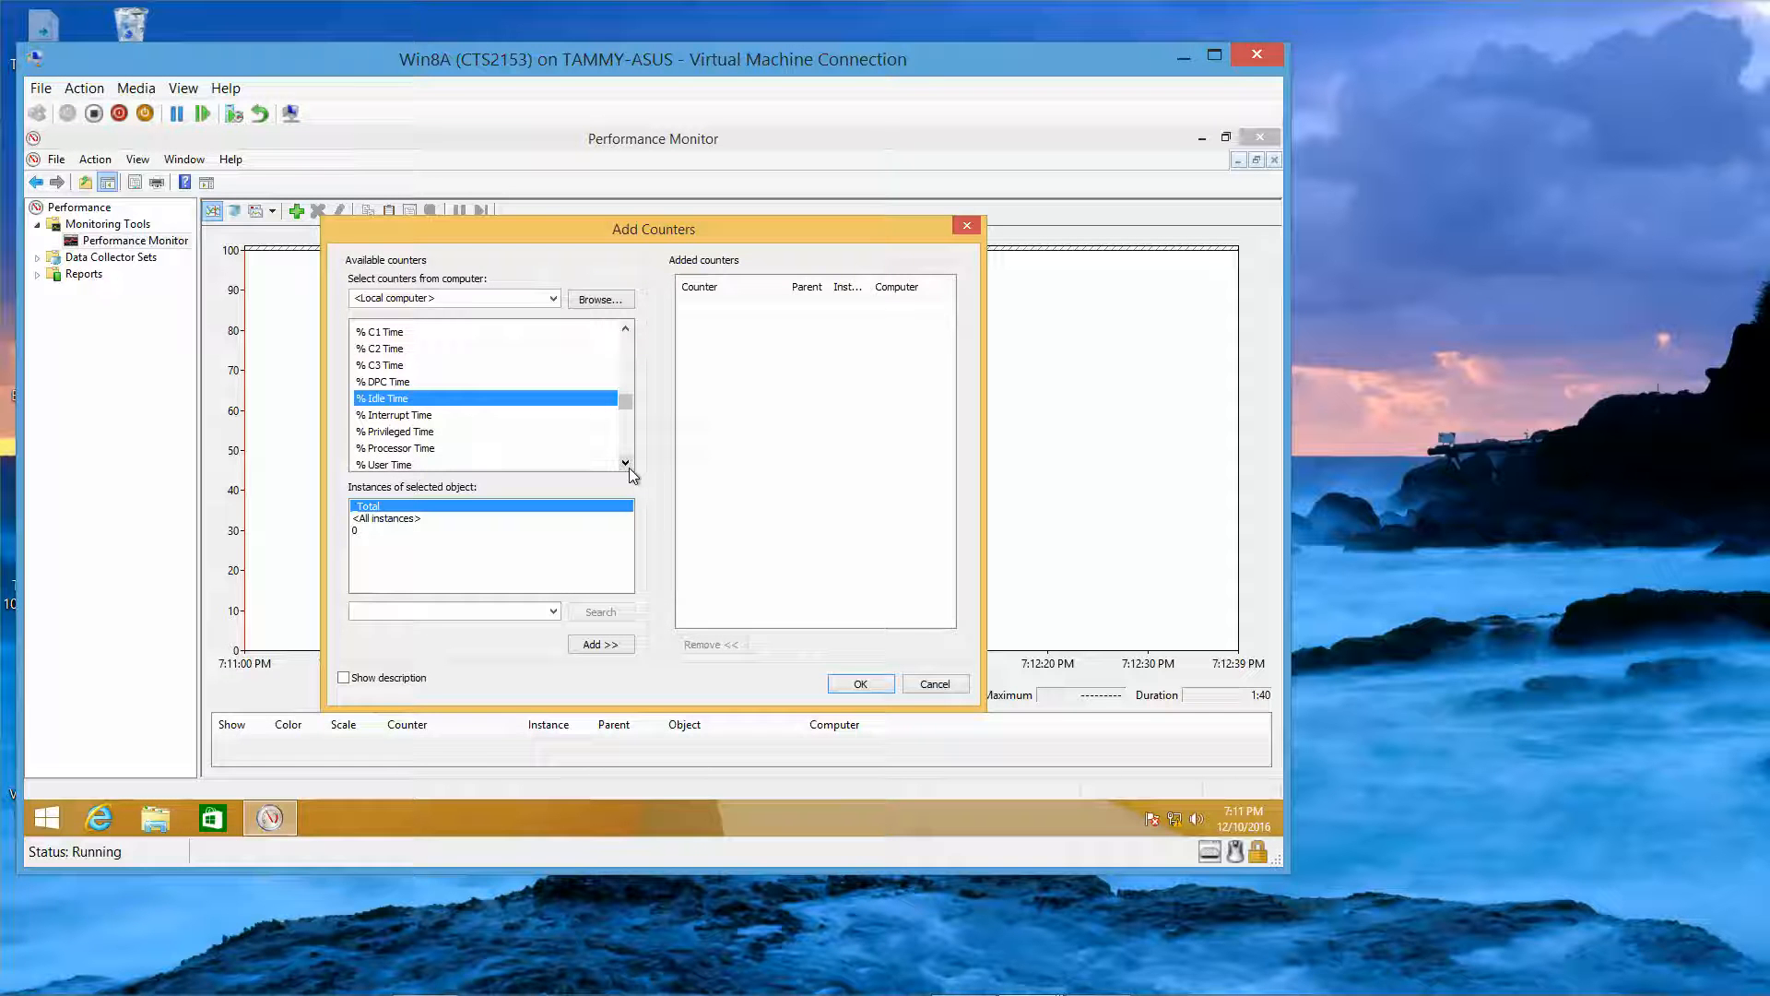
double_click(629, 467)
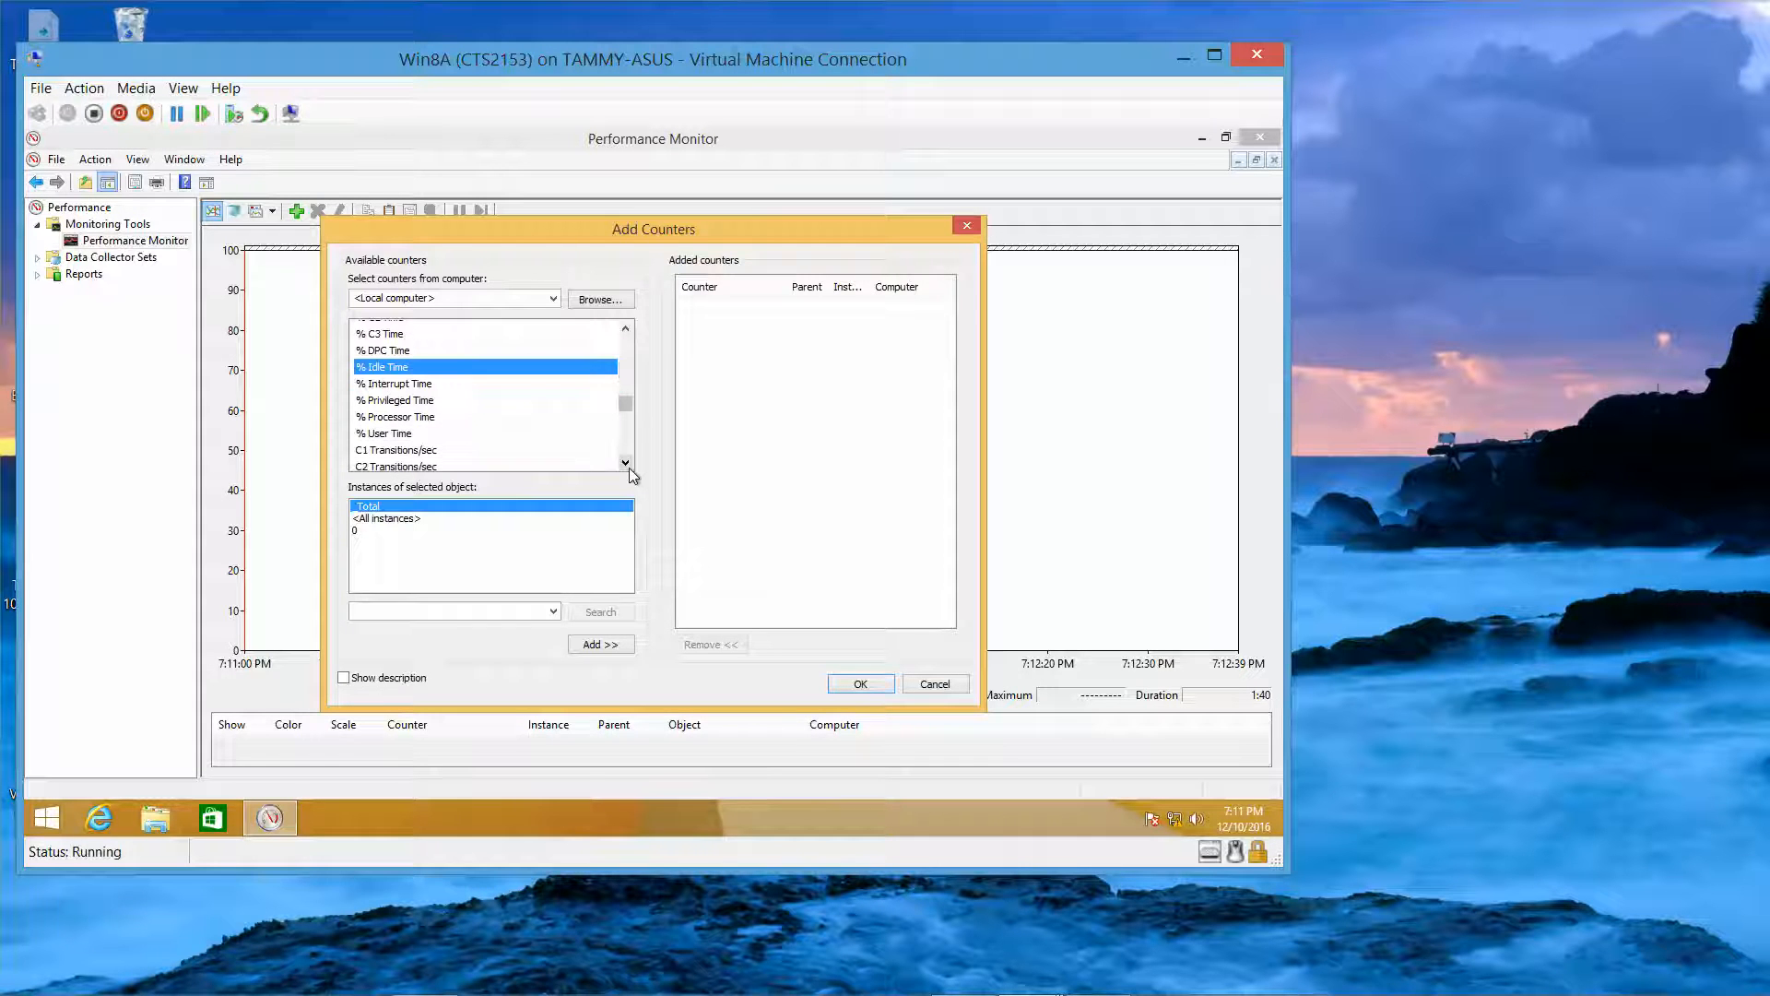
click(434, 419)
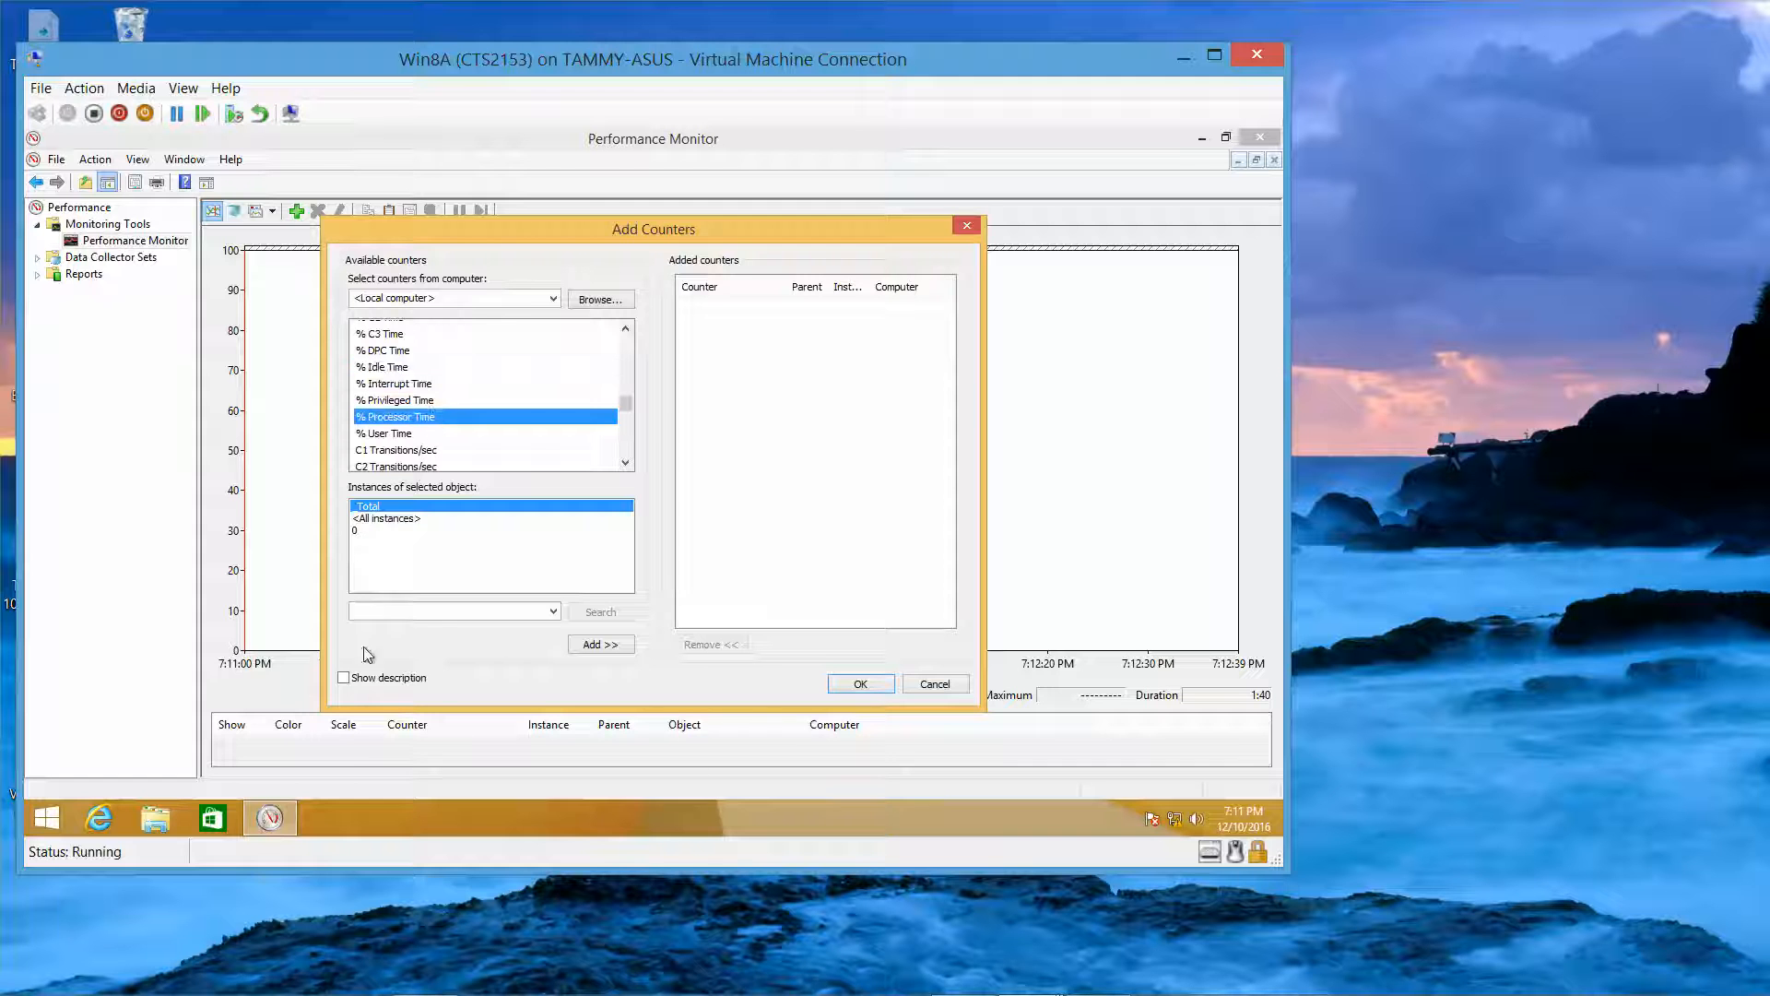
click(347, 678)
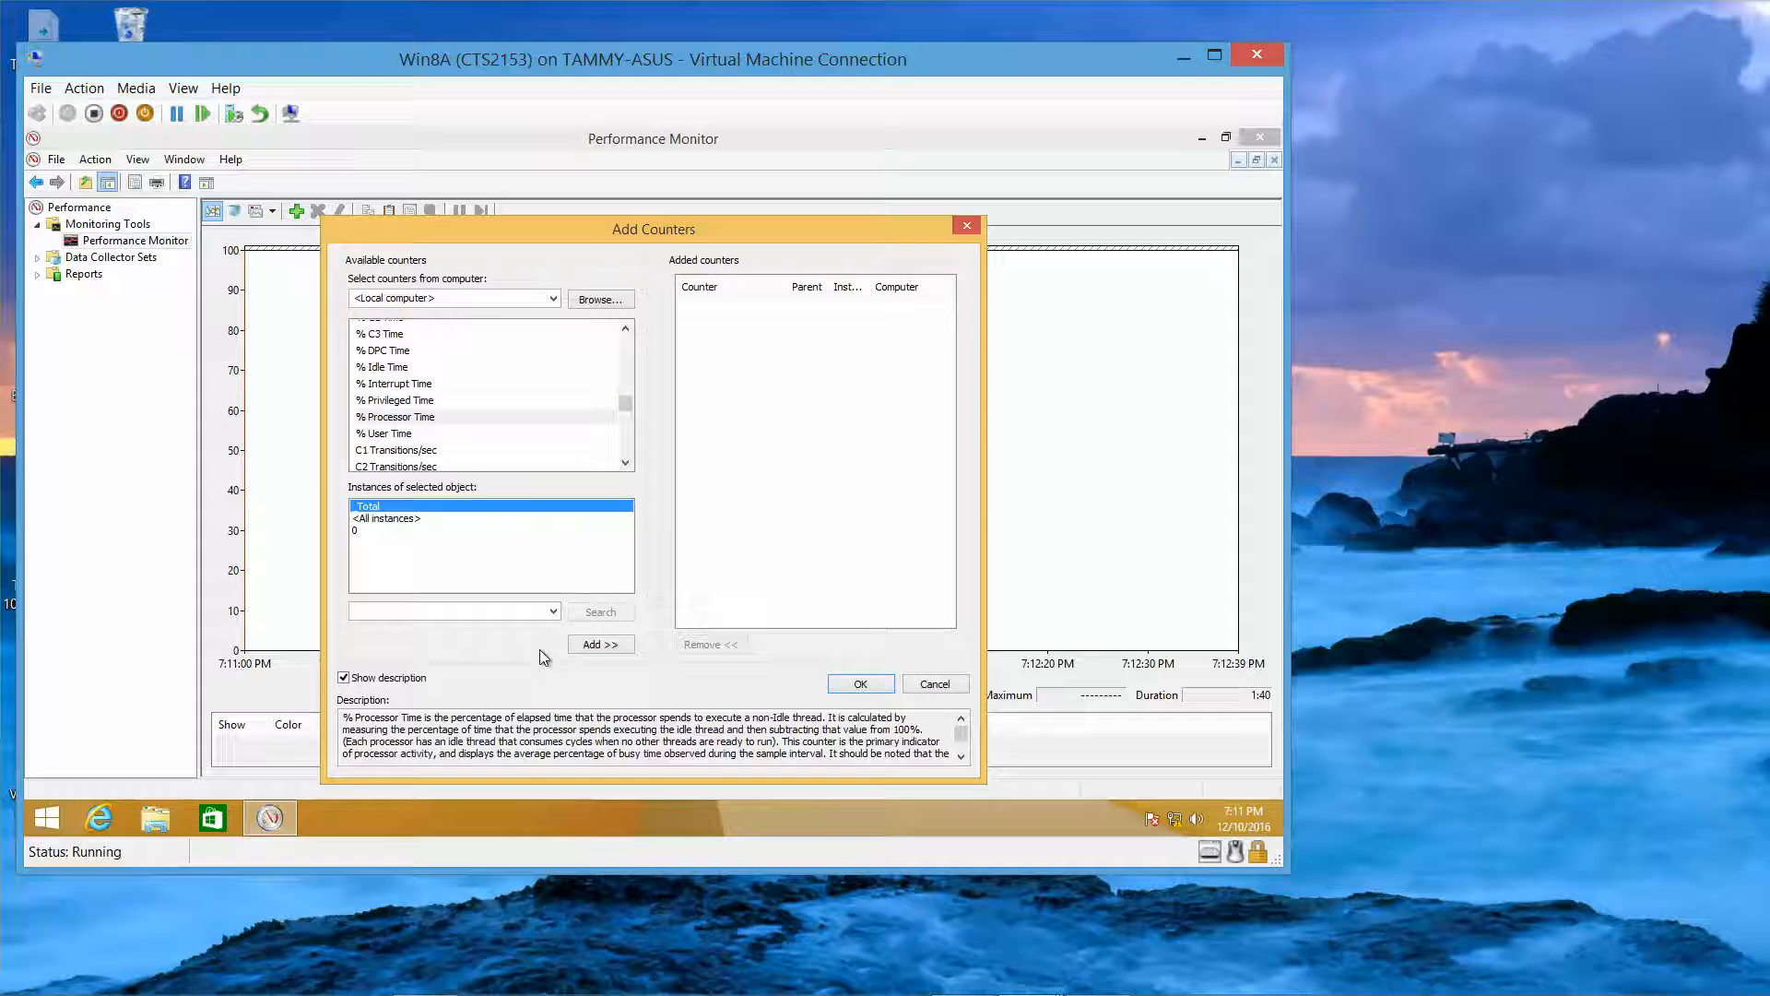
click(612, 644)
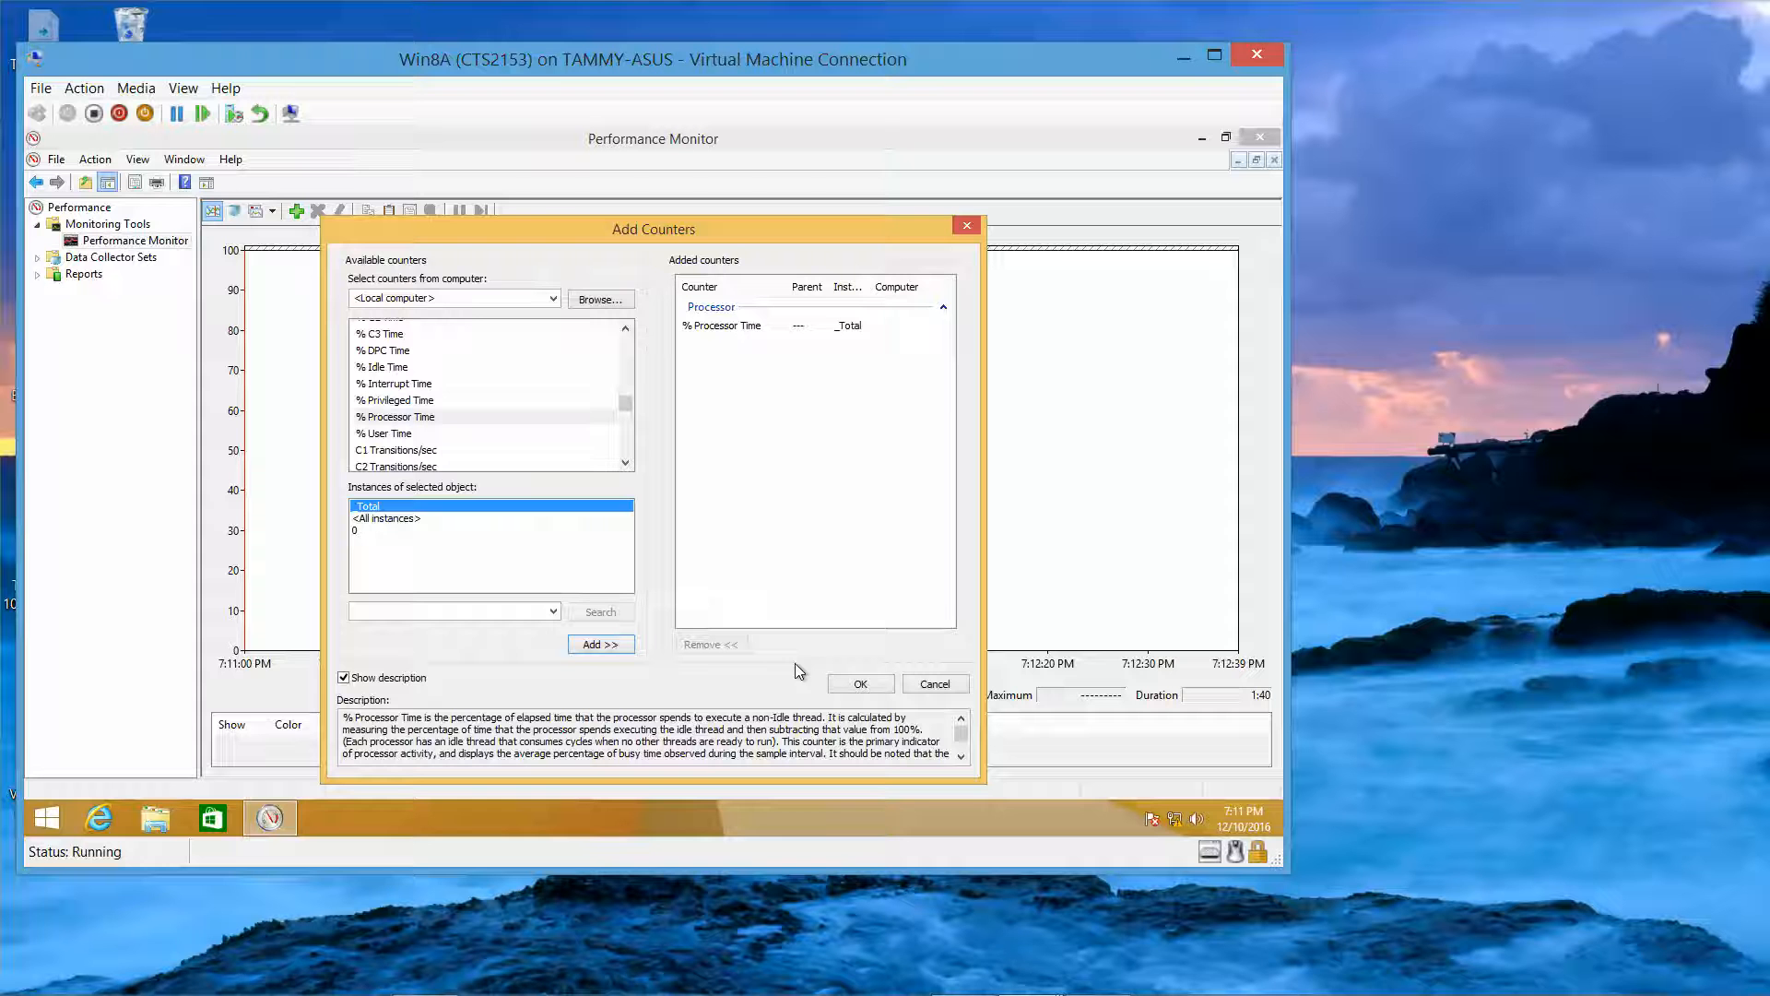
Step: Collapse the Processor group in the available counters
click(626, 329)
click(625, 329)
click(625, 329)
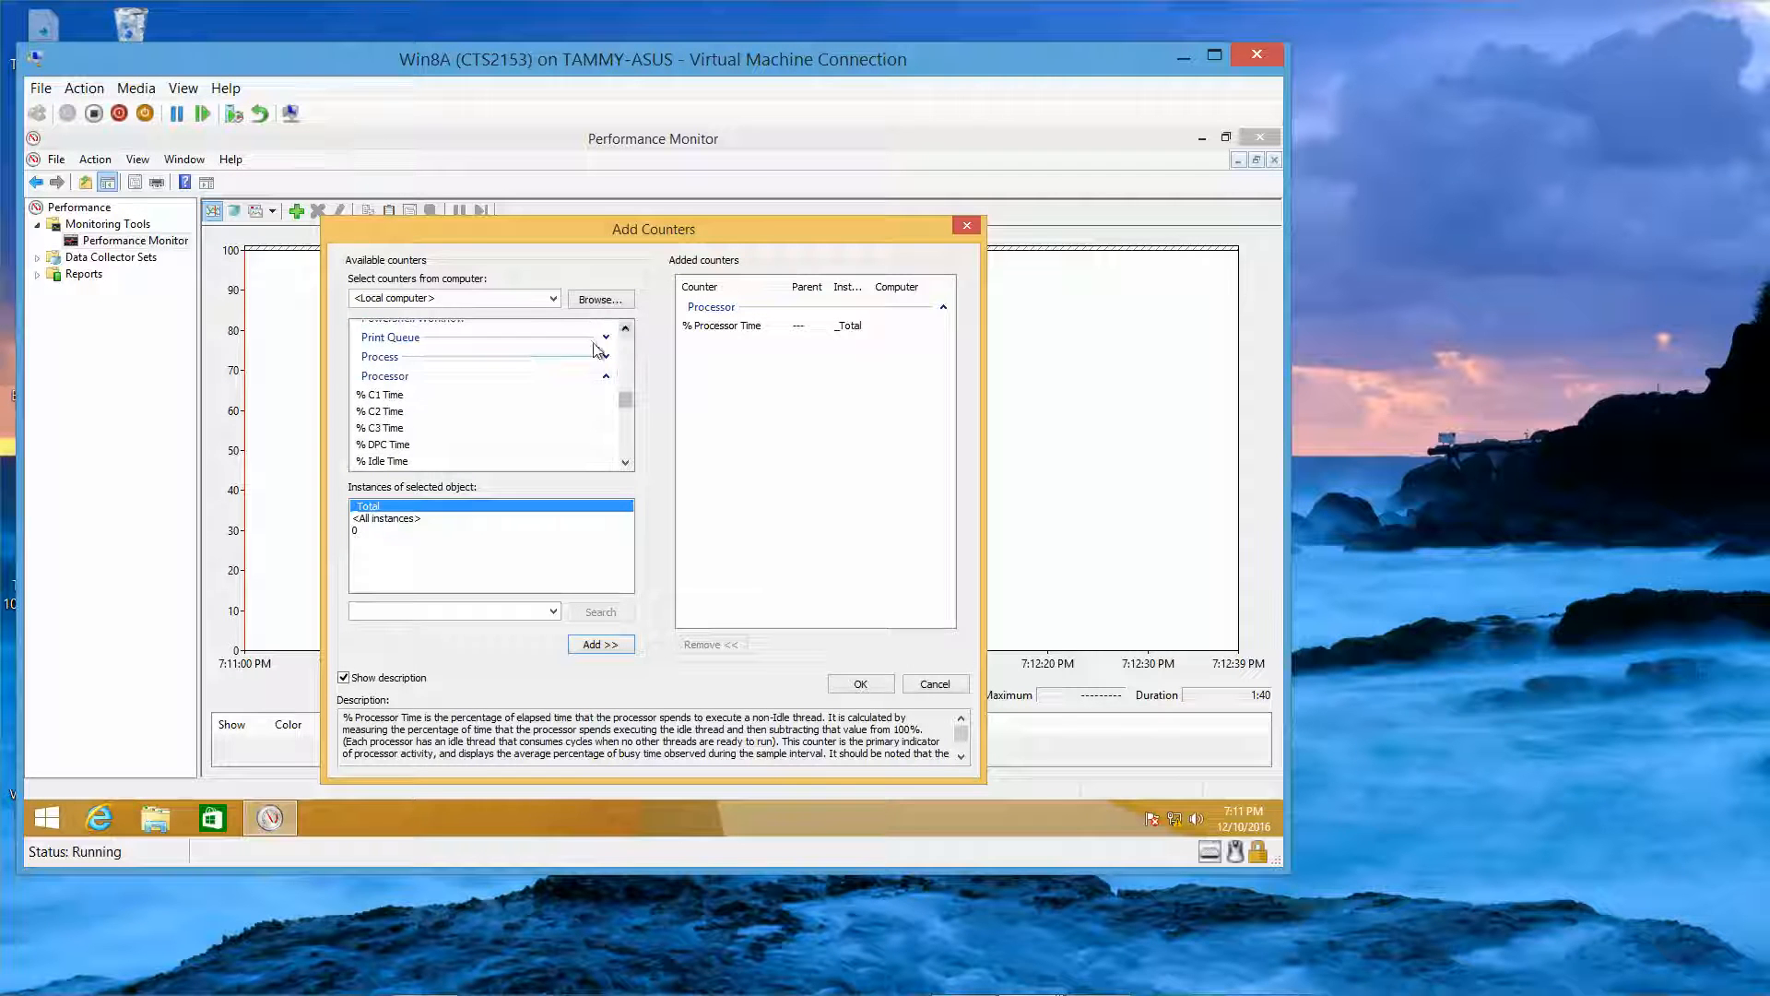
click(463, 378)
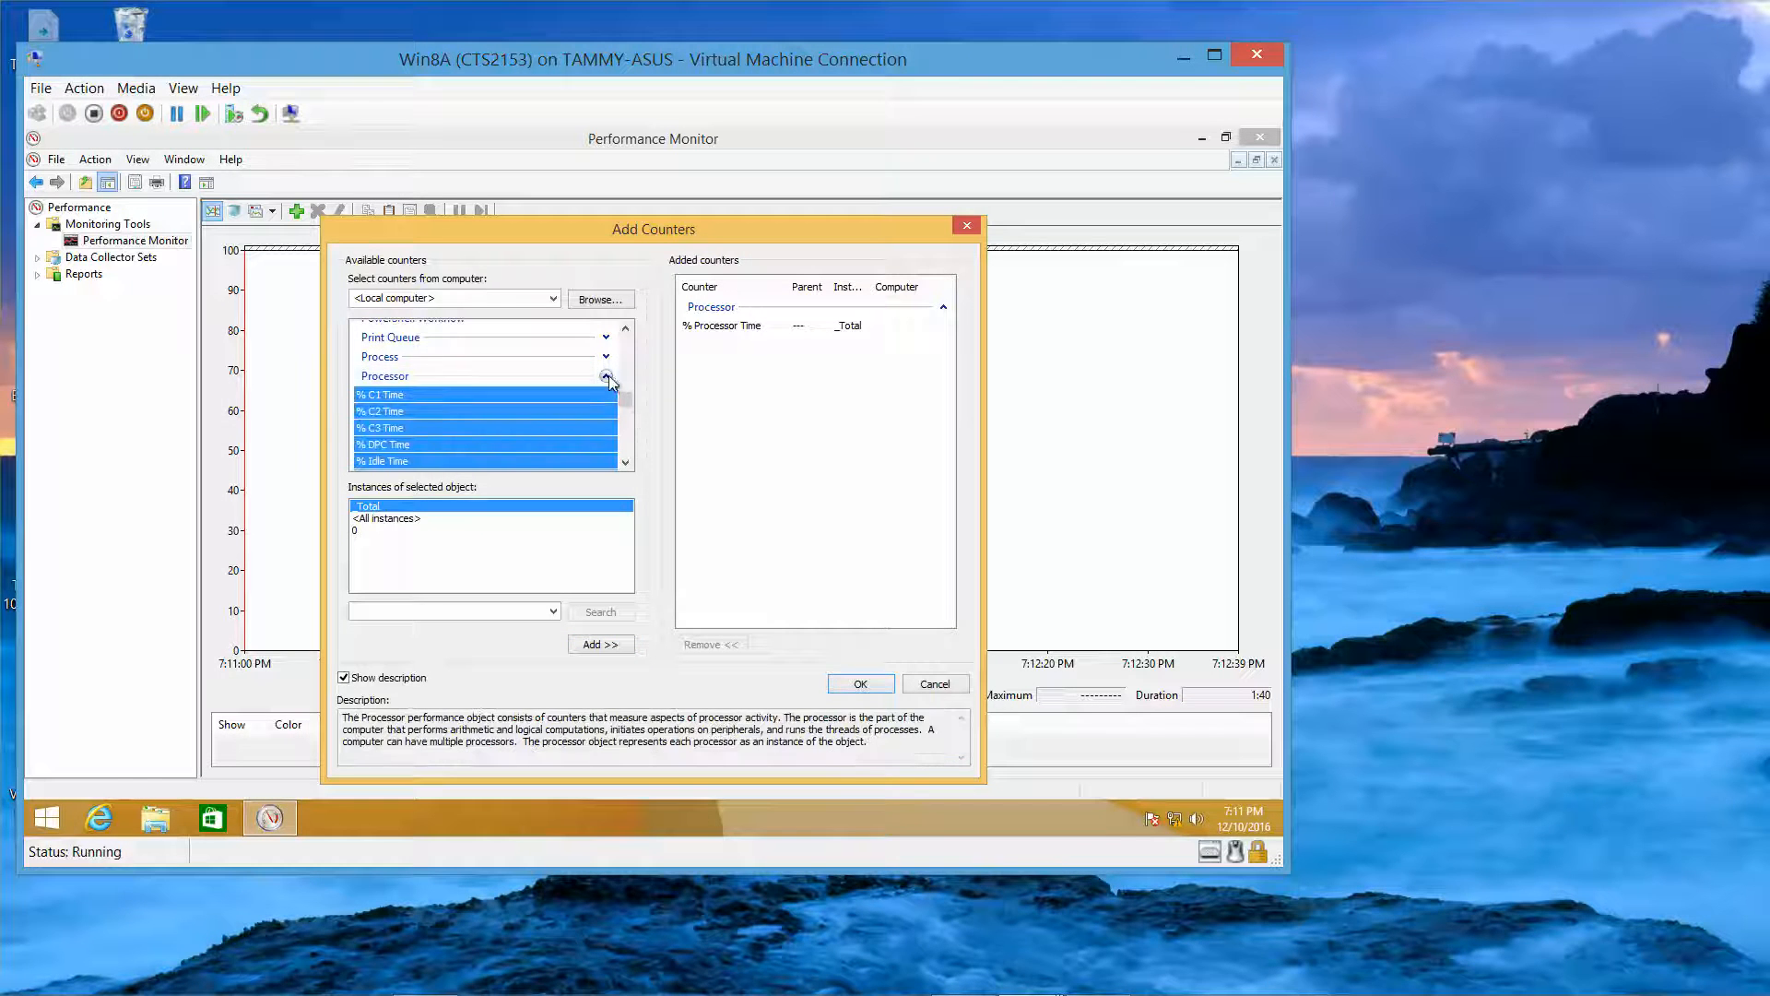
click(607, 377)
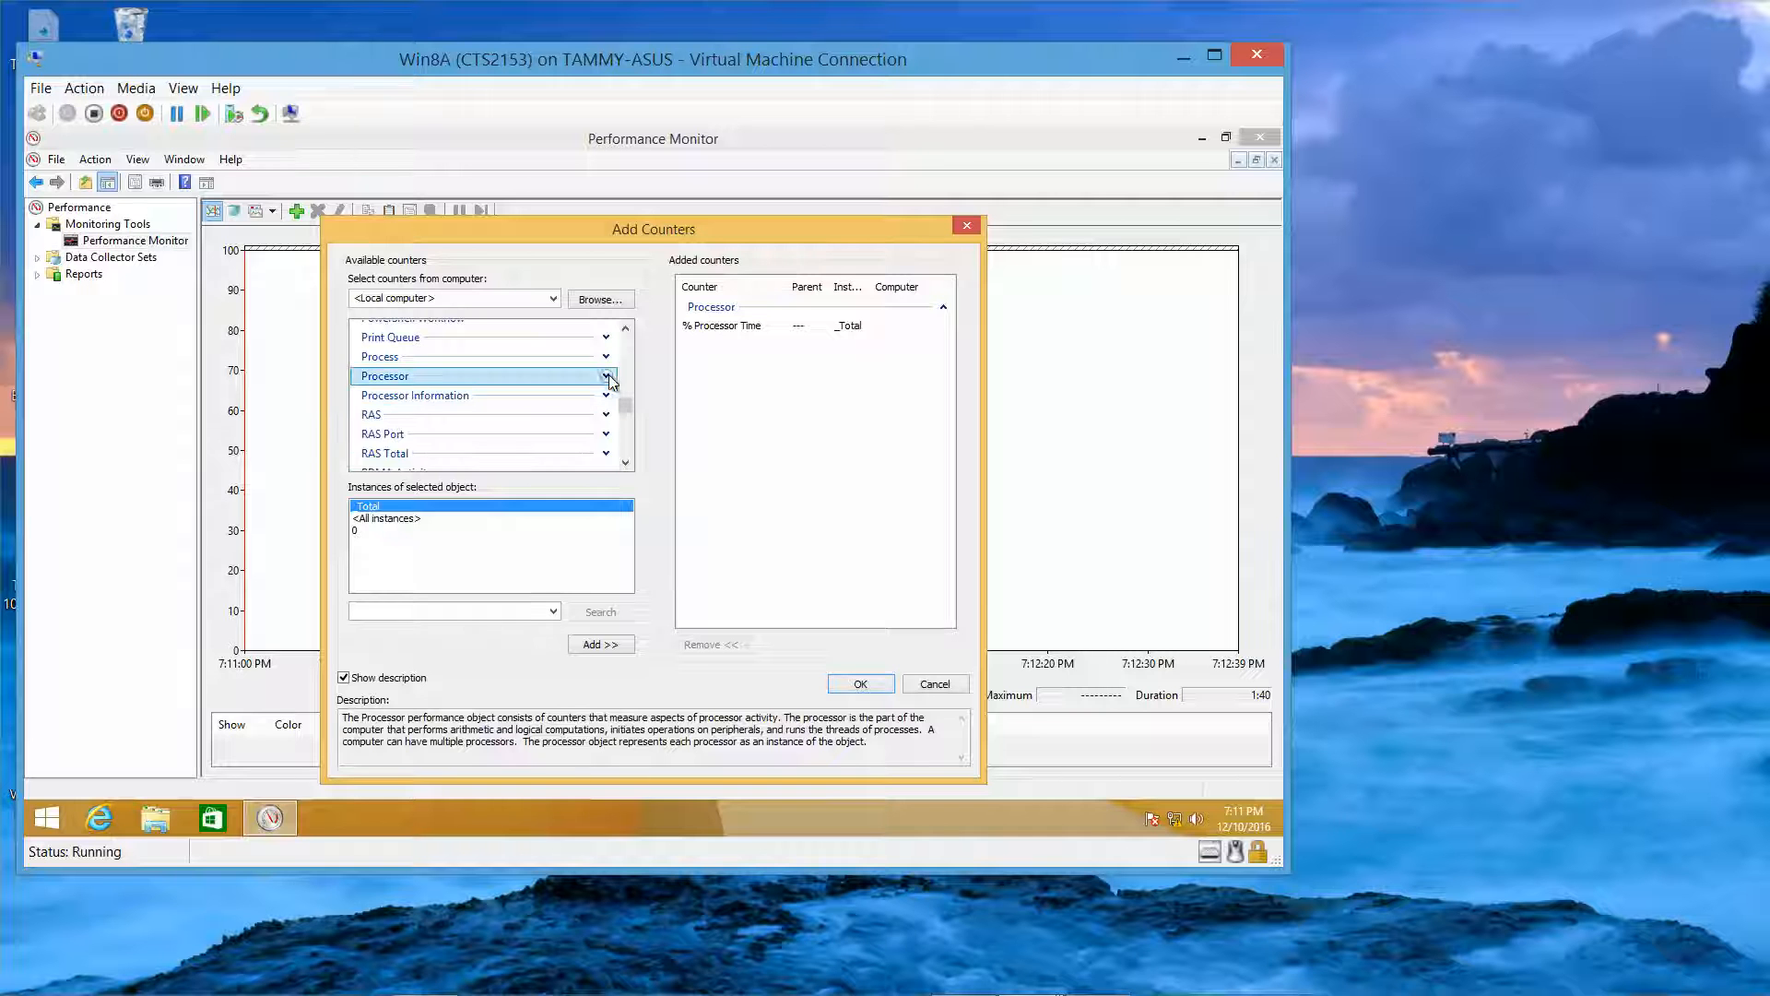
Step: Expand the Server Work Queues group in the available counters
click(627, 463)
click(627, 463)
click(627, 463)
click(627, 463)
click(627, 463)
click(627, 462)
click(627, 463)
click(627, 463)
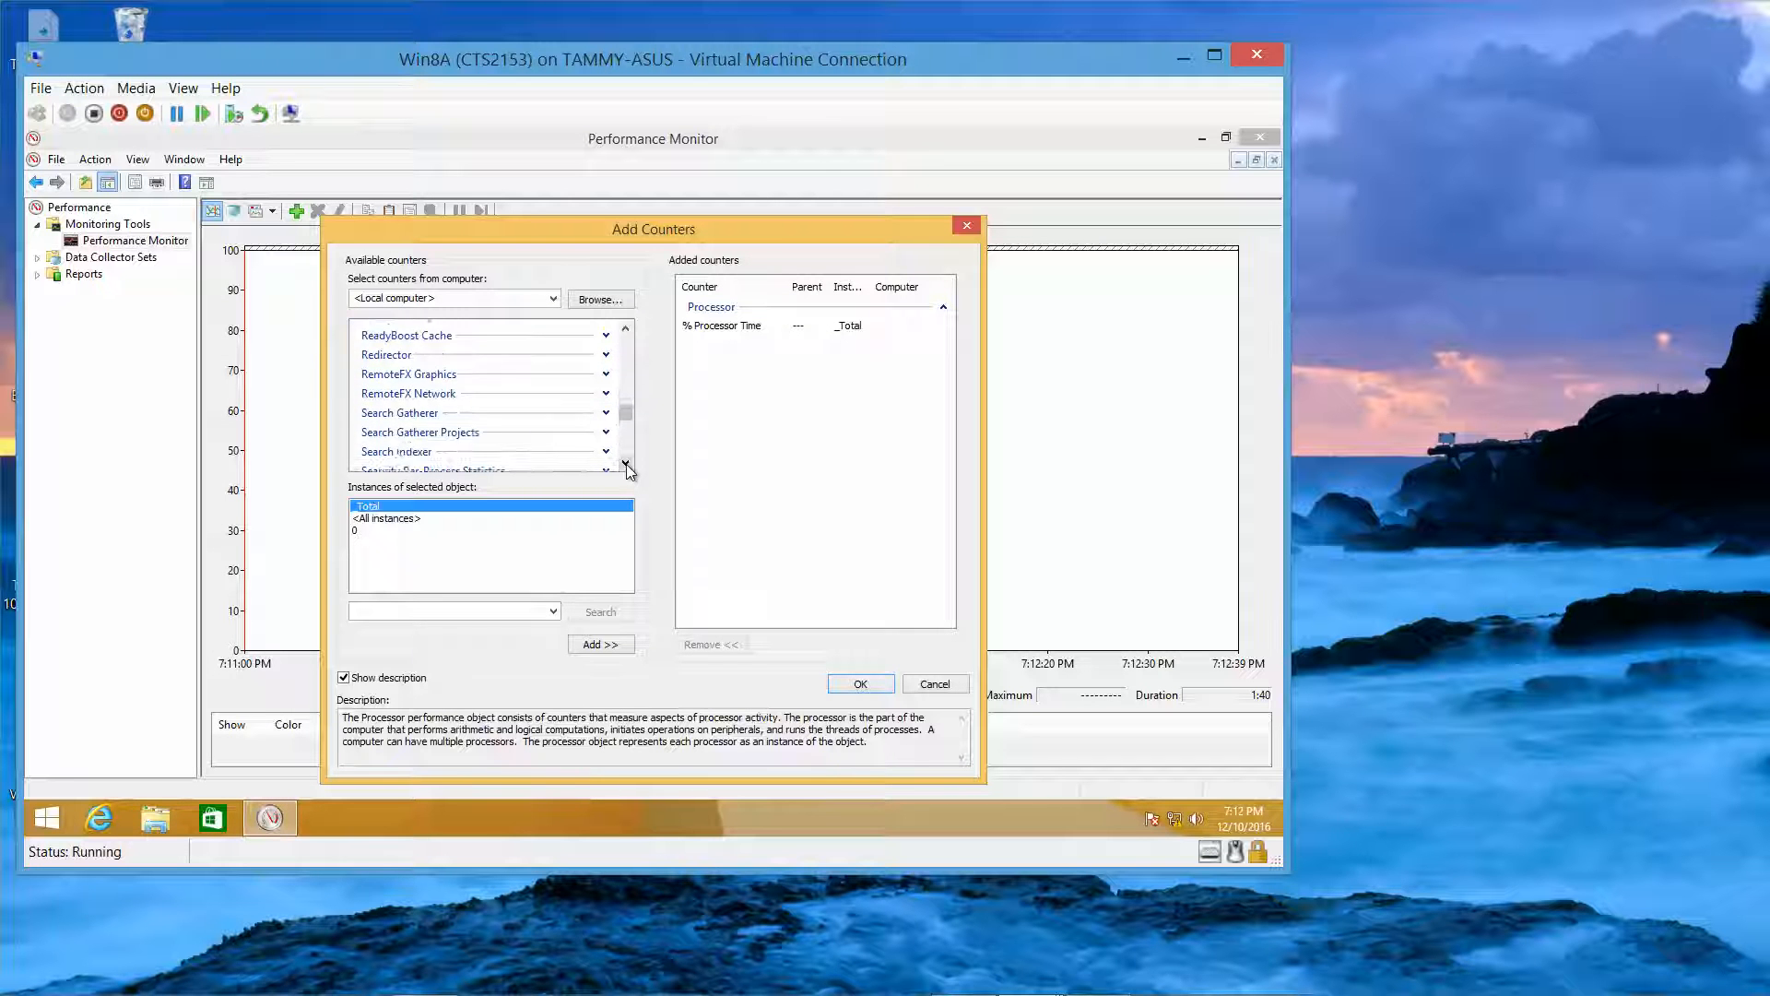
click(627, 463)
click(627, 463)
click(627, 463)
click(627, 463)
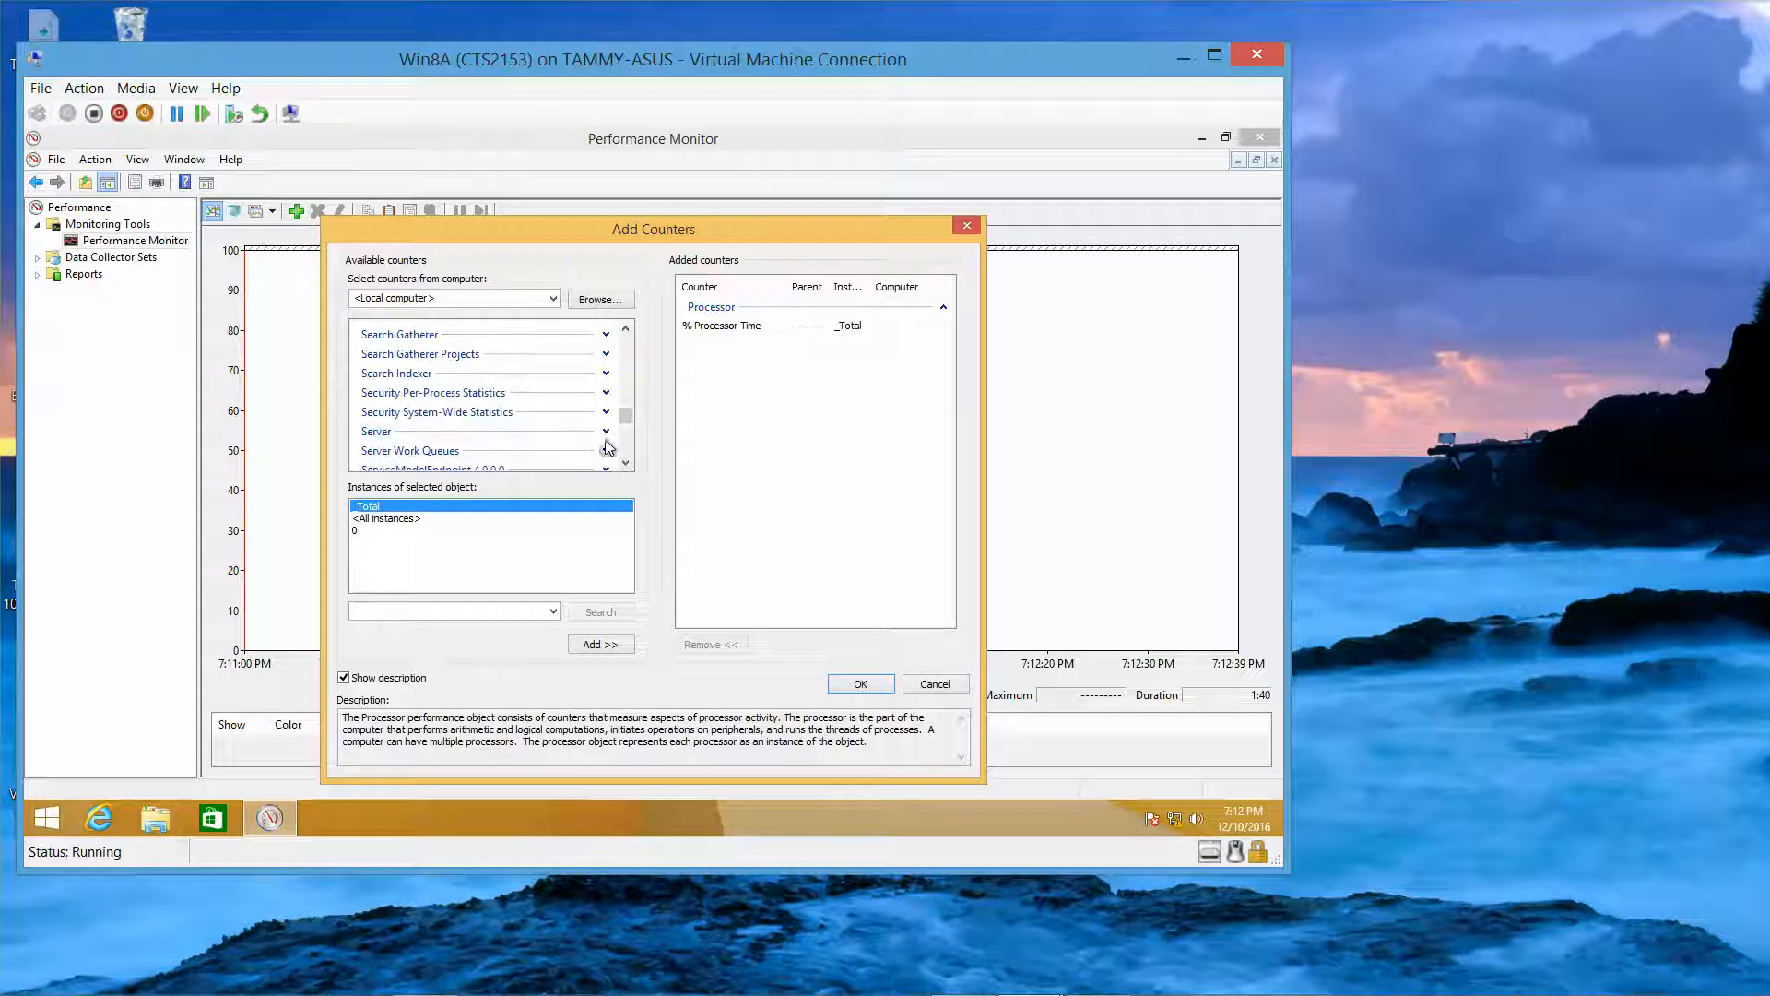
click(606, 450)
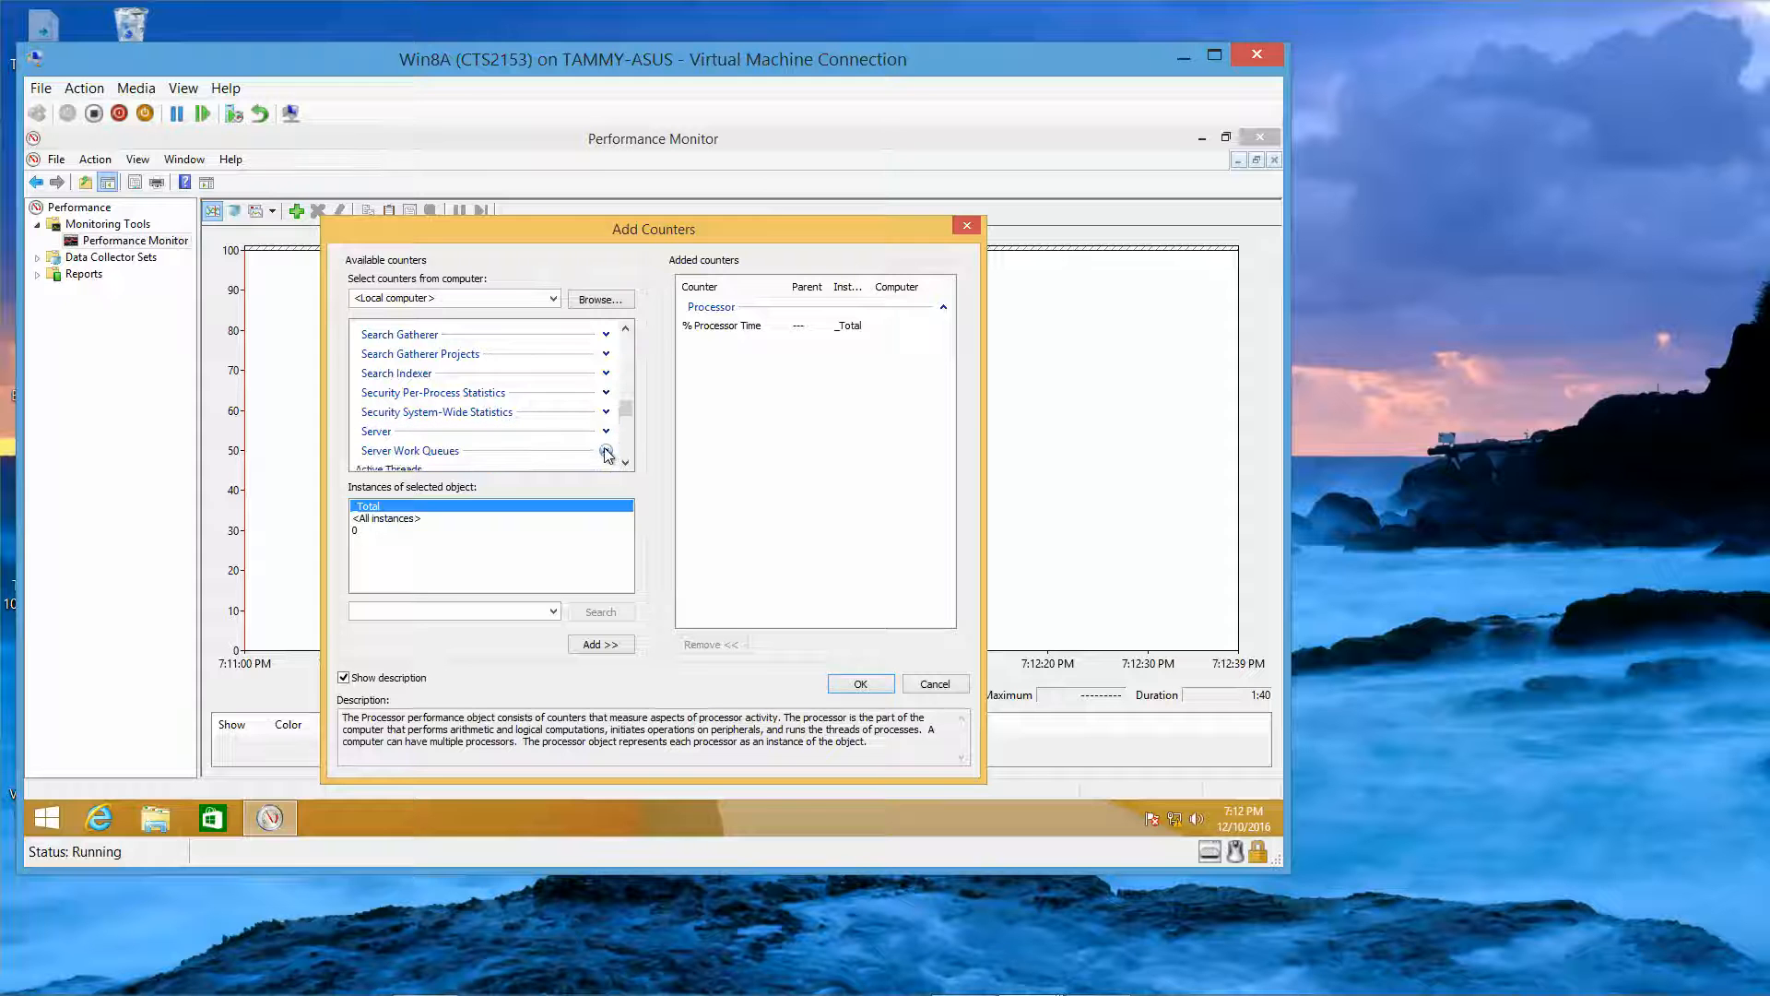
Step: Add the Server Work Queues object's Queue Length counter for instance 0 to the added counters
click(627, 463)
click(627, 463)
click(627, 463)
click(627, 462)
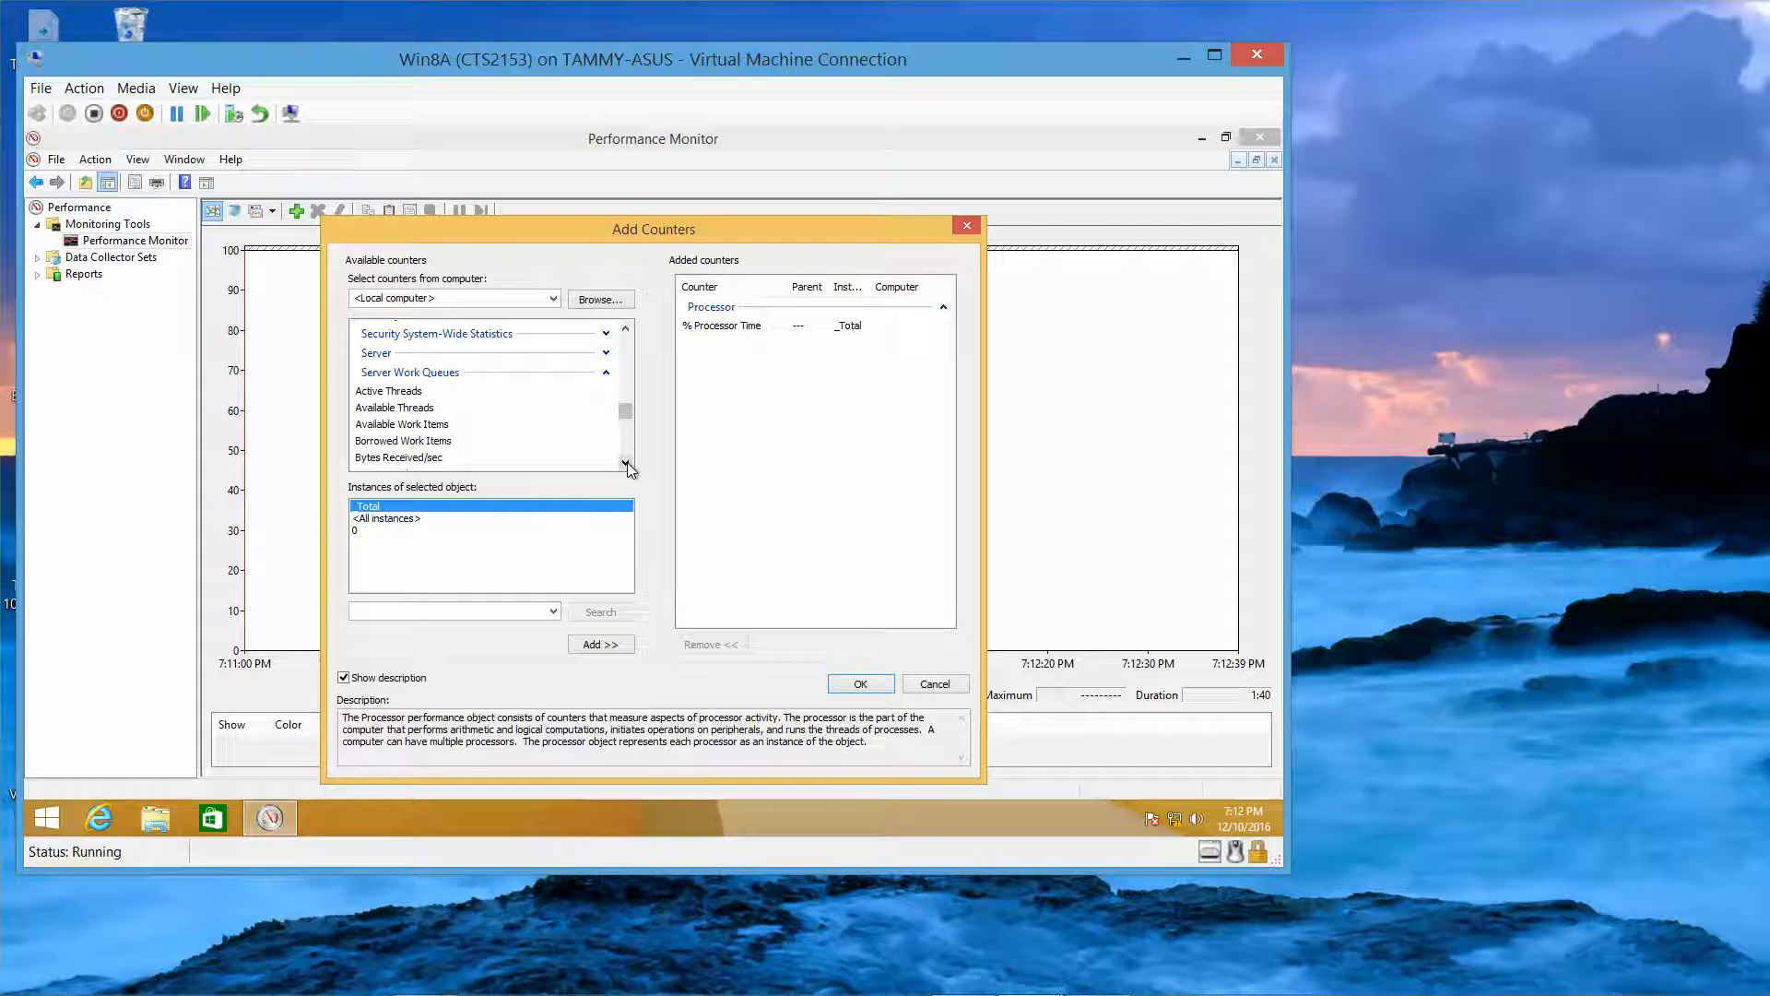
click(627, 464)
click(627, 464)
click(626, 464)
click(626, 464)
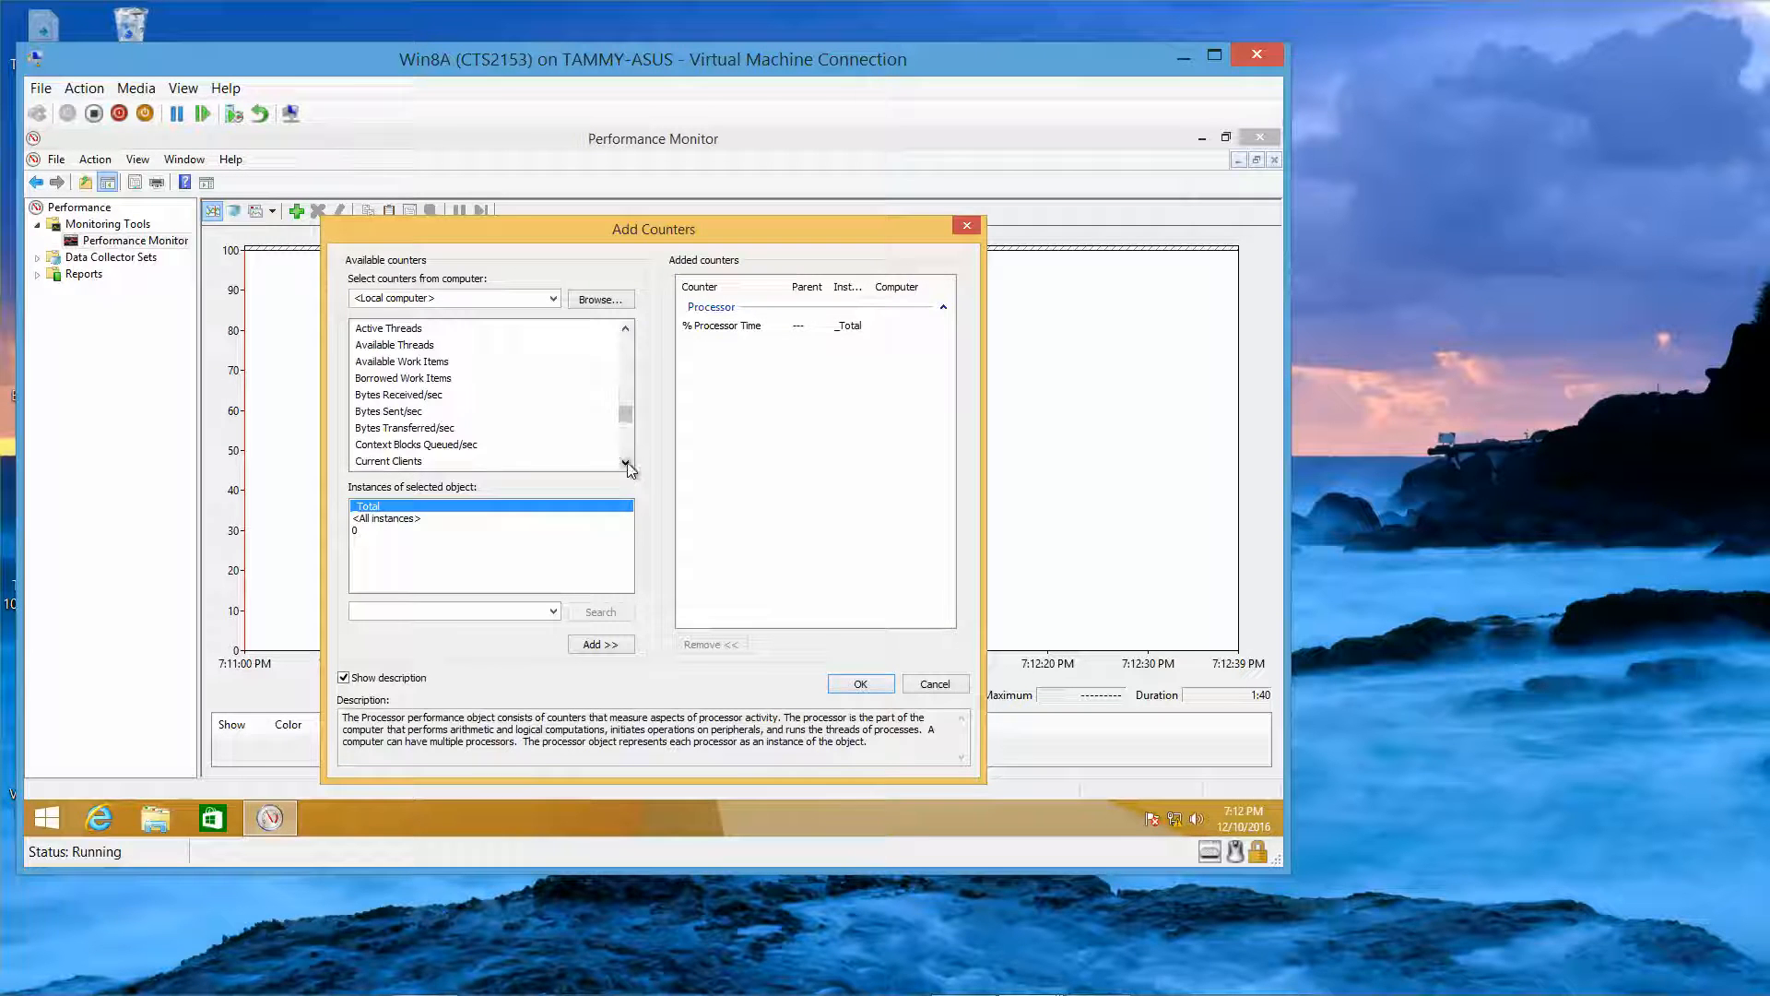
click(626, 463)
click(626, 464)
click(424, 432)
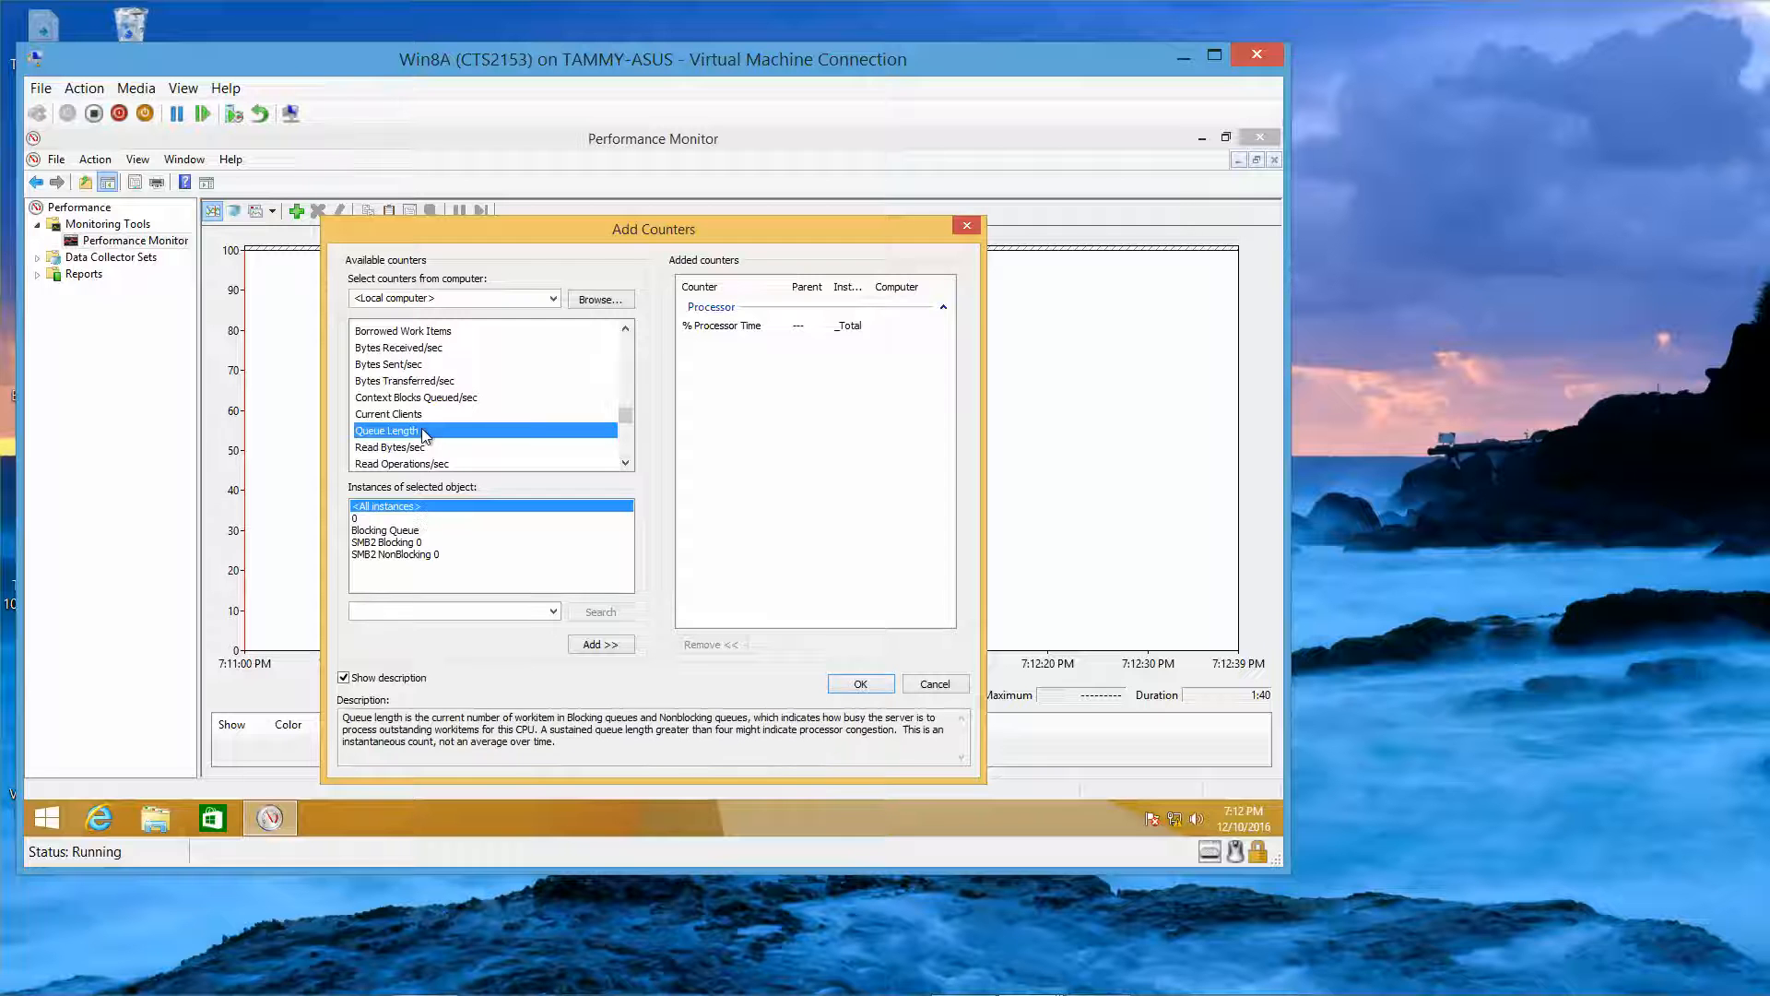
click(400, 519)
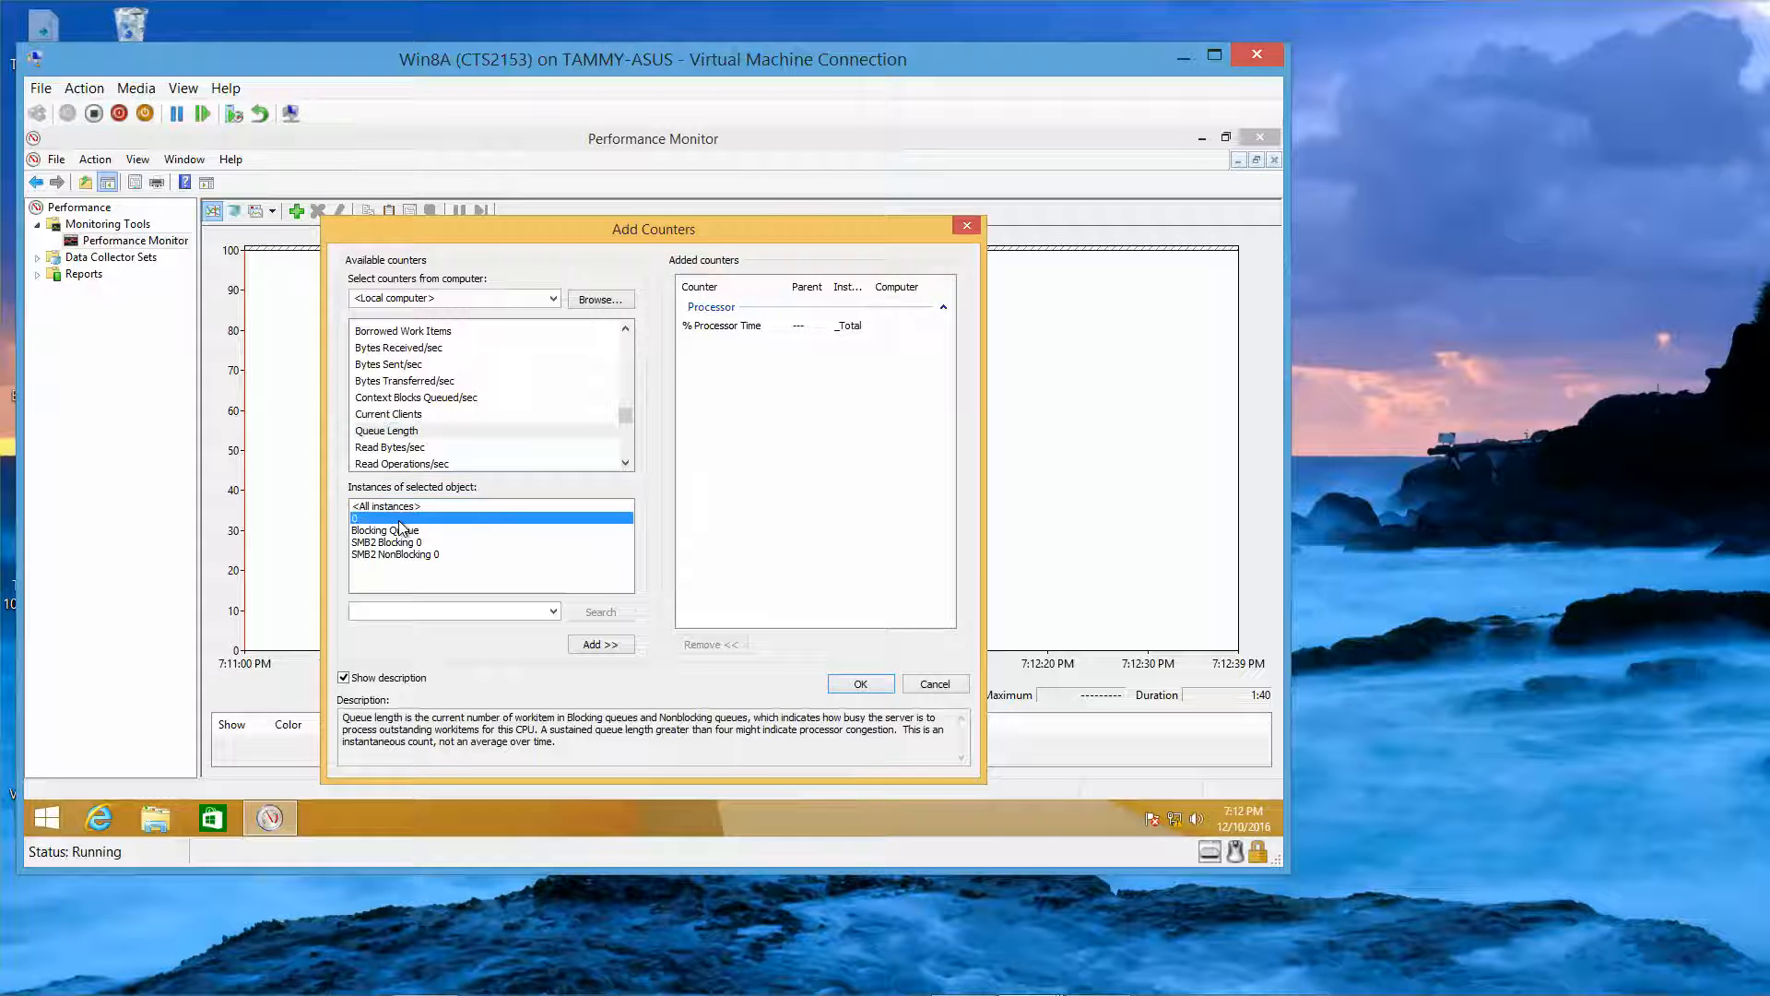
click(601, 644)
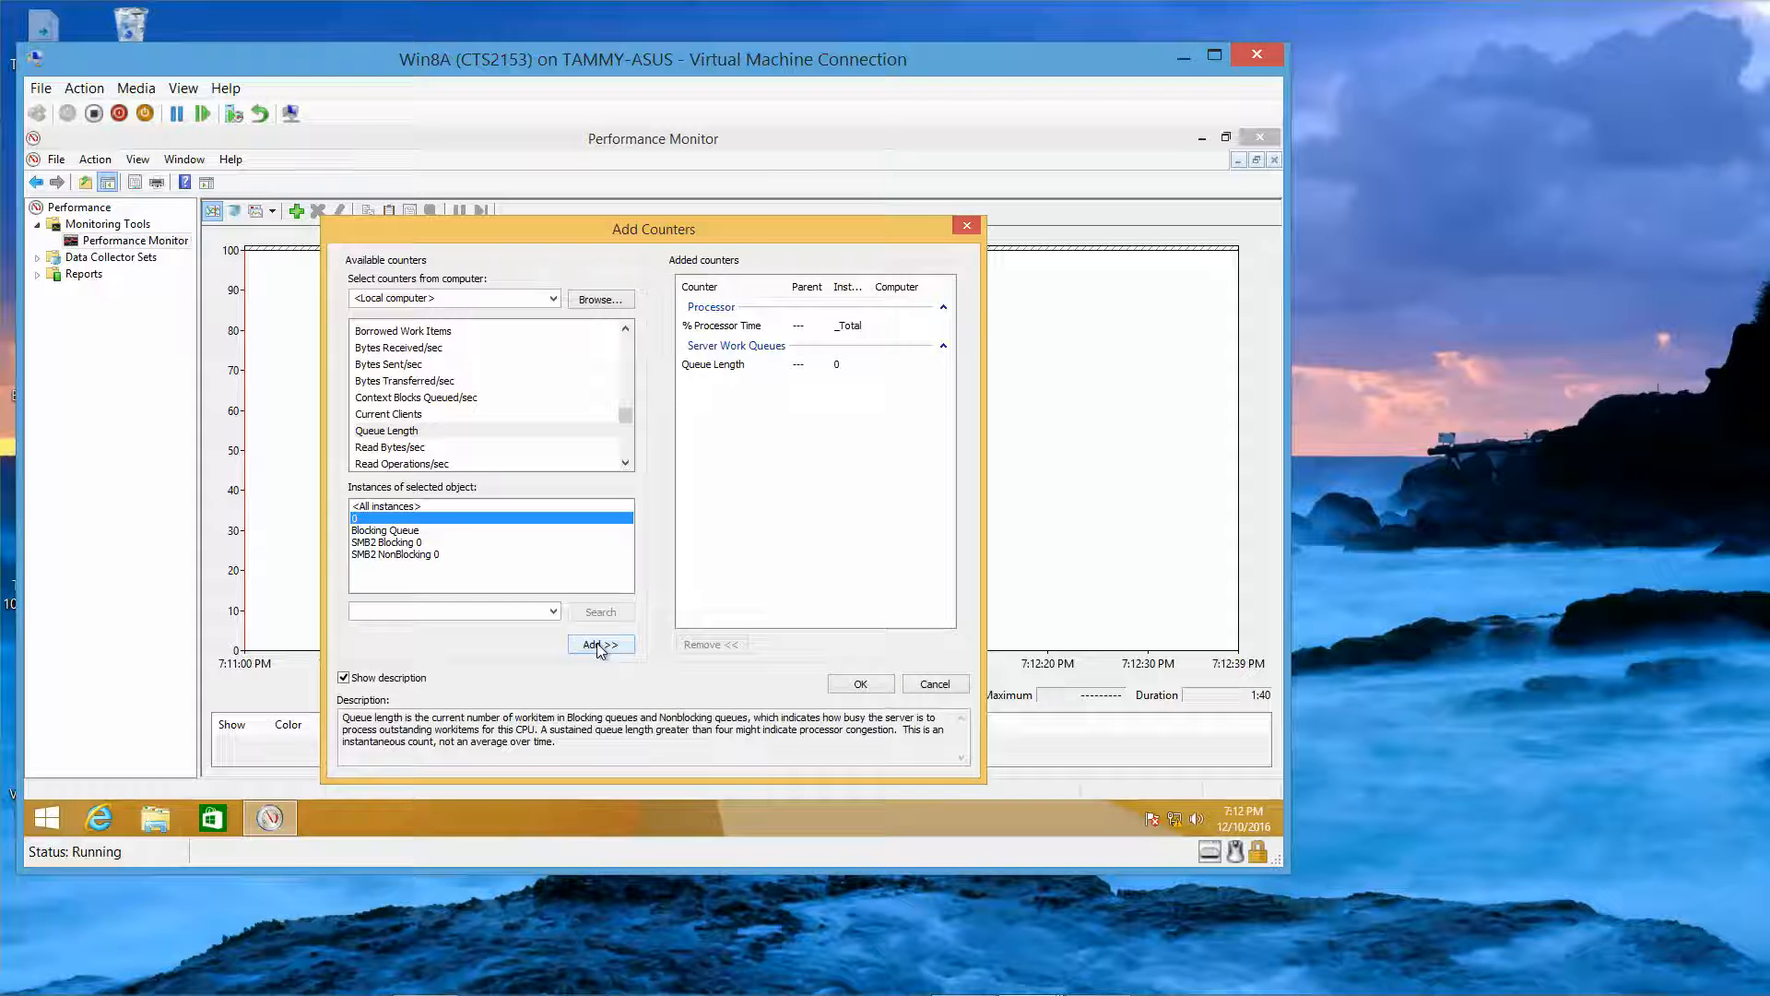
Step: Collapse the Server Work Queues group in the available counters
click(626, 330)
click(626, 329)
click(626, 329)
click(626, 329)
click(626, 329)
click(626, 329)
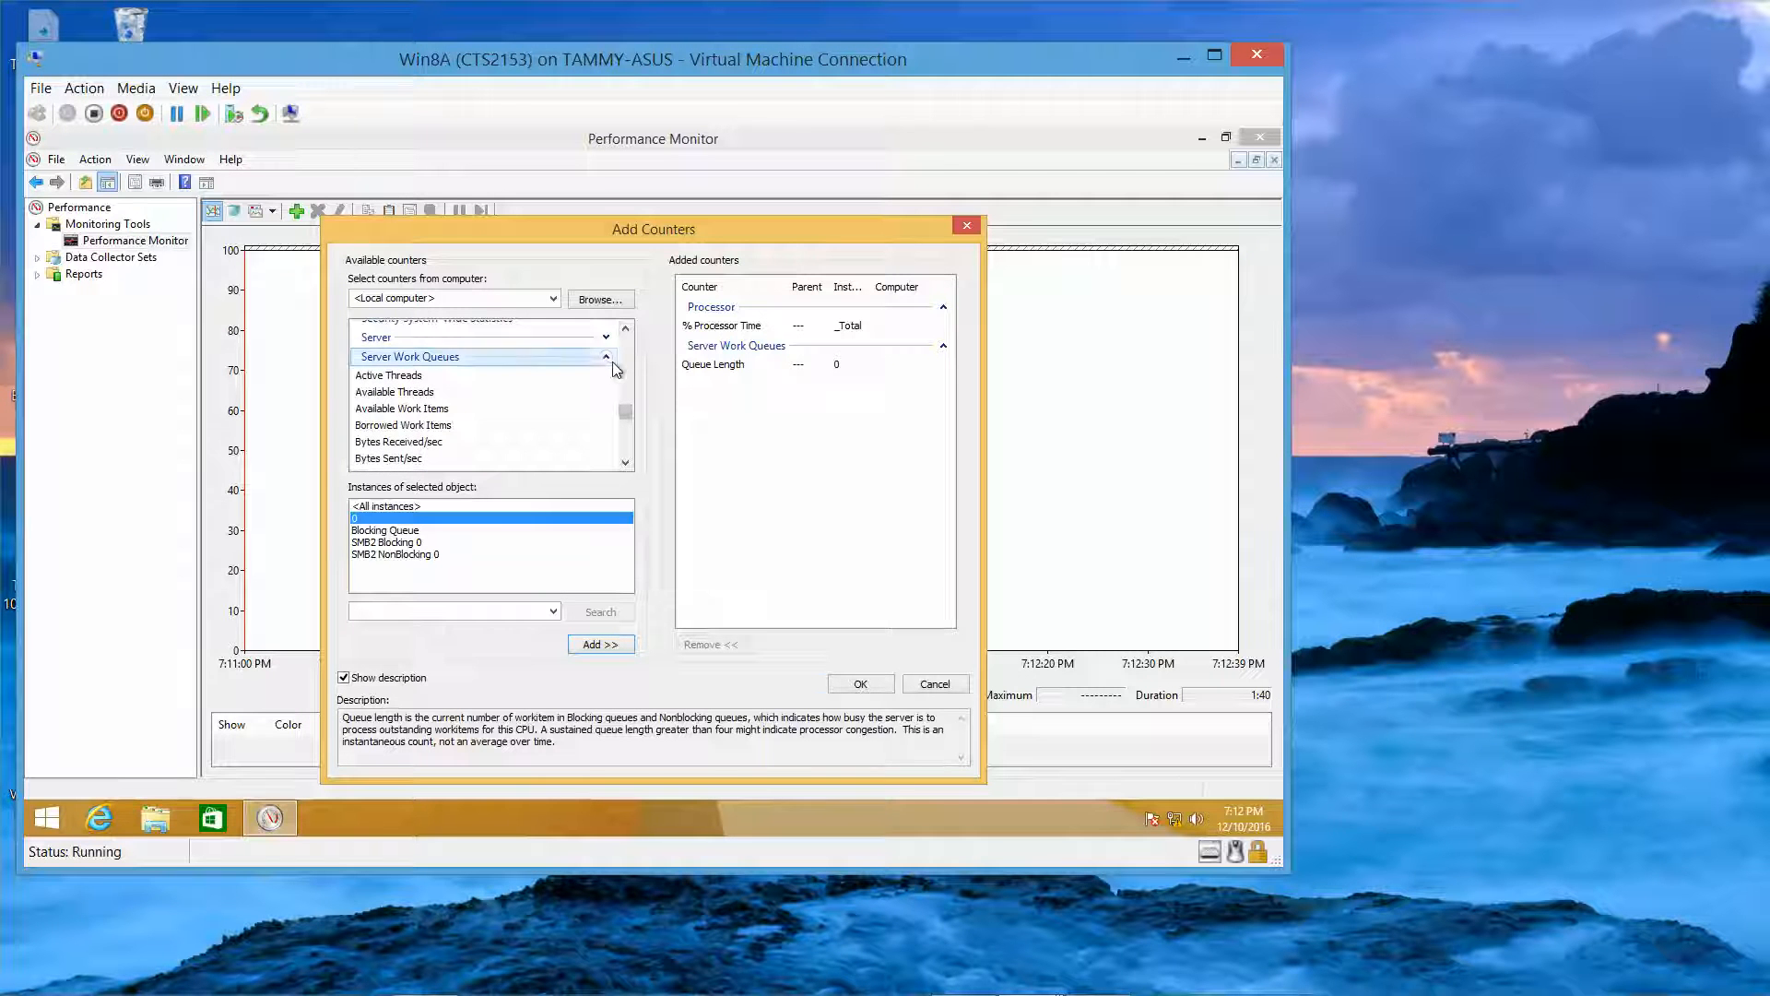
click(607, 359)
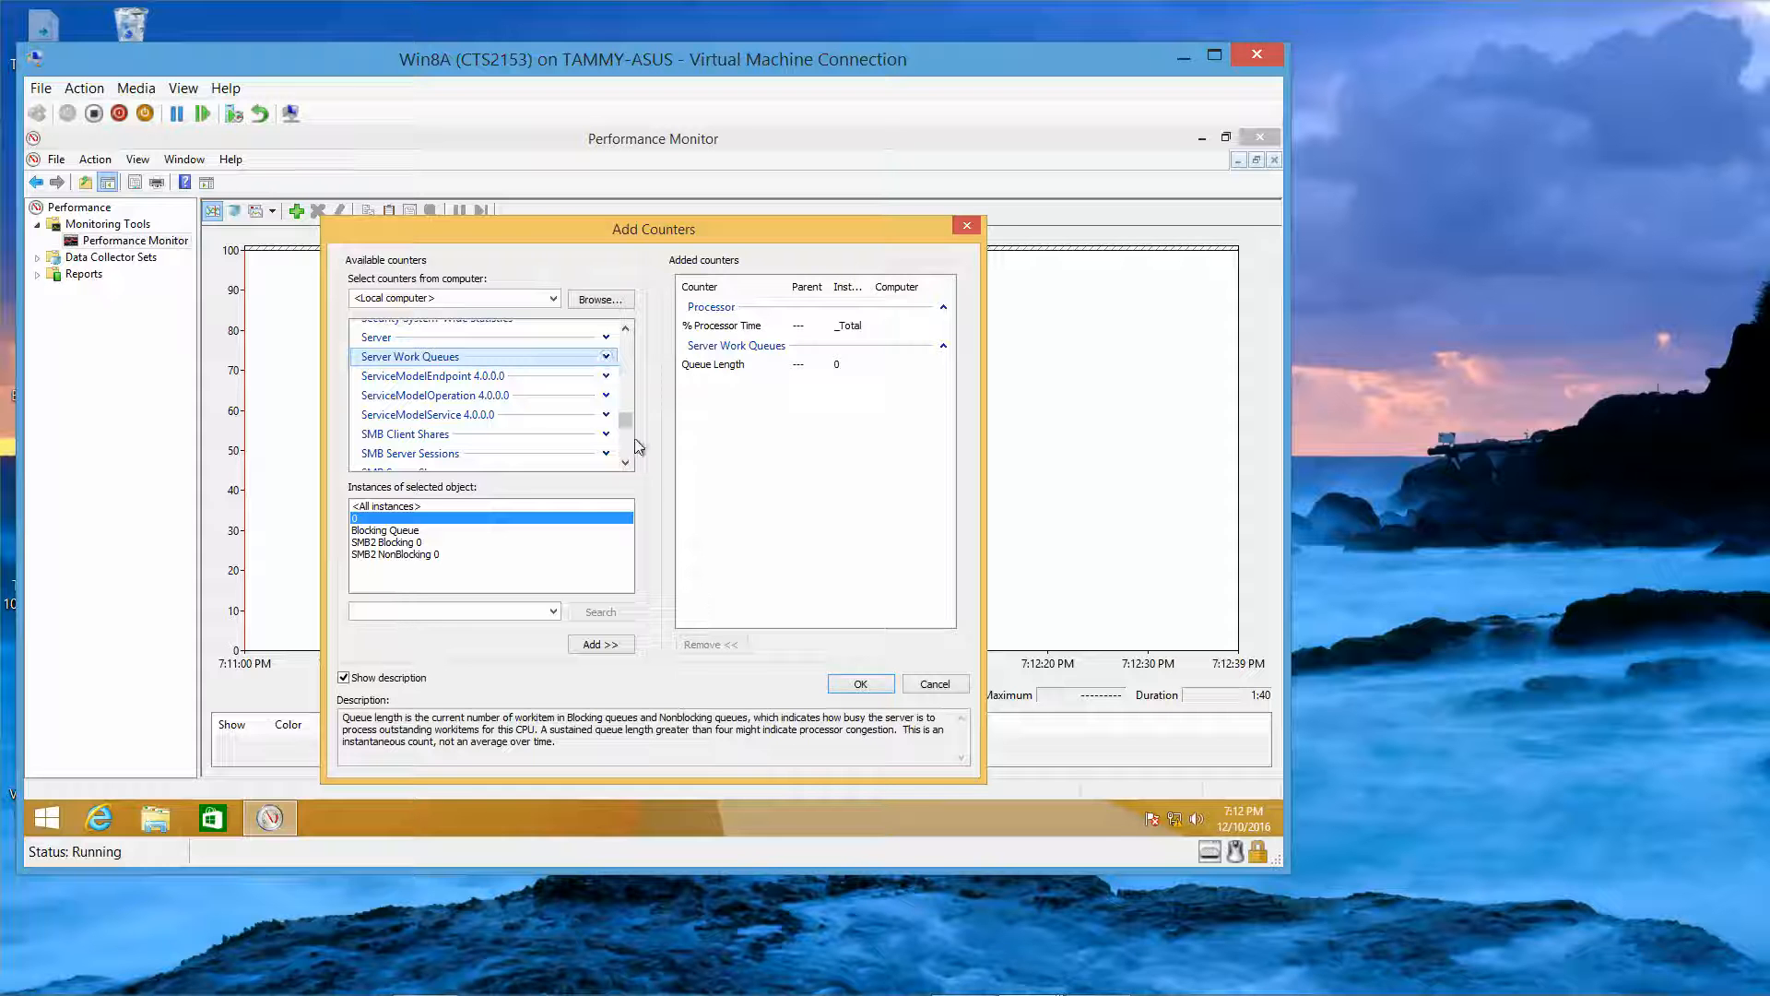
Step: Expand the System group in the available counters
click(626, 463)
click(626, 463)
click(626, 462)
click(627, 463)
click(626, 463)
click(626, 463)
click(626, 463)
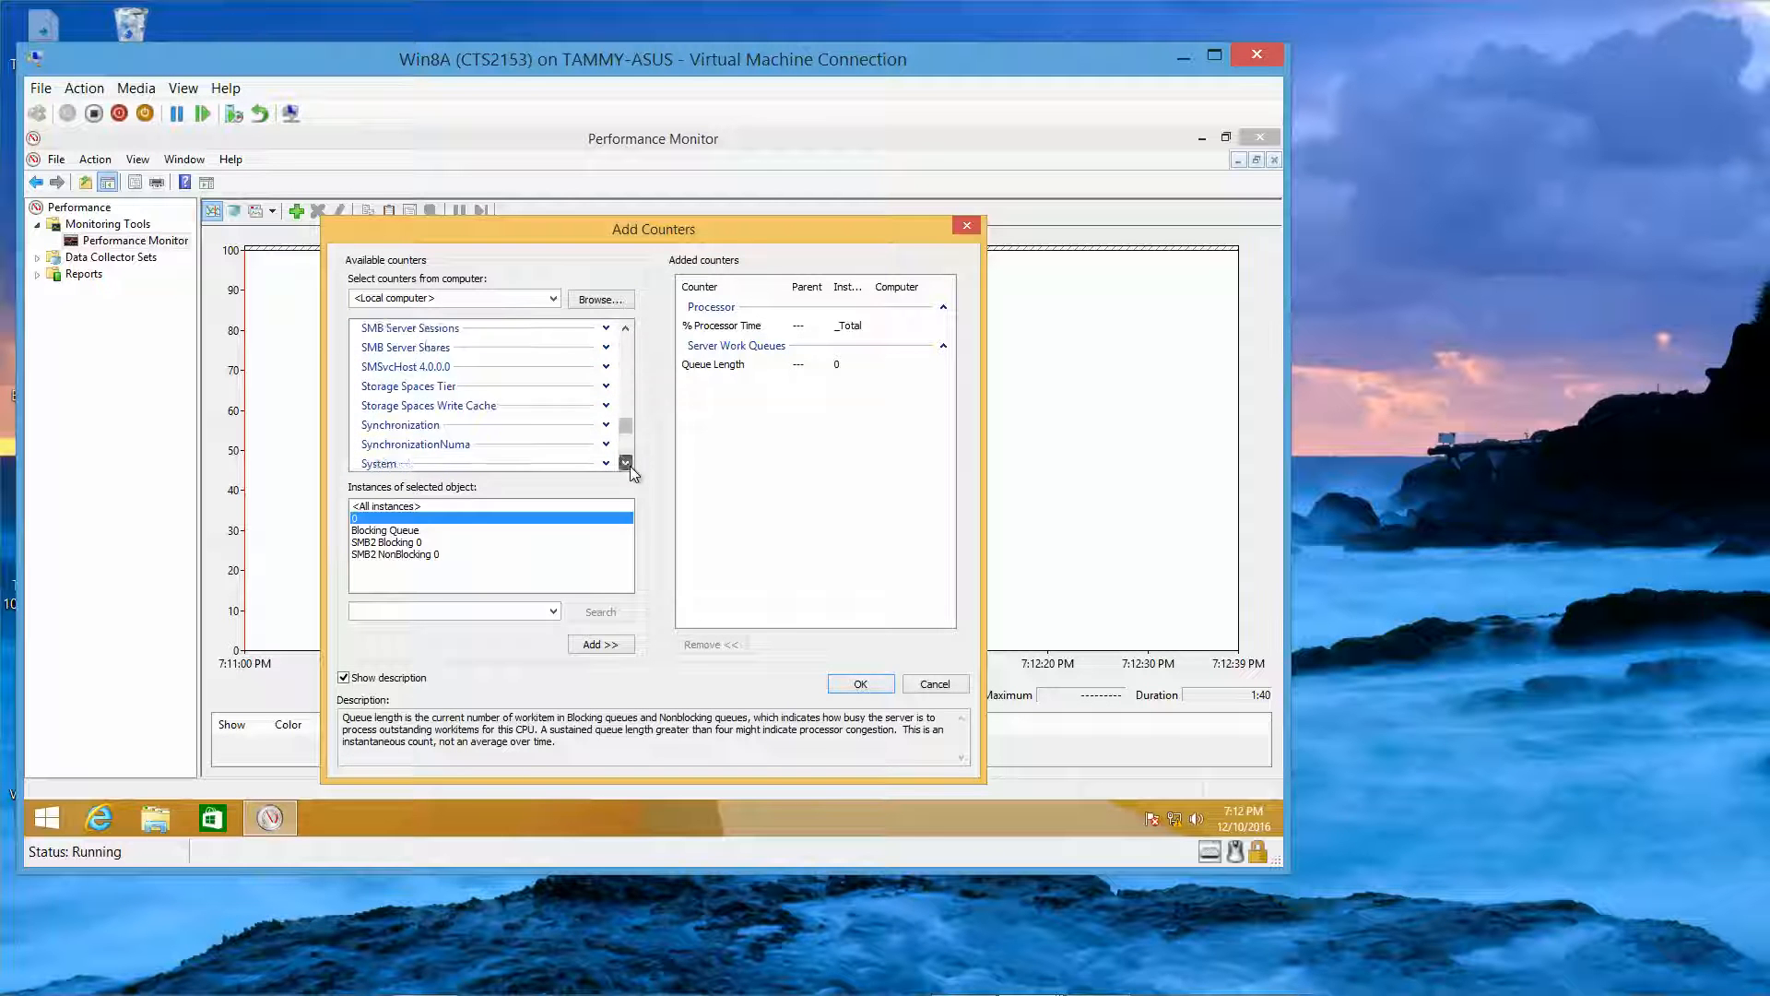
click(626, 463)
click(626, 462)
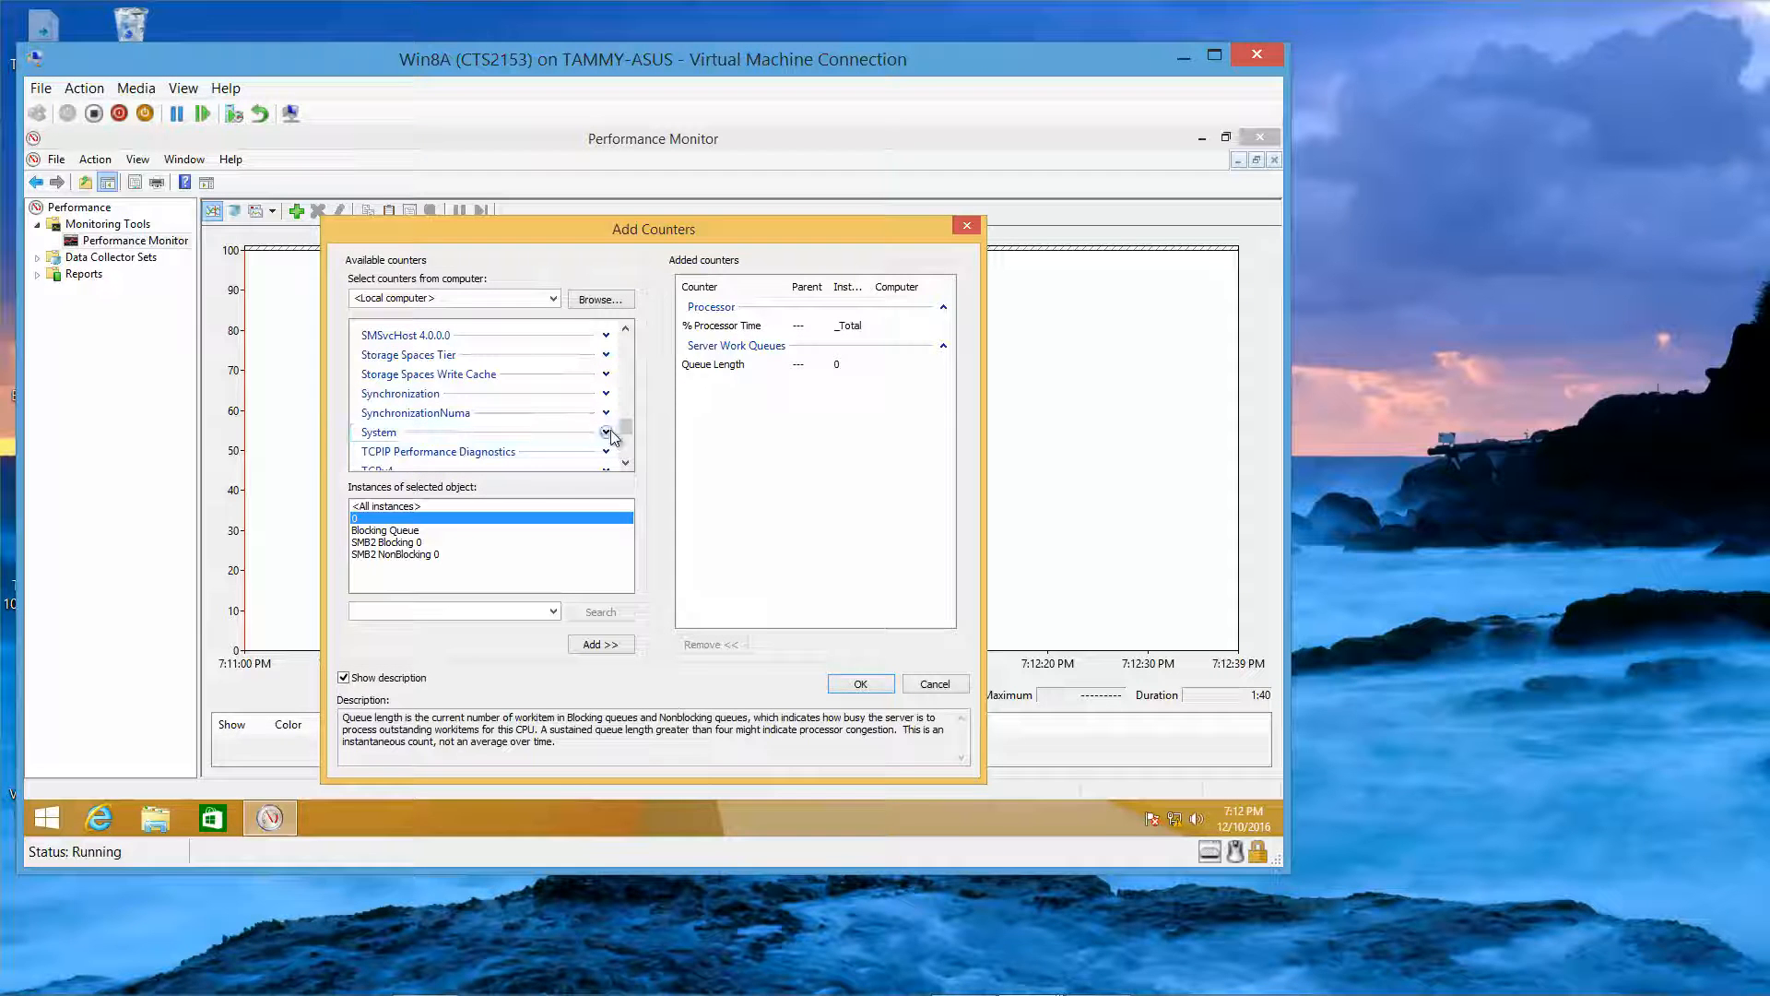
click(607, 432)
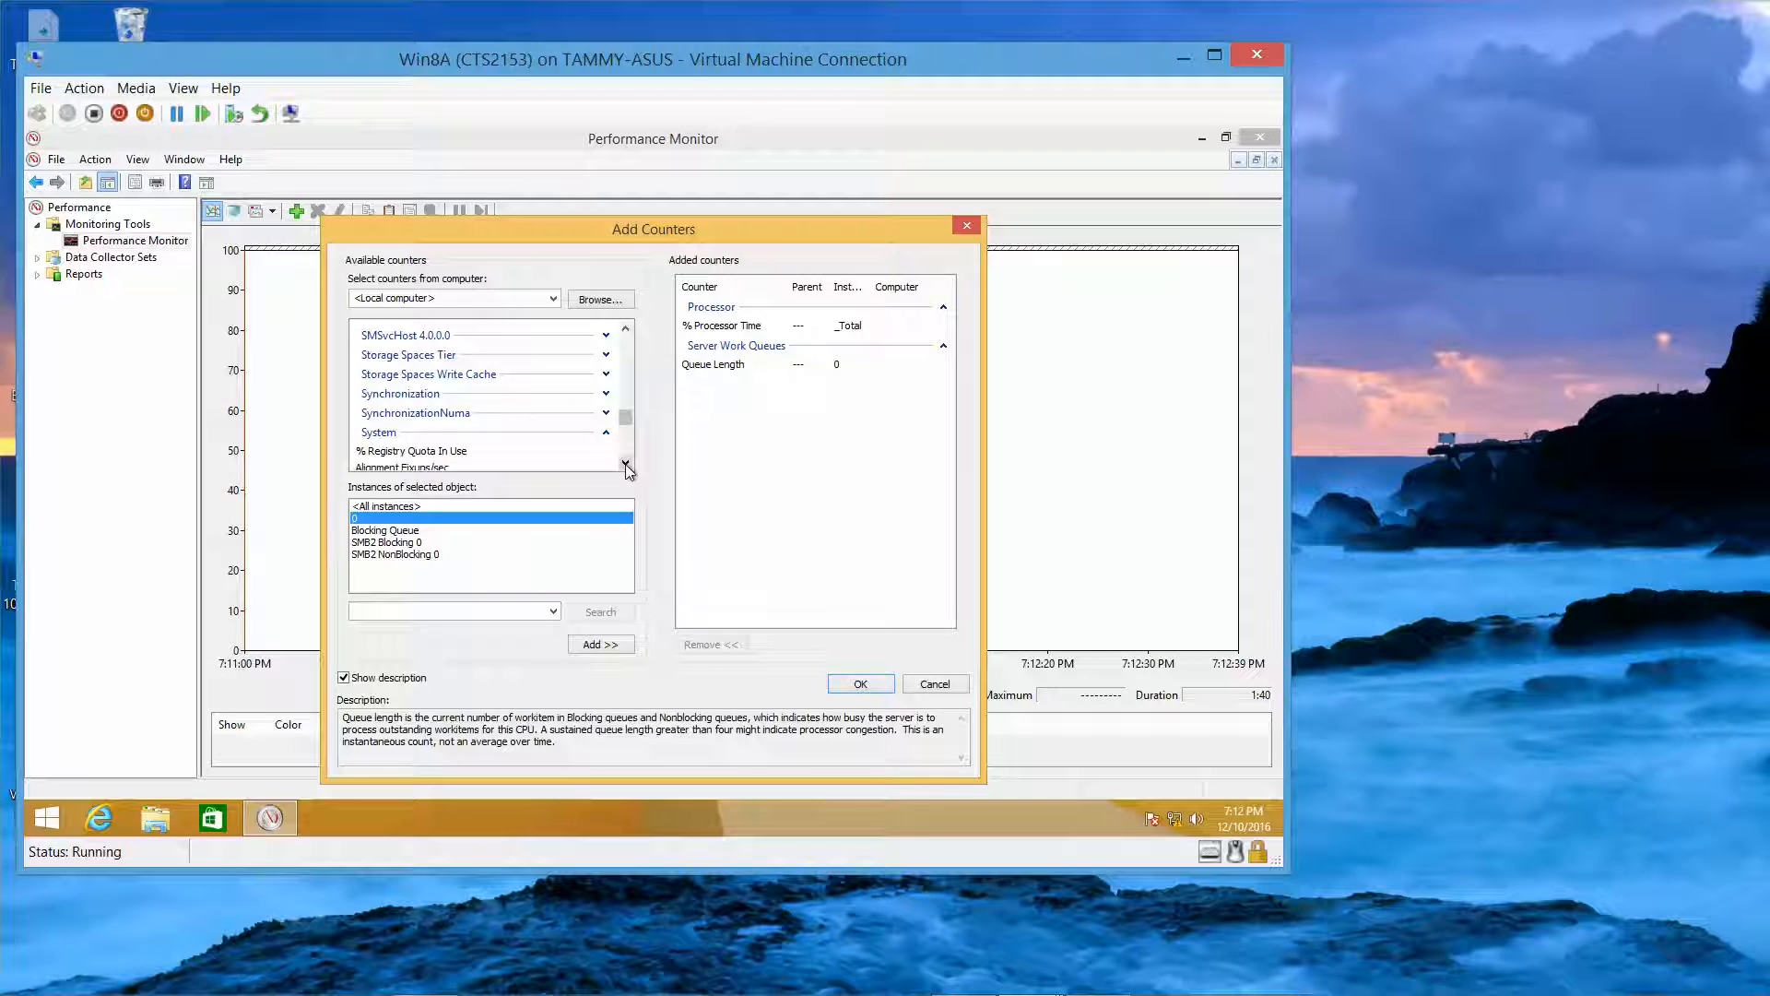
Step: Add the System object's Processor Queue Length counter to the added counters
click(626, 464)
click(626, 464)
click(626, 464)
click(626, 463)
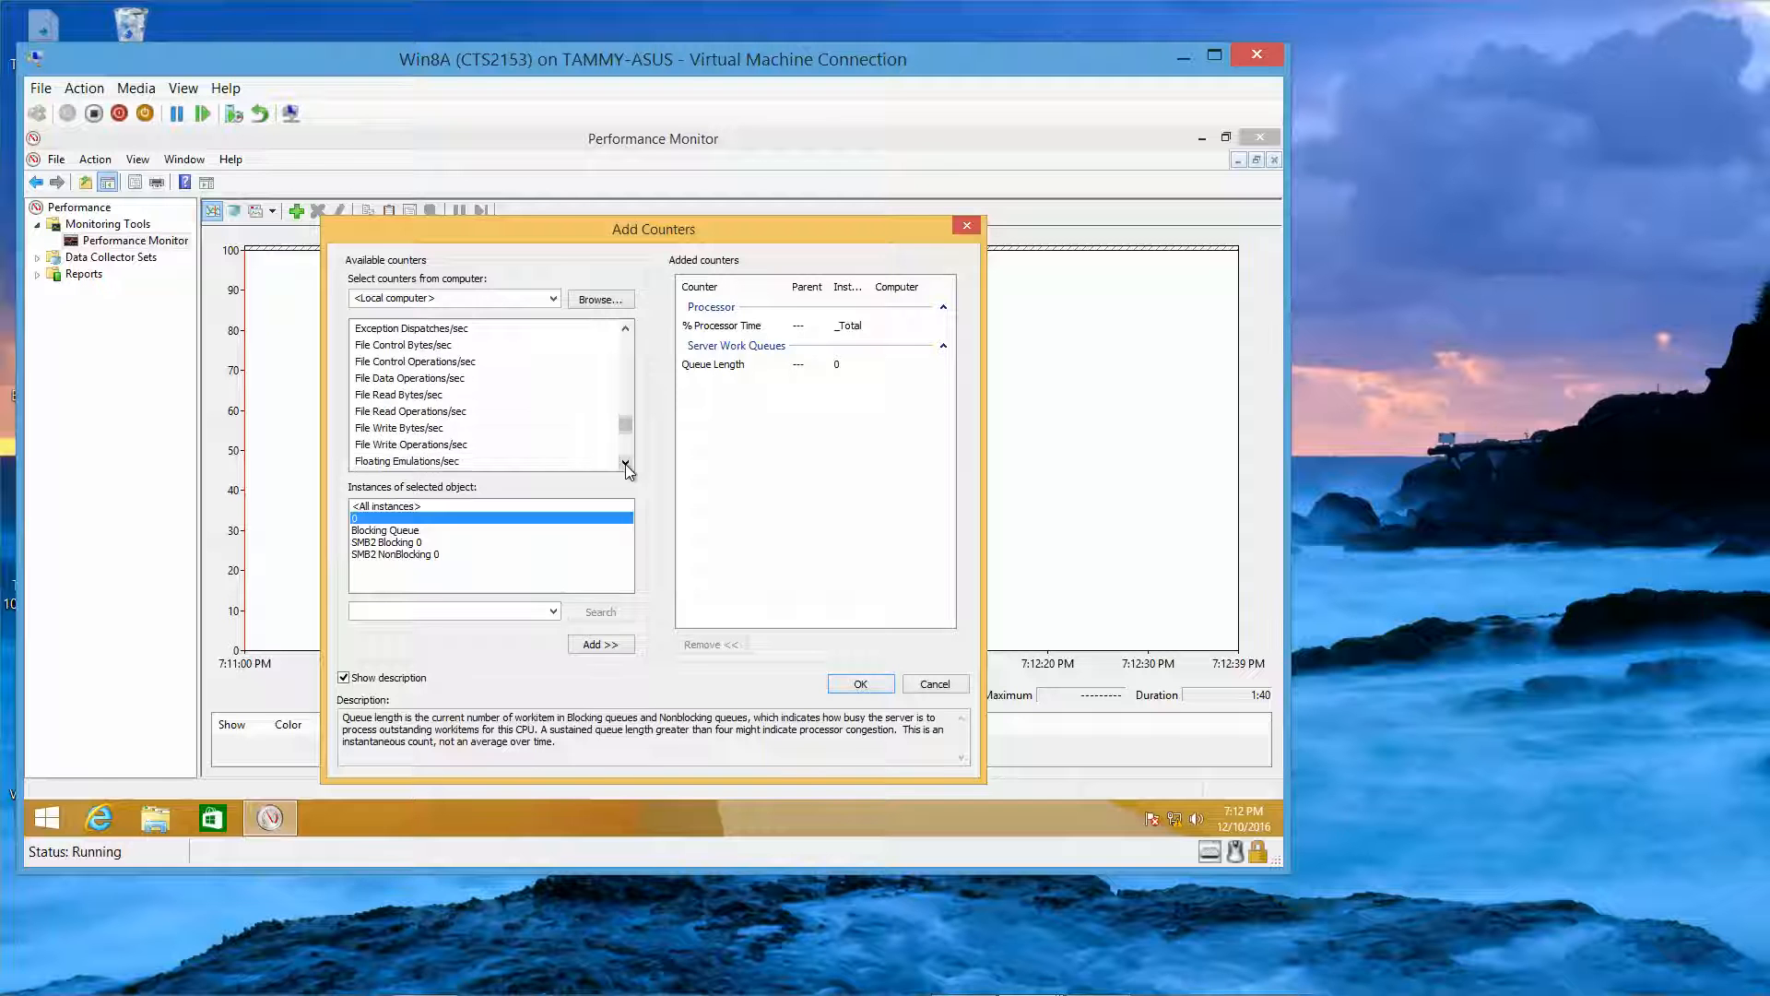
click(626, 463)
click(626, 463)
click(627, 464)
click(626, 464)
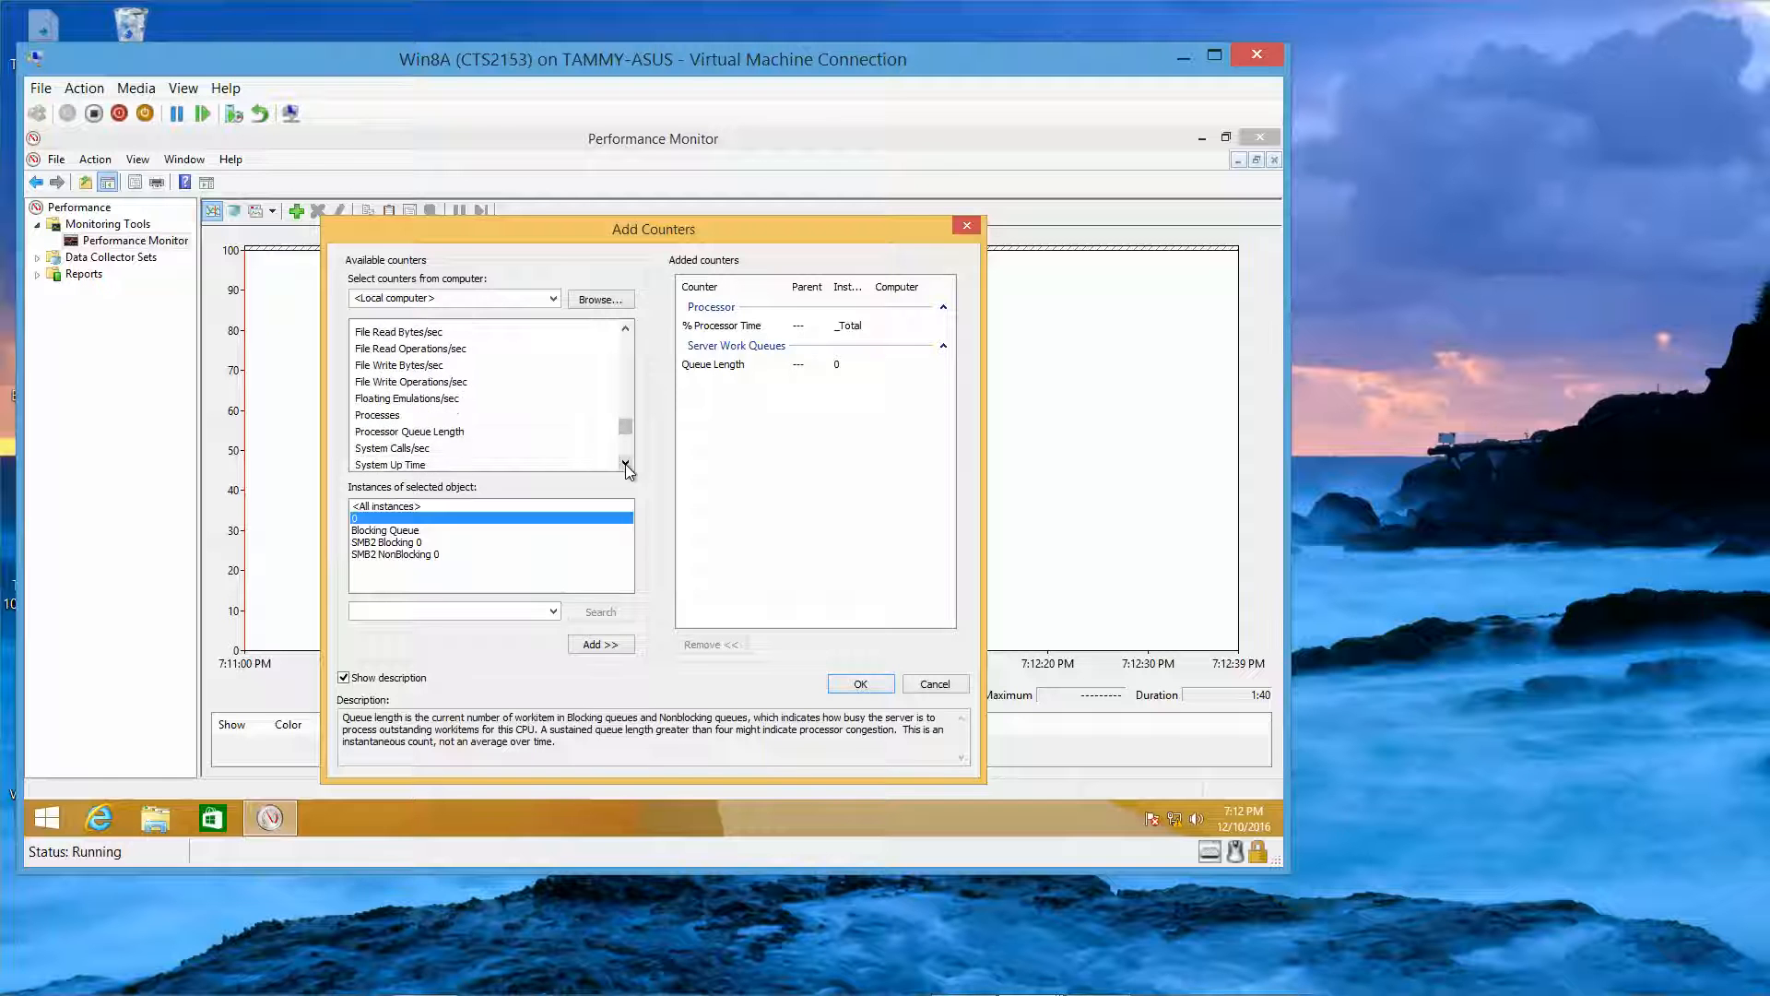
click(497, 432)
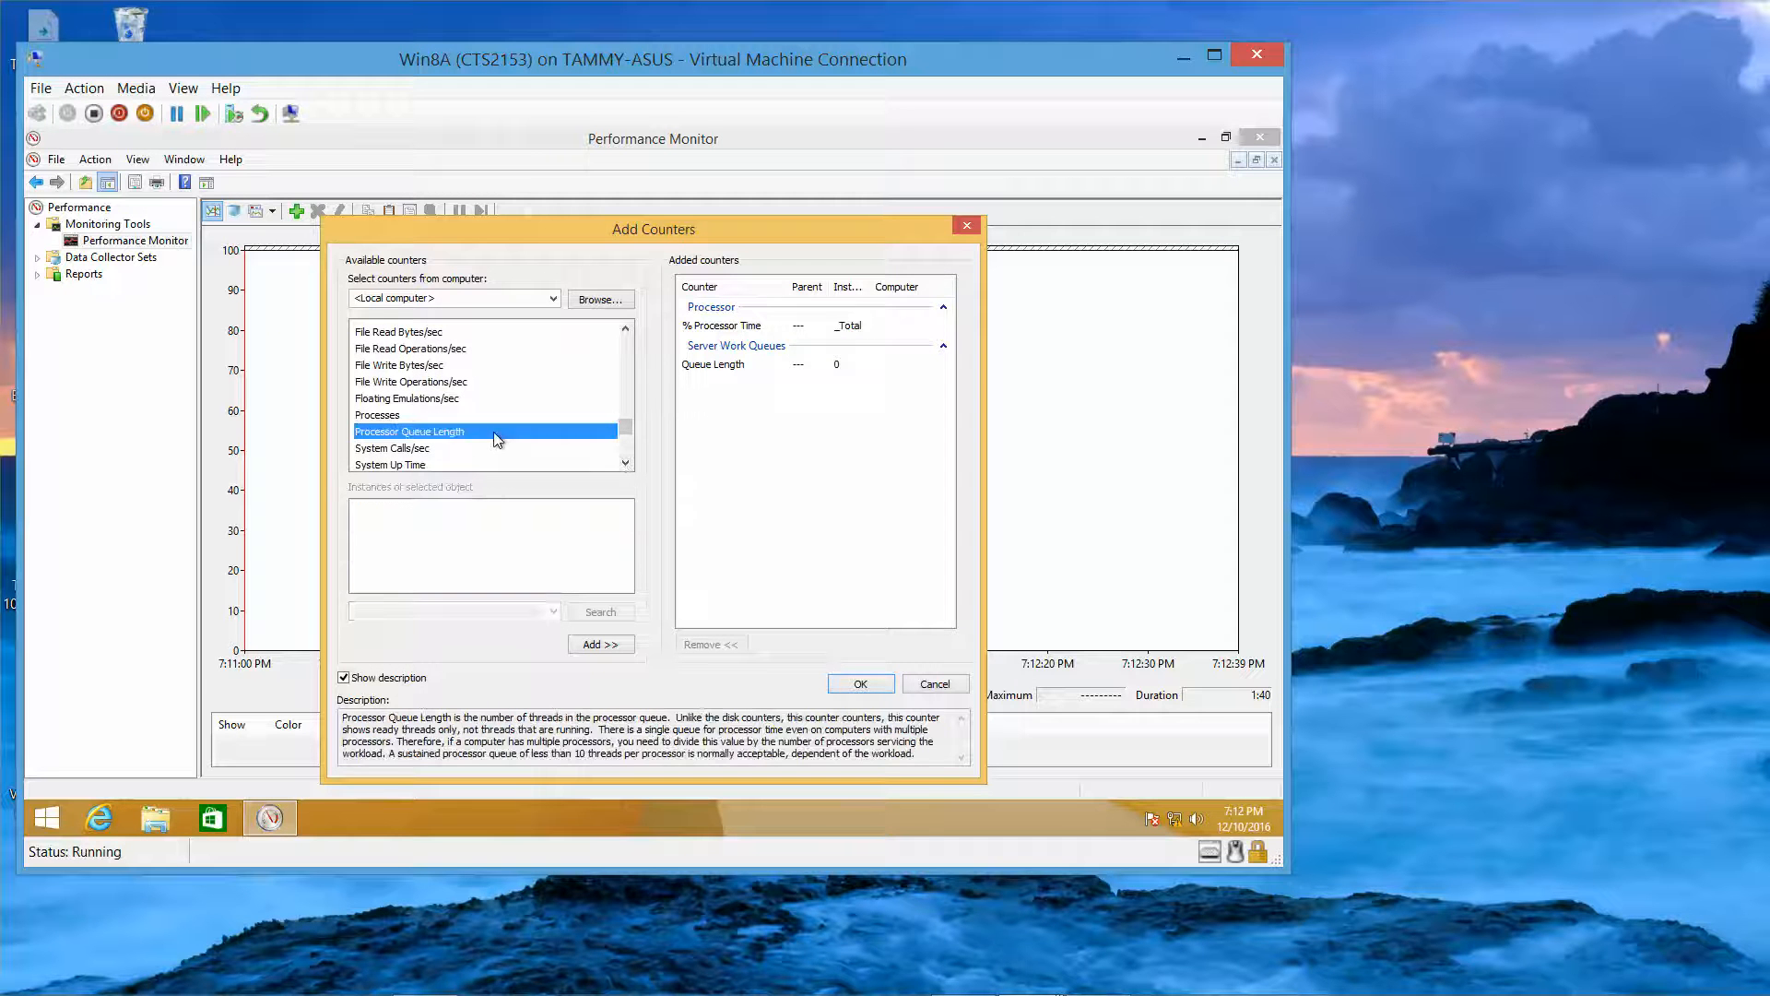
click(619, 648)
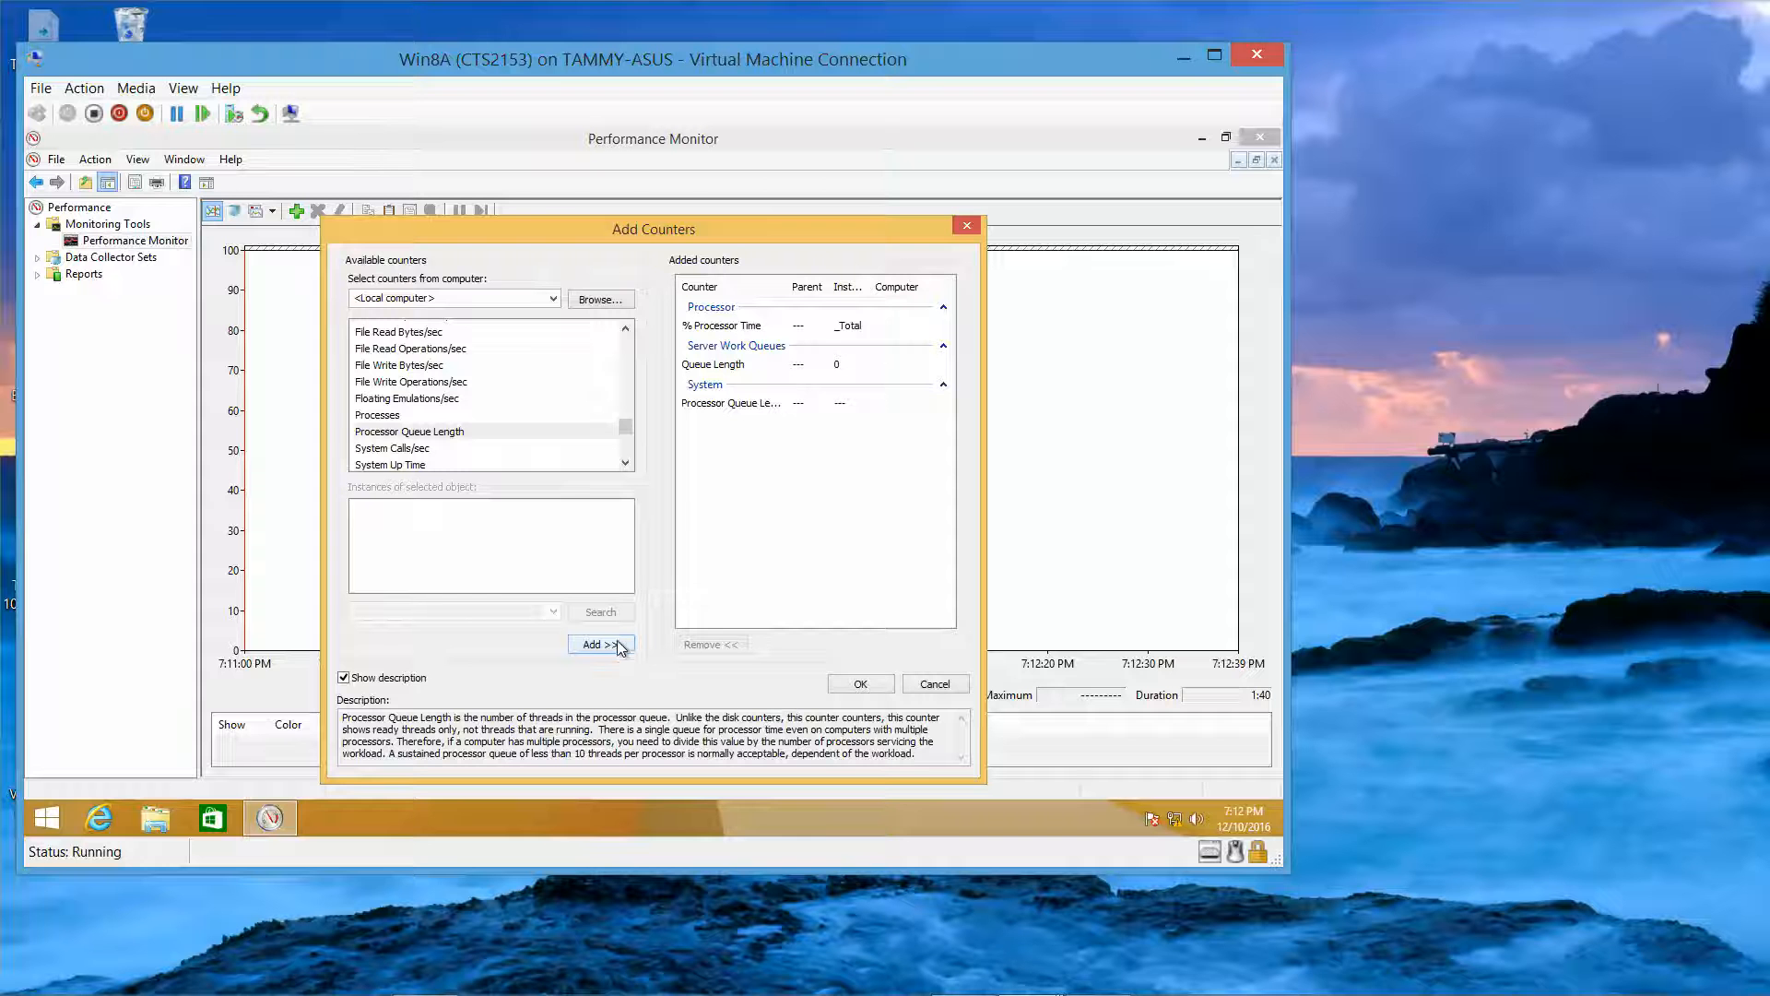
Step: Collapse the System group in the available counters
click(626, 329)
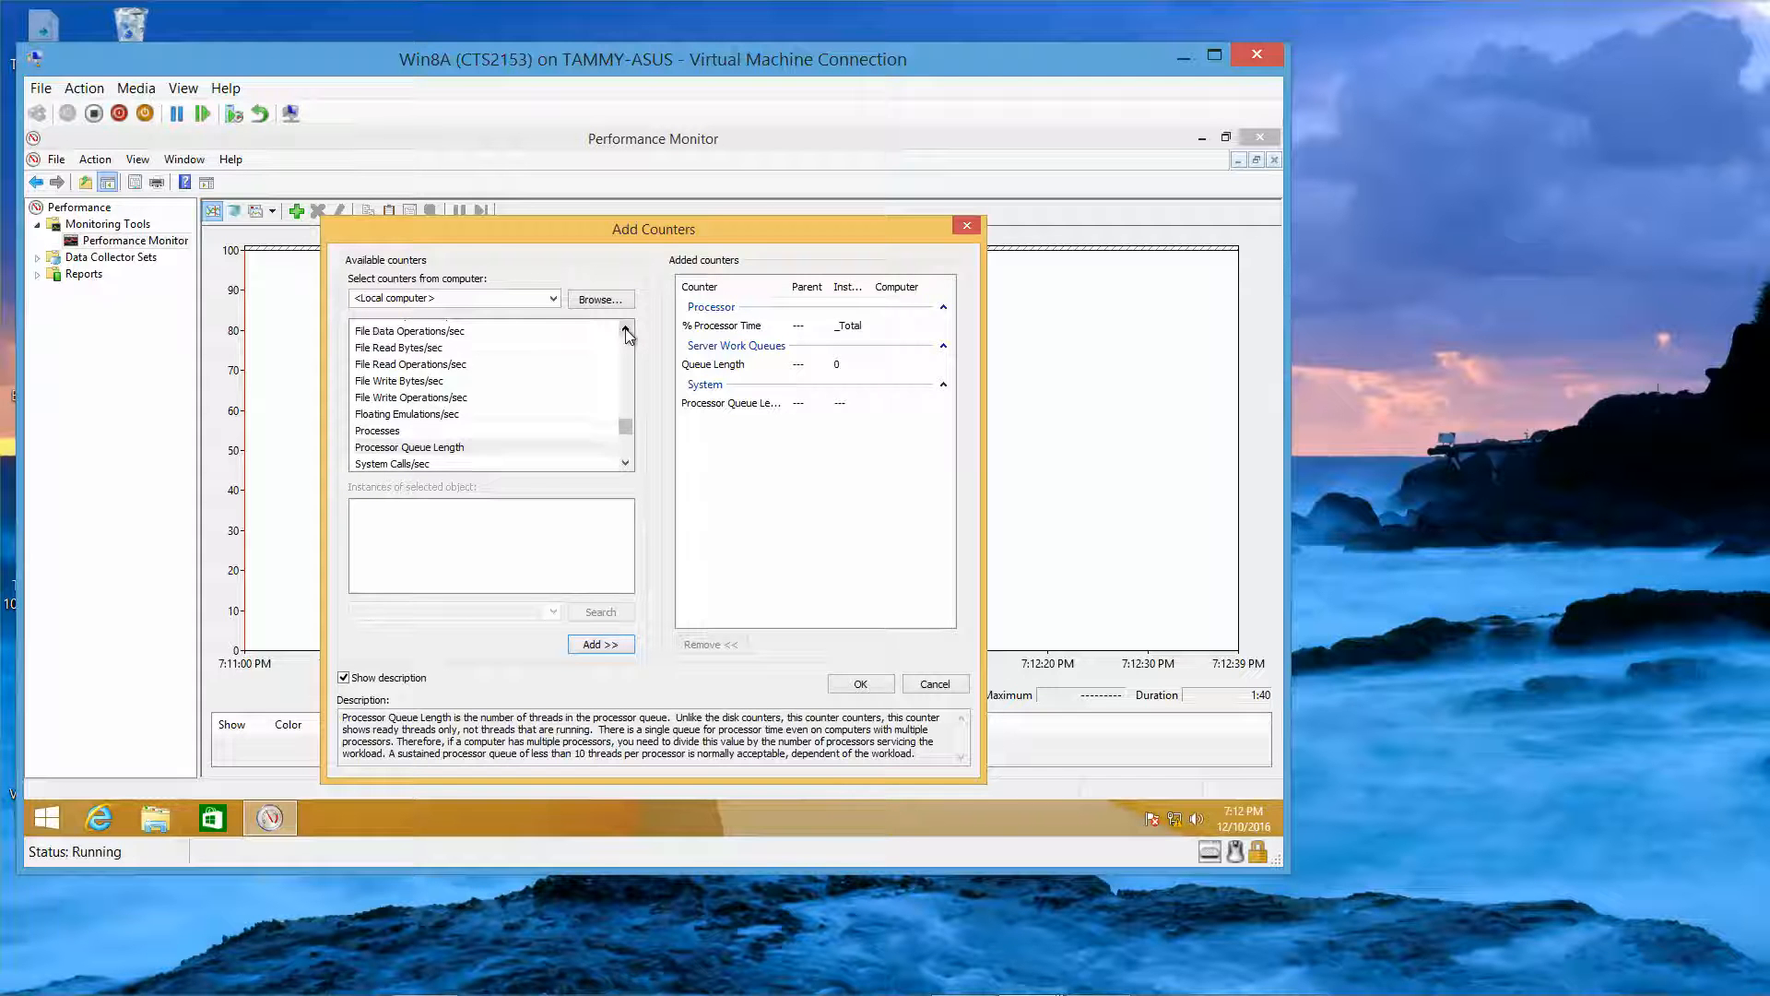
click(626, 329)
click(626, 330)
click(626, 329)
click(626, 329)
click(626, 330)
click(626, 329)
click(626, 329)
click(626, 329)
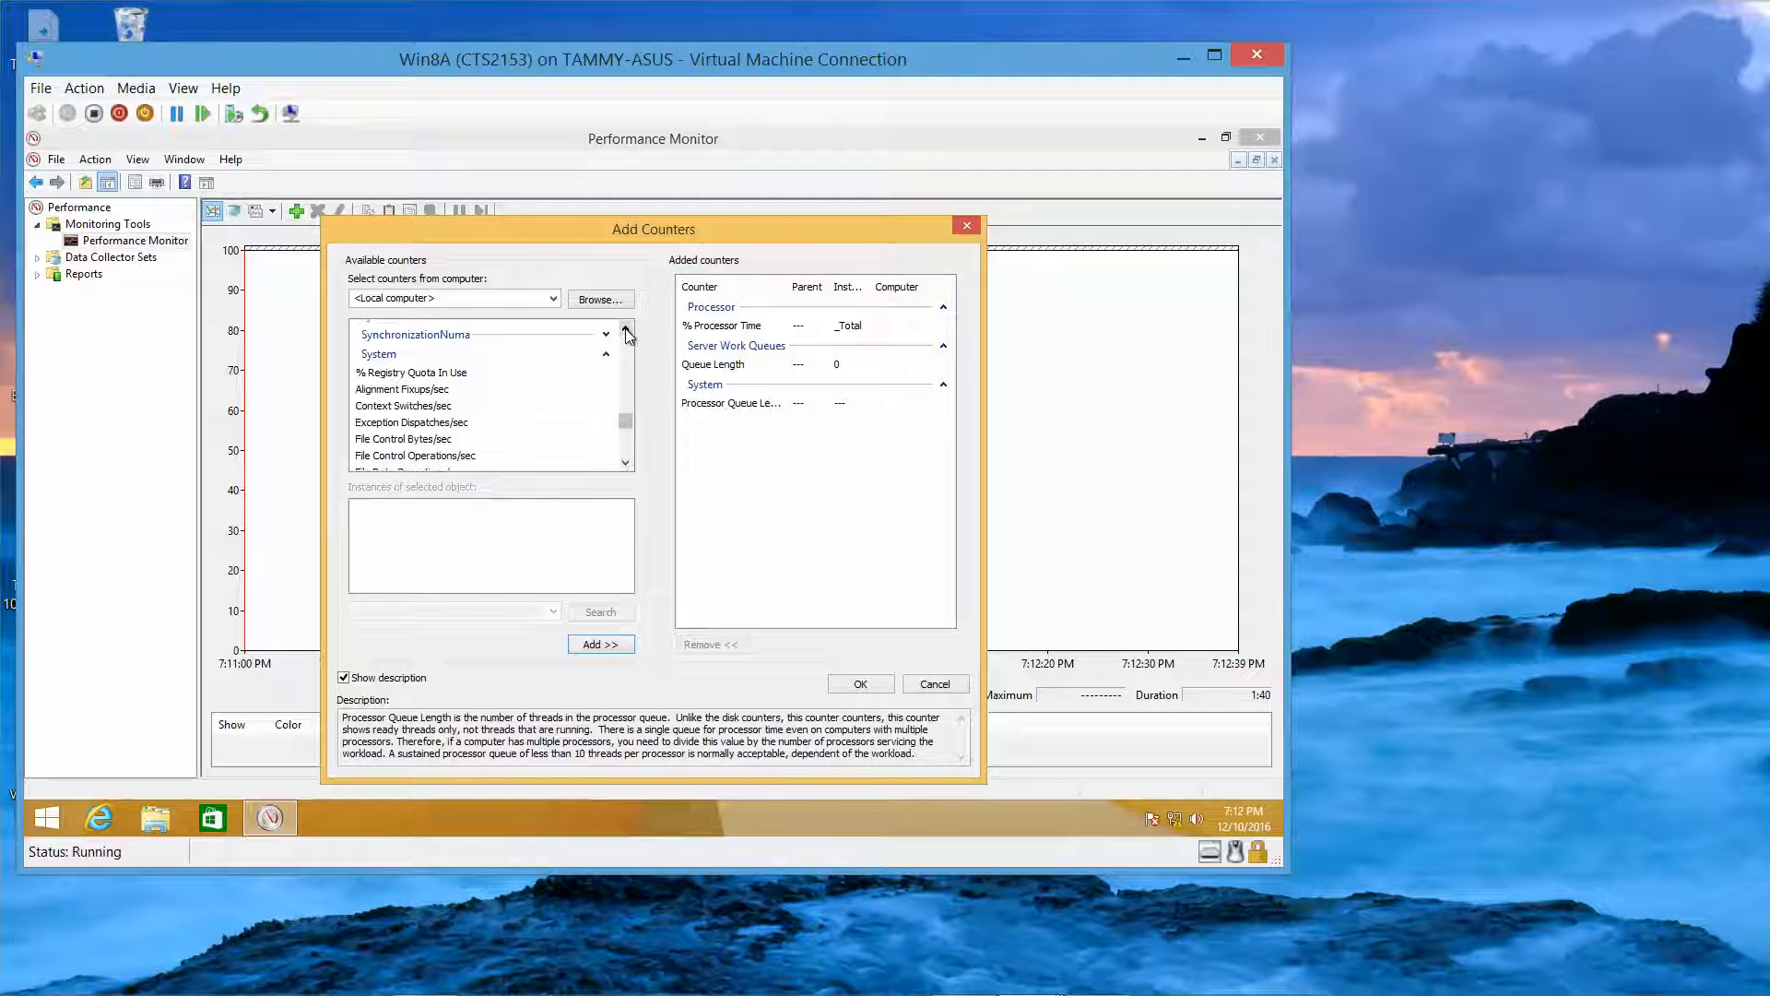
click(613, 355)
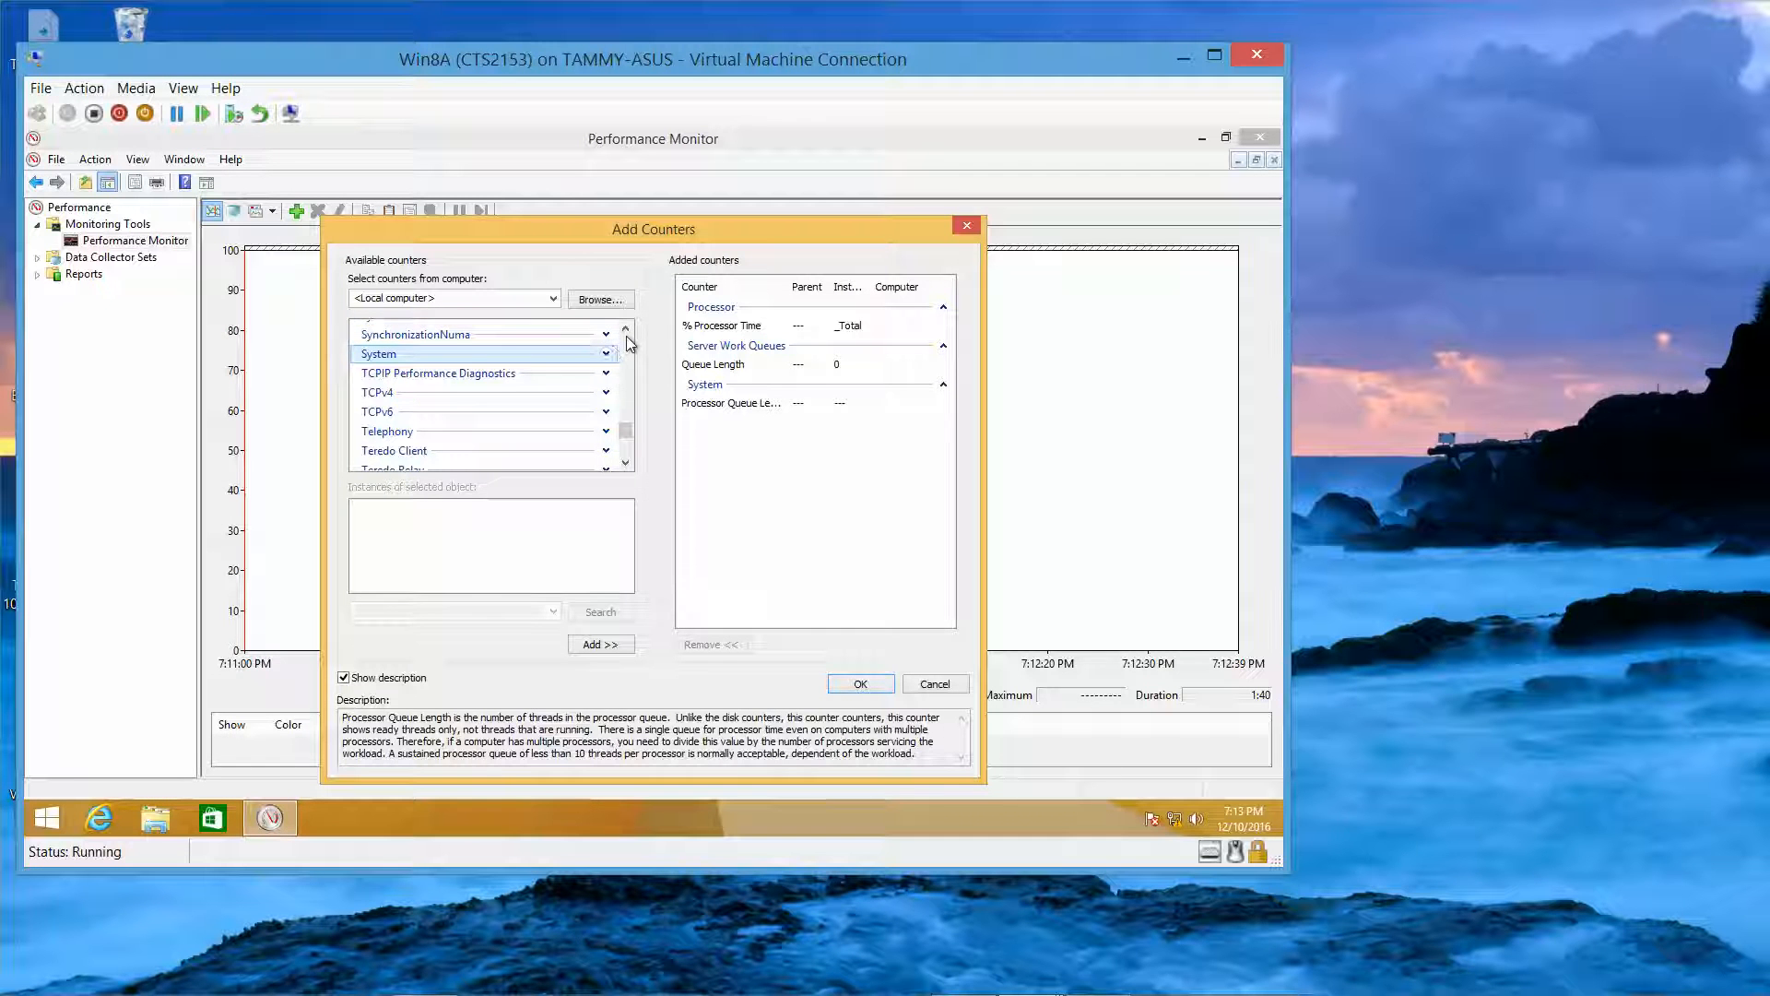
Step: Expand the Memory group in the available counters and add its Page Faults/sec counter
scroll(627, 337, up, 9)
scroll(627, 336, up, 8)
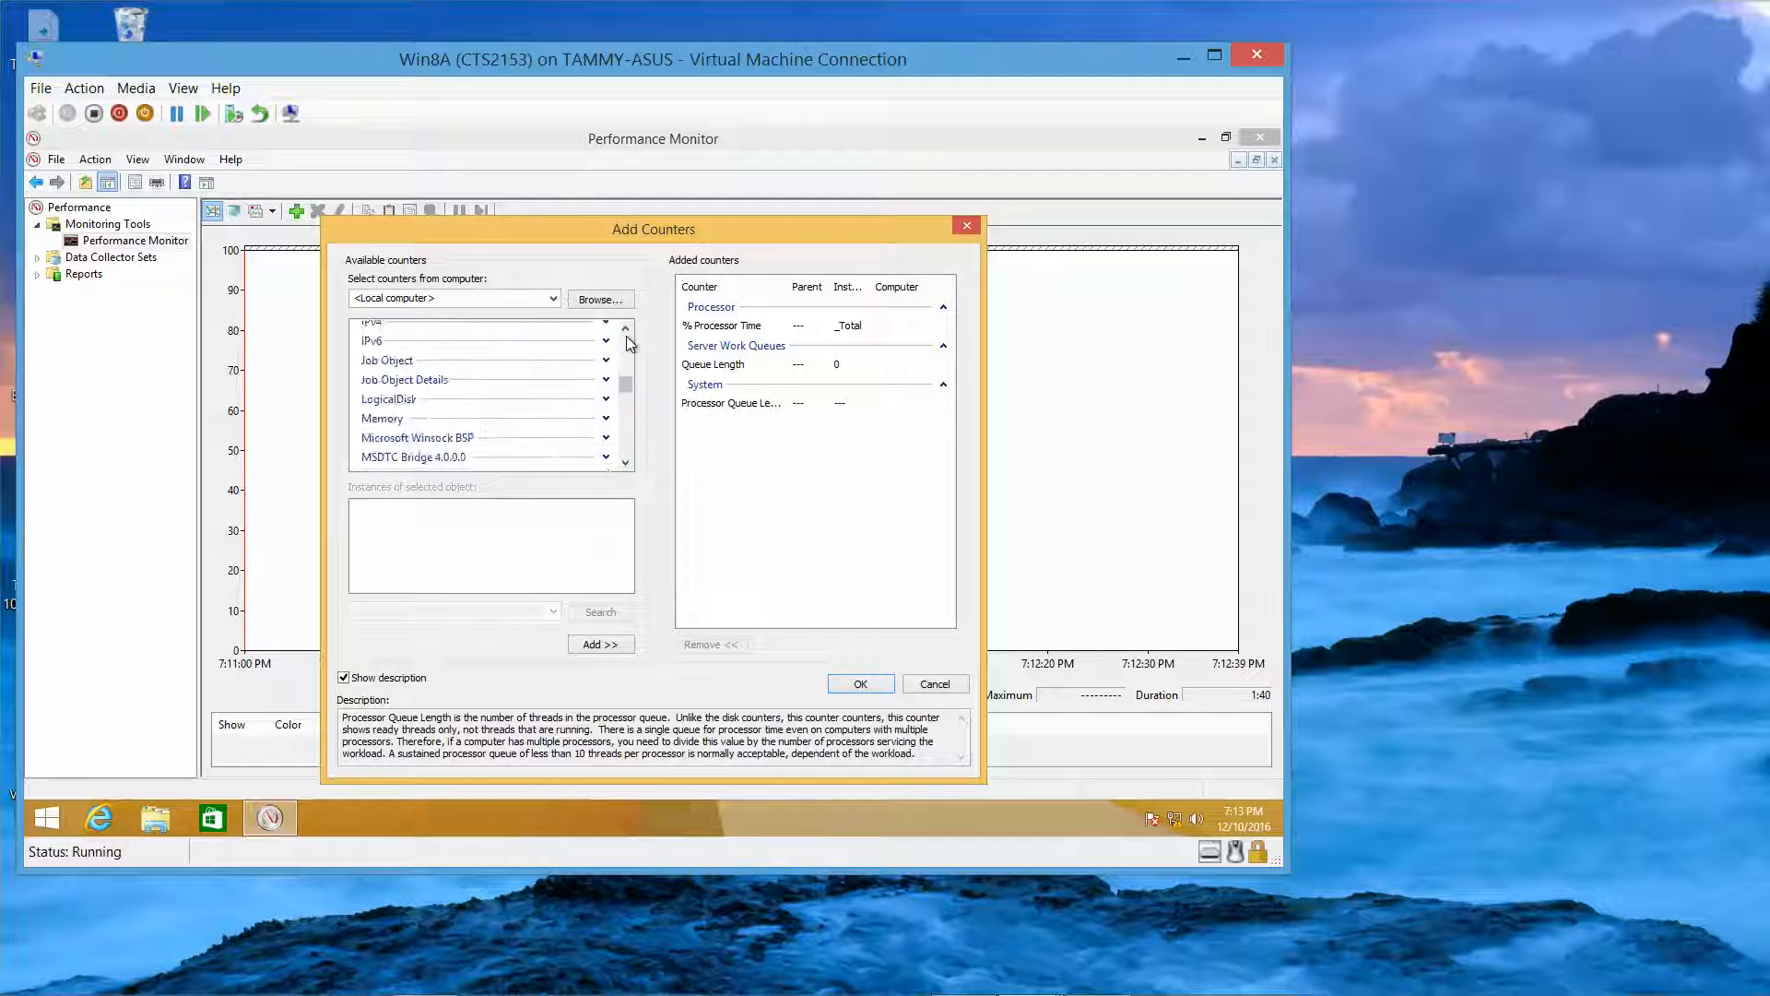
click(625, 465)
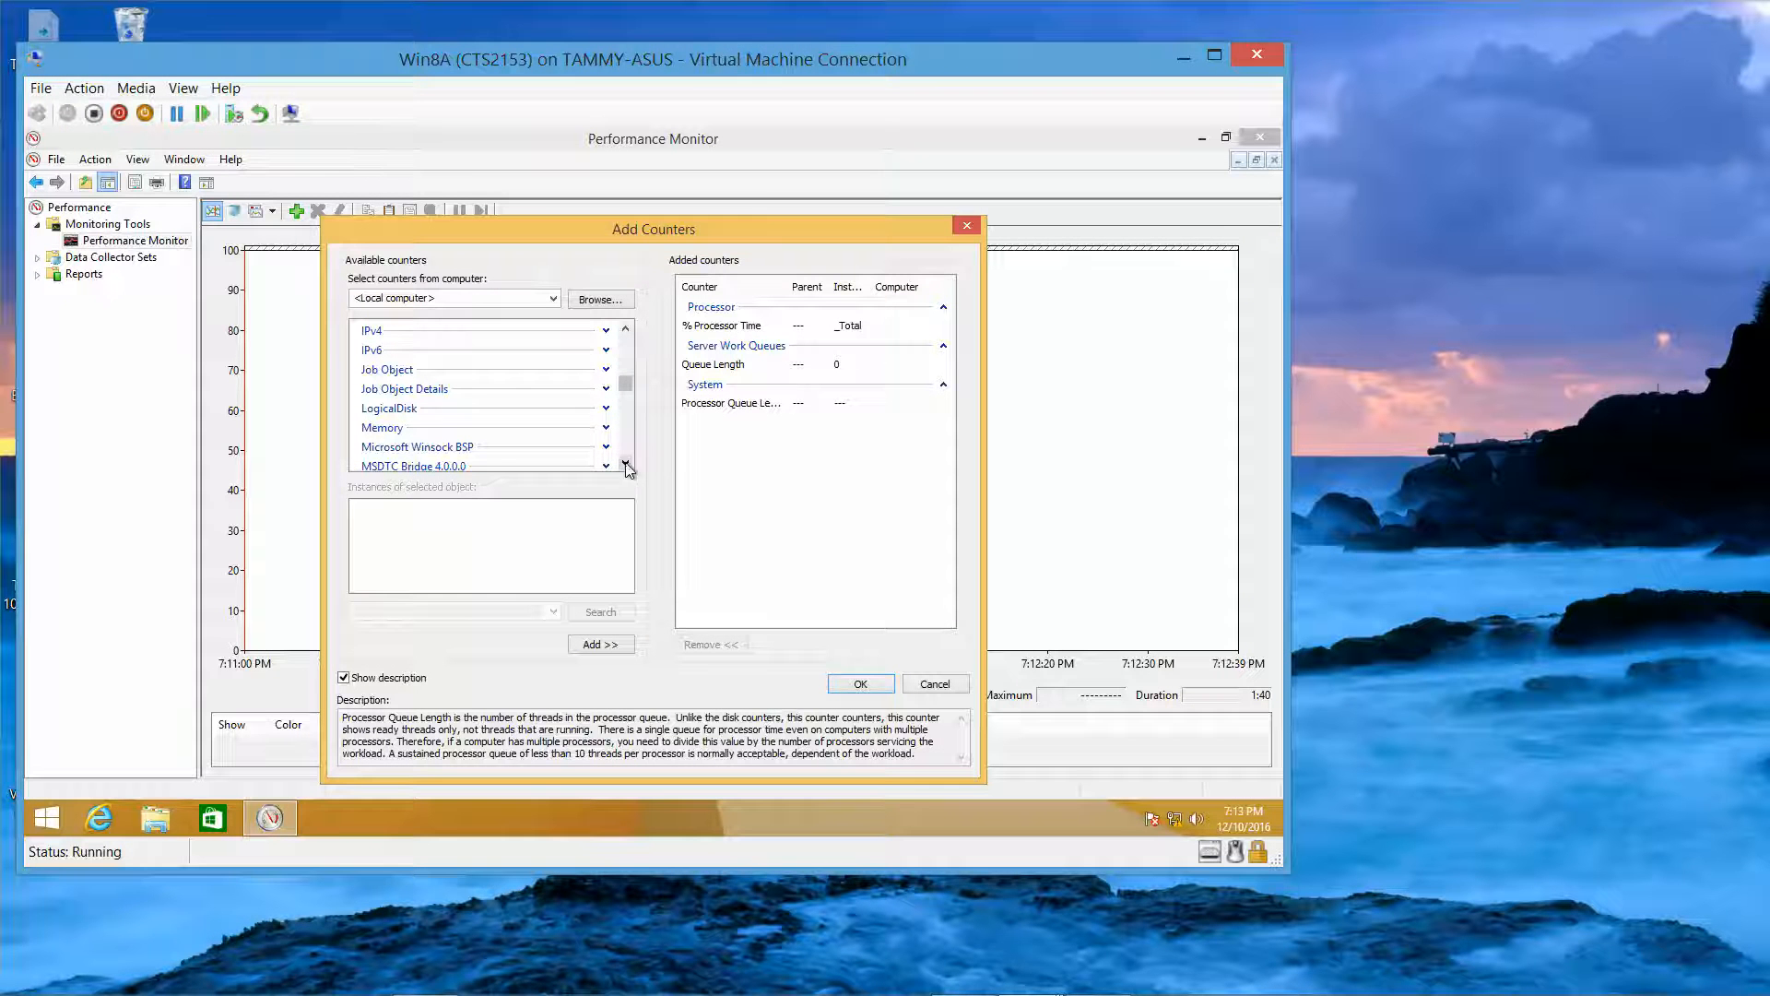
click(606, 428)
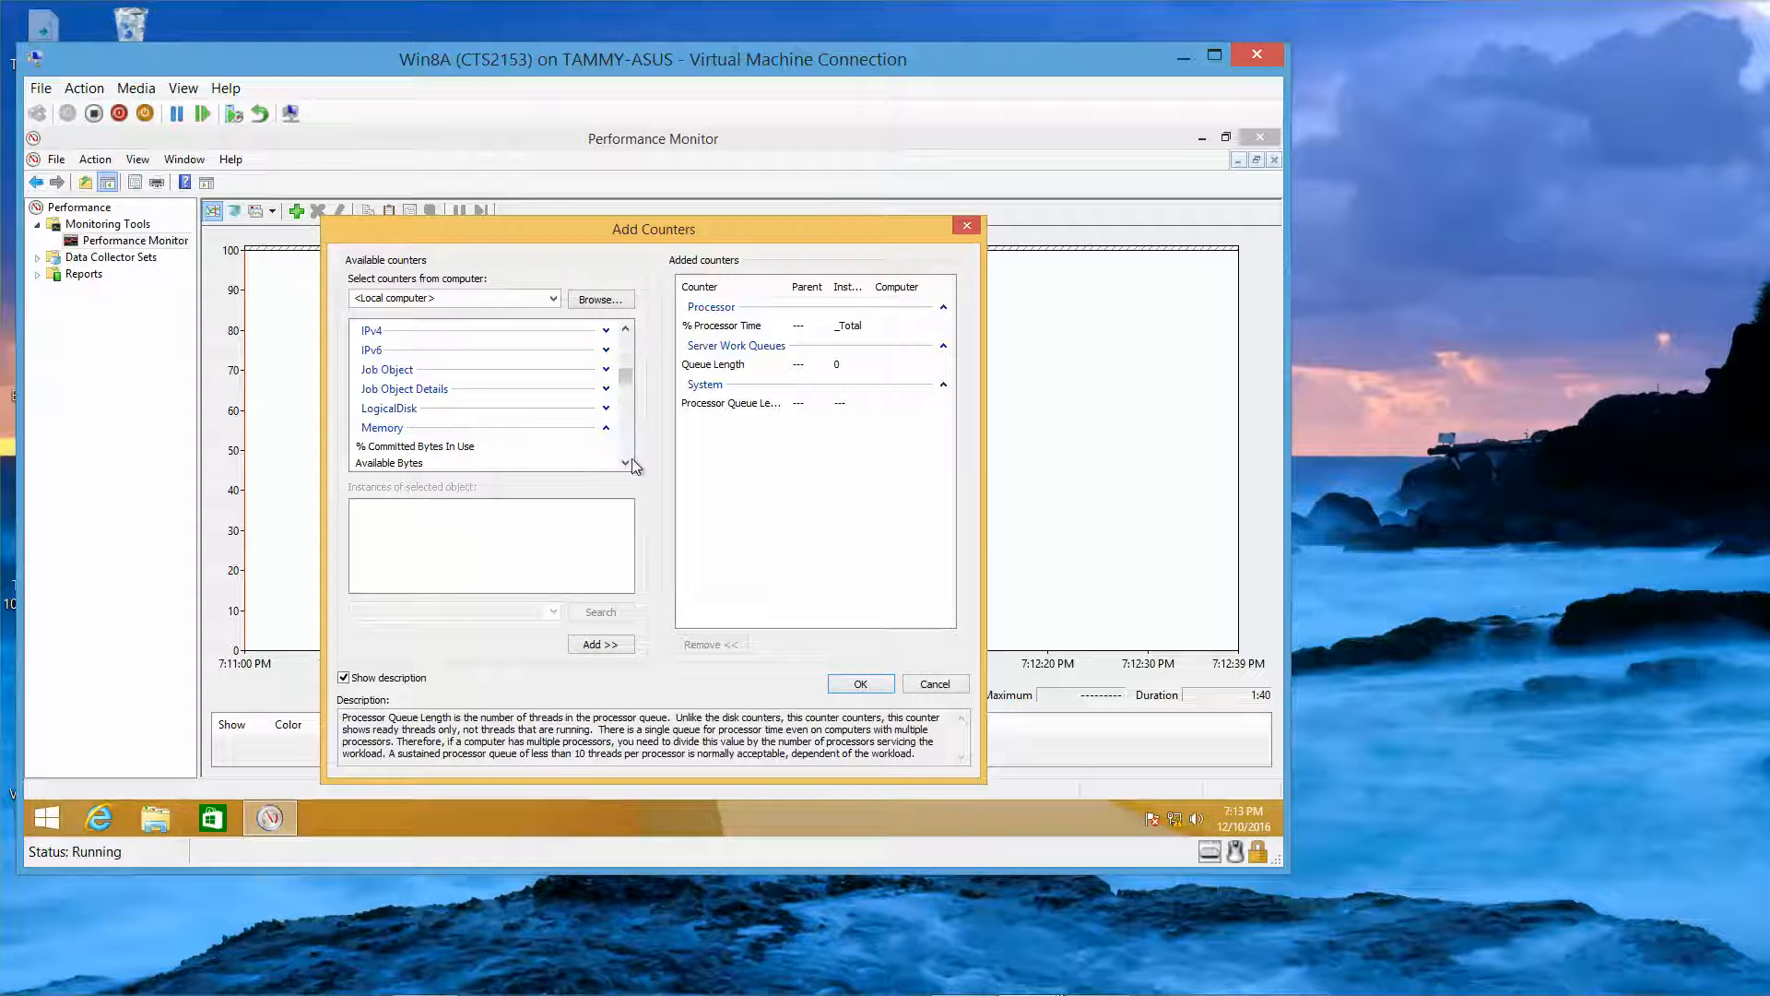
click(627, 462)
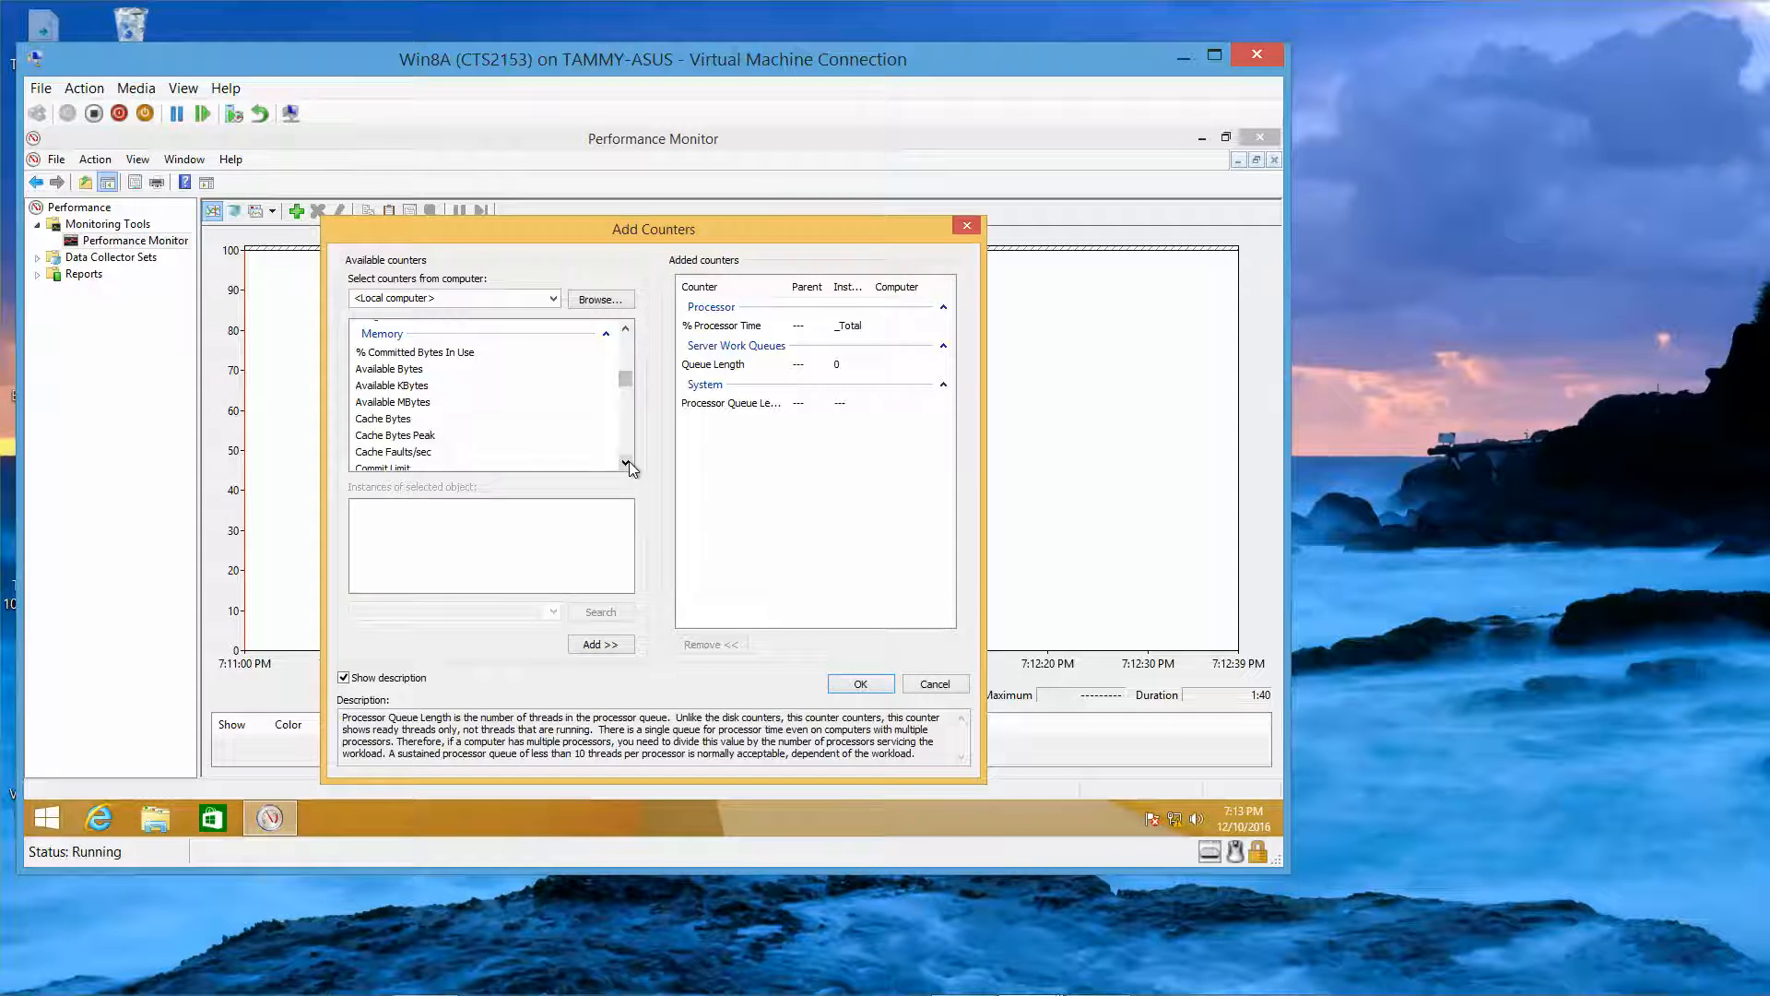
drag(627, 463, 627, 464)
click(435, 413)
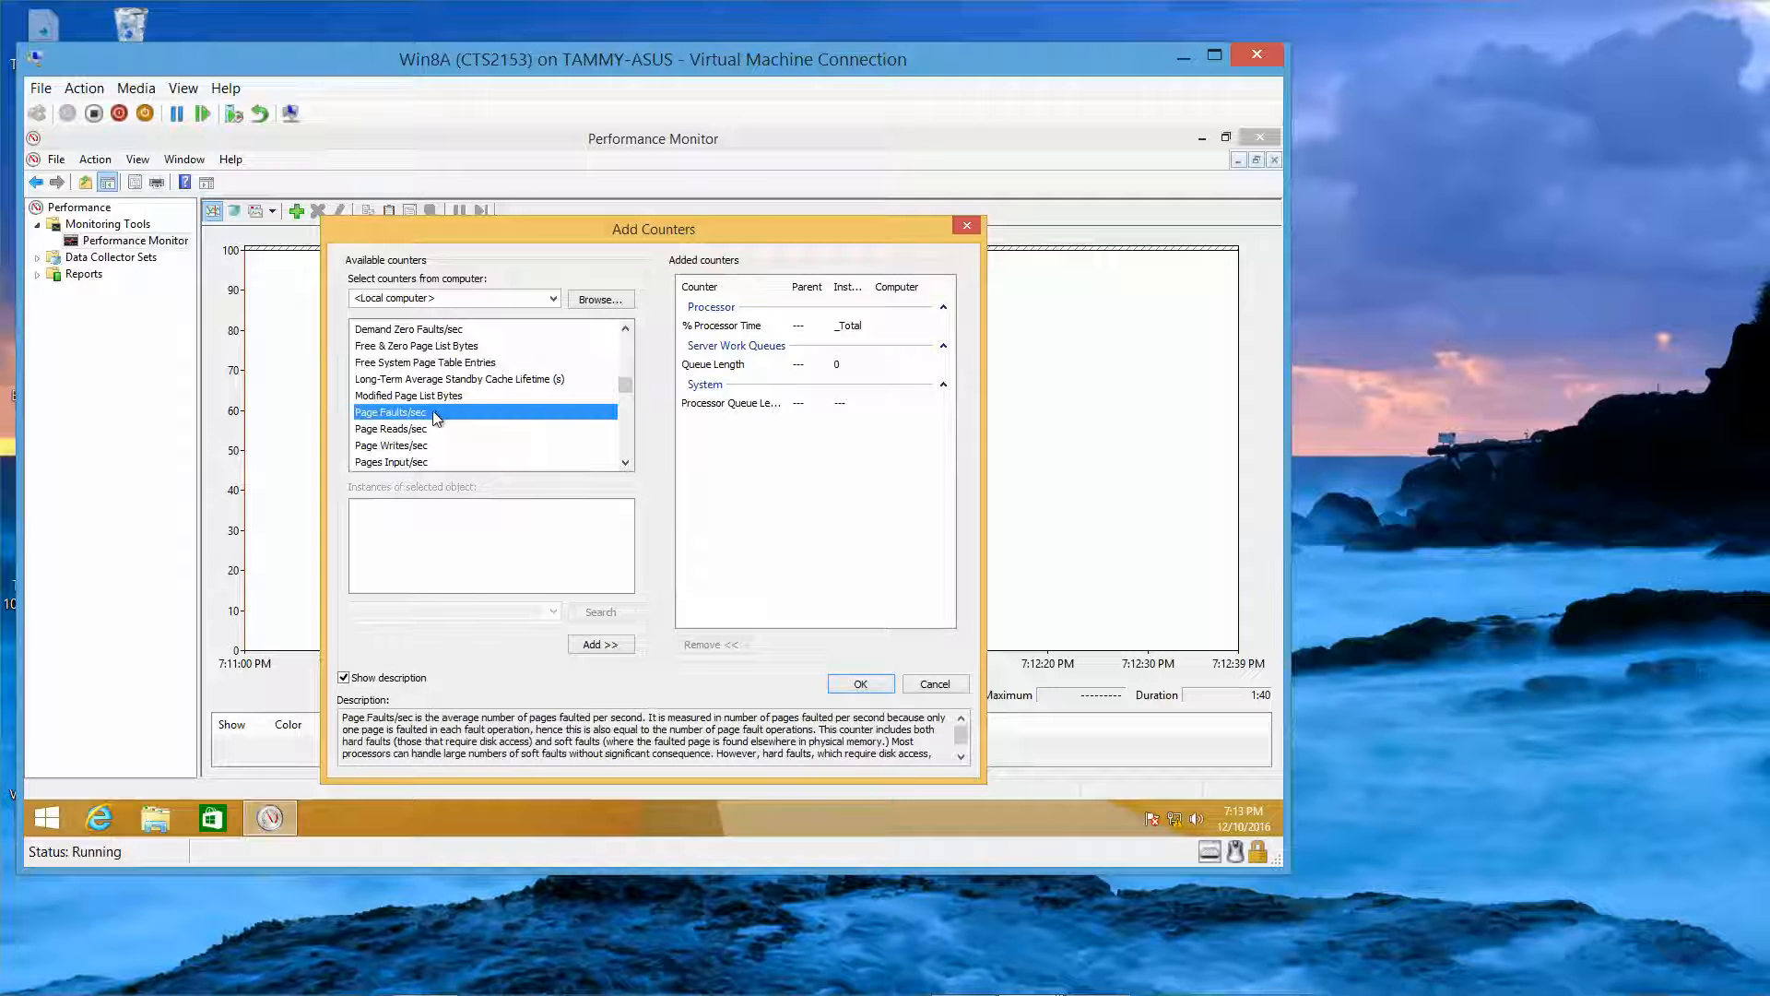
click(601, 645)
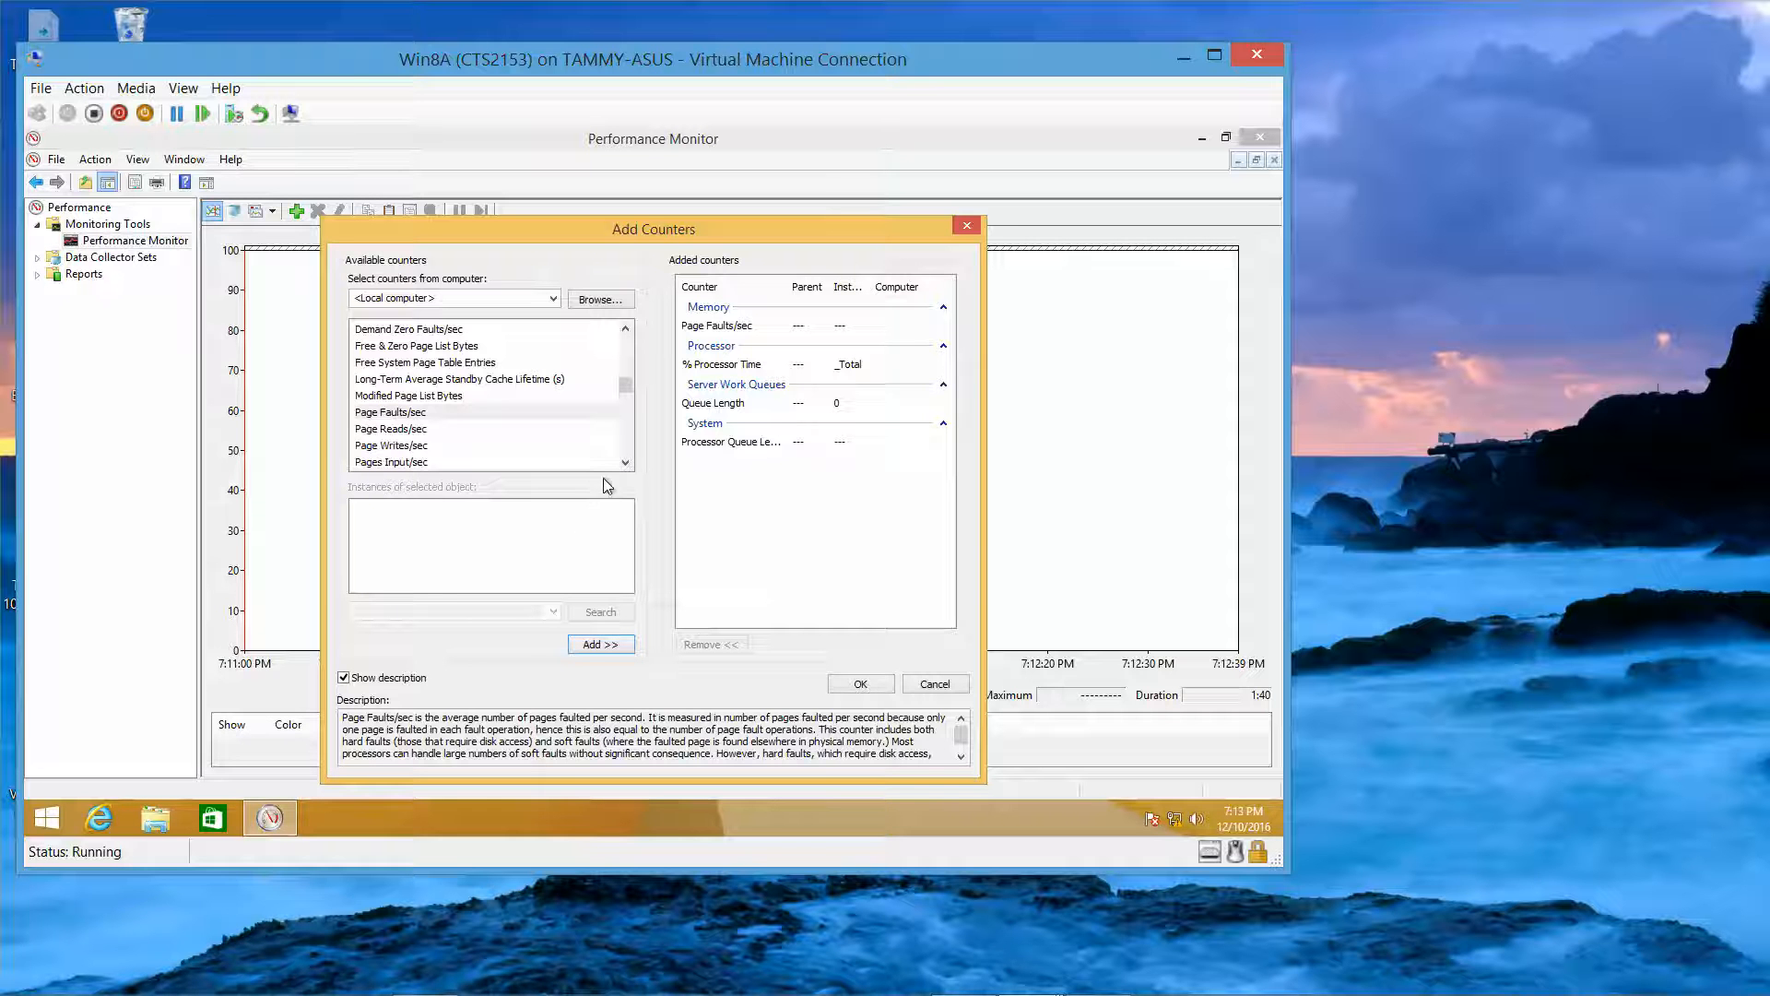
Step: Add the Memory object's Pages/sec counter to the added counters
click(626, 463)
click(626, 463)
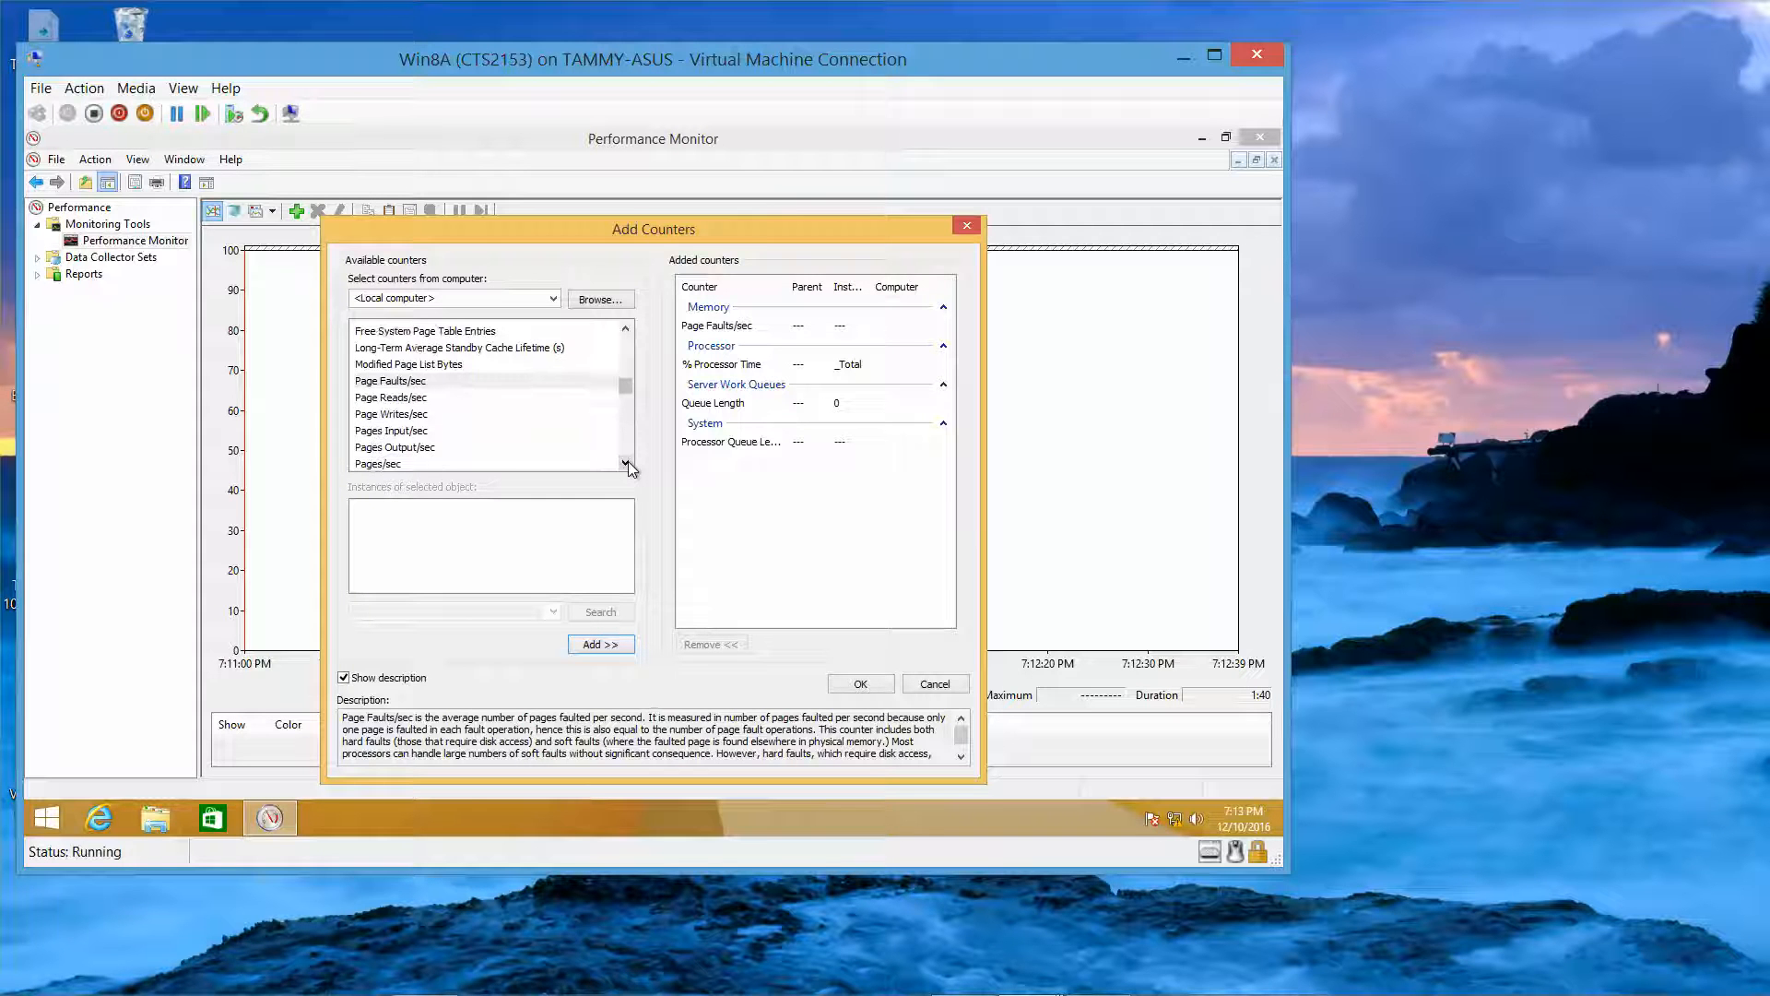
click(626, 463)
click(528, 449)
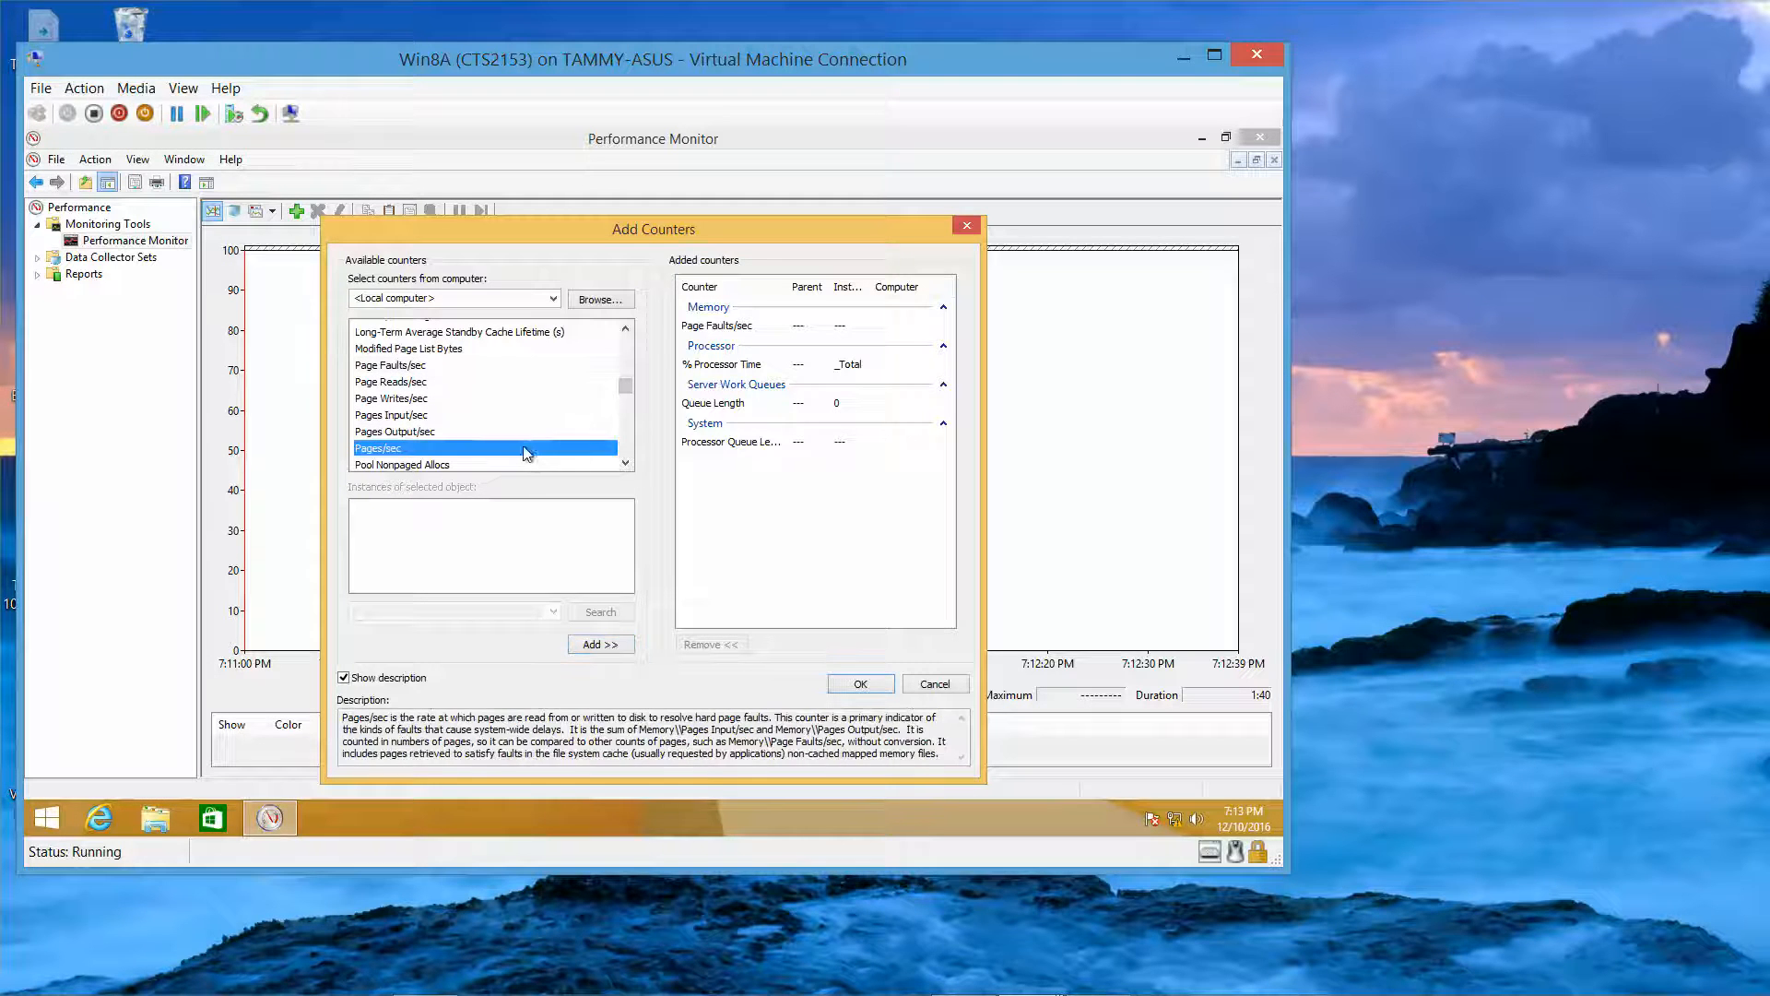
click(625, 646)
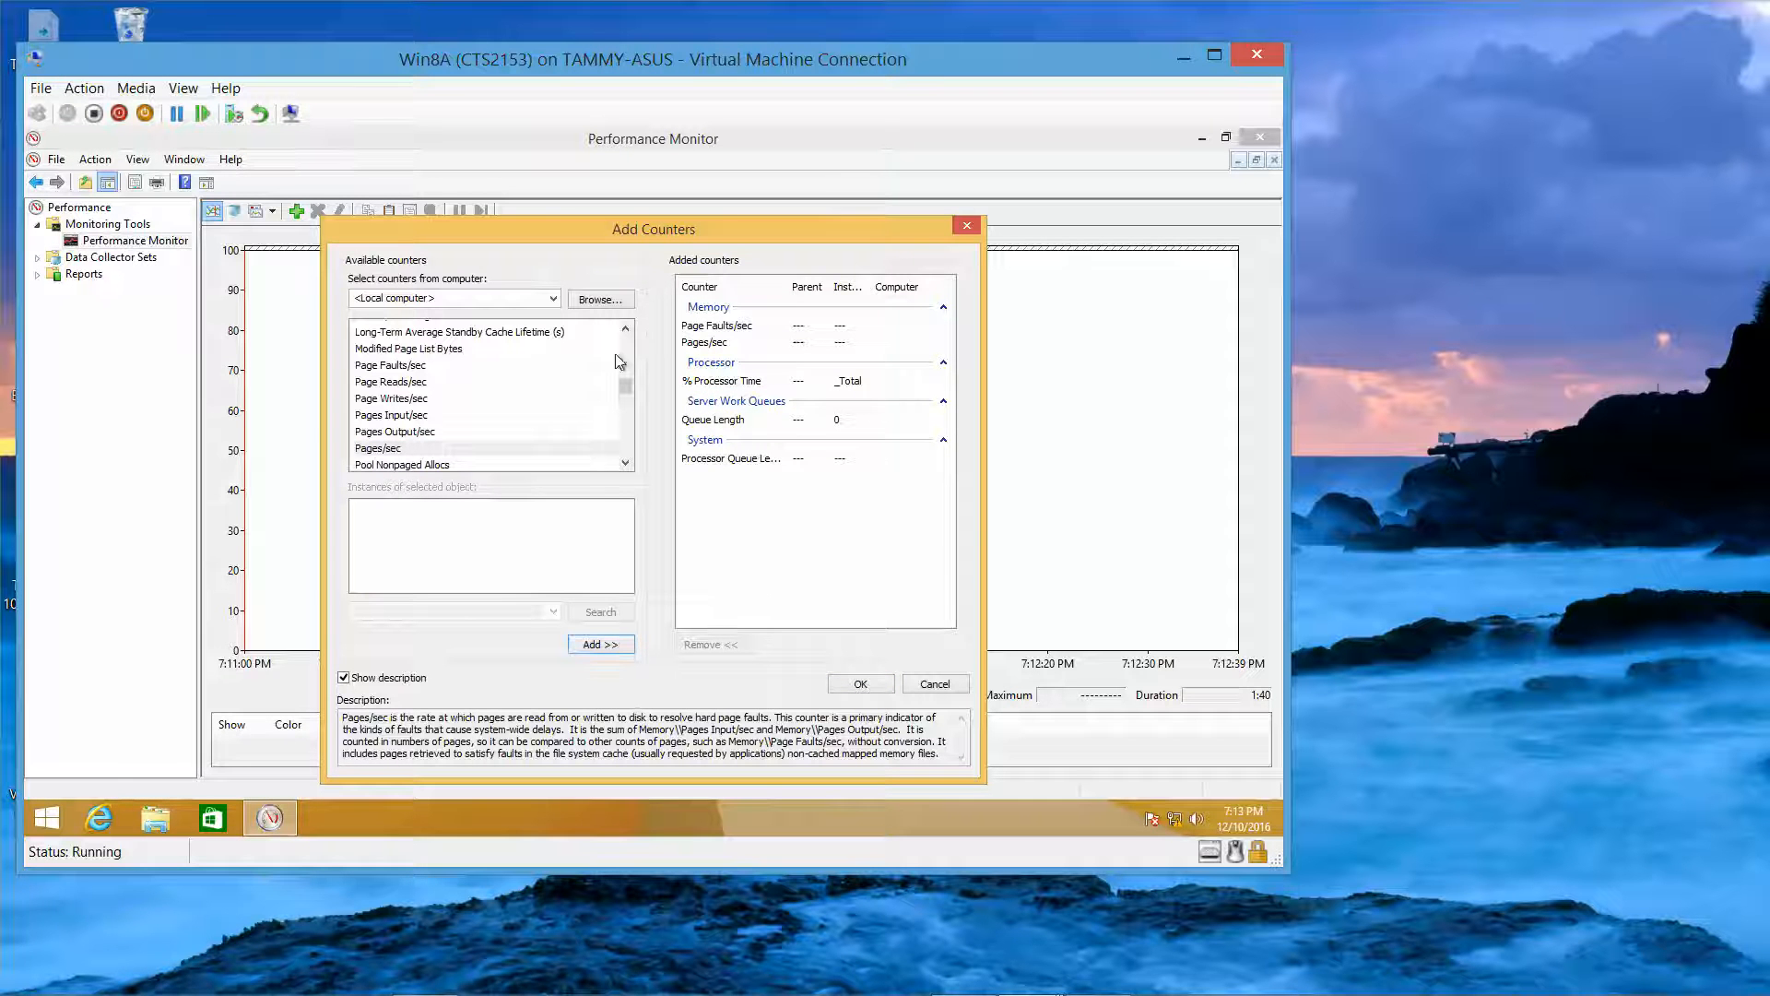
Step: Collapse the Memory group and expand the PhysicalDisk group in the available counters
click(626, 325)
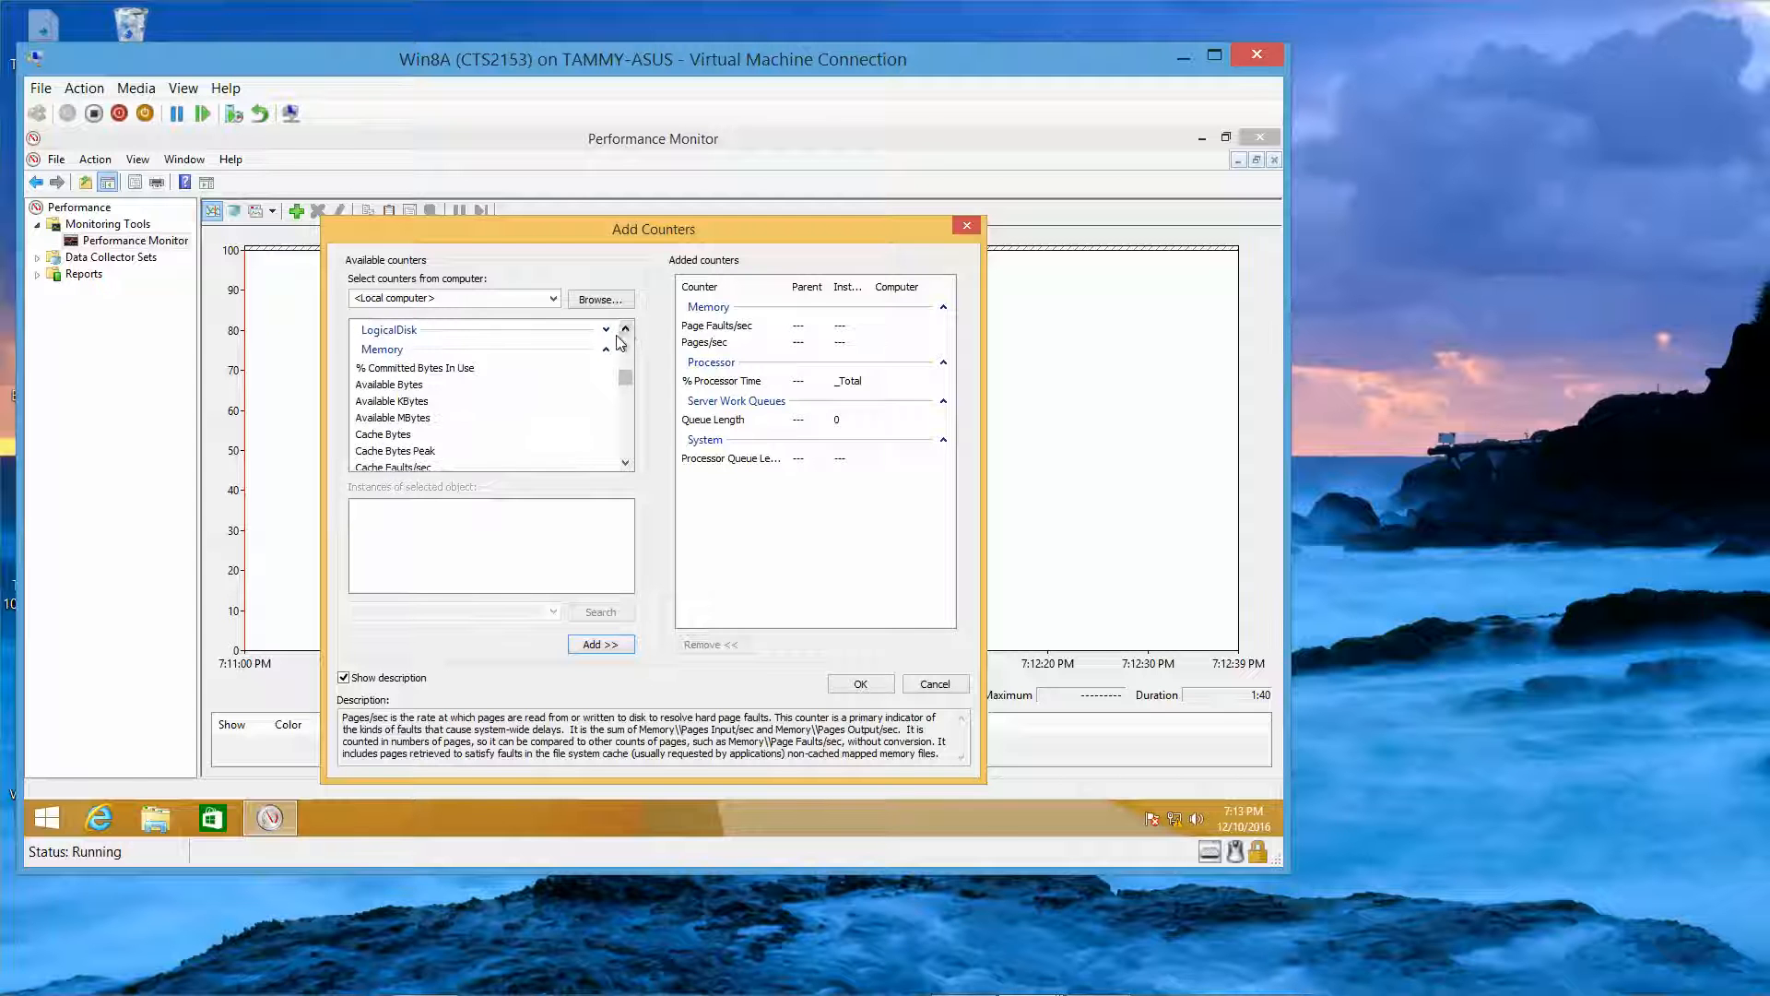
click(606, 350)
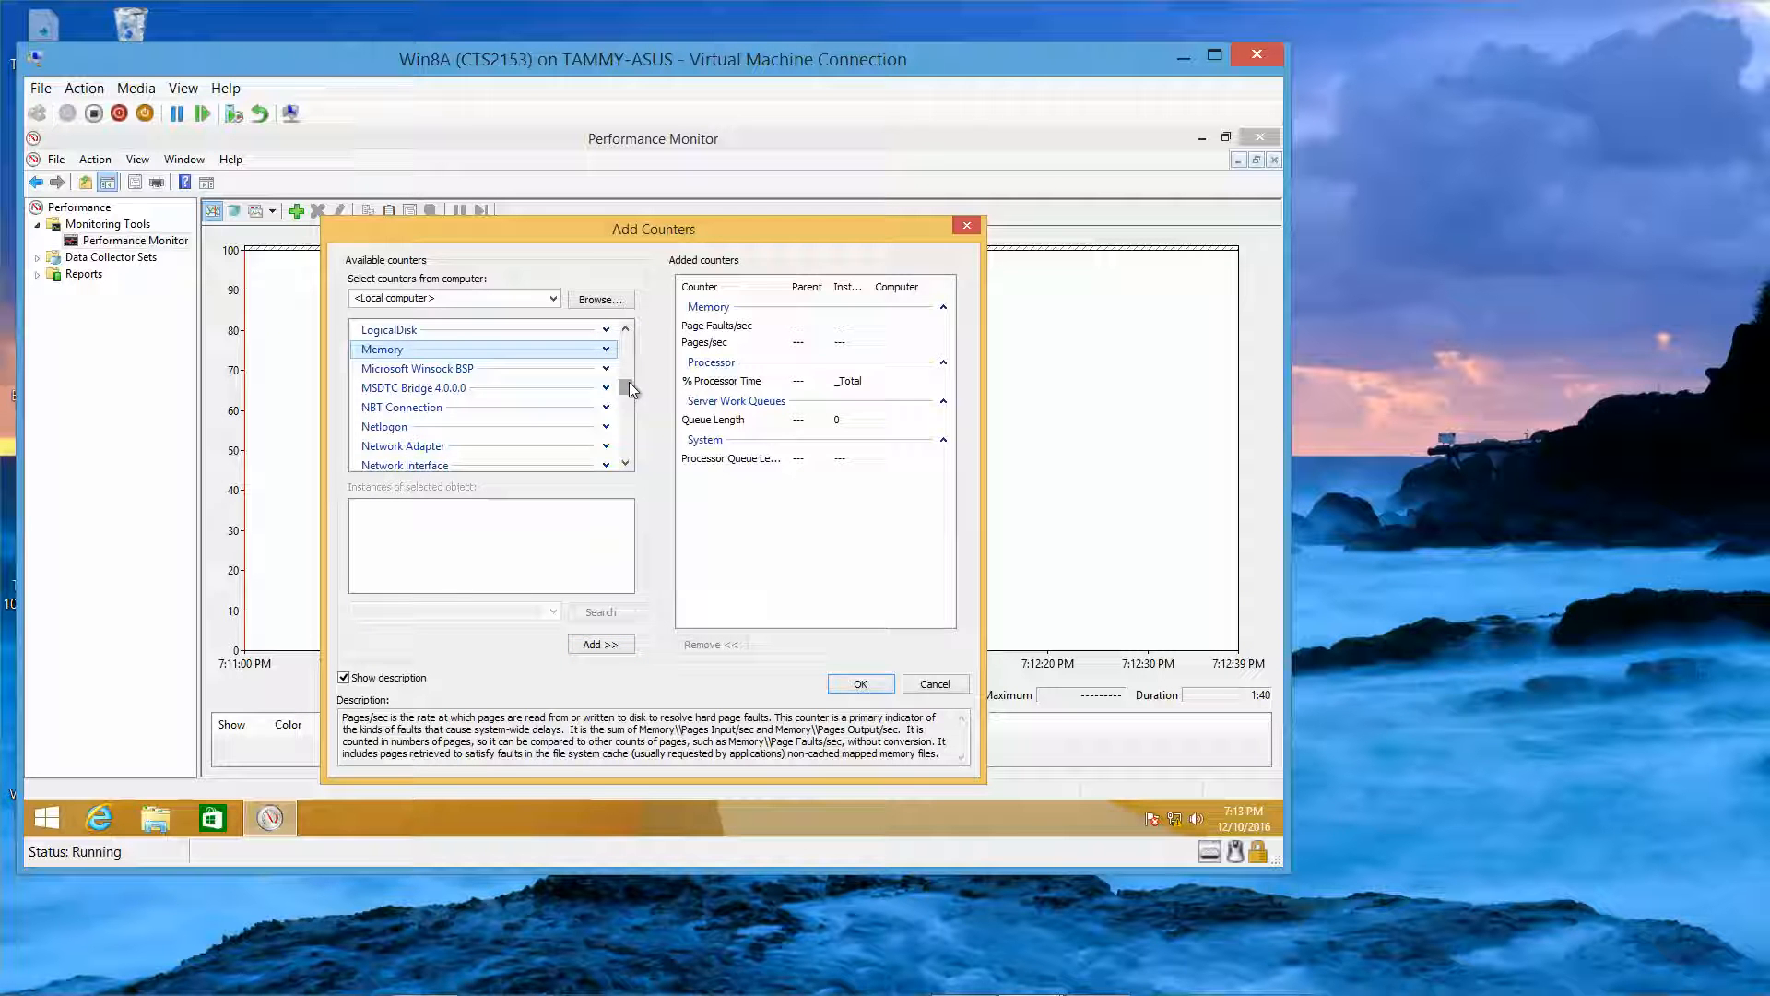
click(629, 463)
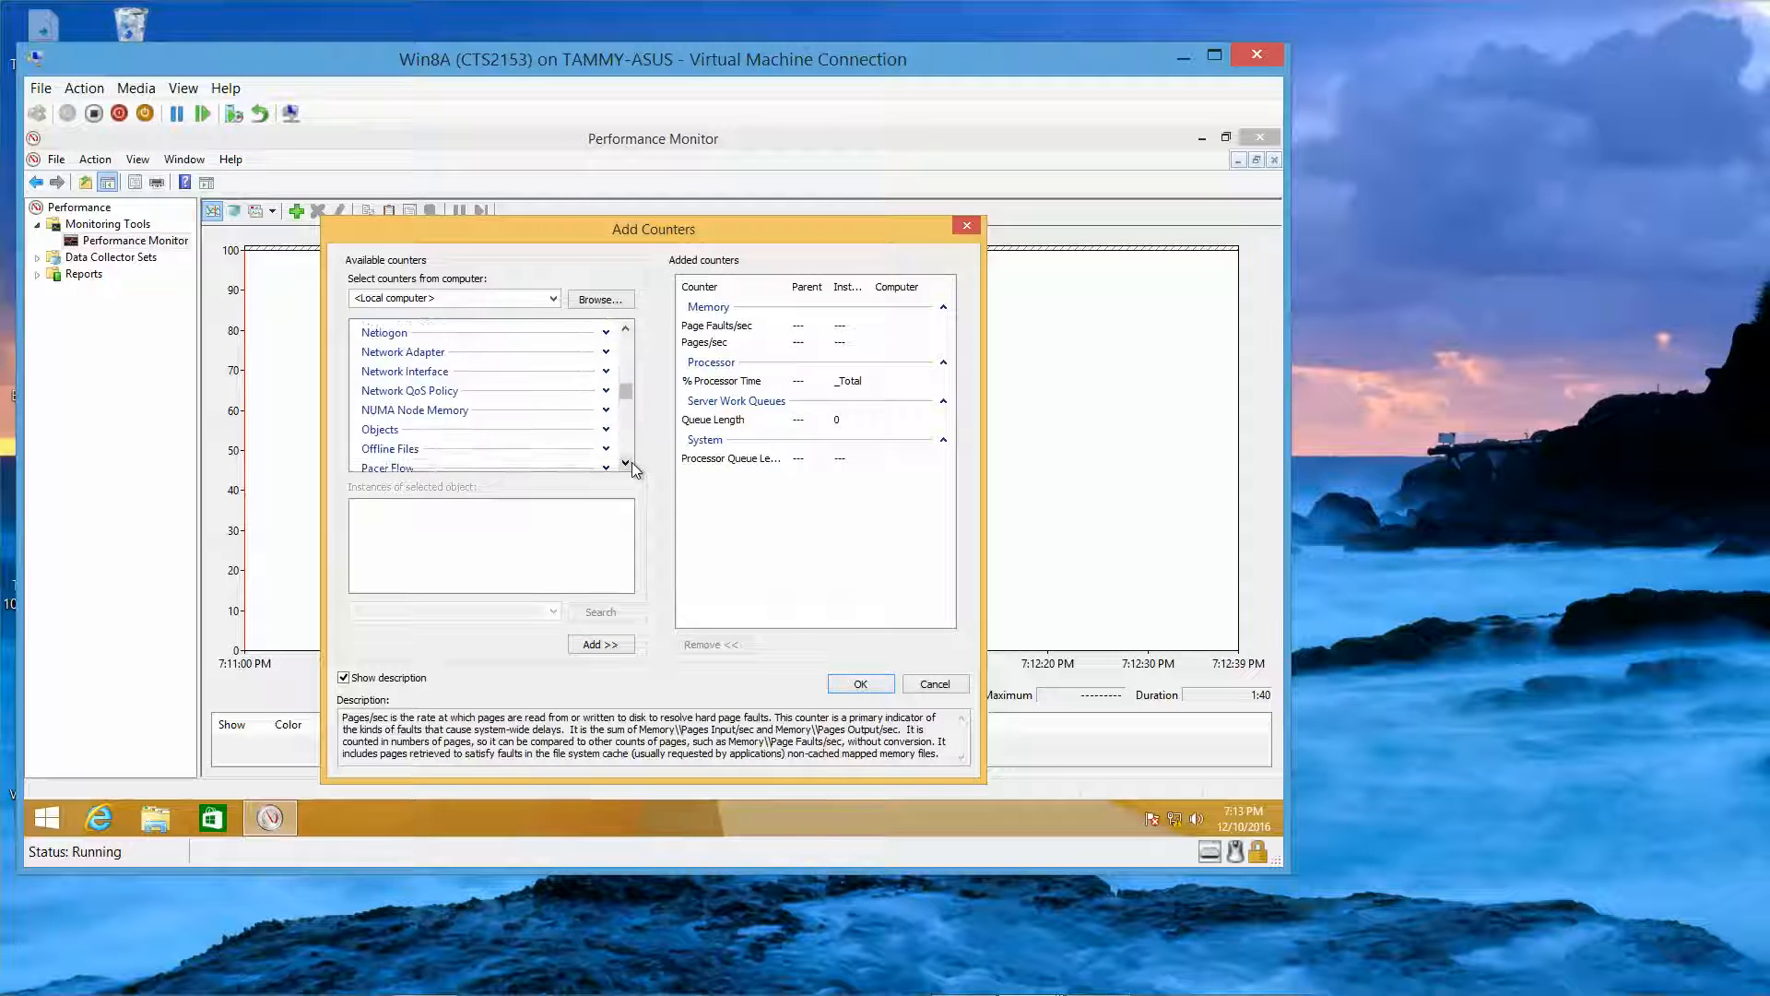
click(633, 463)
click(633, 463)
click(633, 463)
click(632, 463)
click(632, 462)
click(633, 463)
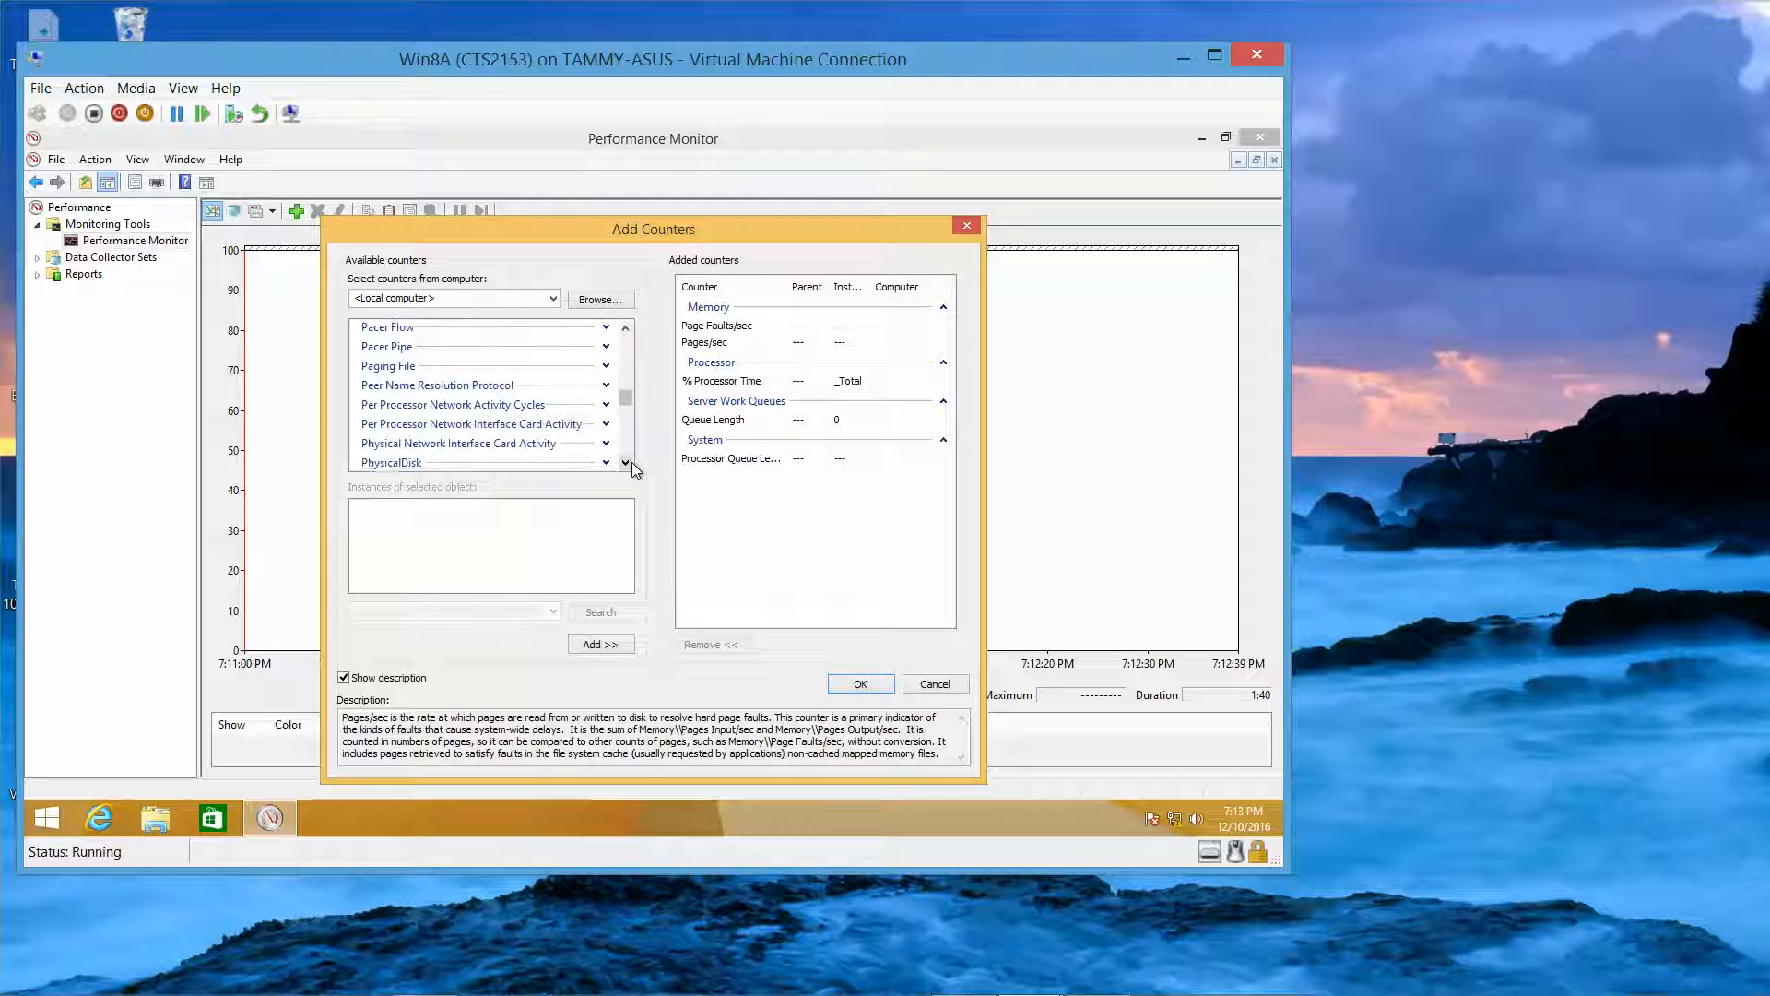
click(632, 463)
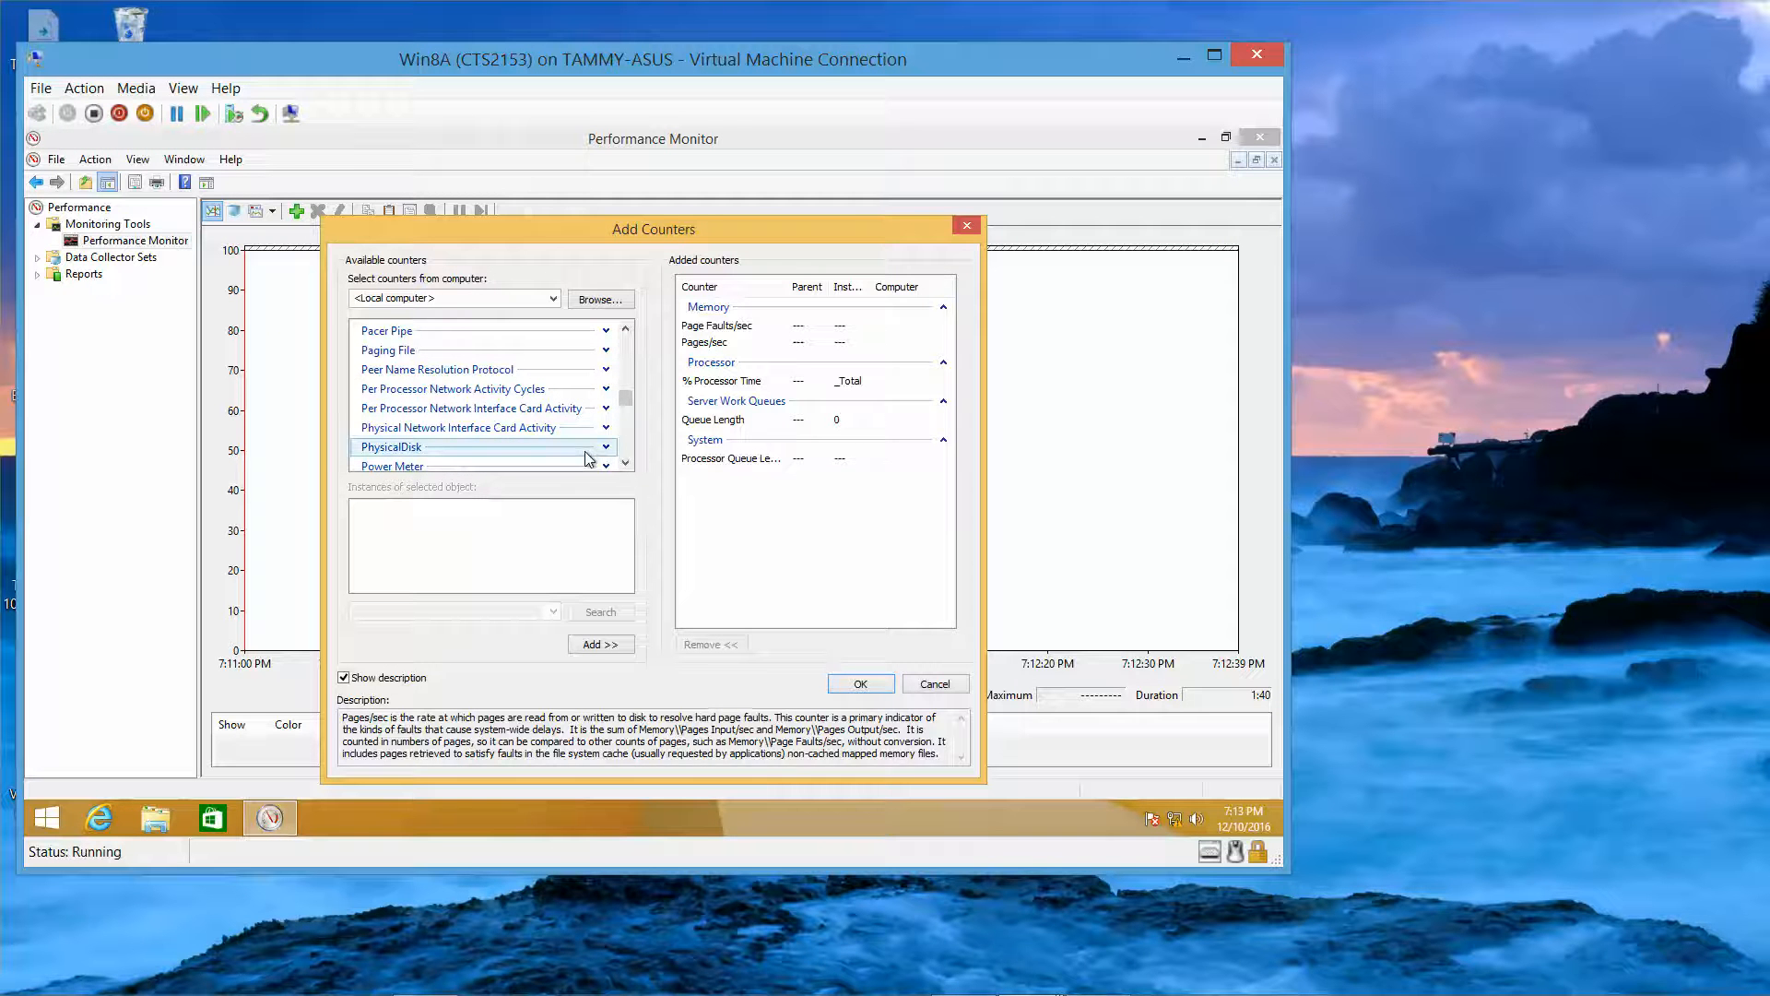
click(588, 449)
click(606, 447)
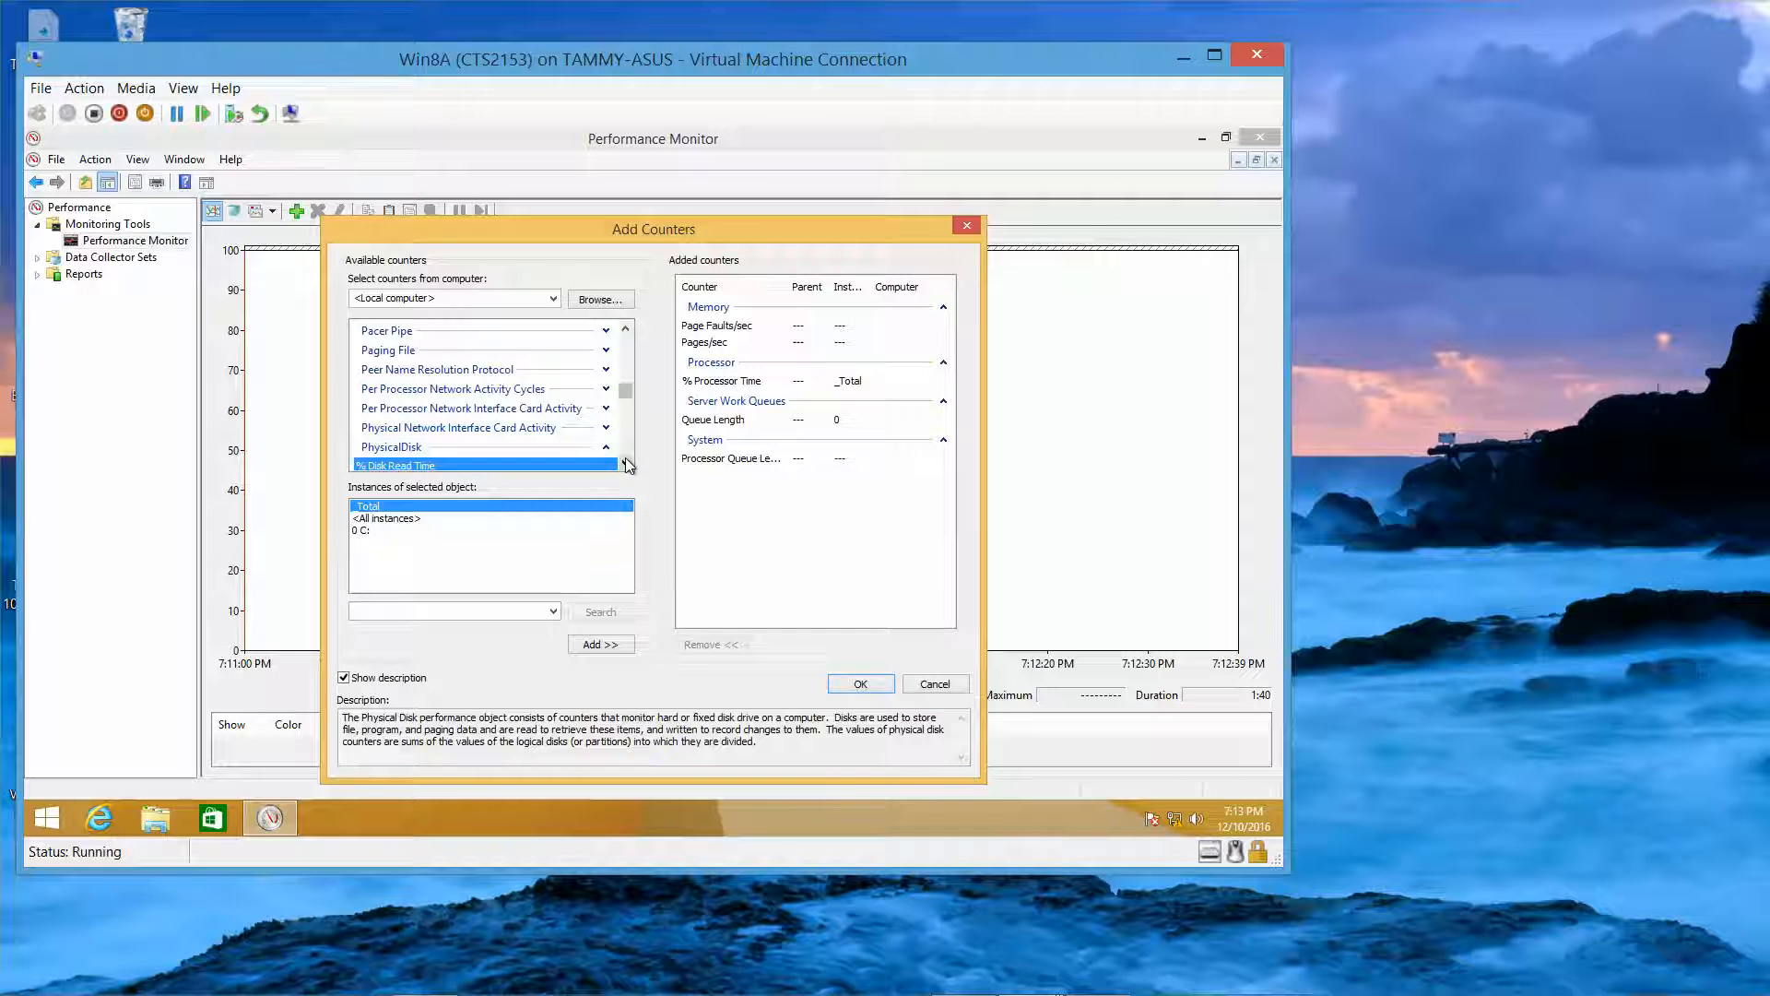
Step: Add the PhysicalDisk object's Current Disk Queue Length counter for the _Total instance and confirm the counter selection
click(628, 465)
click(628, 465)
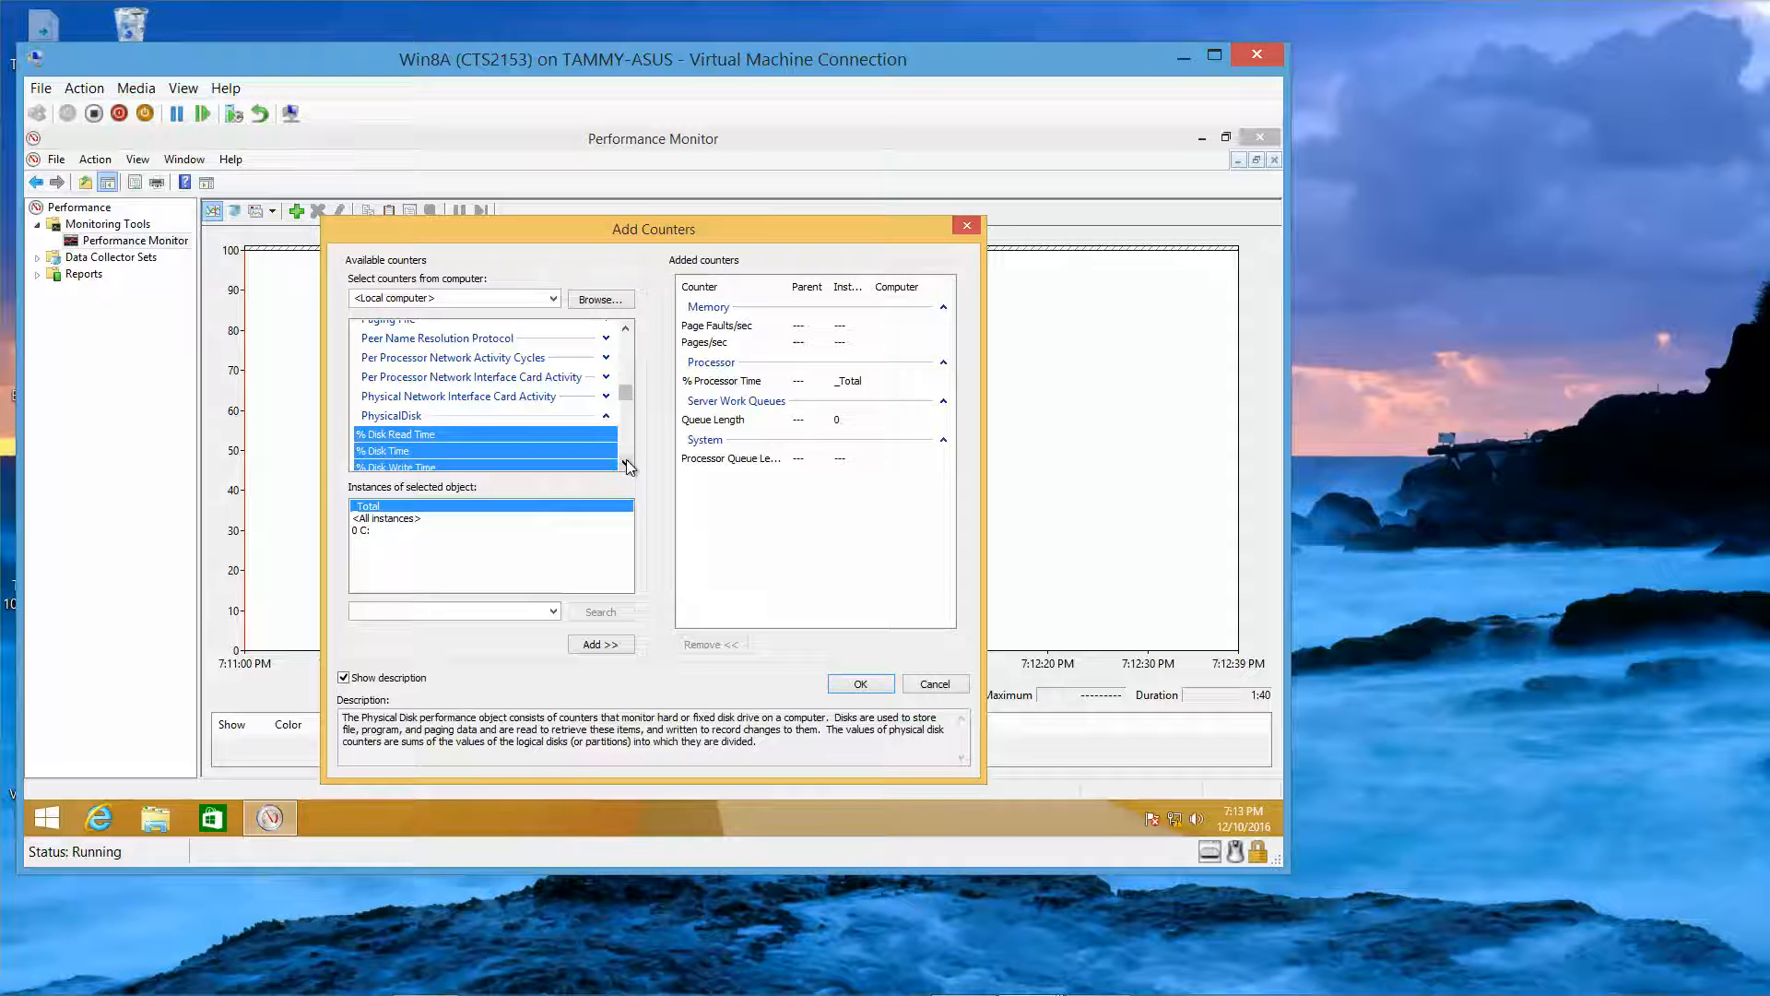
click(628, 465)
click(628, 465)
click(628, 464)
click(628, 464)
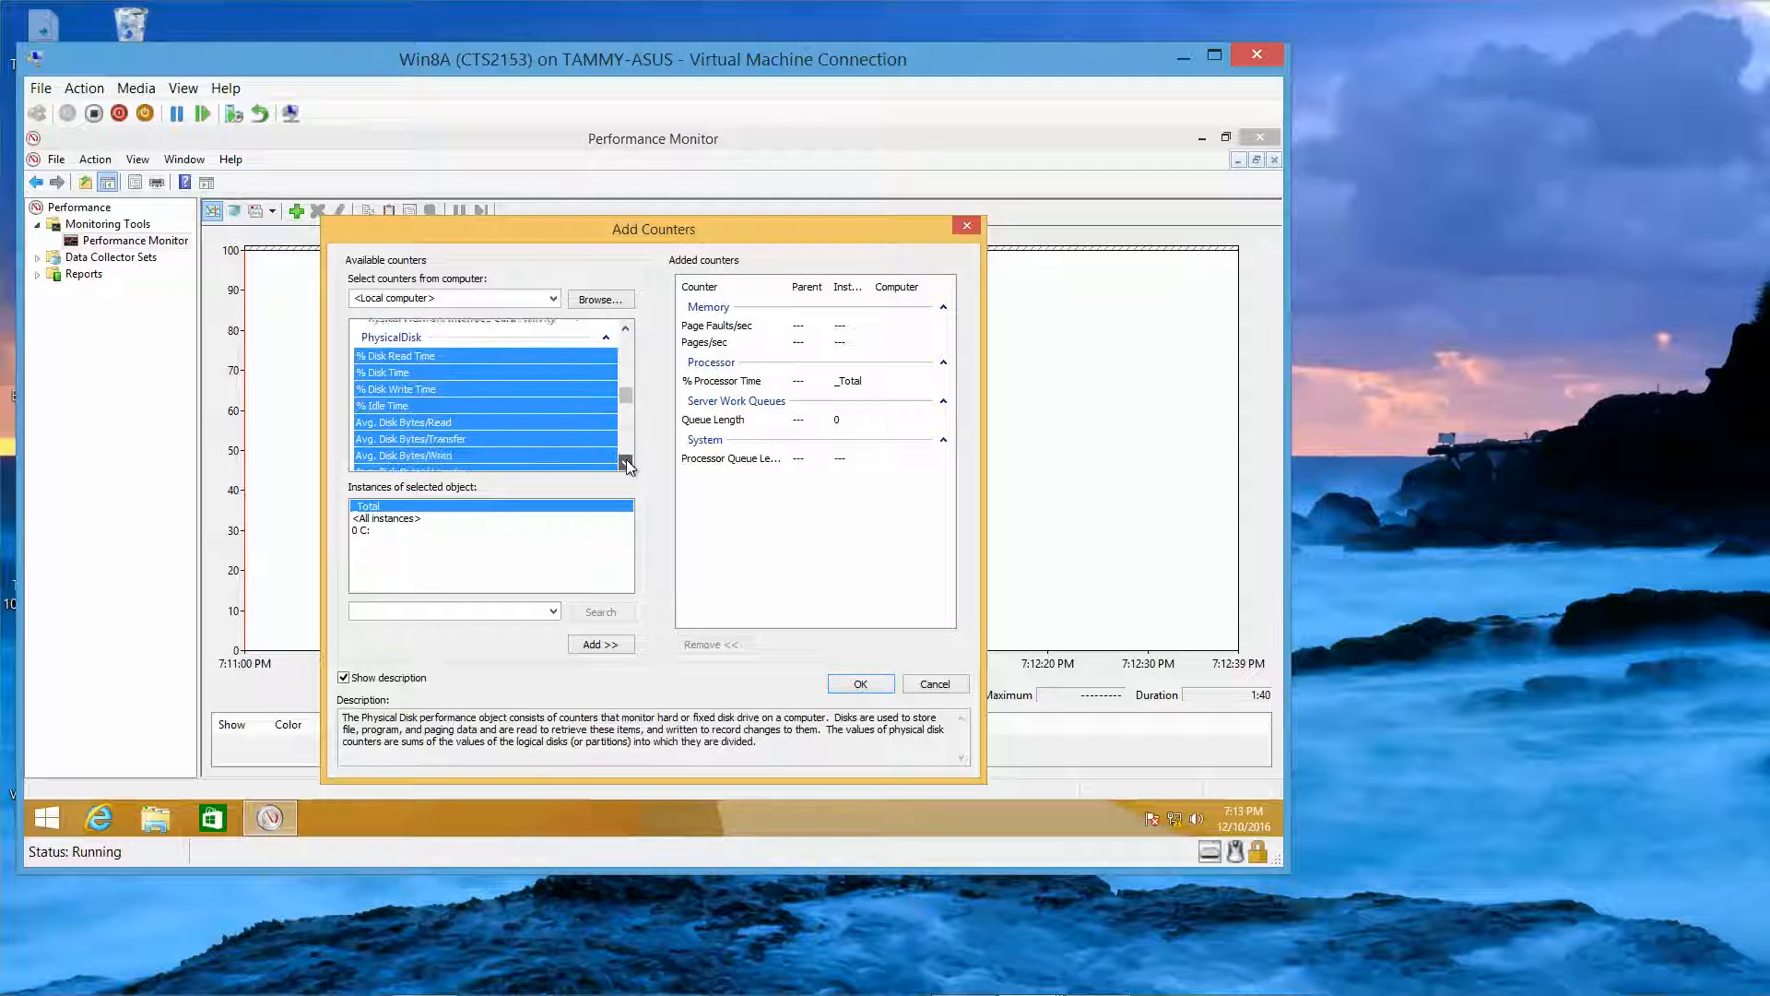
click(628, 464)
click(628, 464)
scroll(628, 464, down, 3)
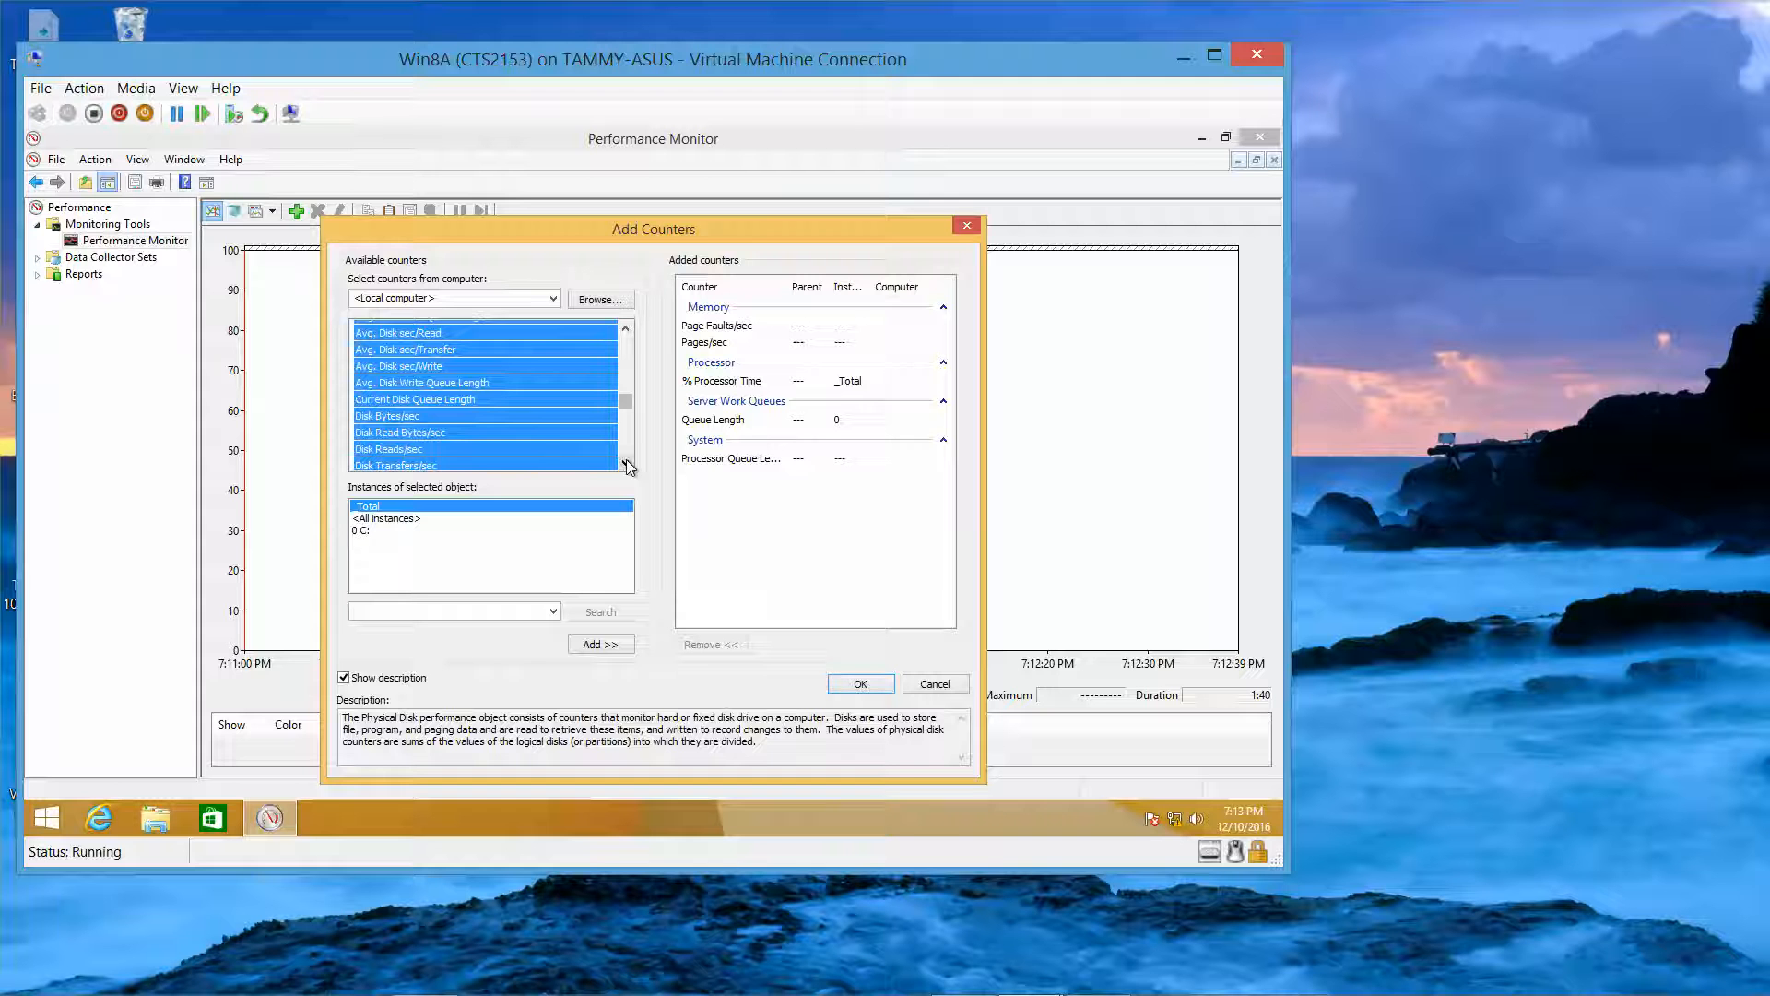
click(509, 401)
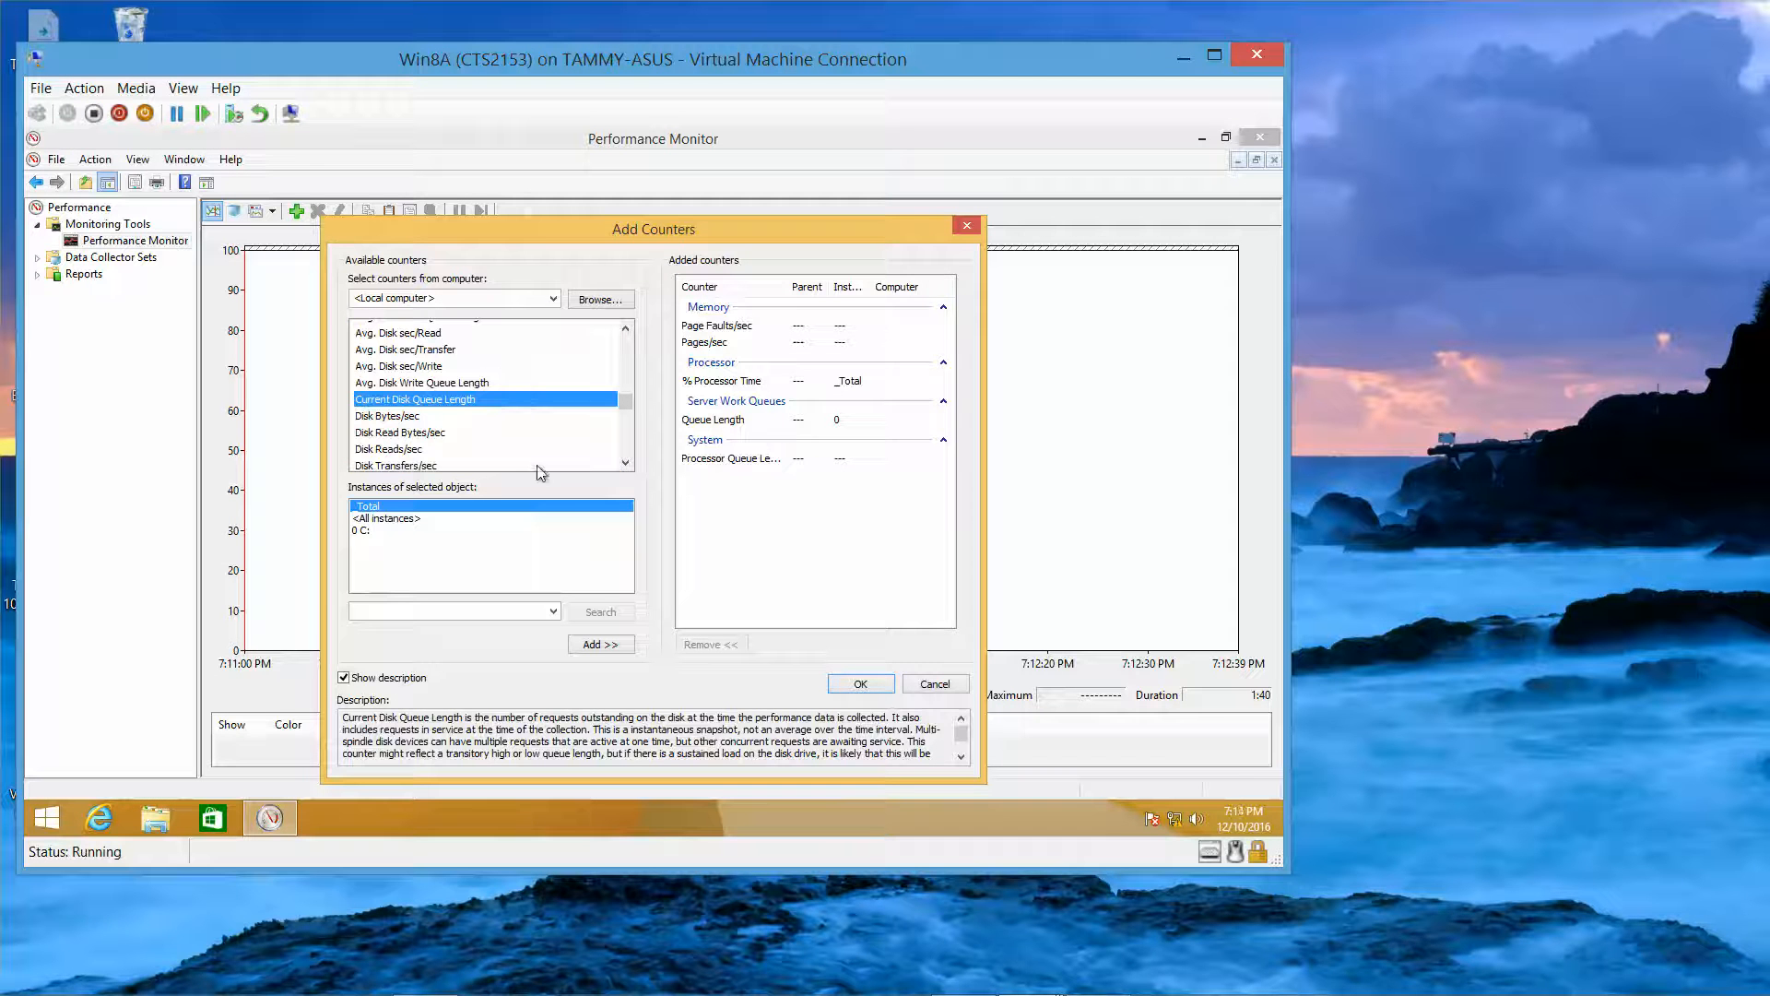
click(601, 645)
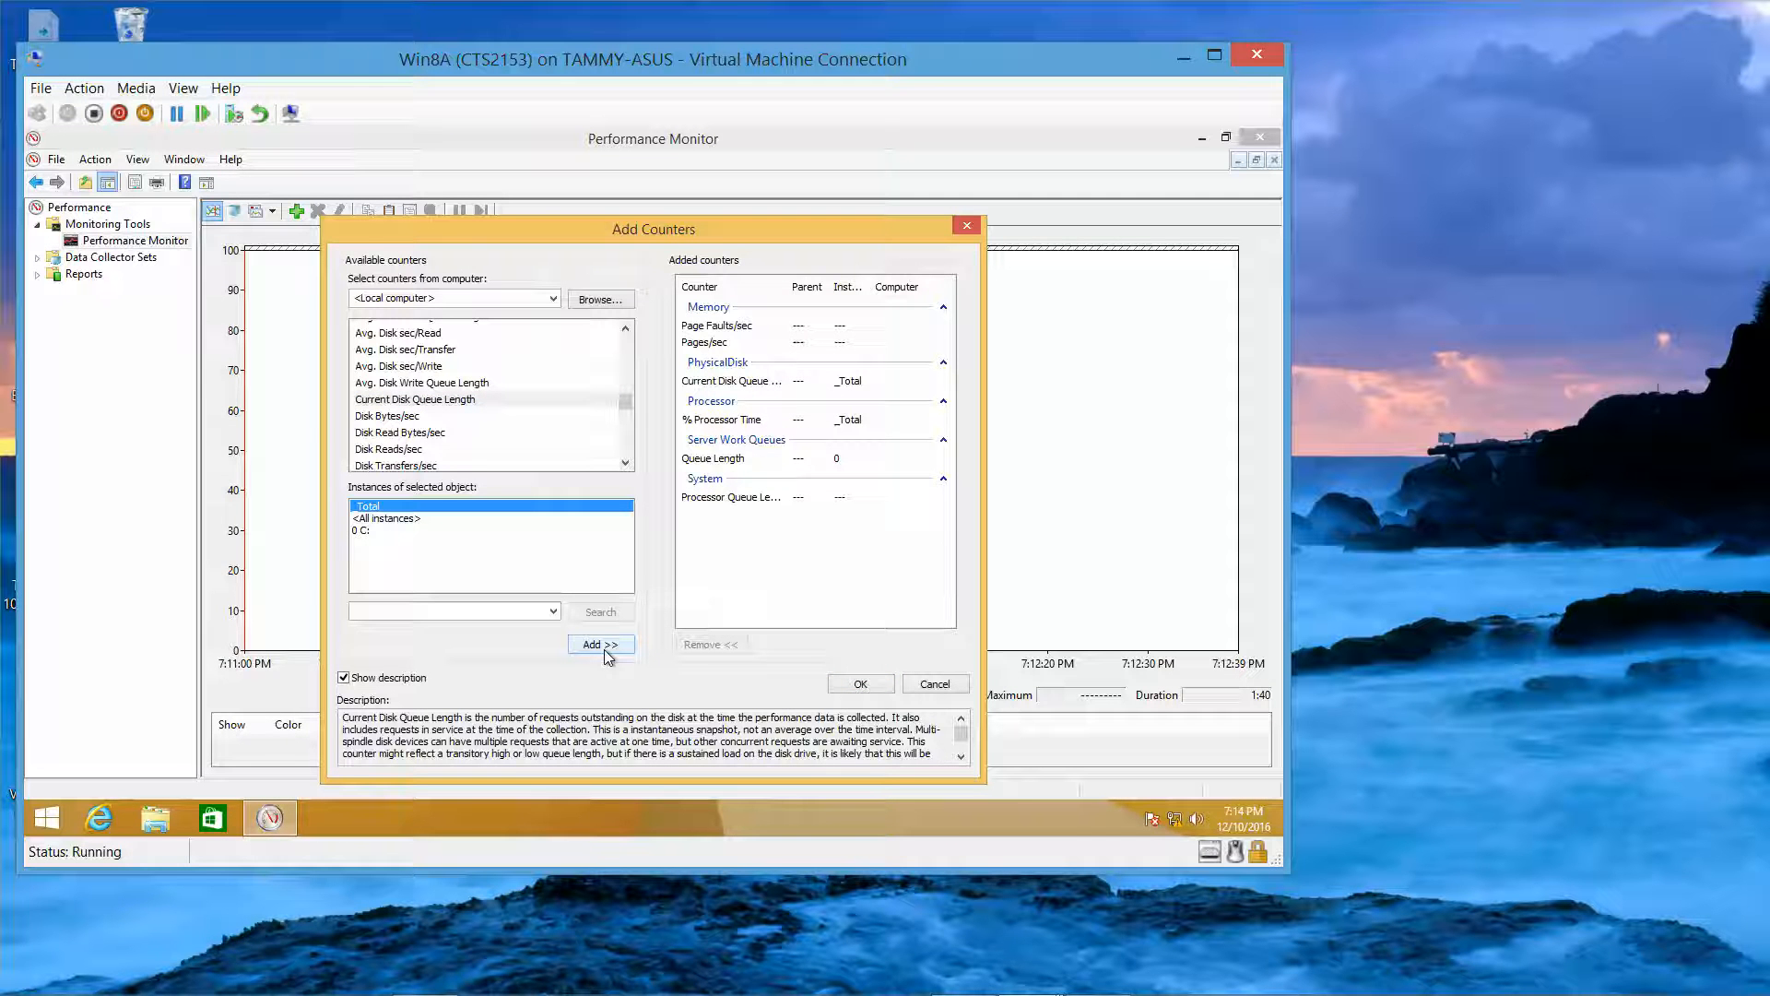
click(855, 684)
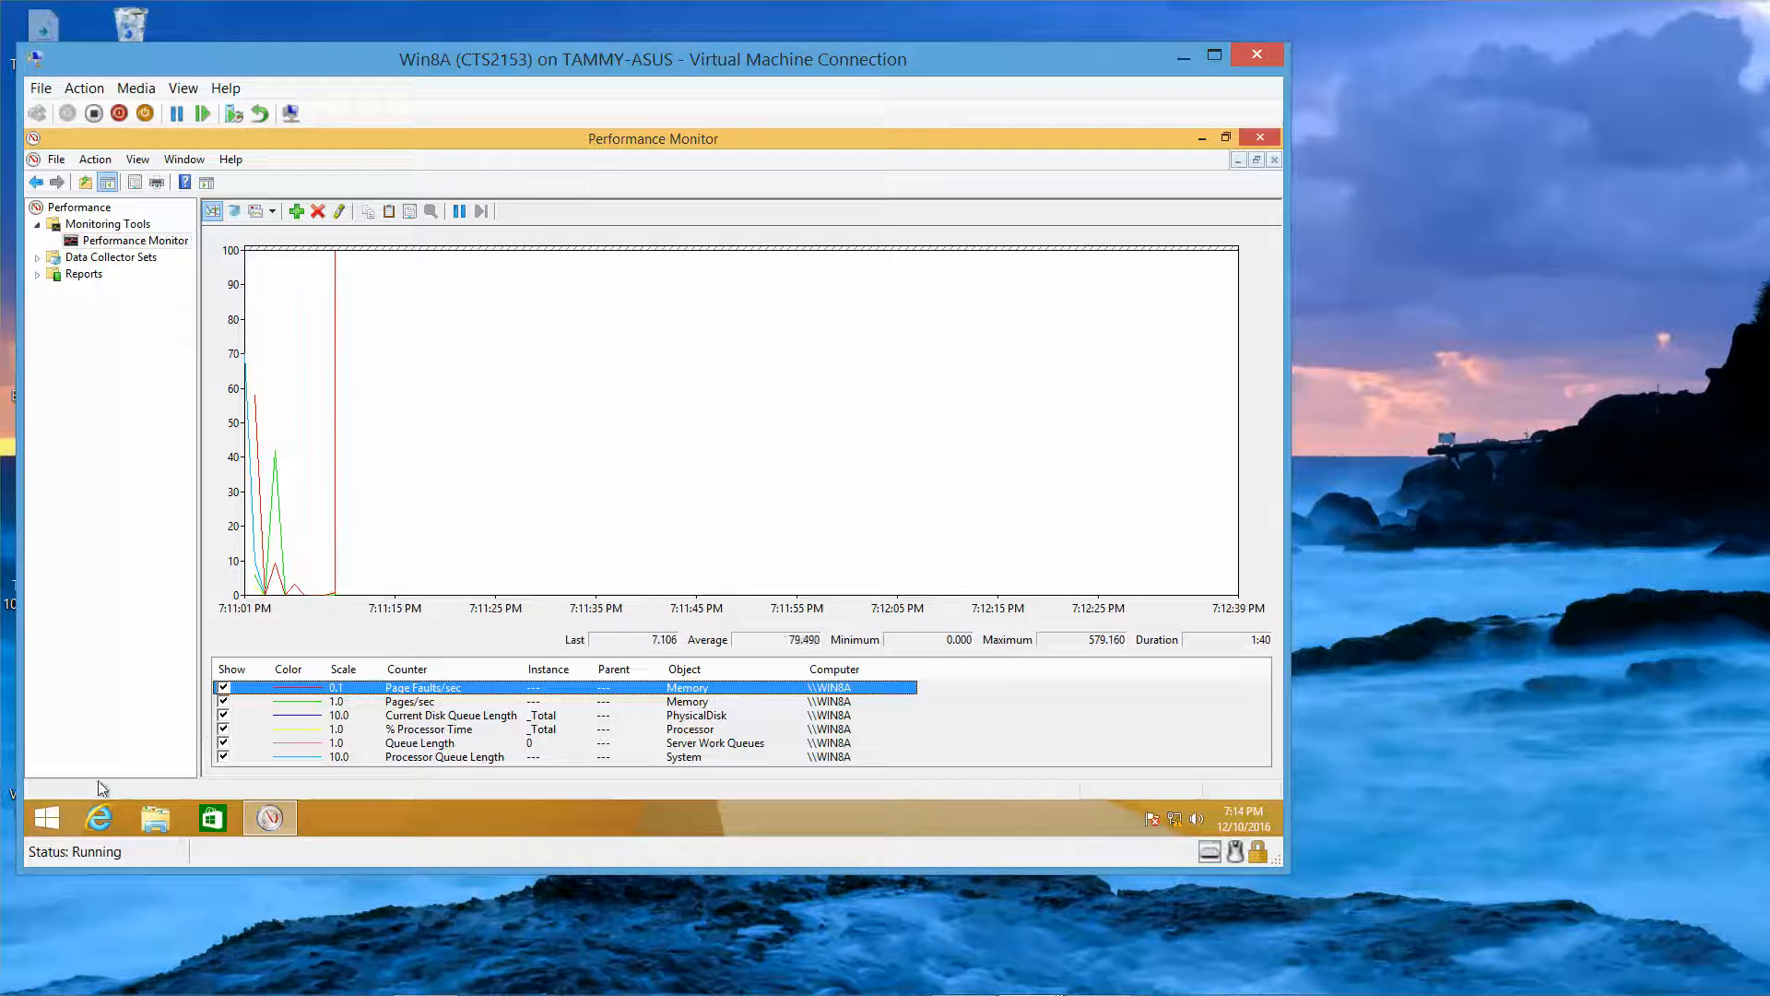
Step: Open Task Manager in the virtual machine and close it again while the performance graph is running
right_click(59, 808)
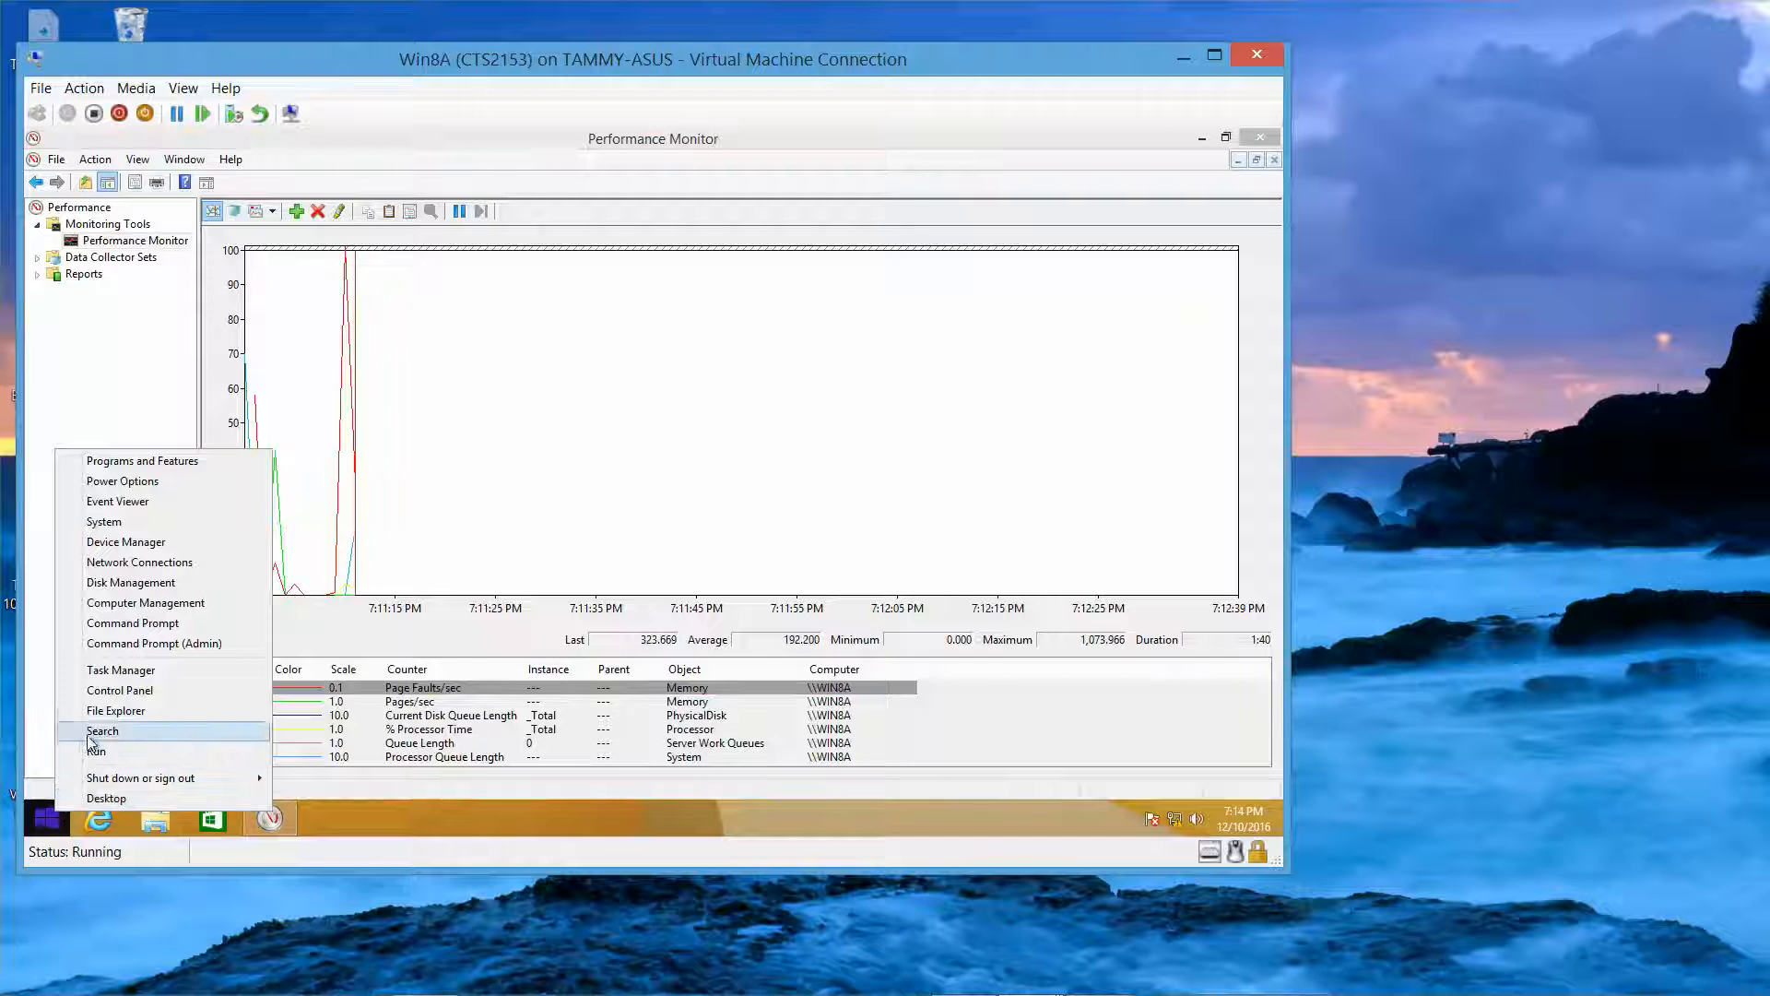
click(119, 667)
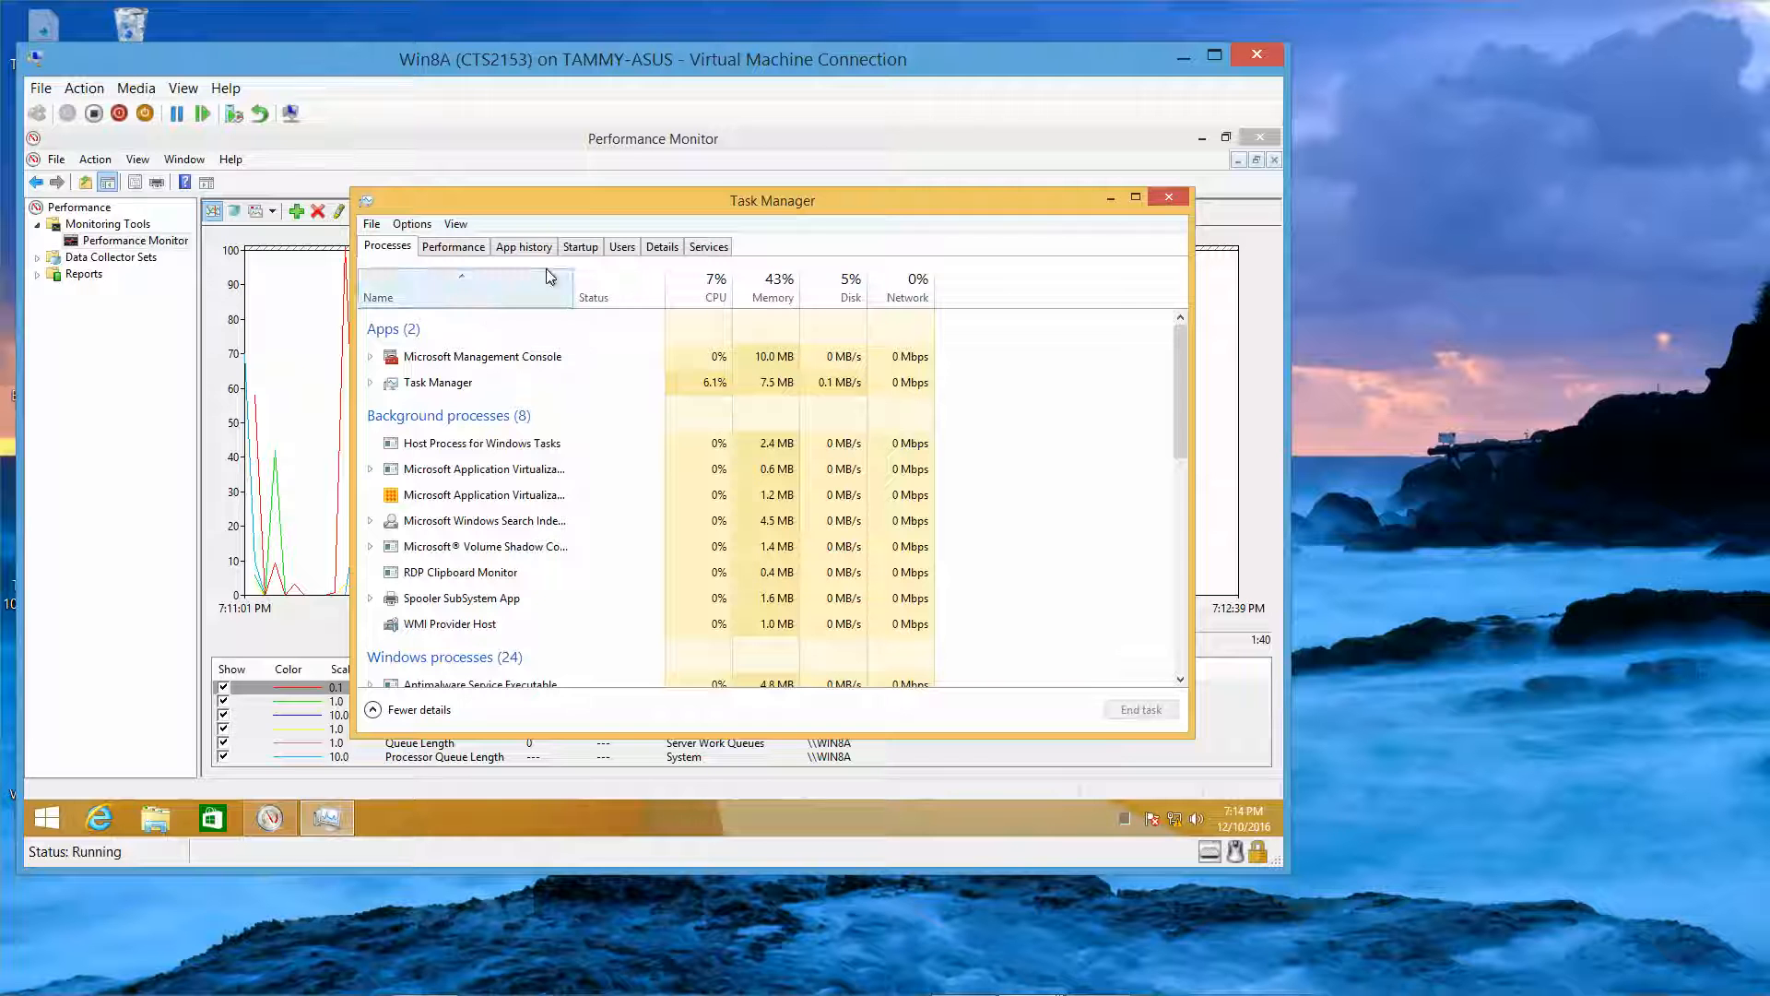
click(1170, 198)
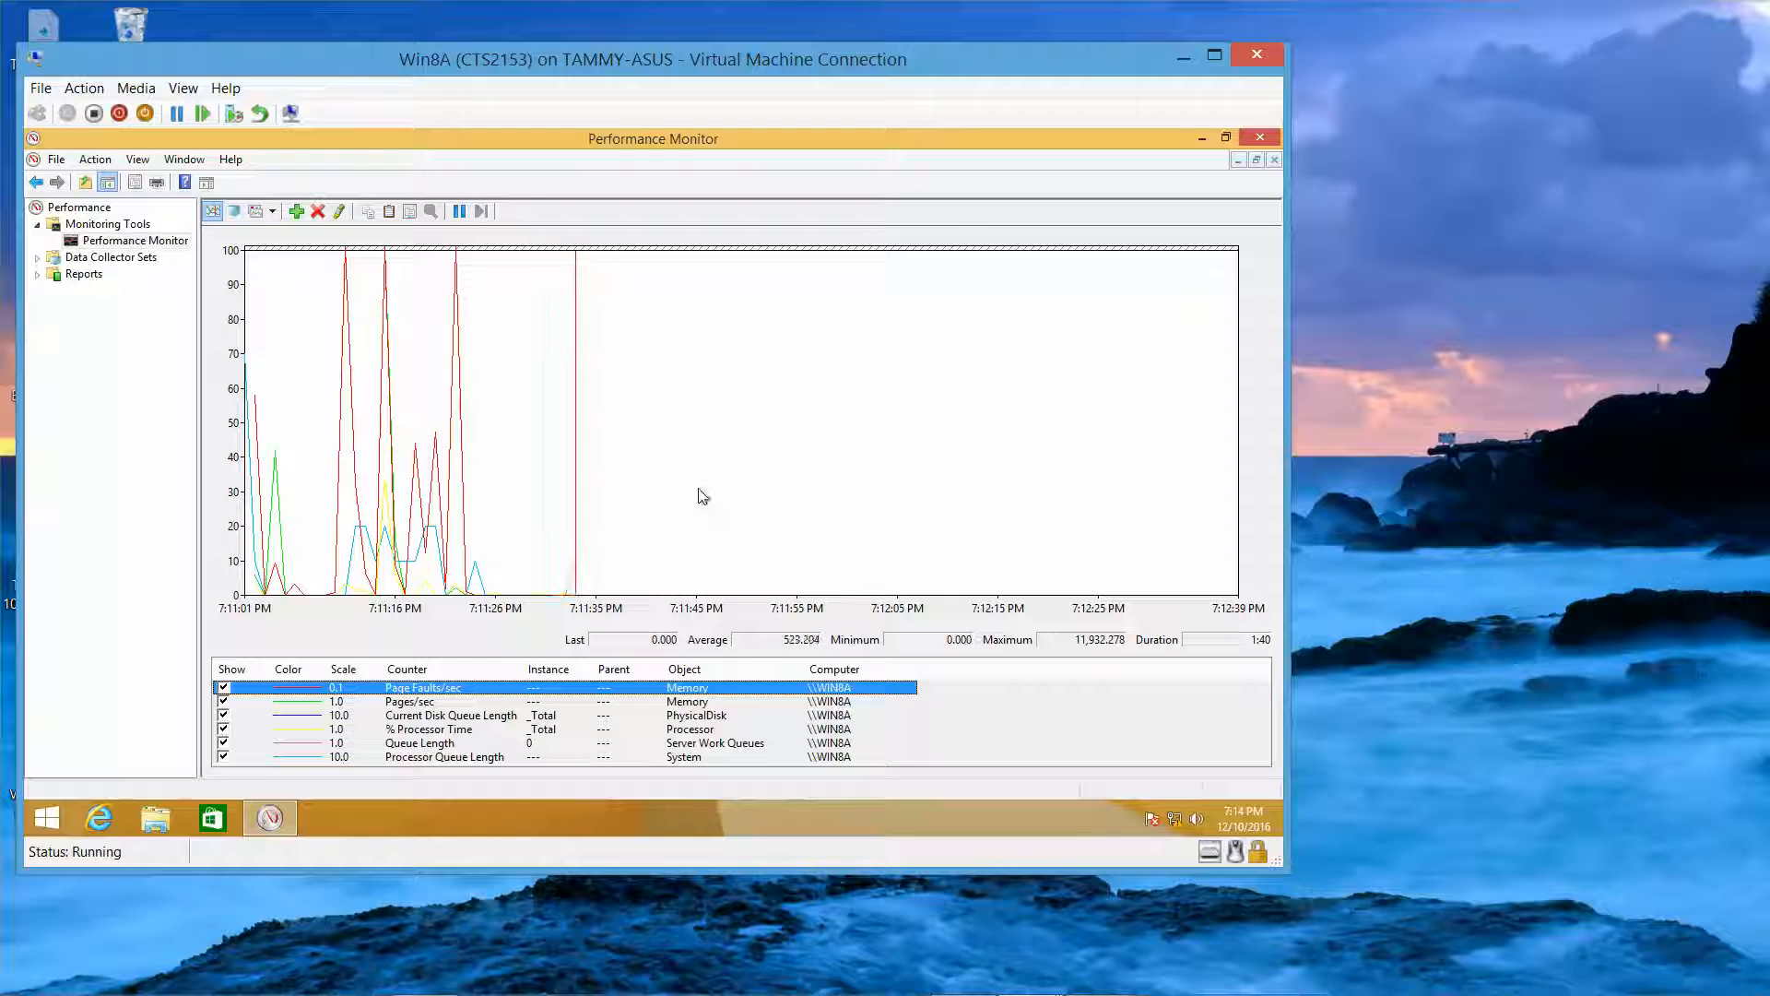
Step: View the counters as a histogram bar and as a report, and switch back to the line graph
click(275, 214)
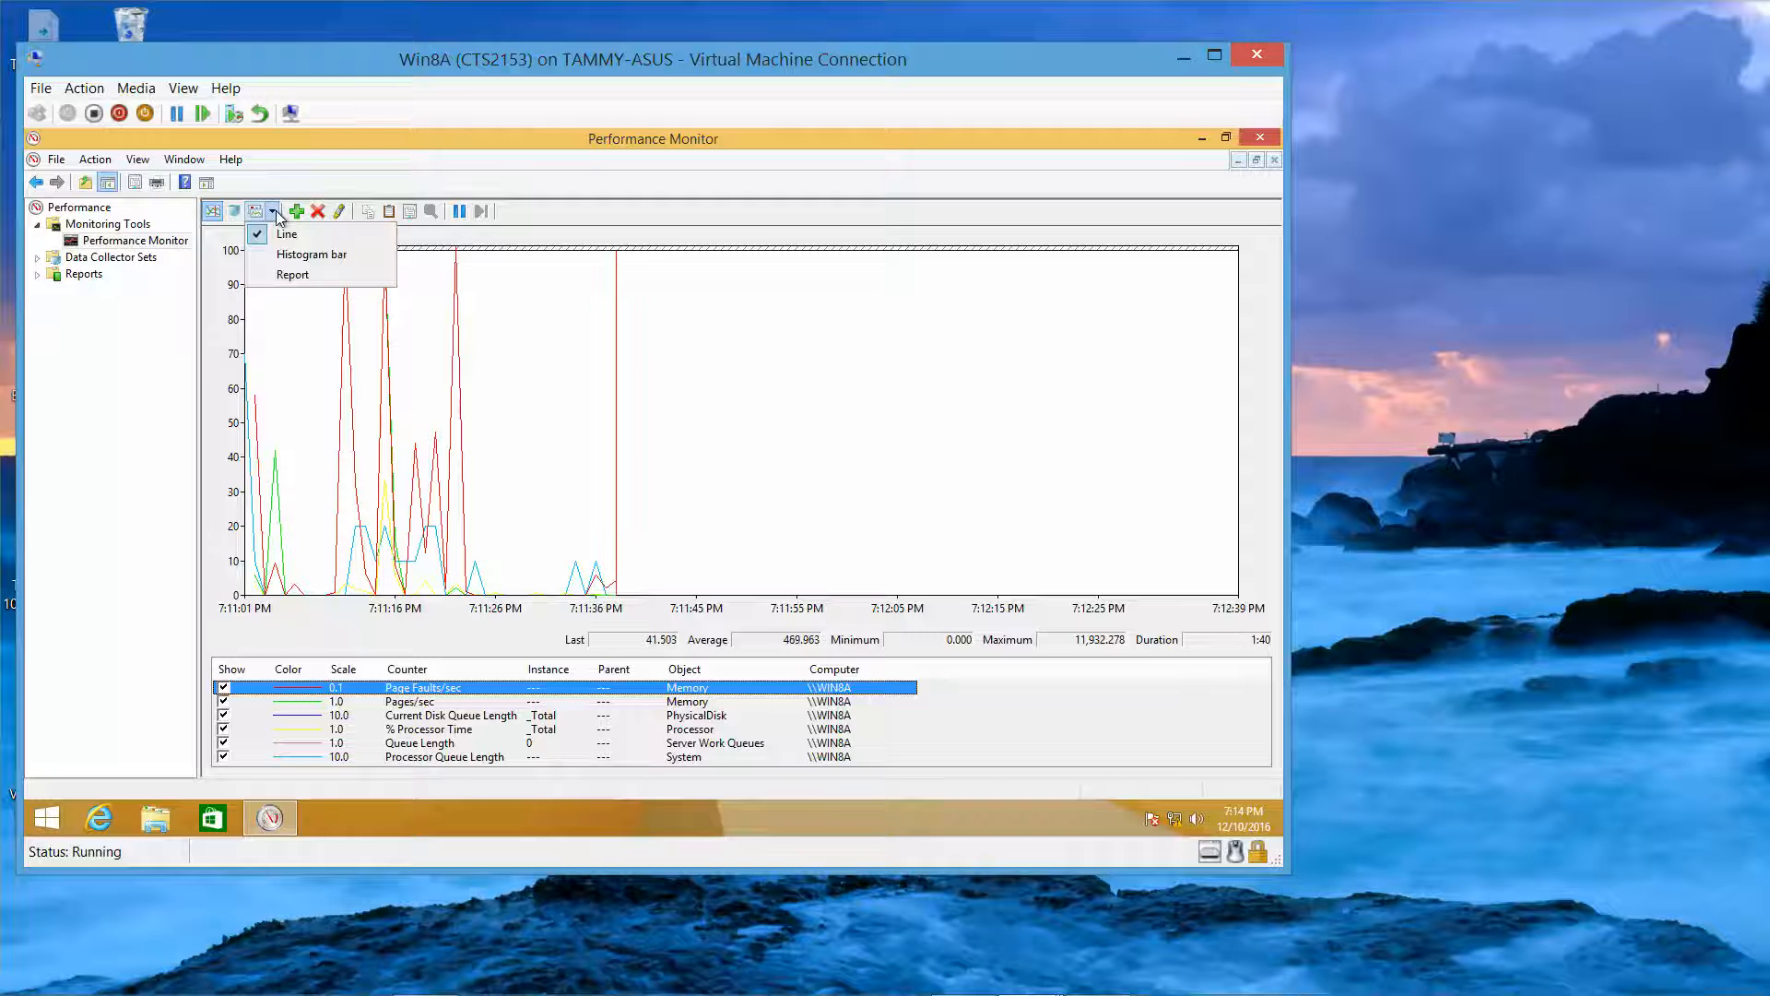
click(288, 256)
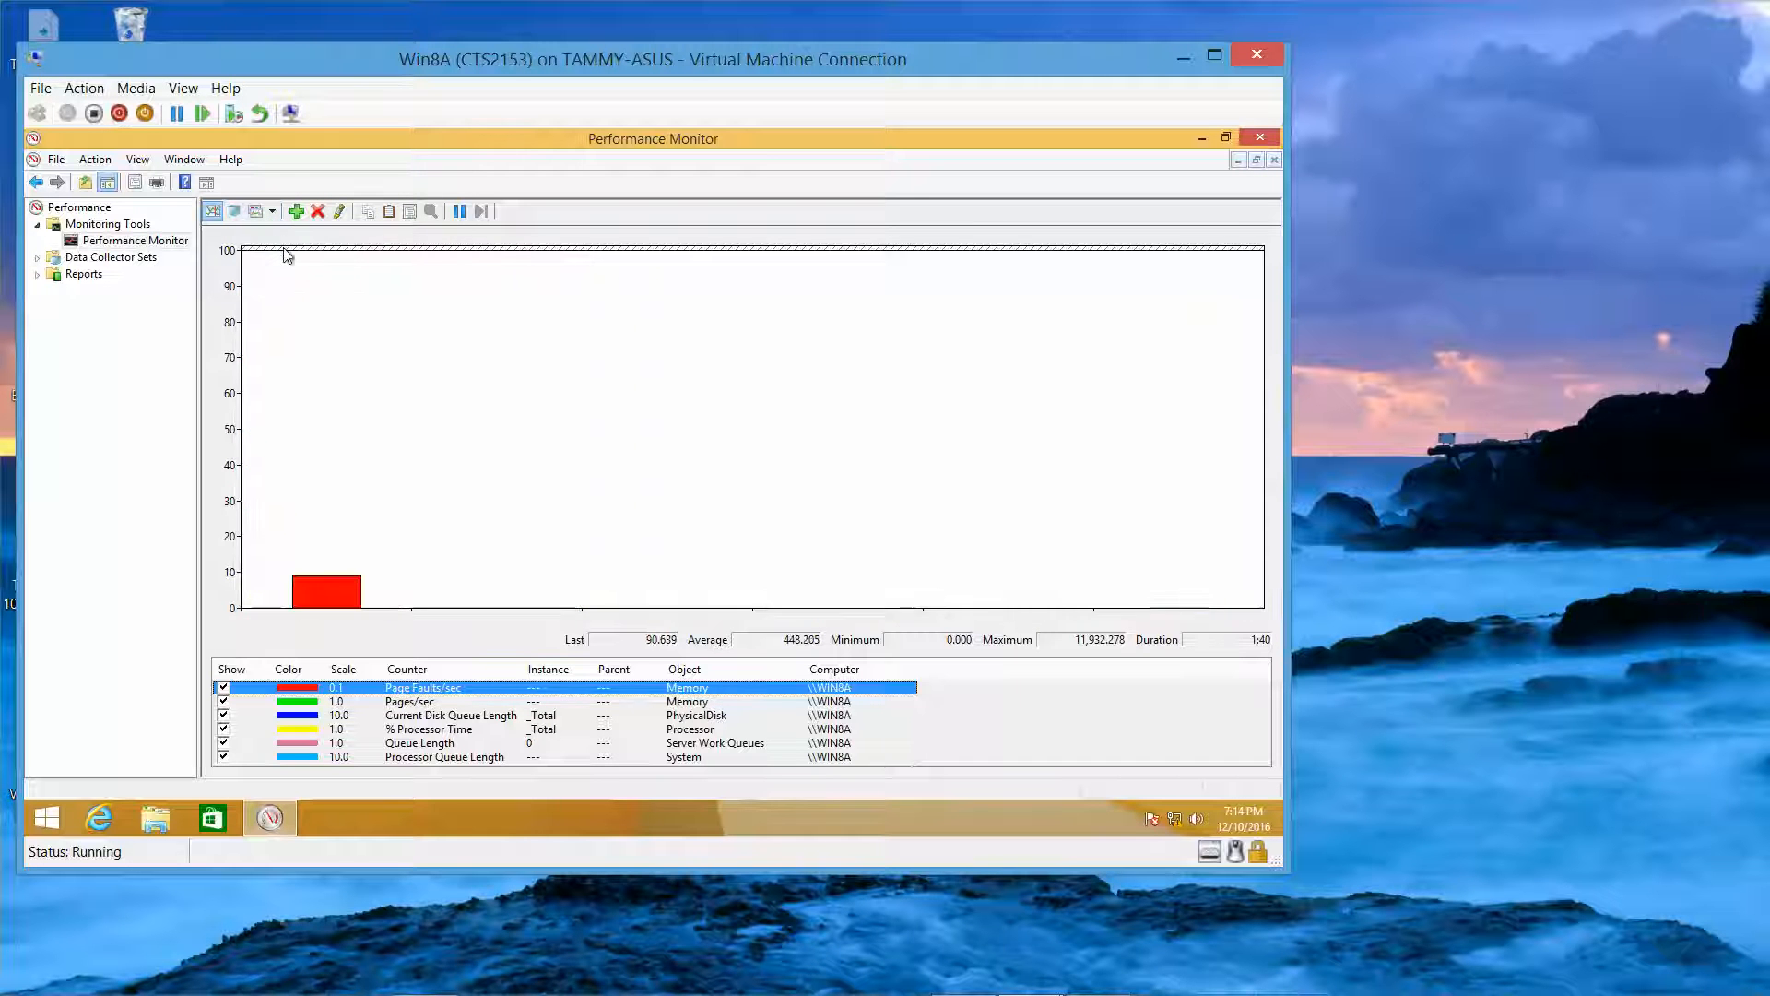
click(273, 213)
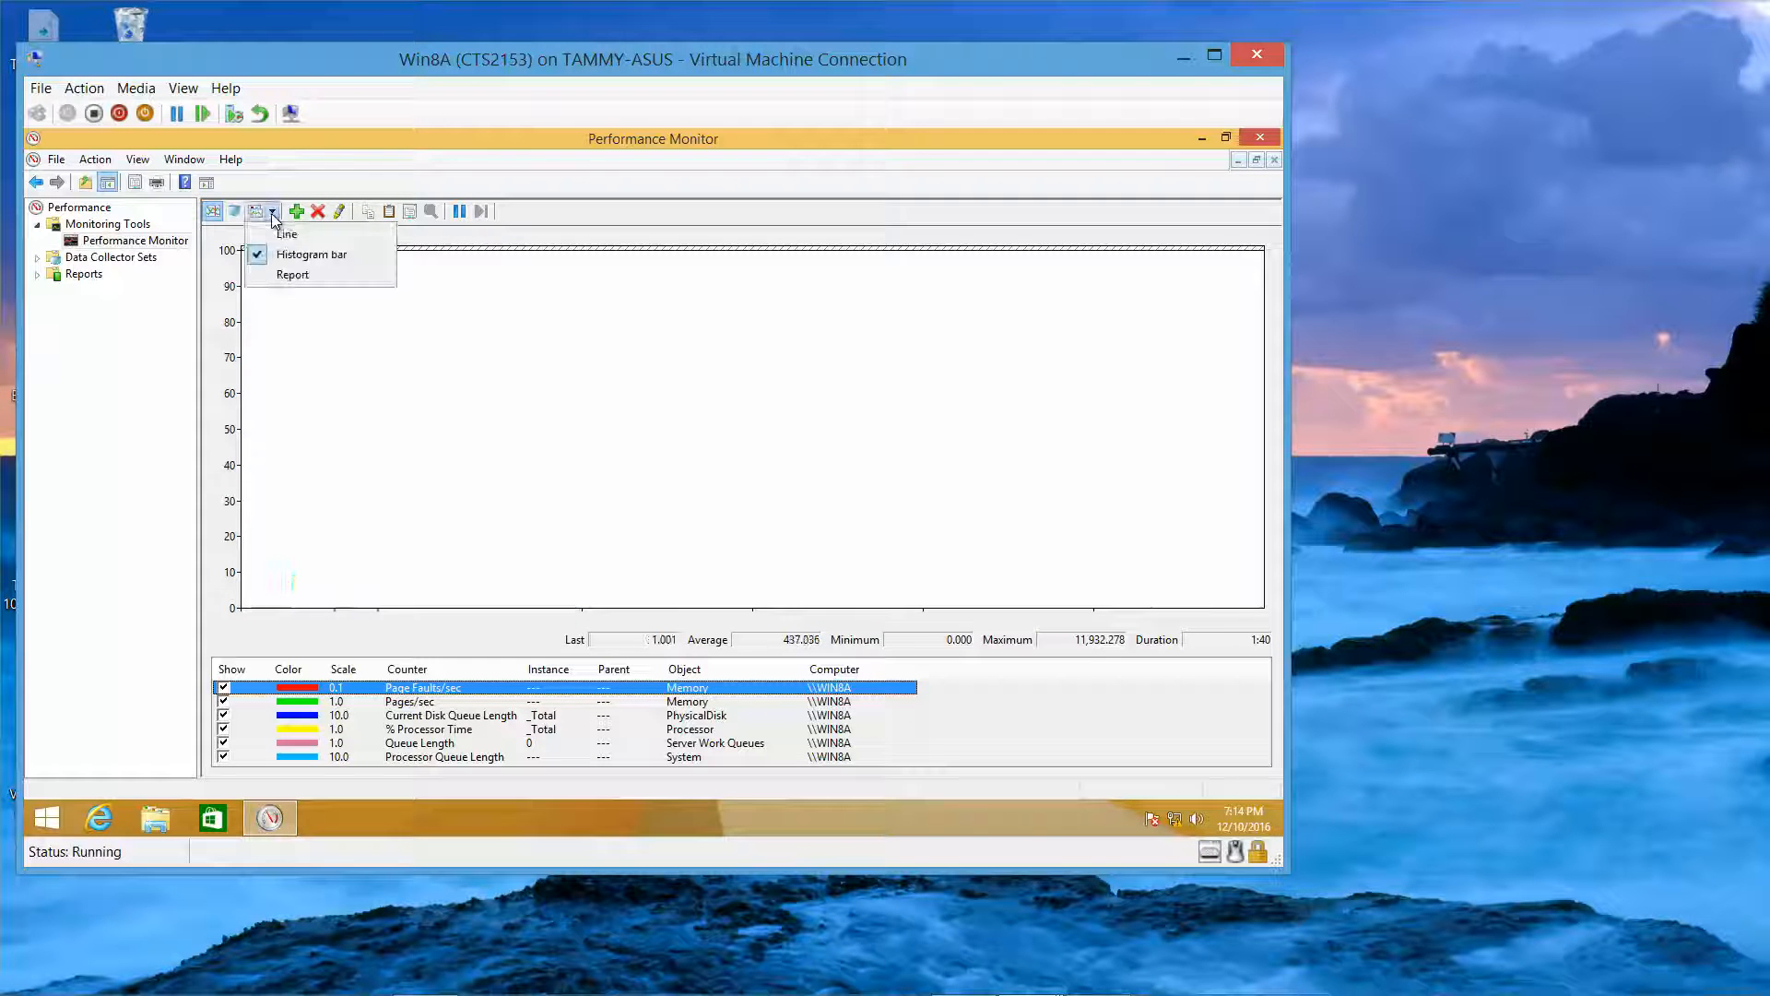
click(286, 274)
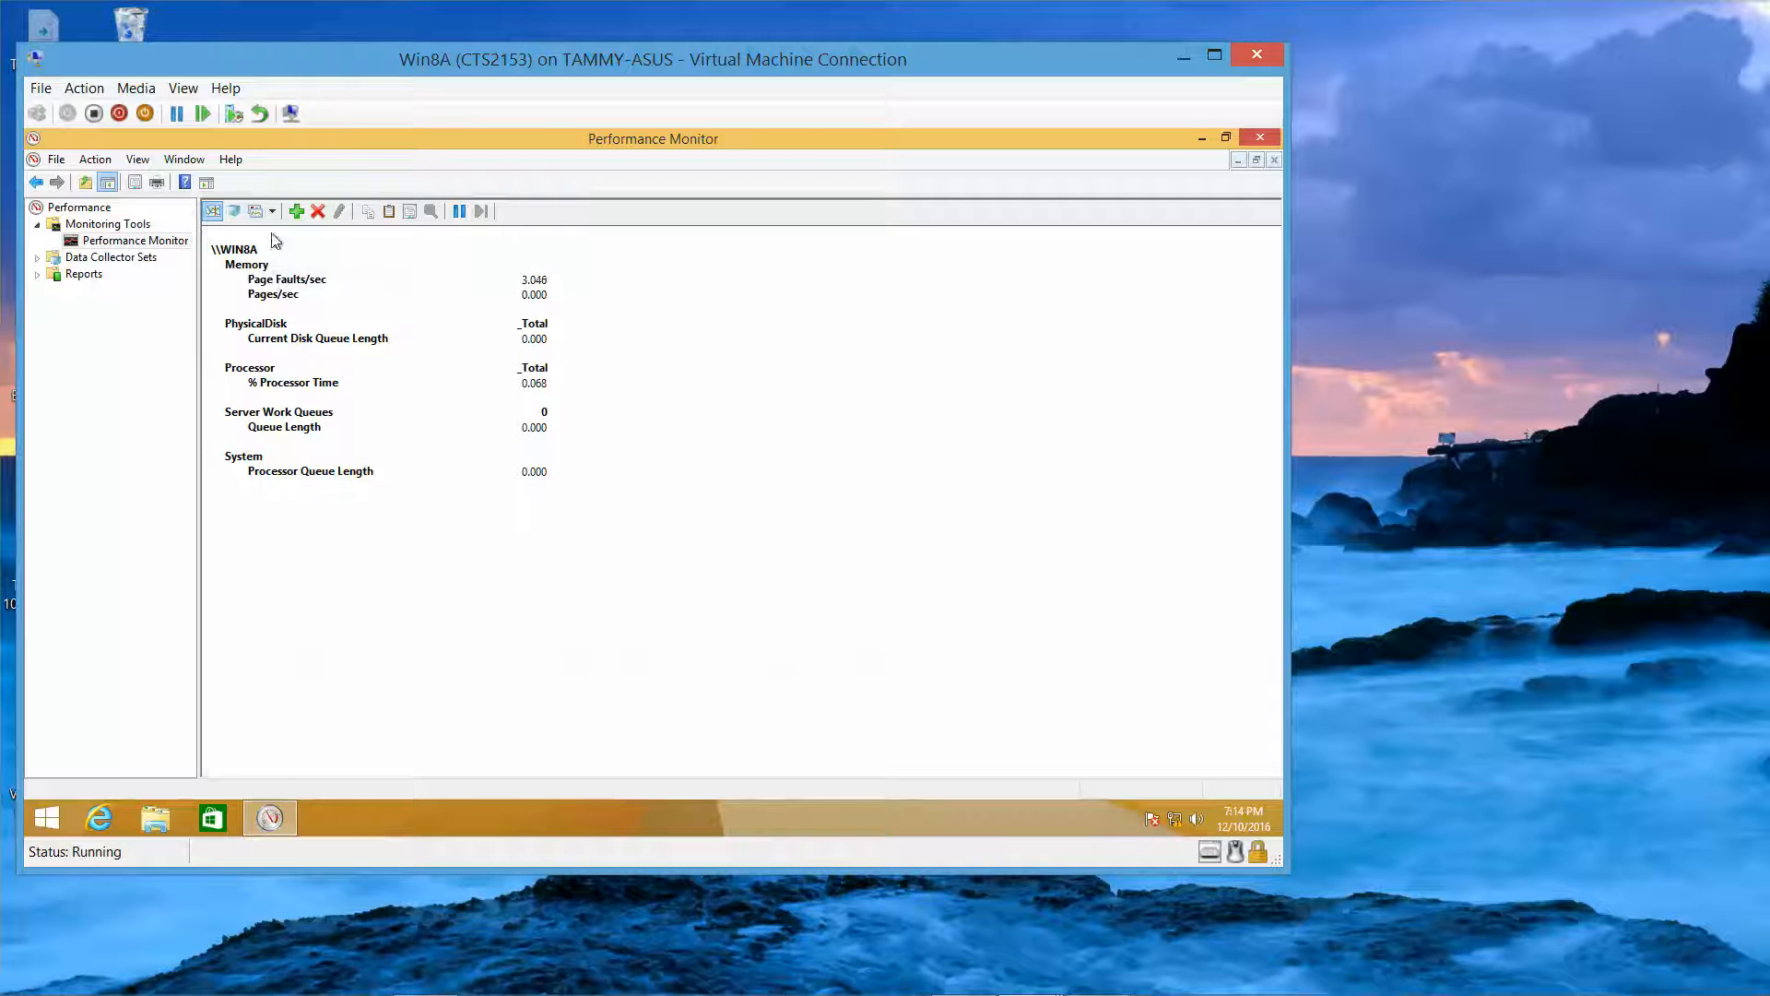
click(273, 213)
click(282, 236)
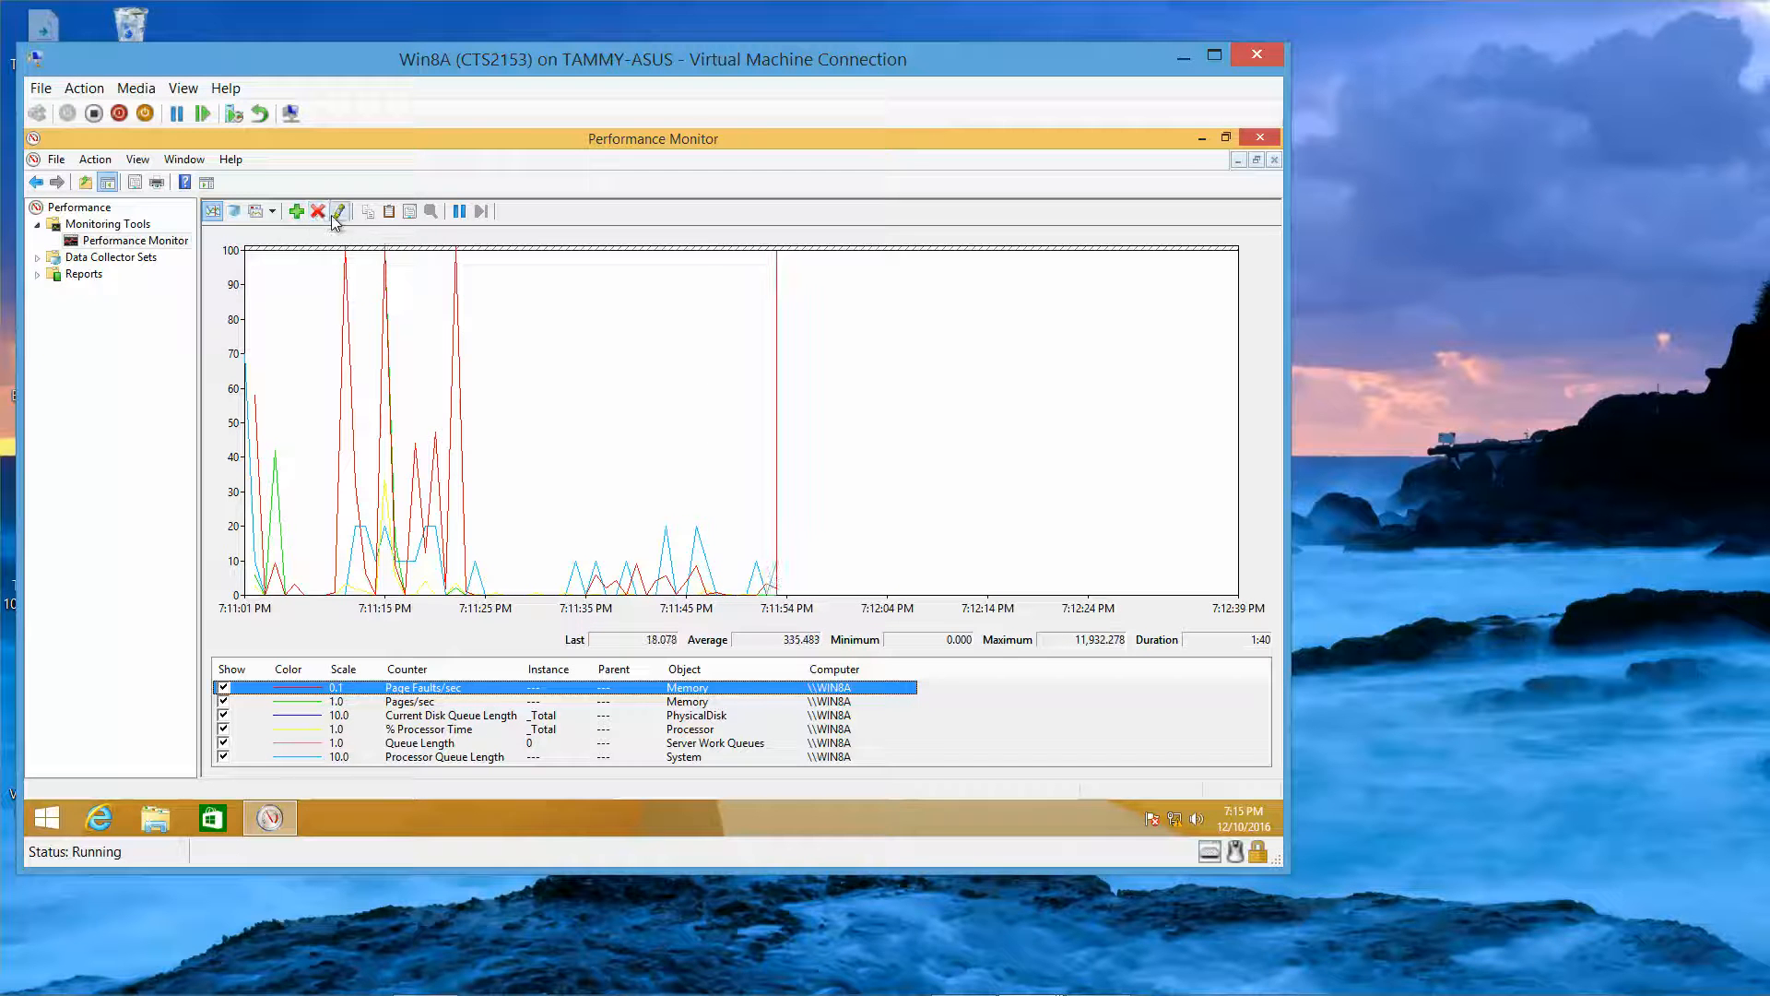
Step: In the graph properties, set the Processor % Processor Time counter to the thickest line width and the colour red
click(411, 214)
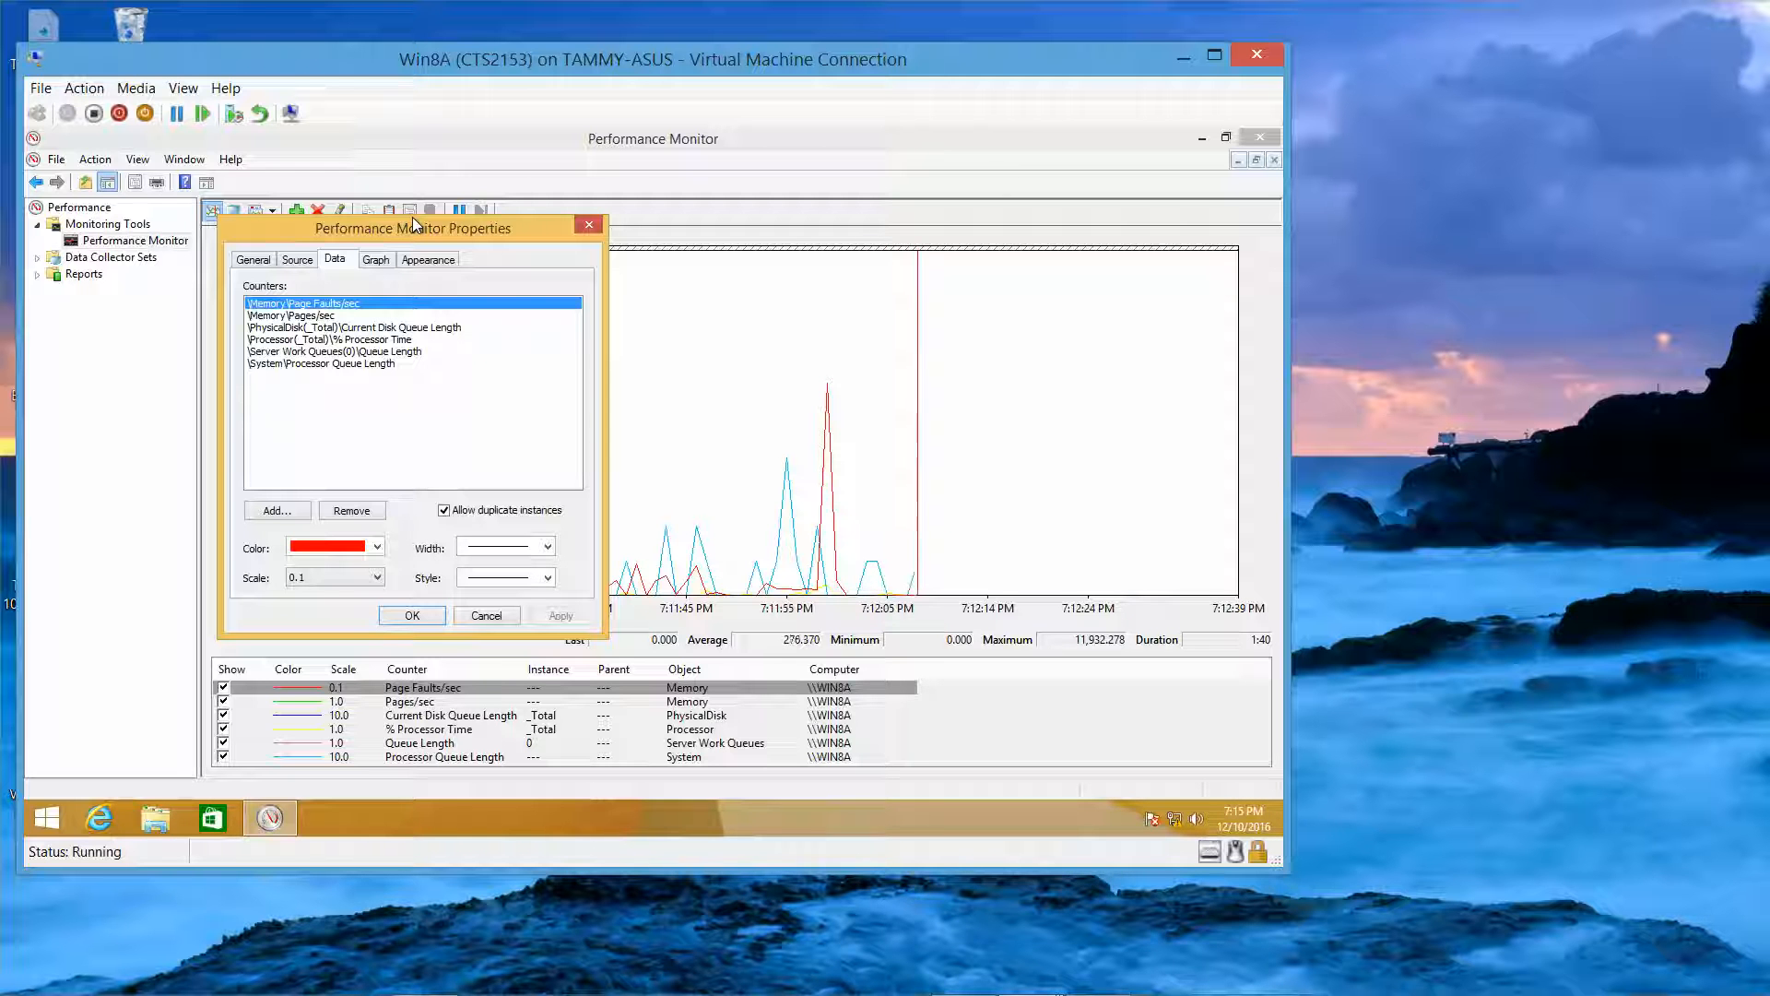
click(384, 338)
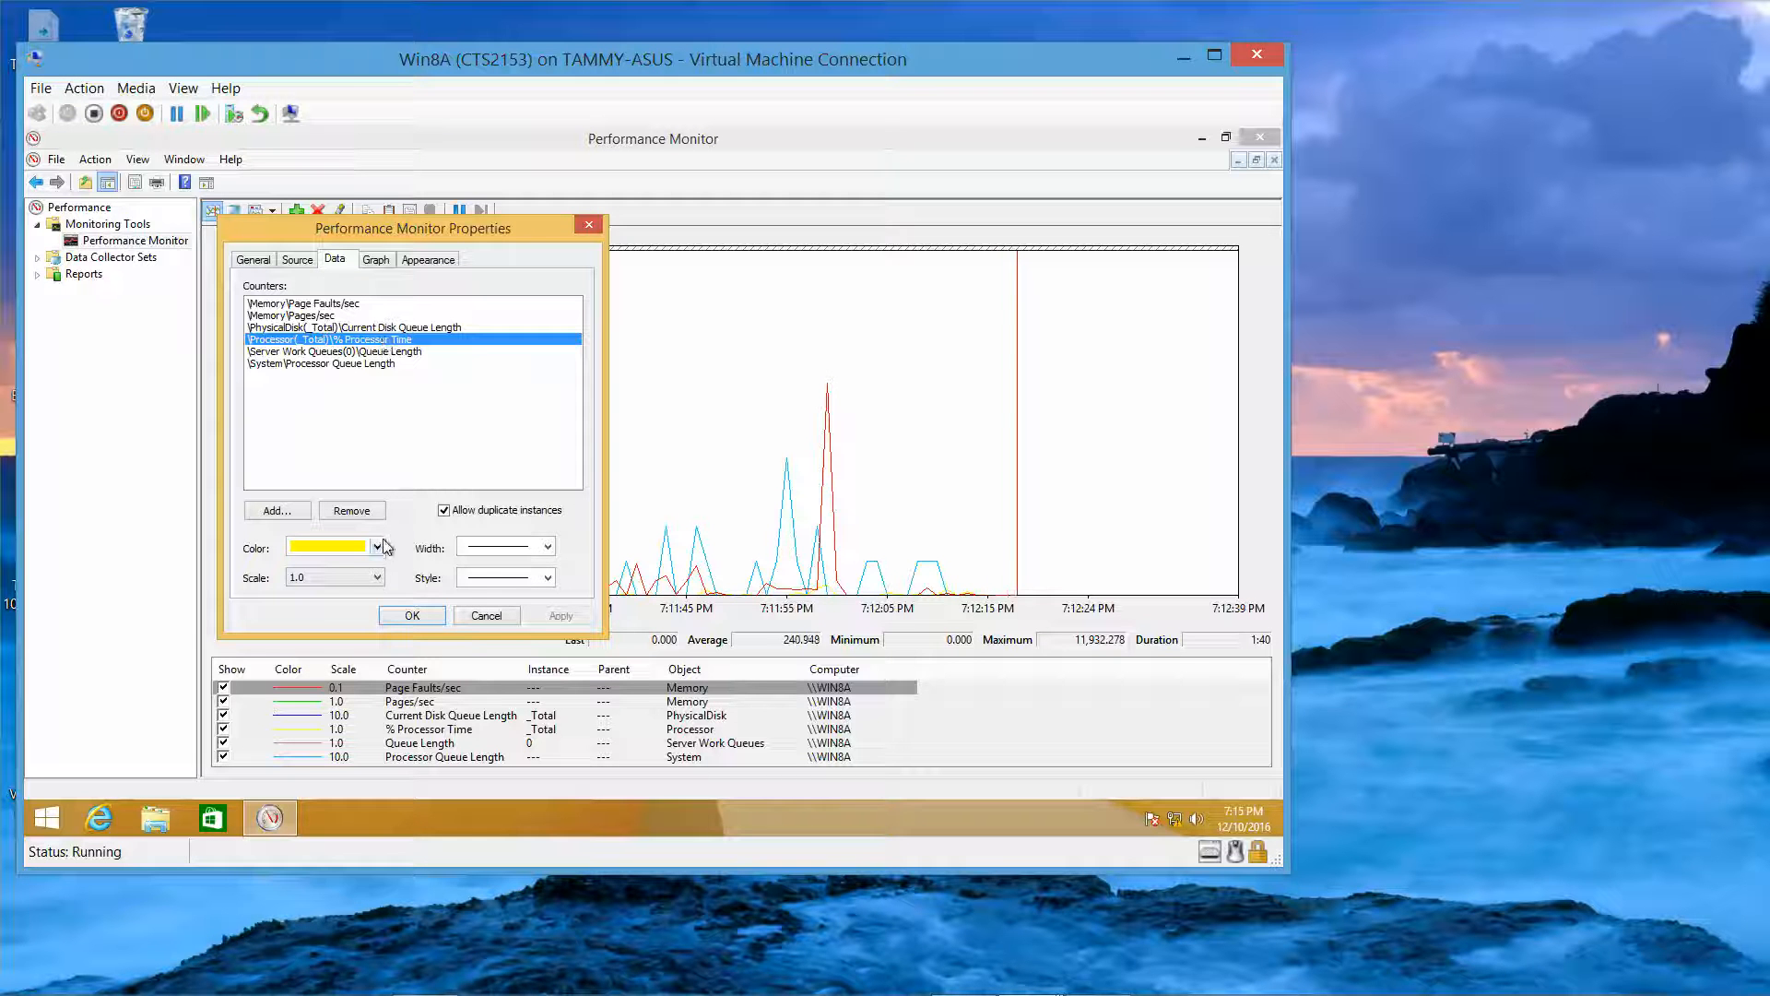
click(544, 548)
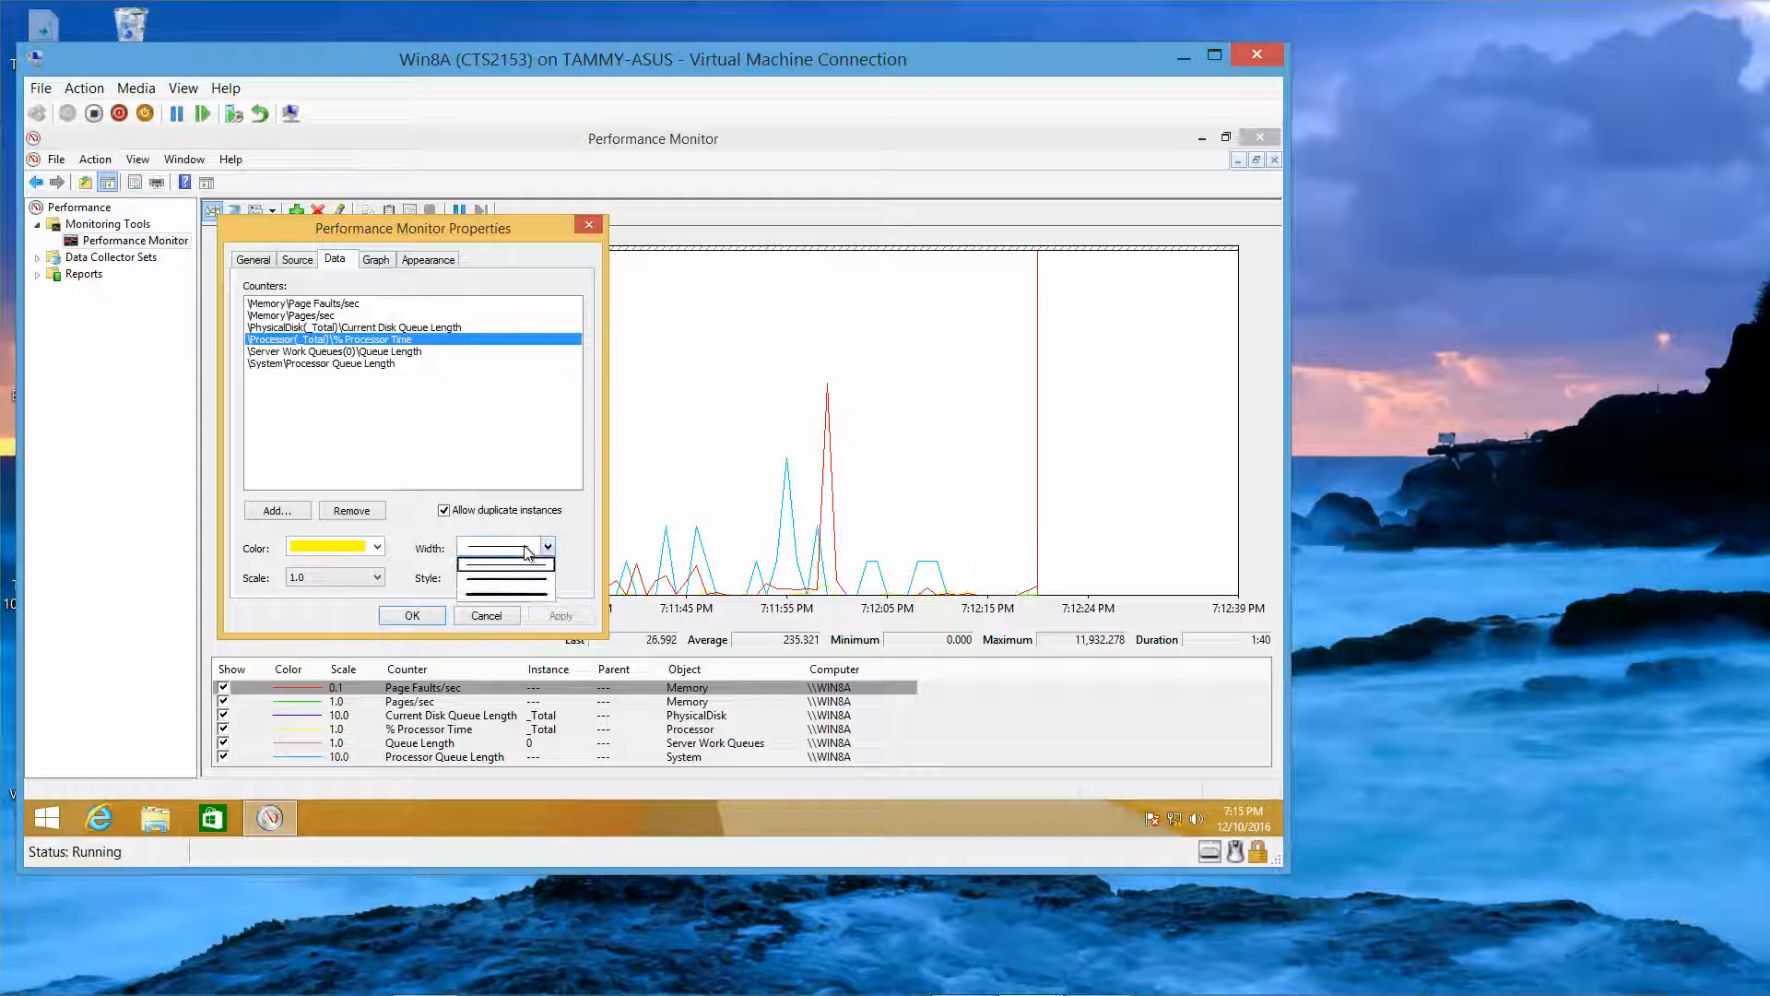
click(539, 594)
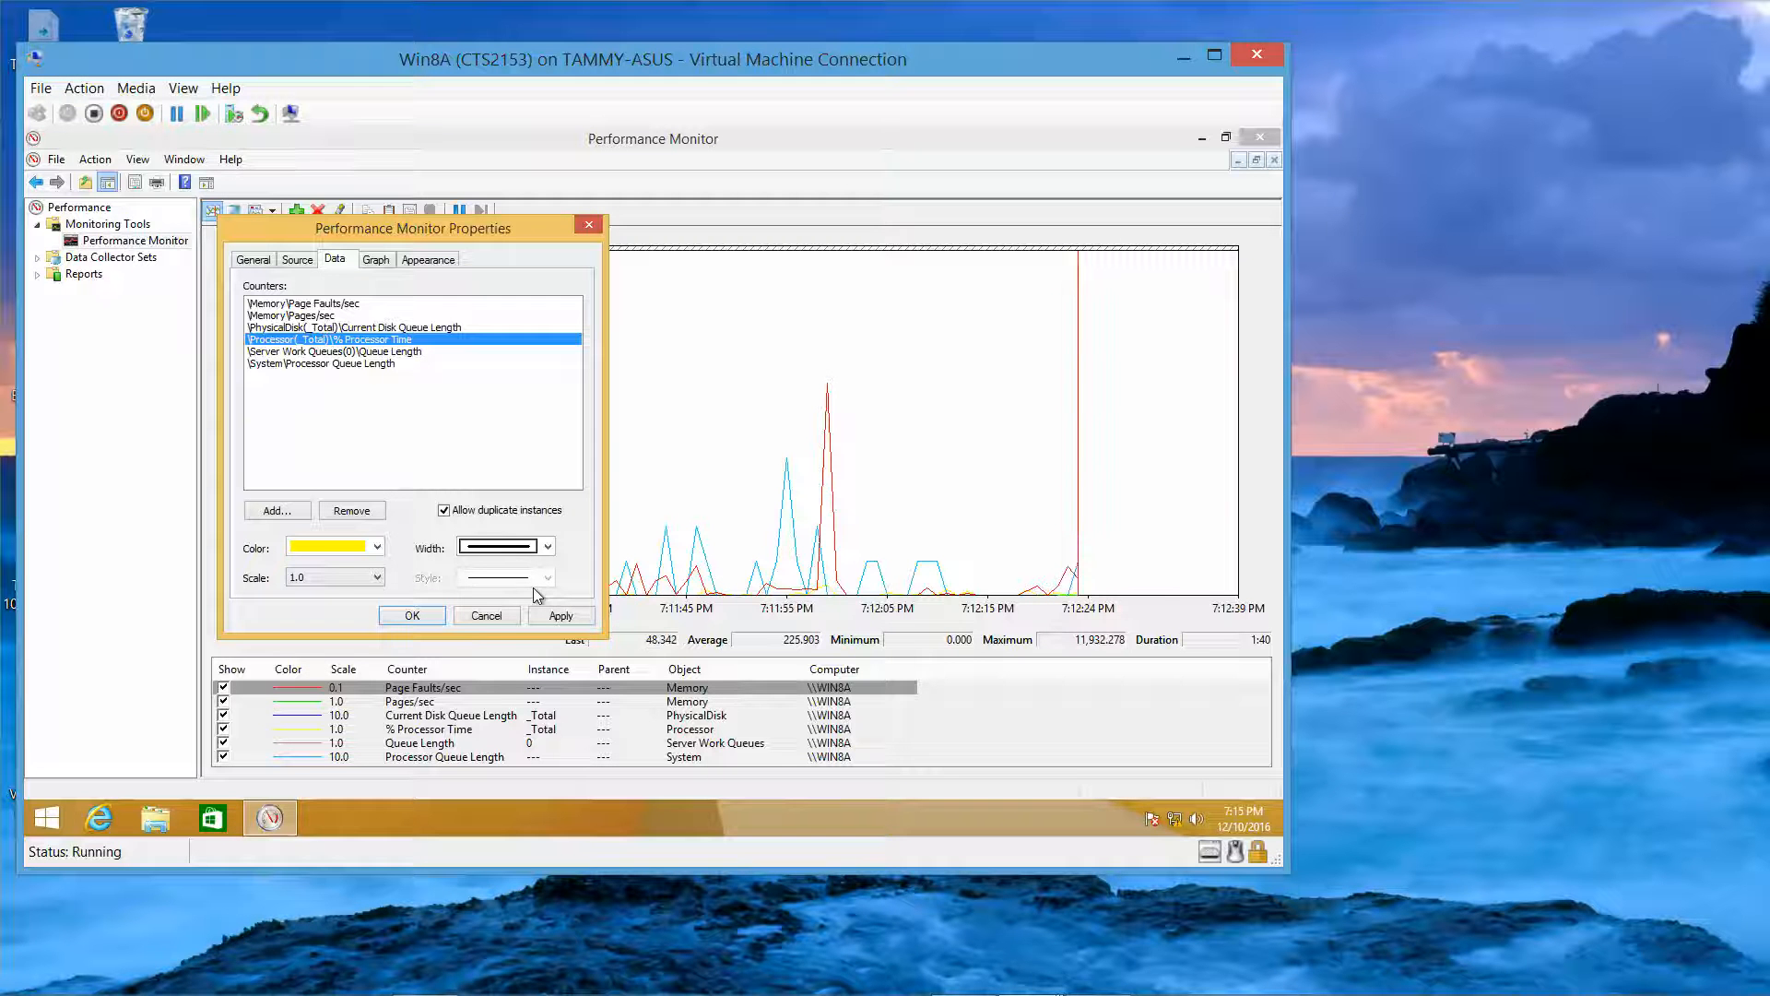
click(377, 546)
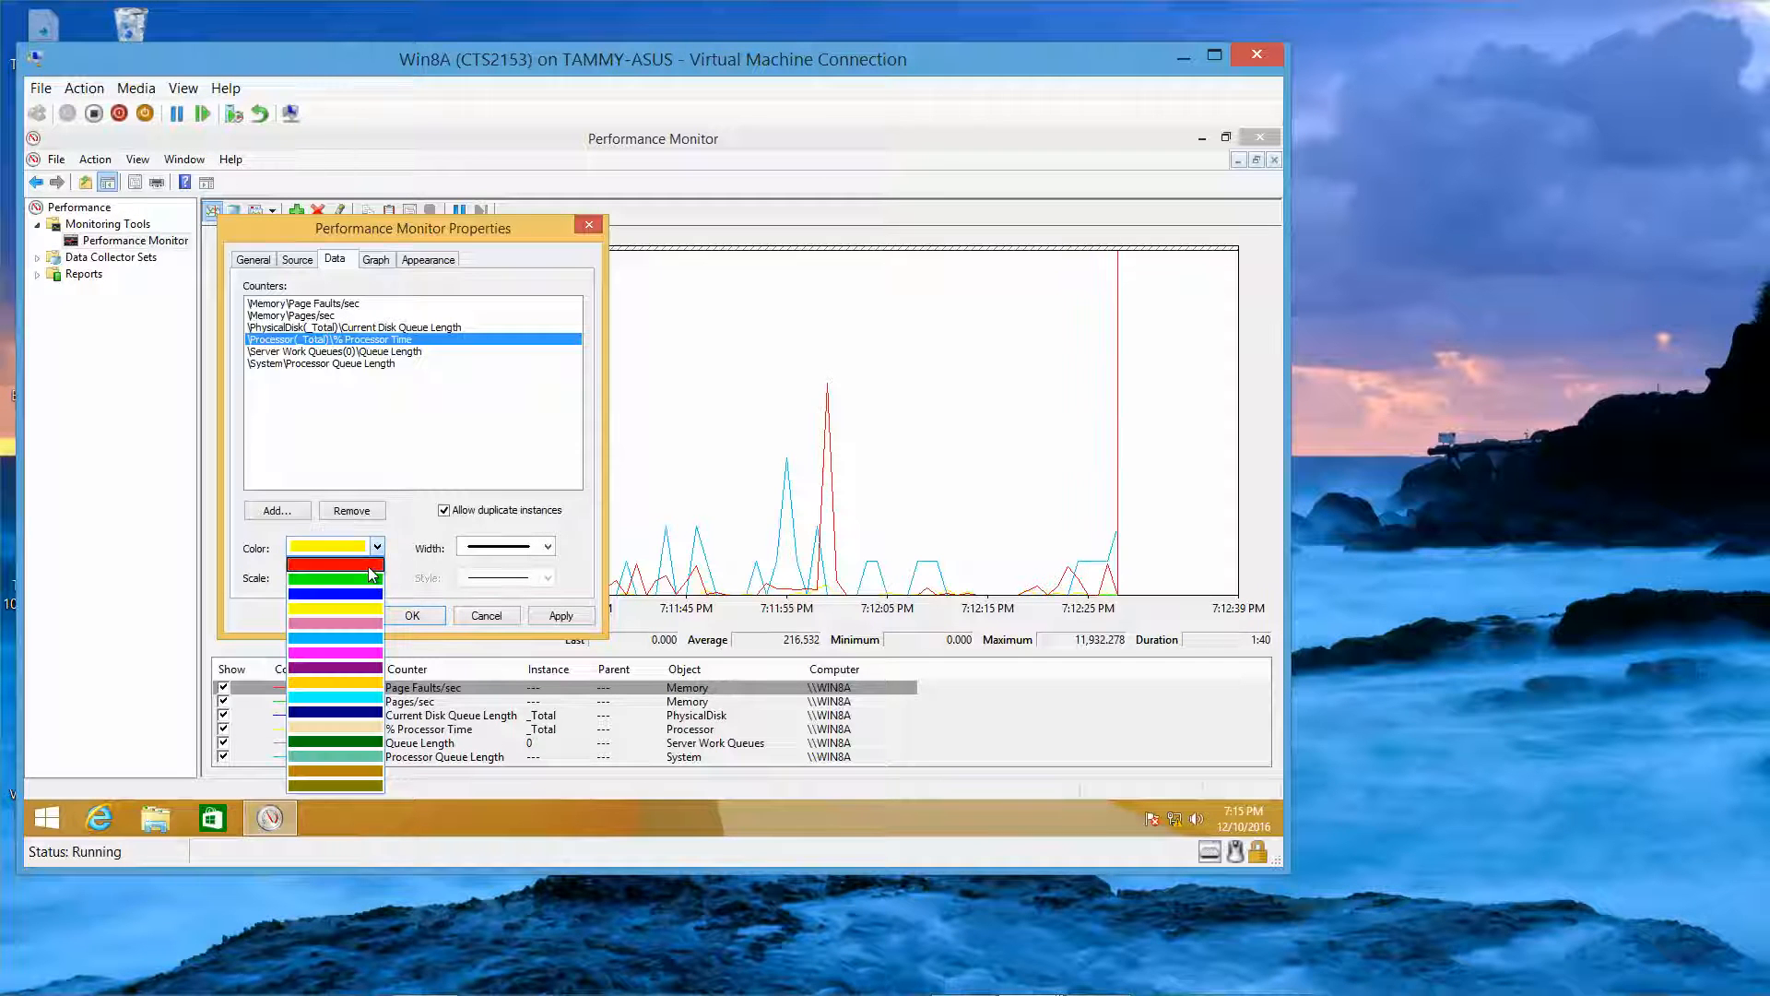
click(374, 574)
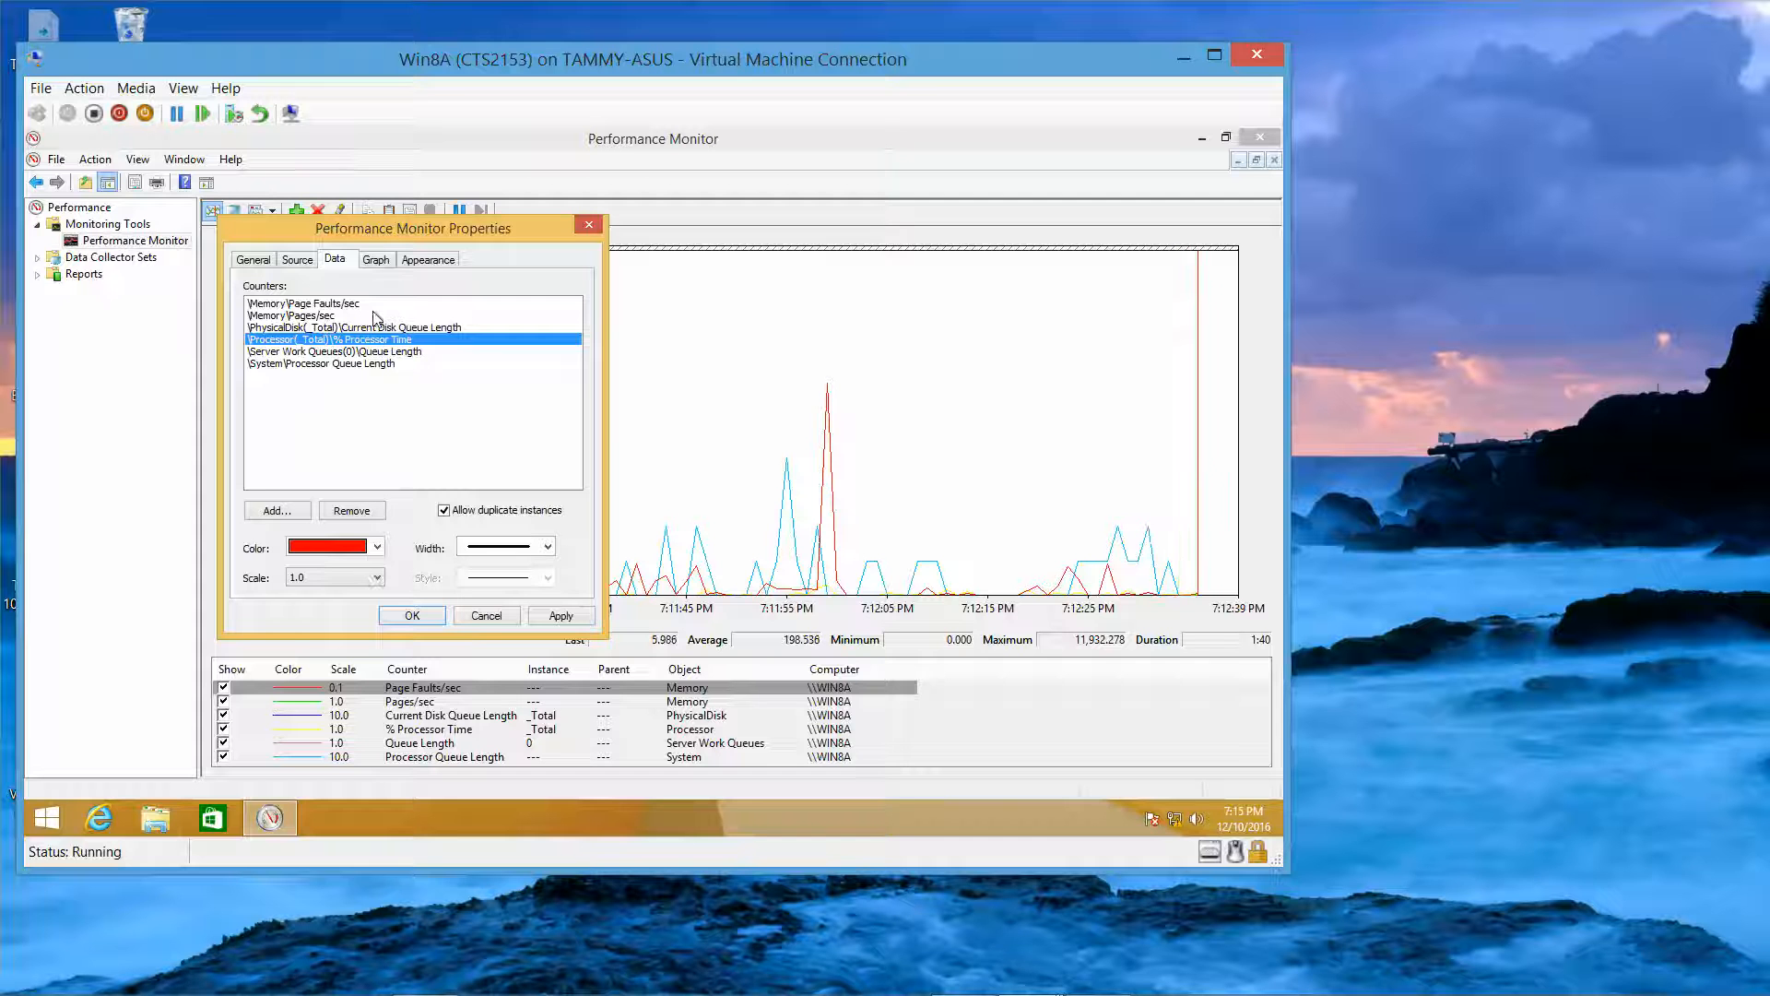
Step: Set the graph's vertical scale maximum to 200 and confirm the properties
click(376, 263)
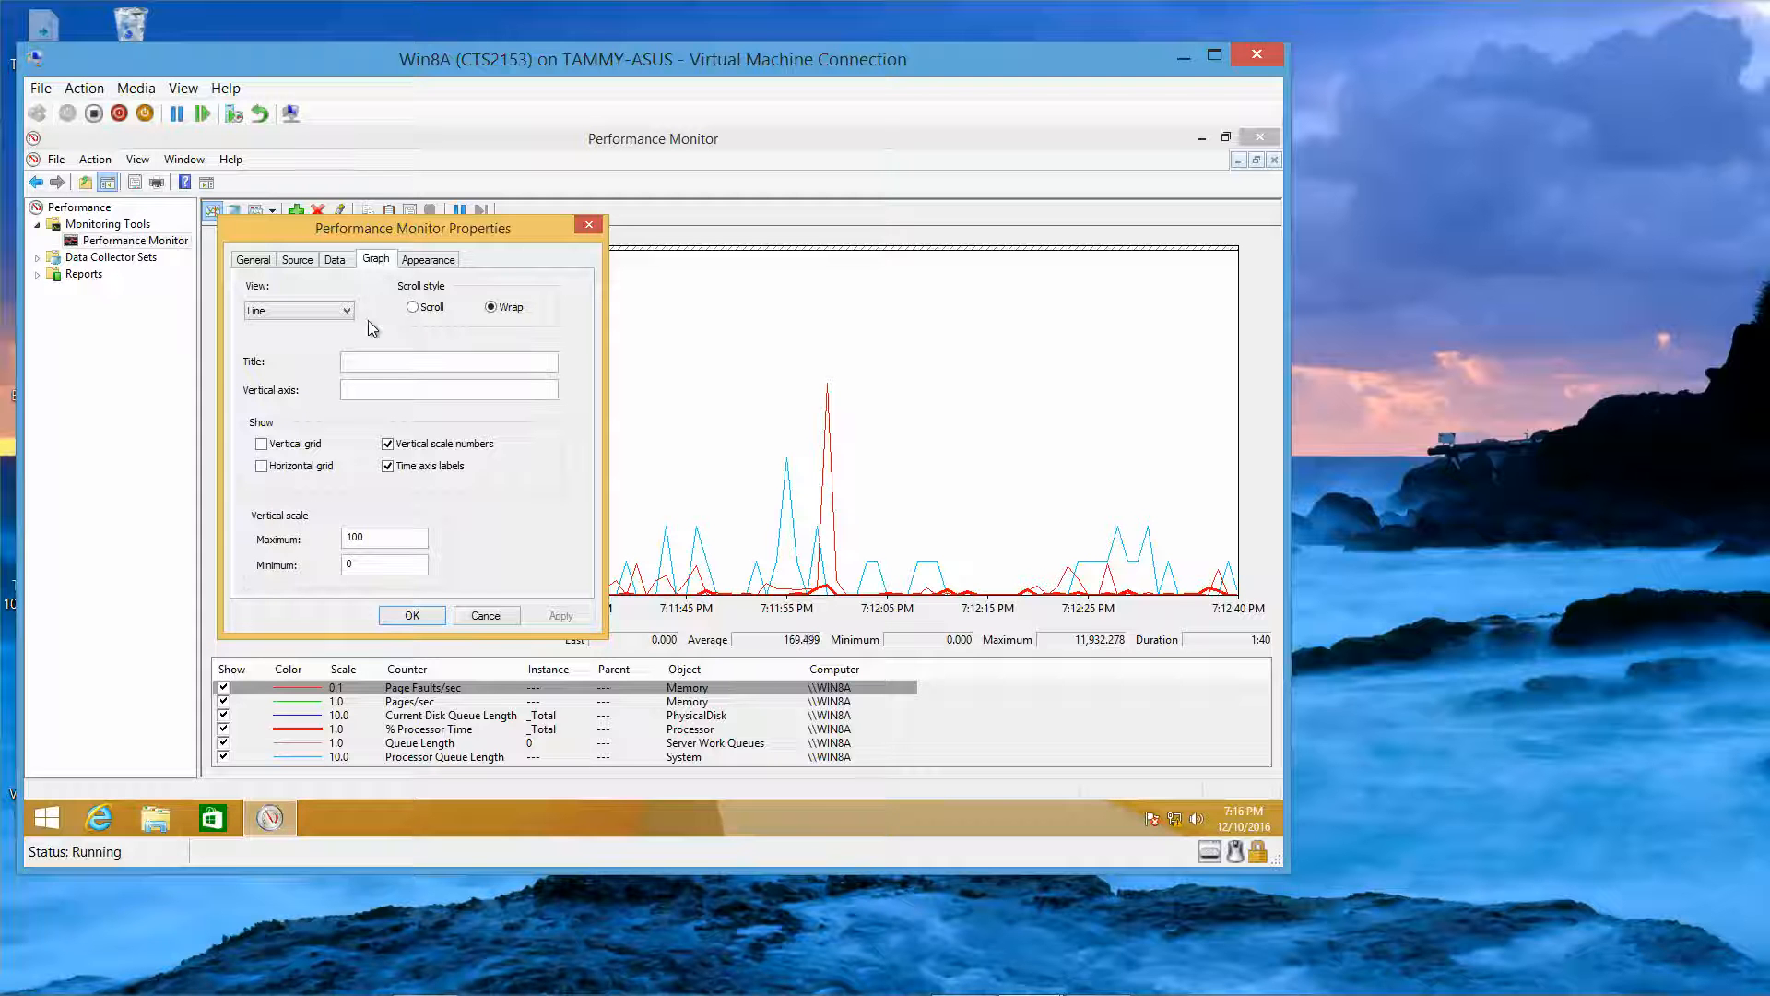
drag(387, 535, 342, 528)
text(200)
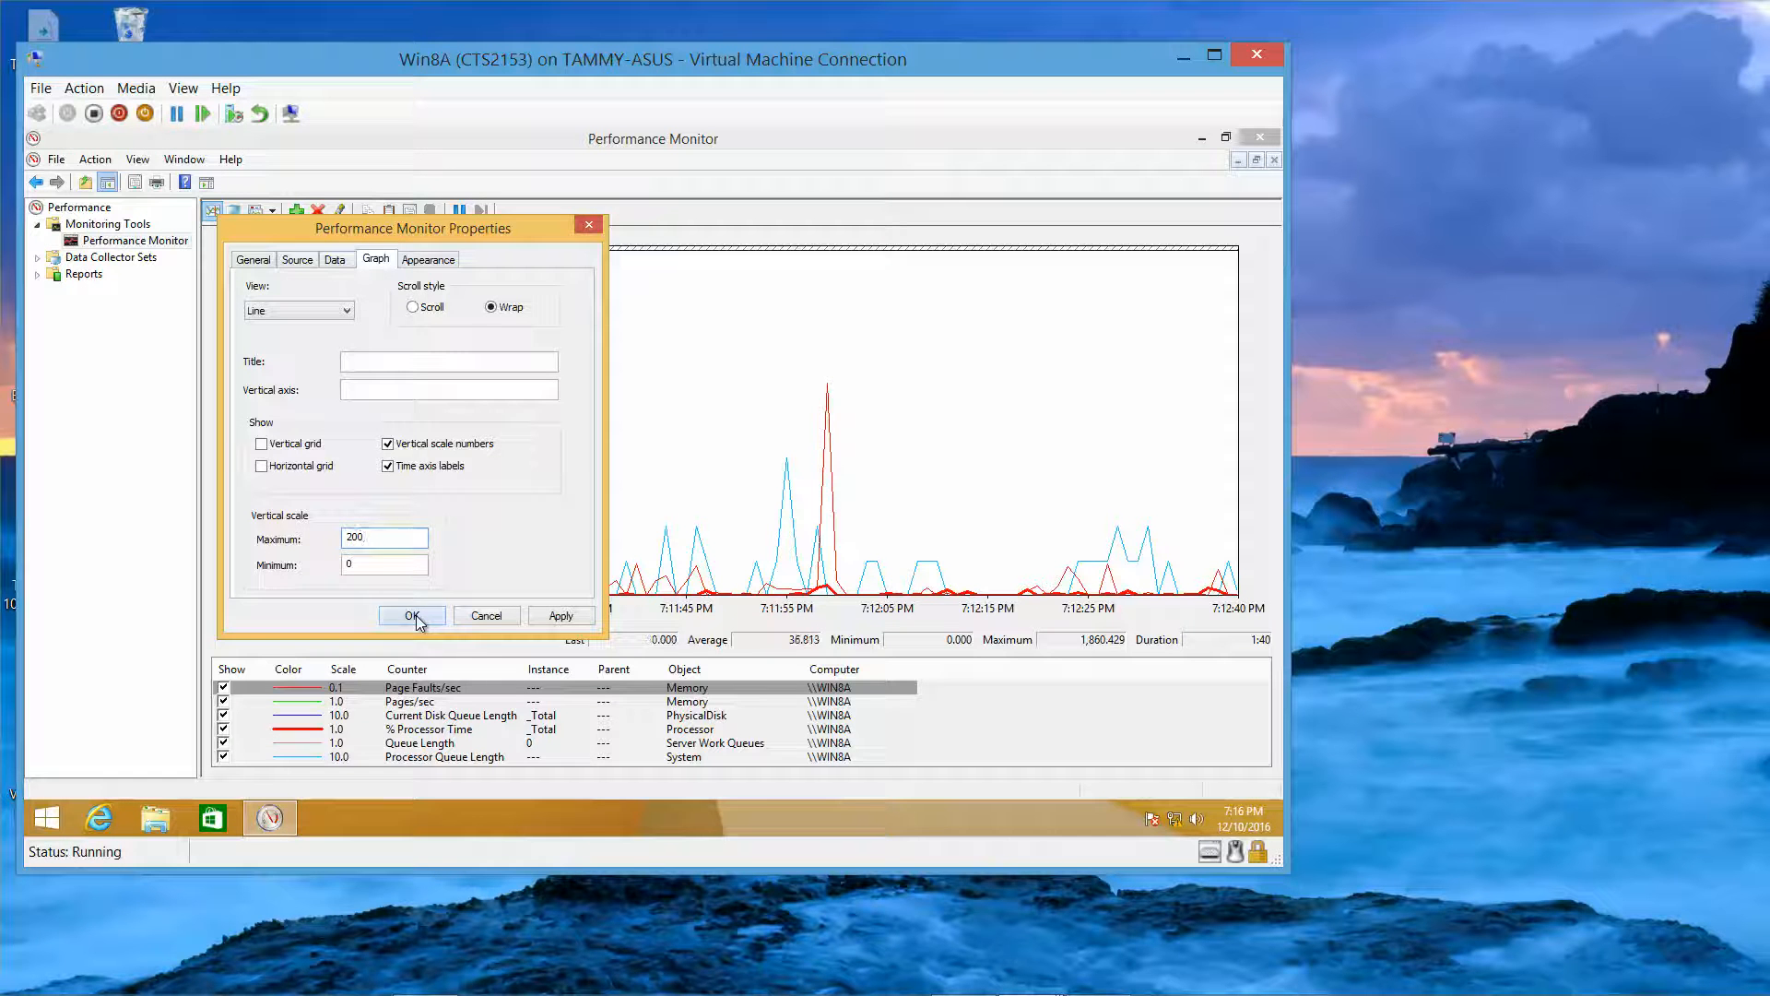
click(412, 616)
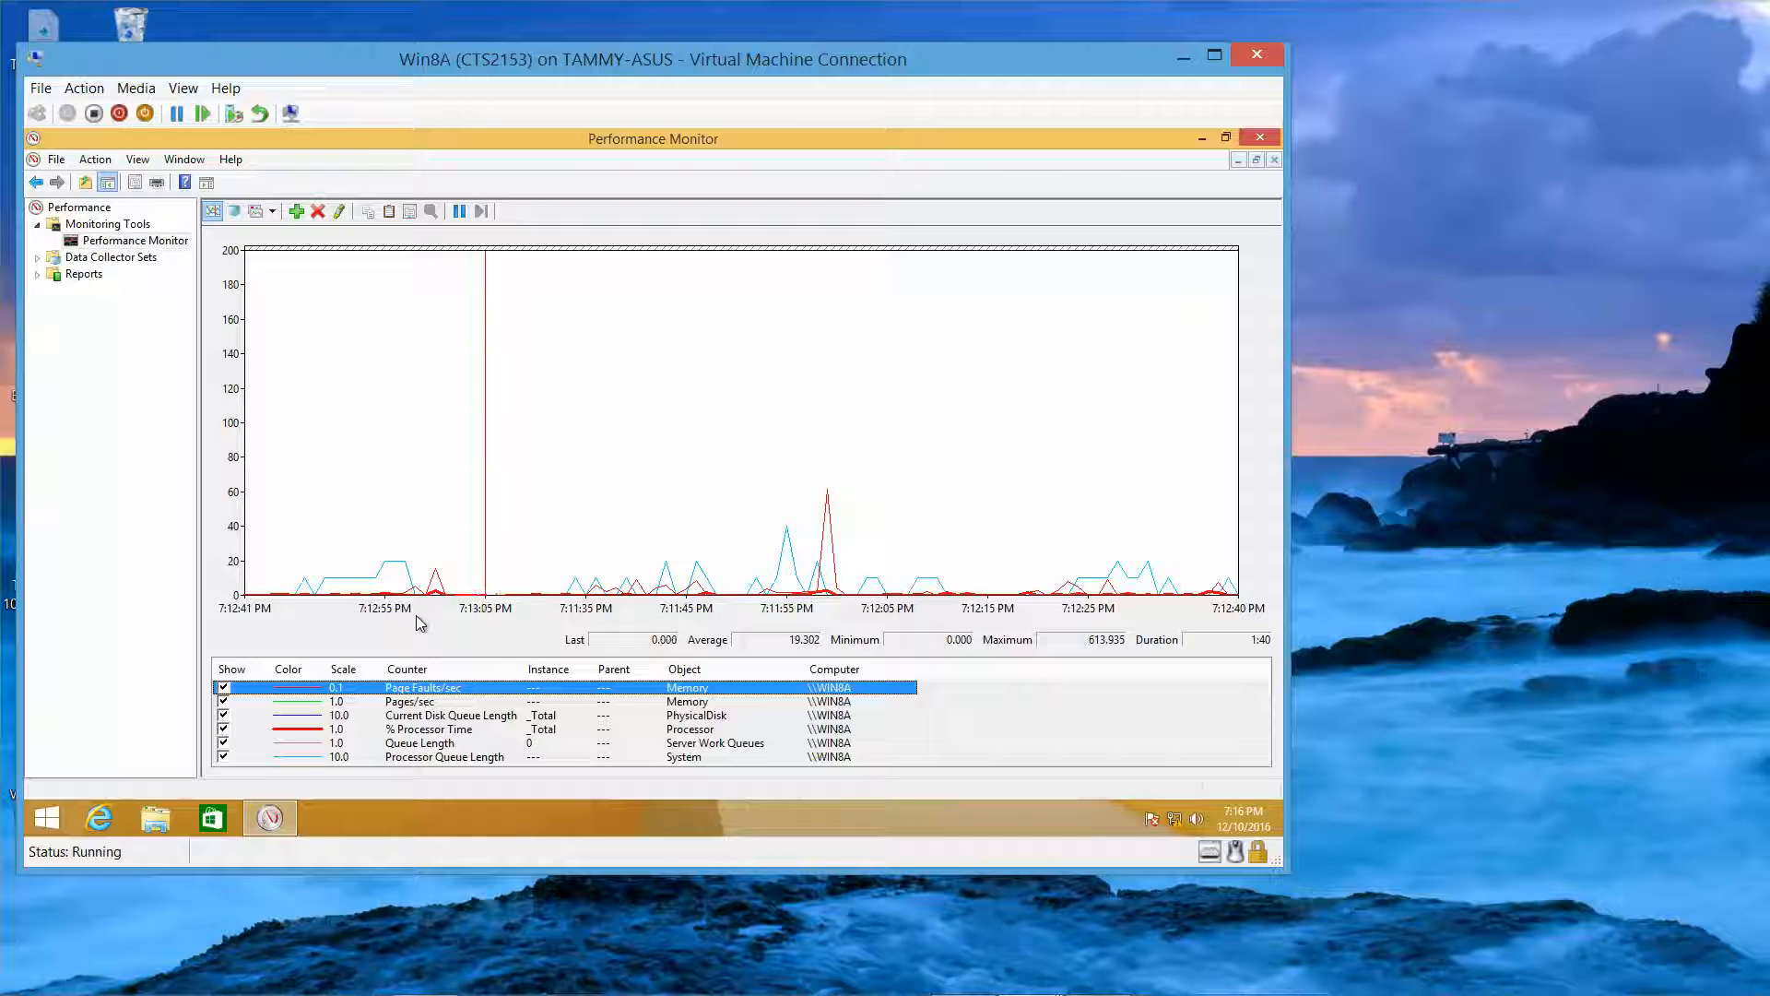
Step: Expand Data Collector Sets, widen the navigation tree and start a new data collector set under User Defined
click(38, 258)
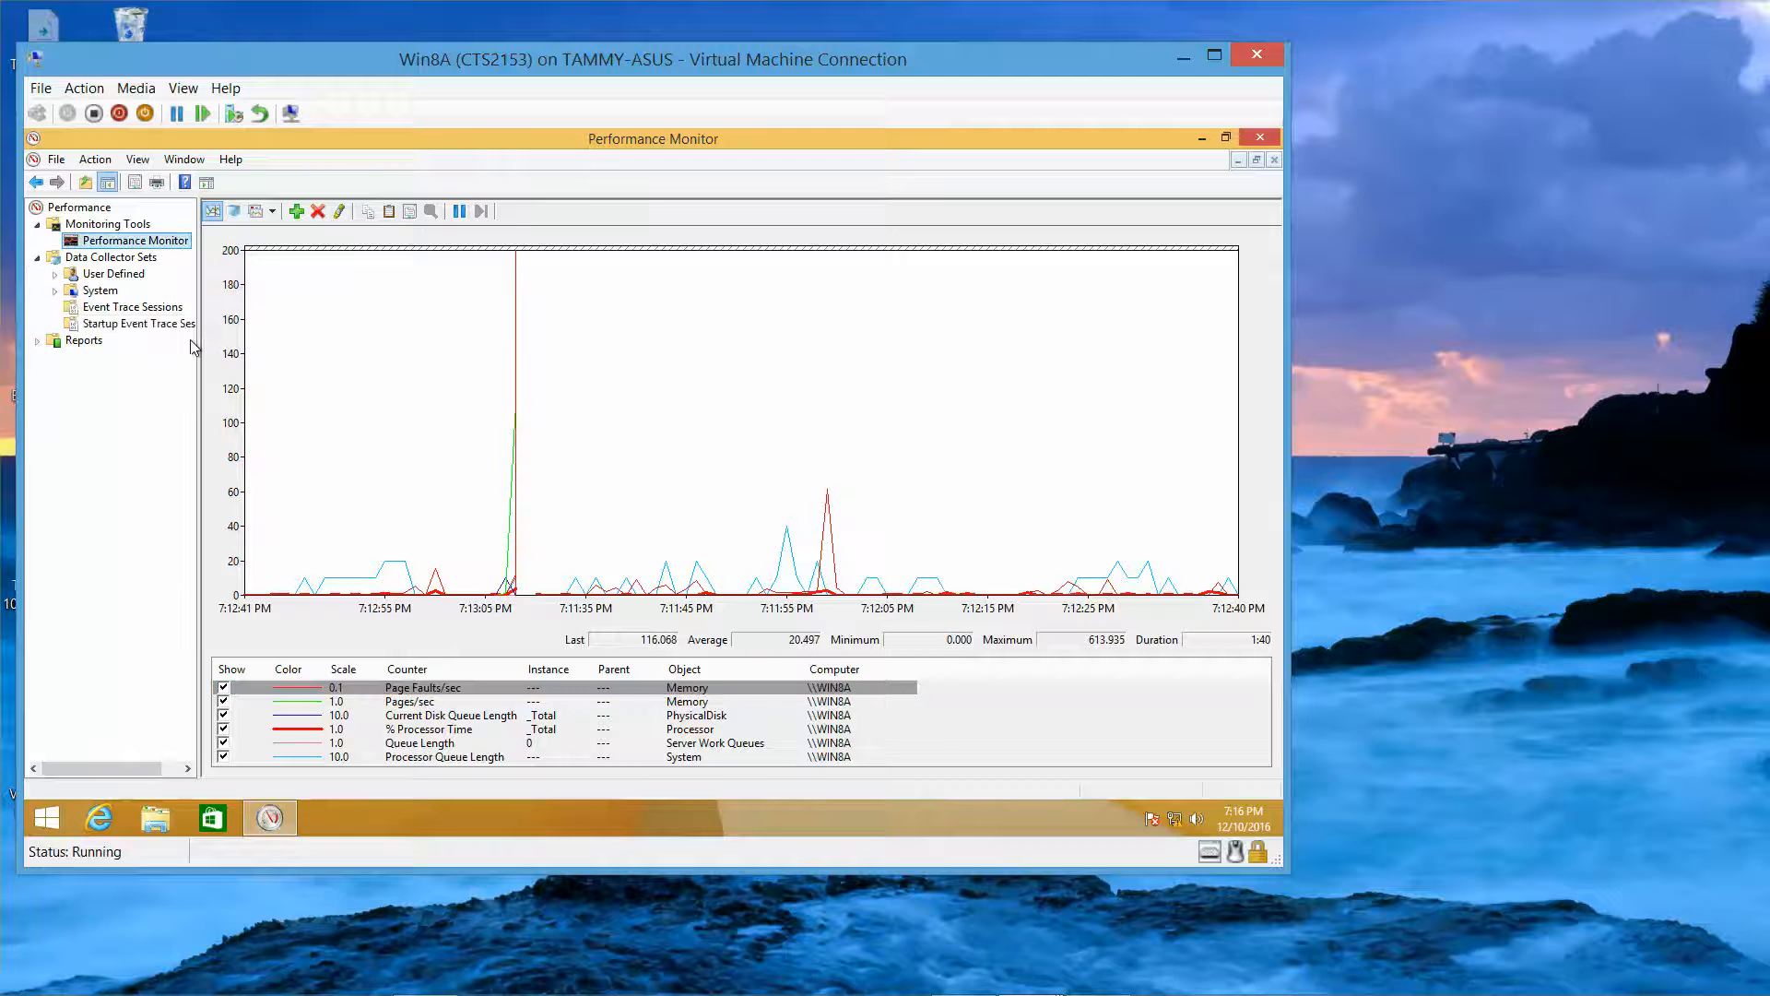
drag(199, 342, 333, 343)
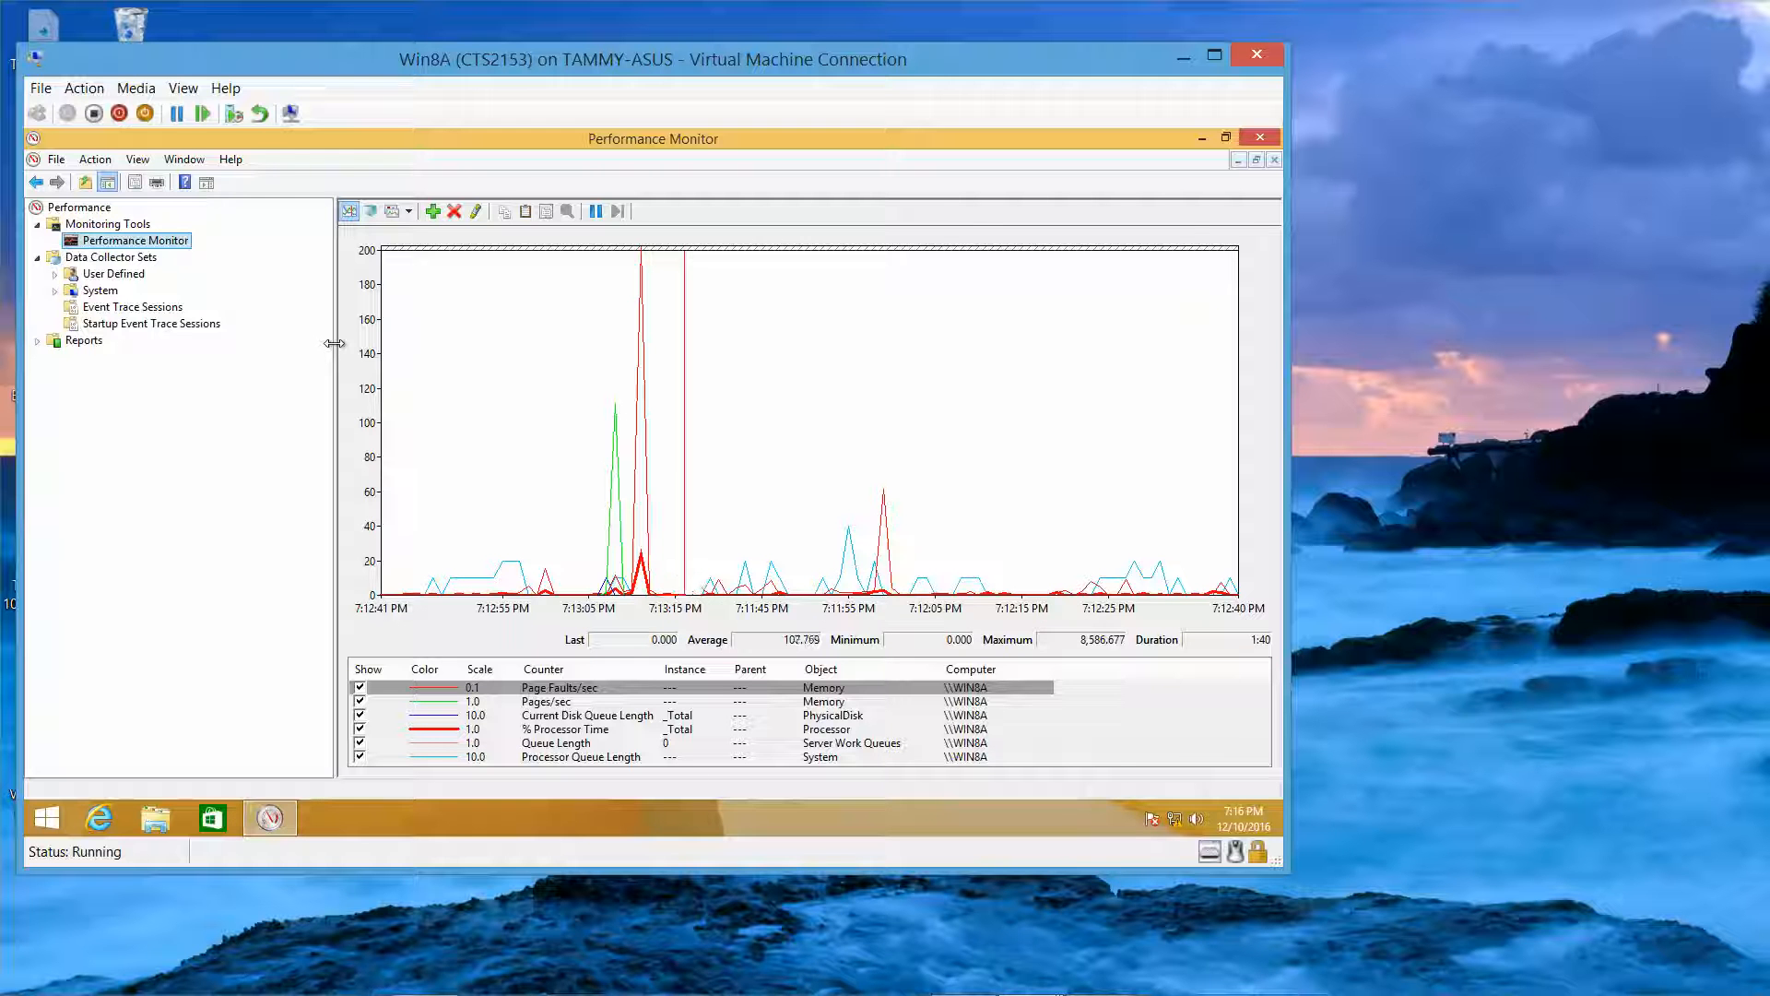
right_click(128, 276)
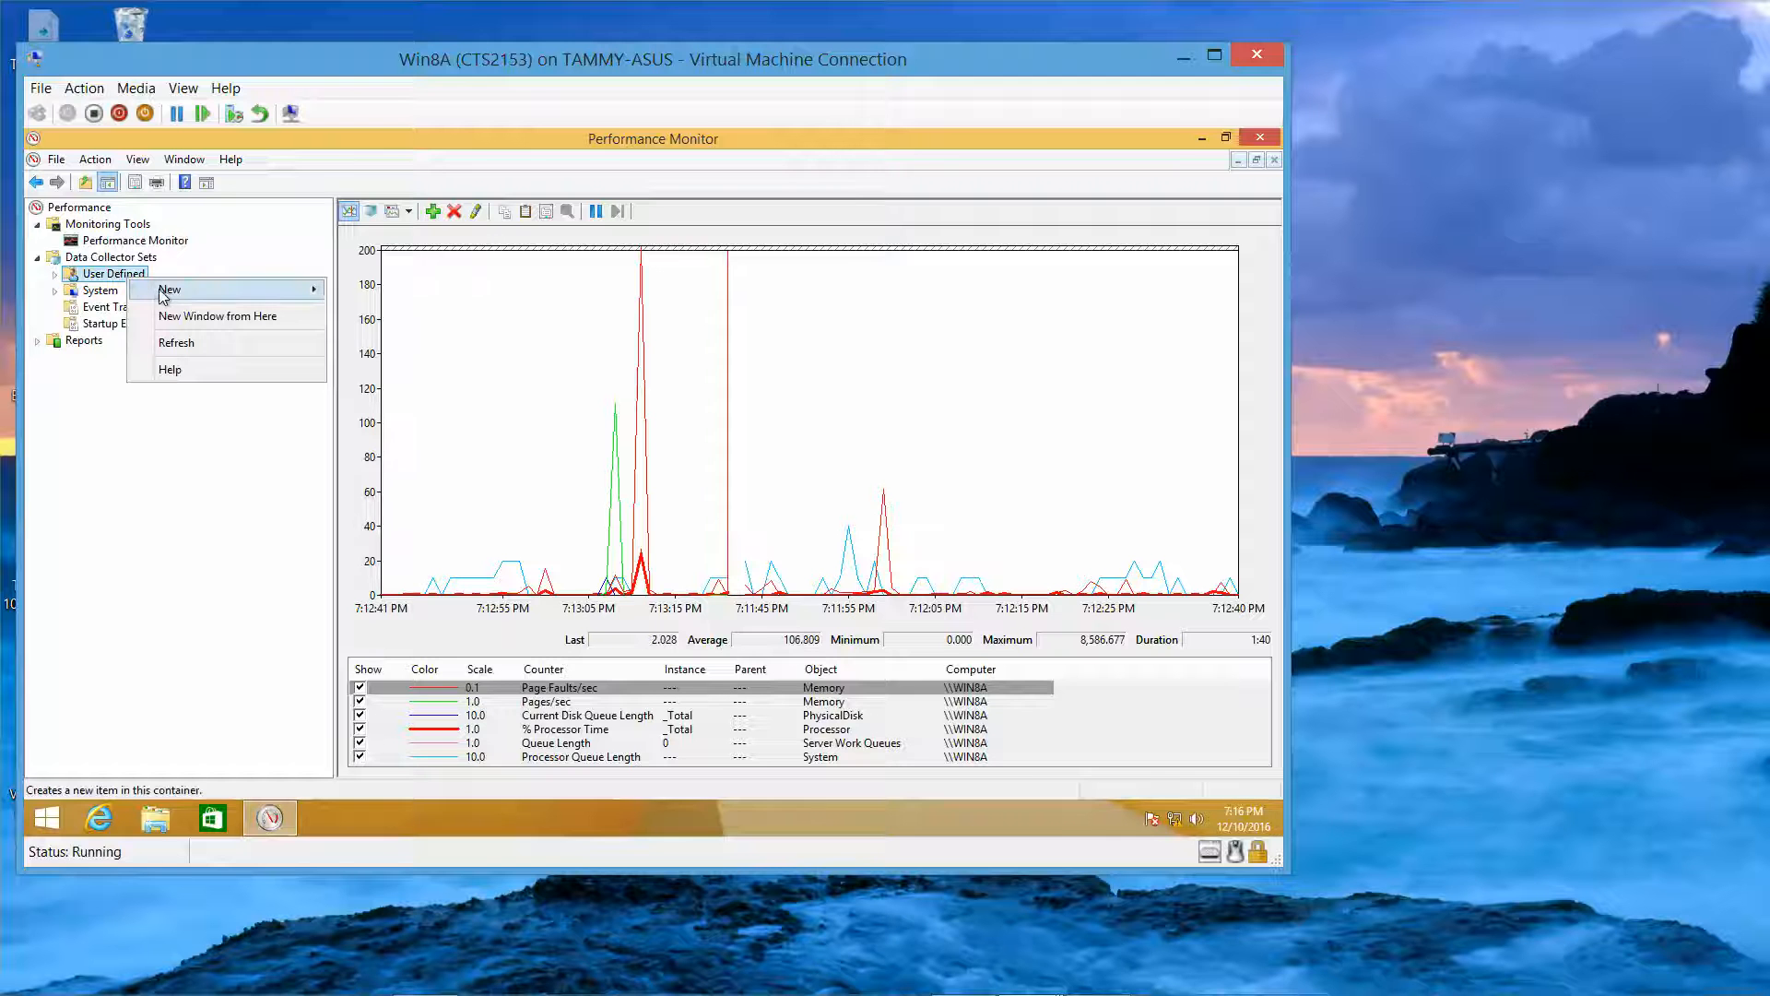
mouse_move(168, 297)
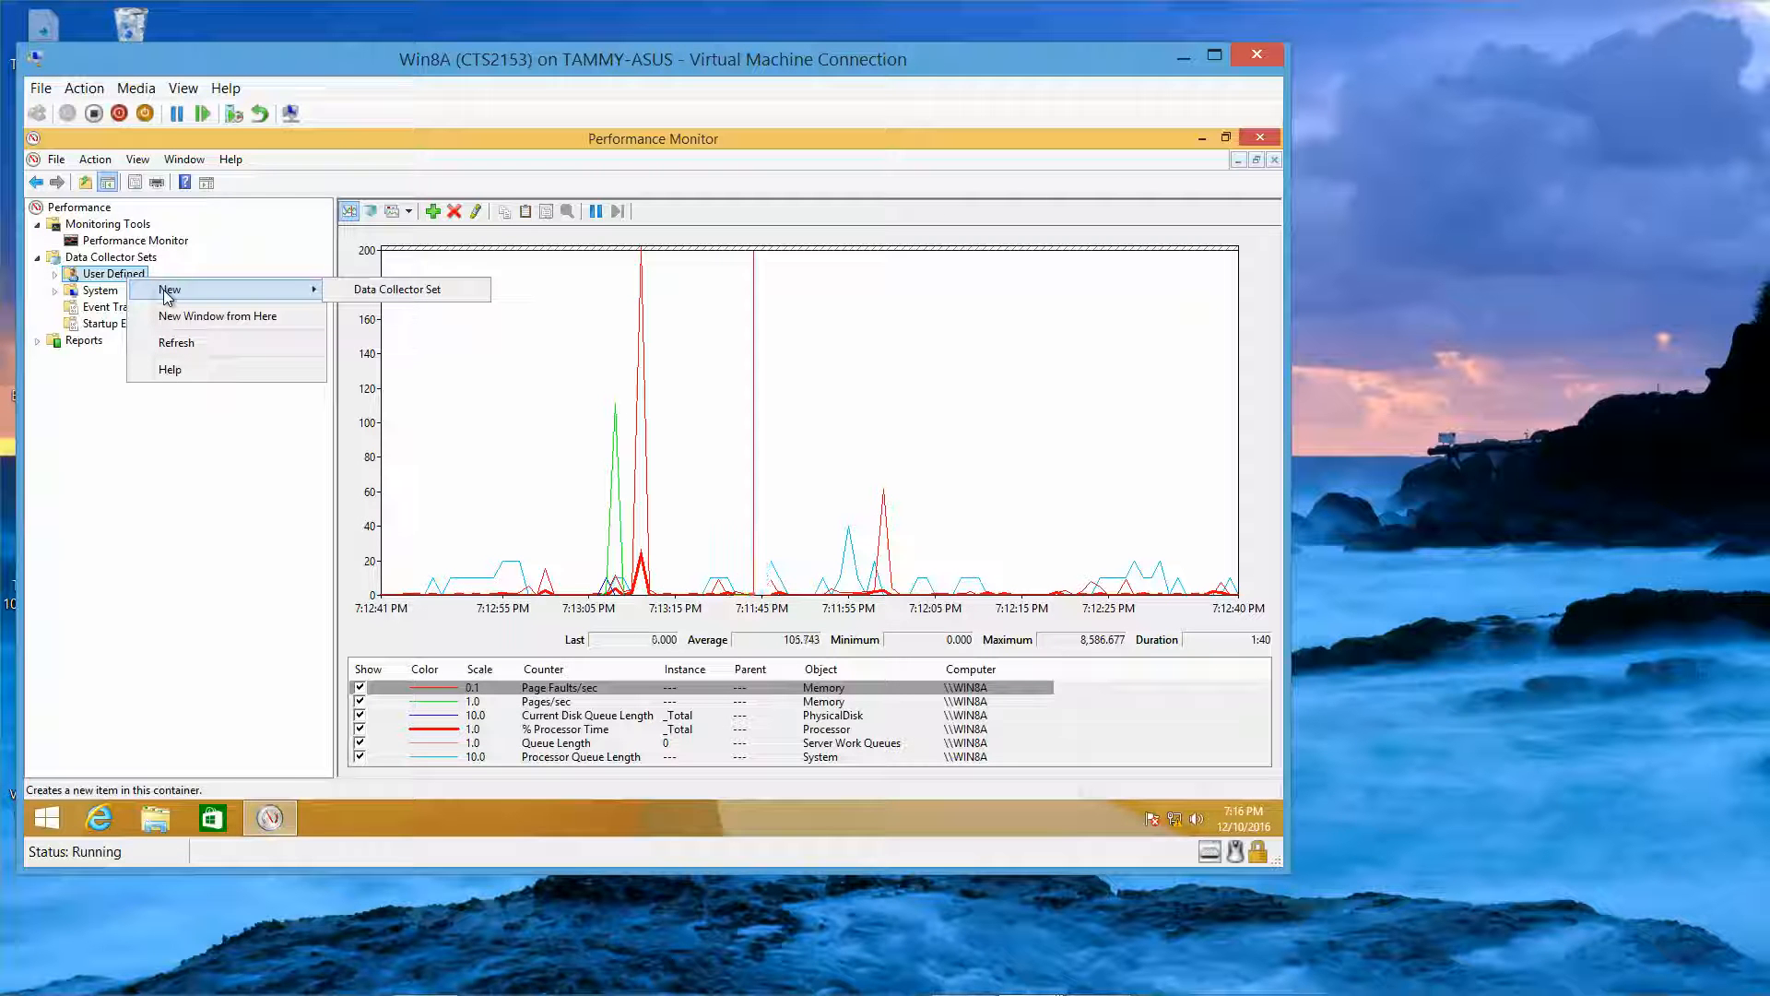
click(391, 290)
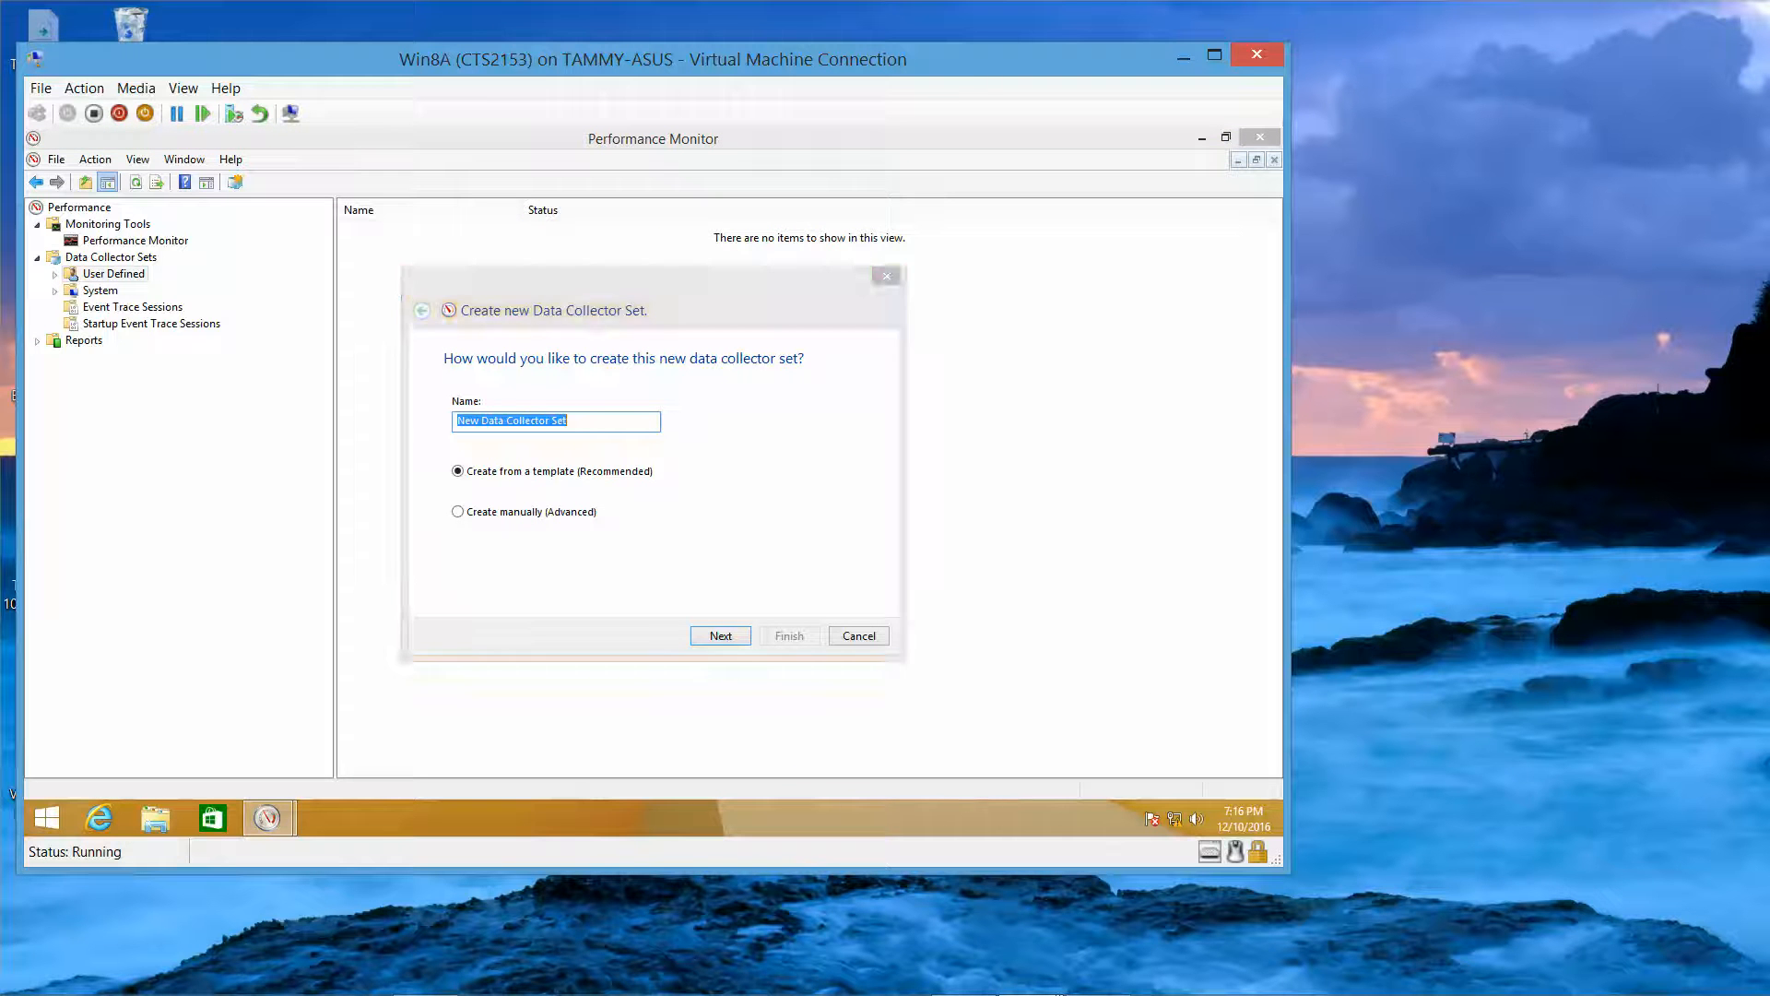
Step: Name the data collector set MyDCS1, choose manual creation and include performance counter data logs
text(My7)
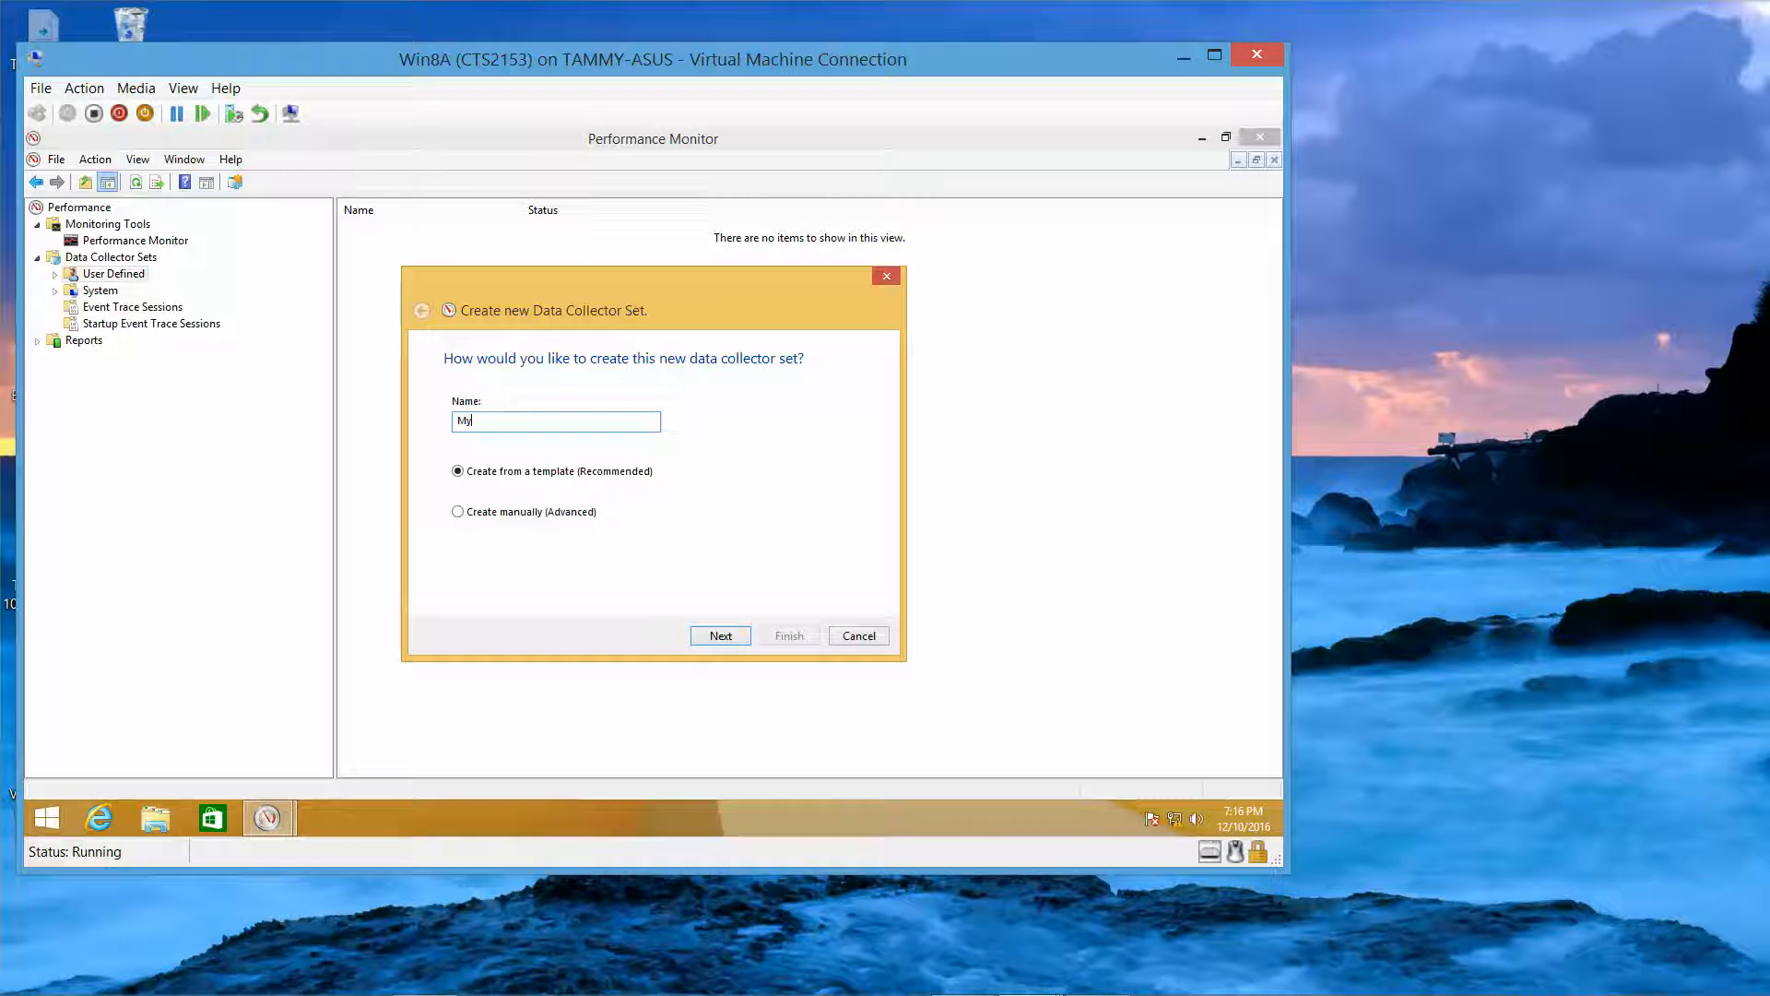
text(D)
text(CS1)
click(586, 516)
click(733, 637)
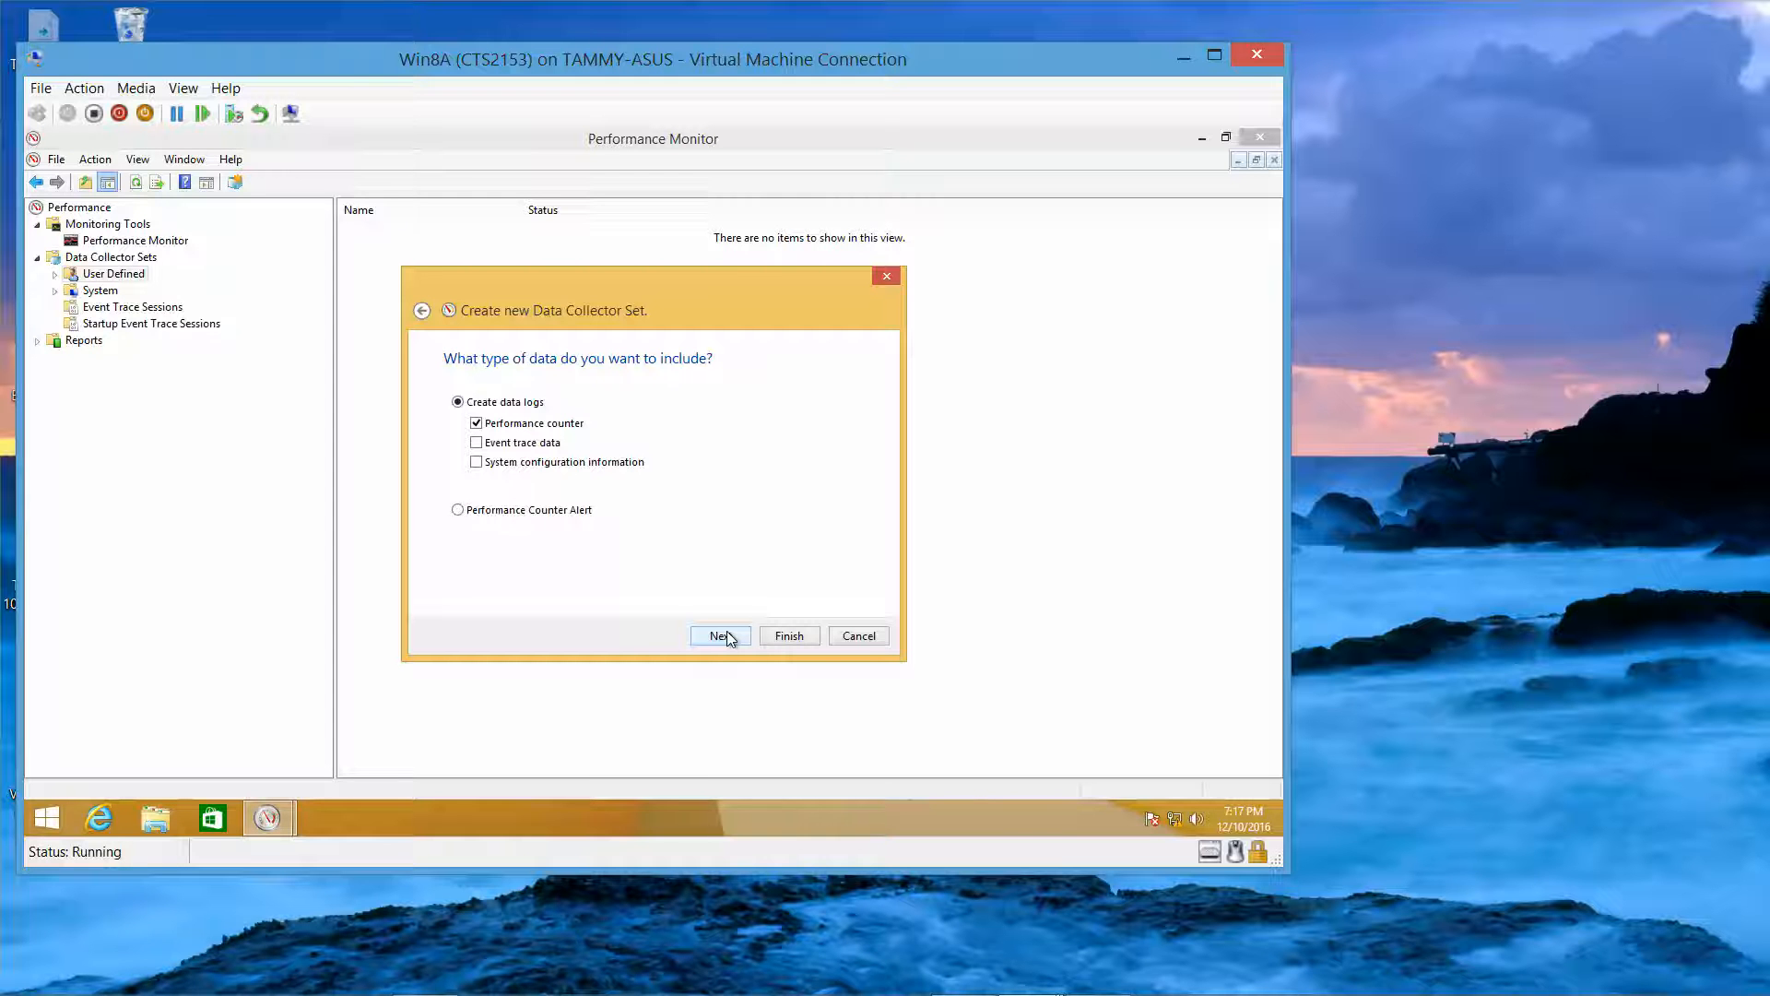
click(729, 638)
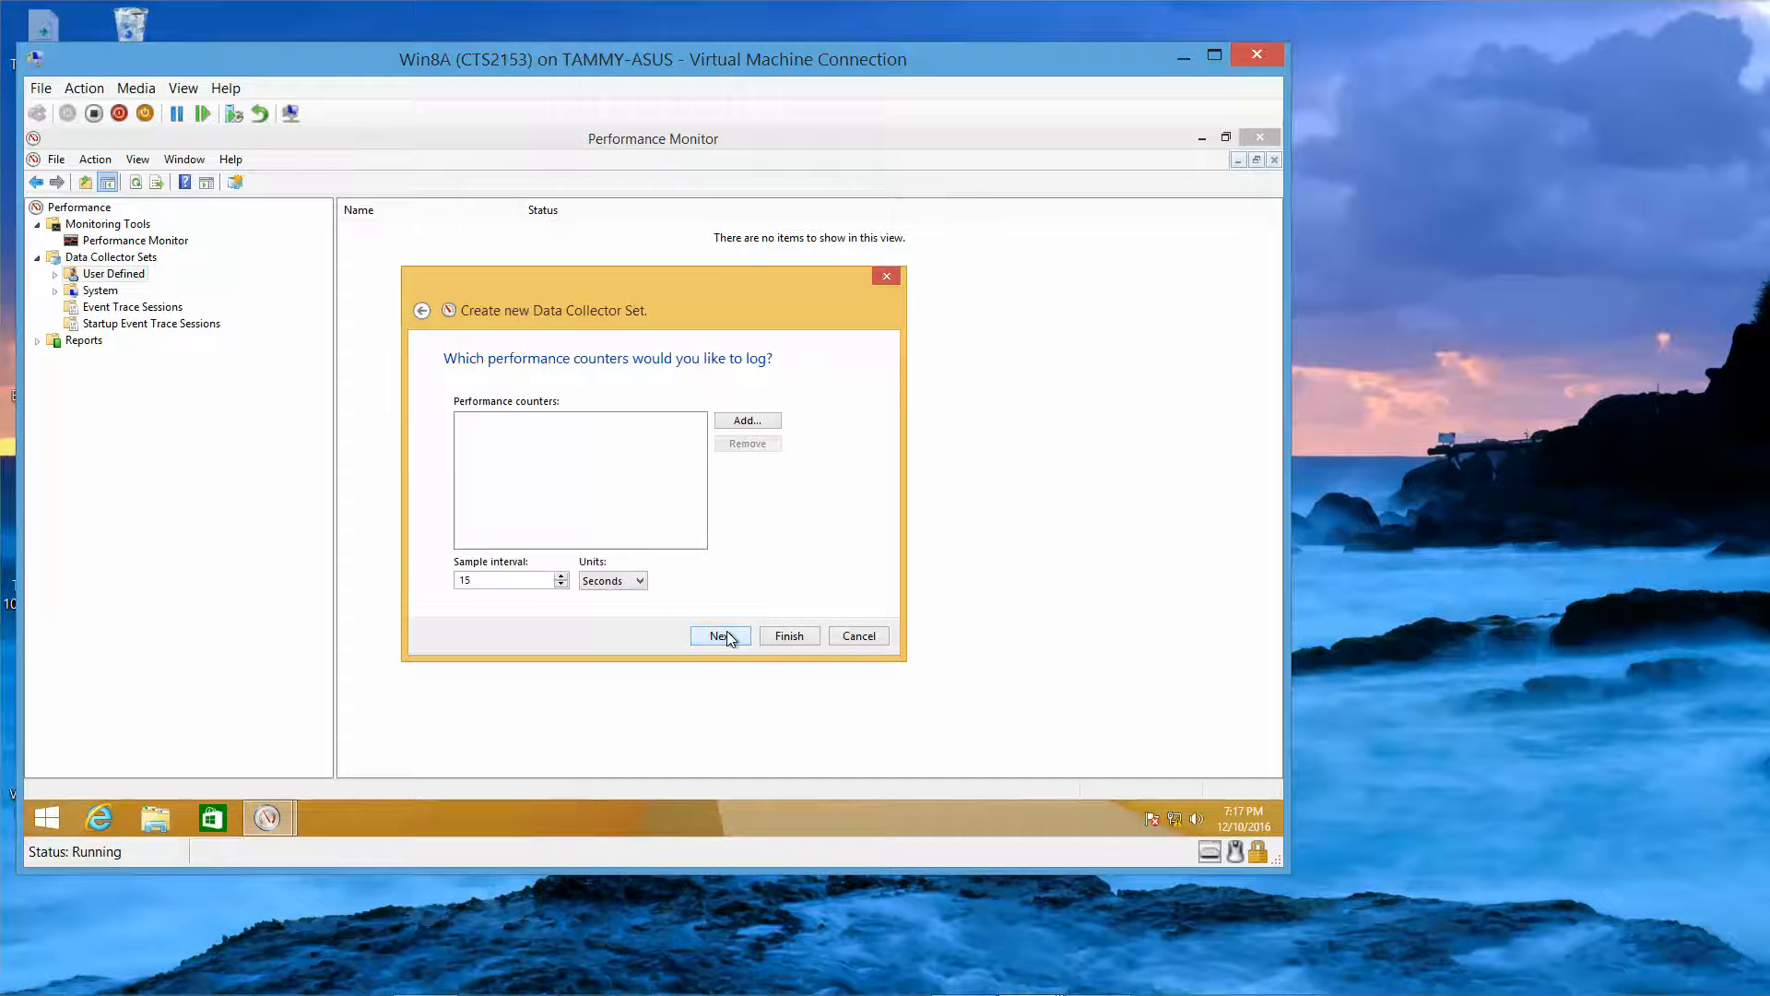
Step: Add the Processor object's % Processor Time counter for the _Total instance to the data collector set's counters
click(734, 423)
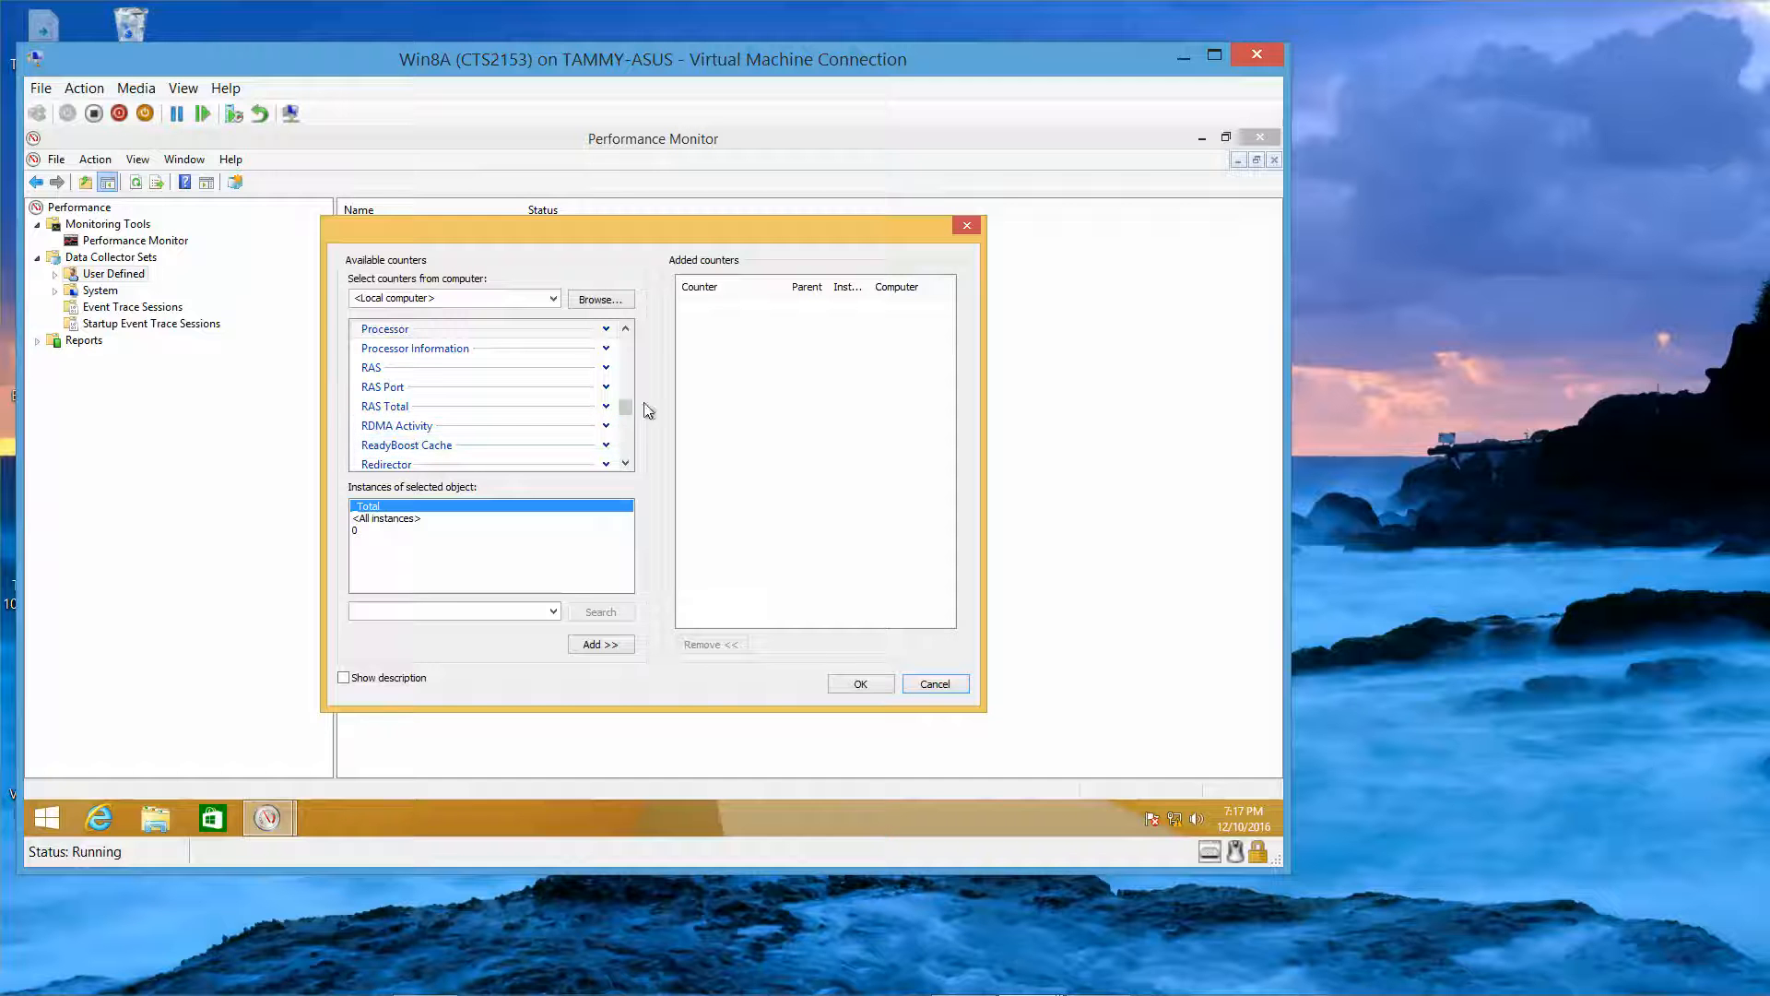
click(628, 326)
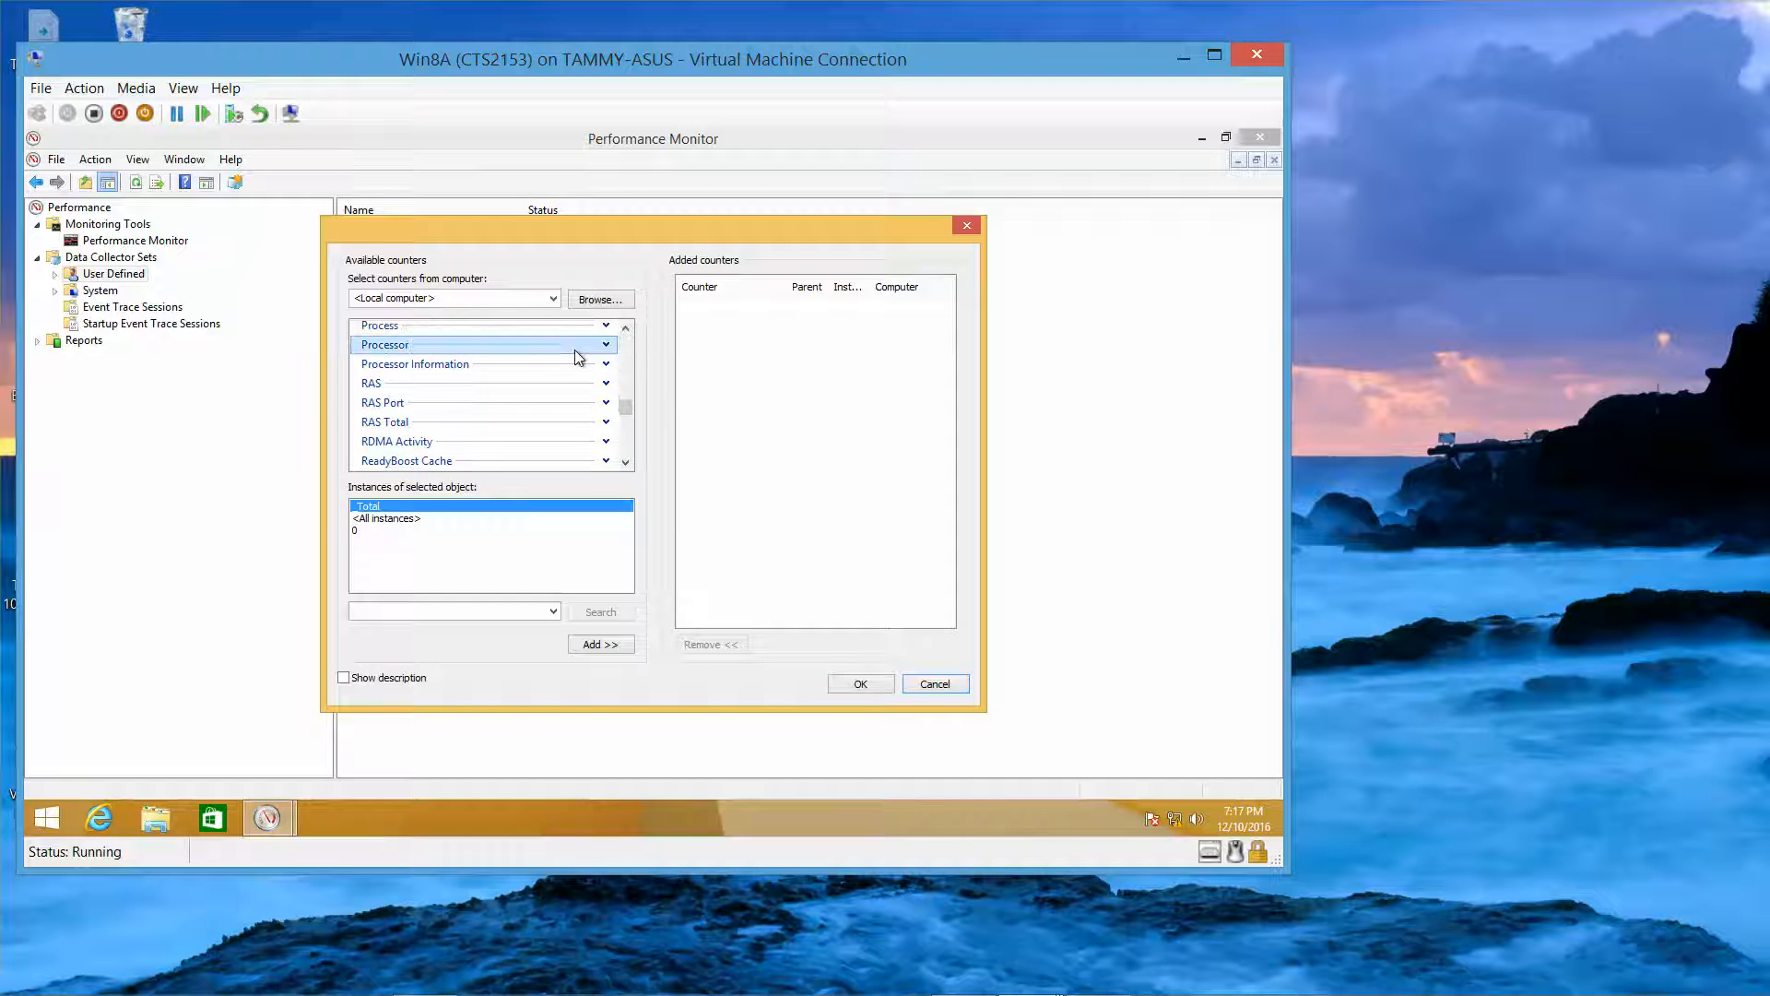
click(590, 347)
click(605, 345)
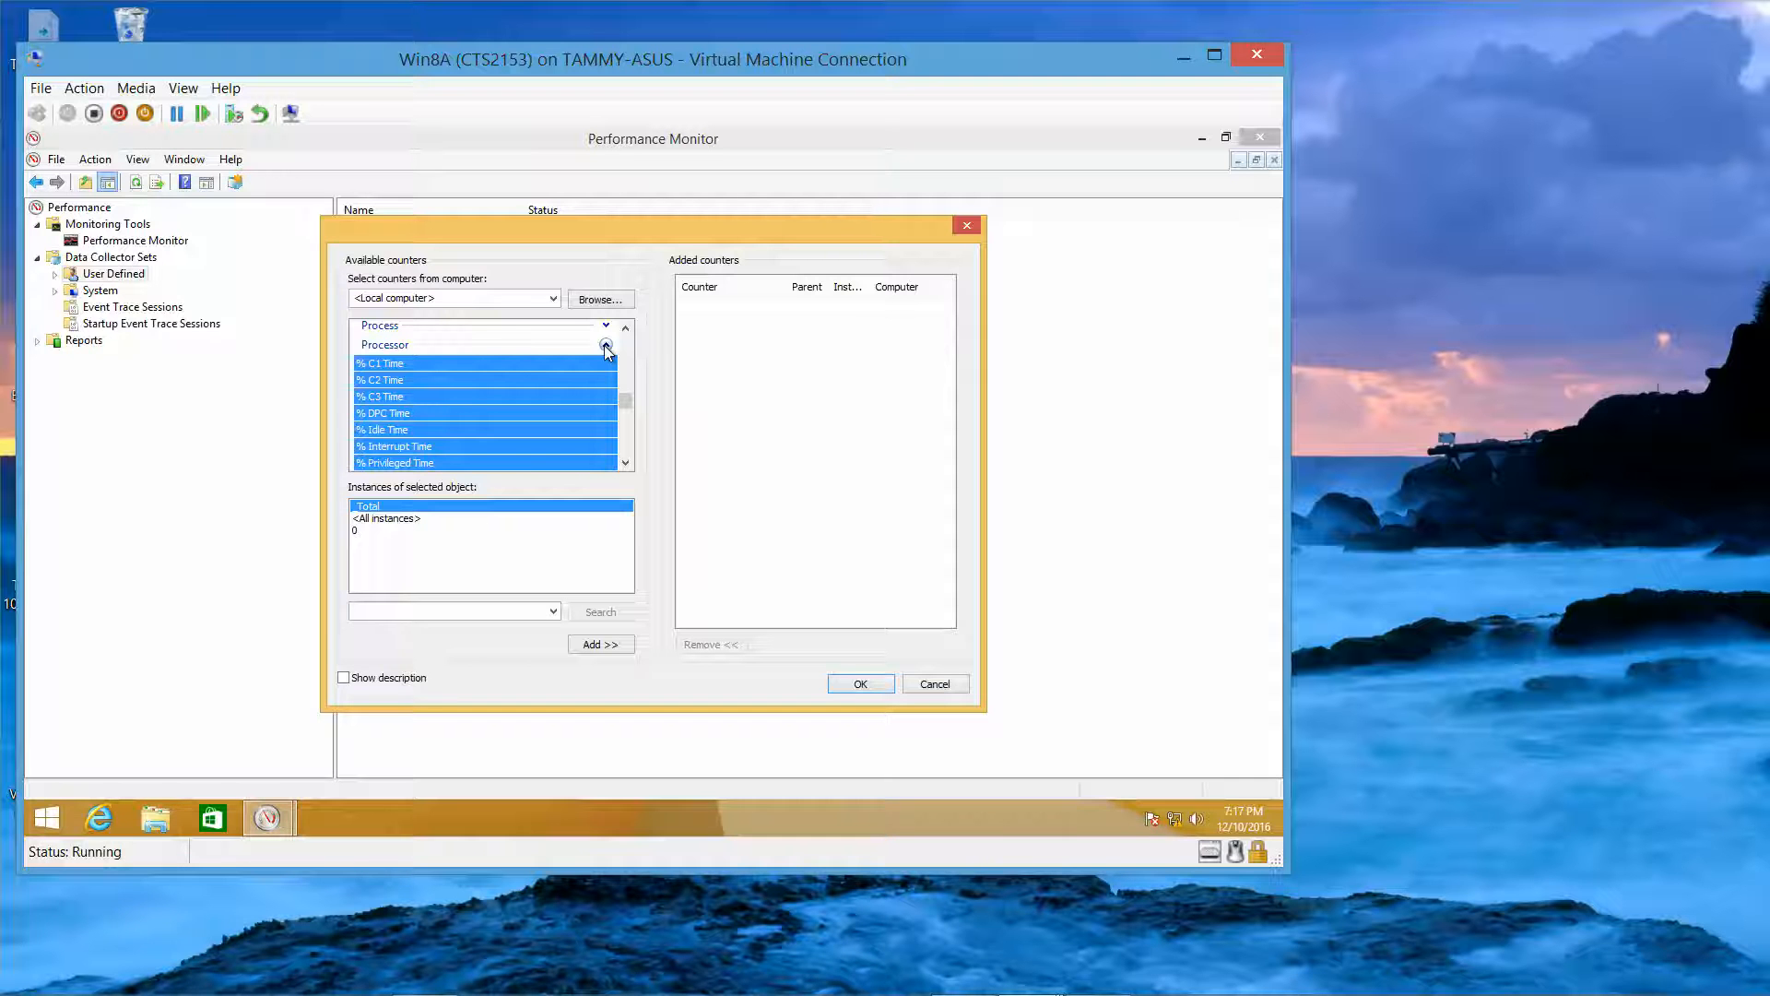
click(625, 463)
click(625, 464)
click(625, 464)
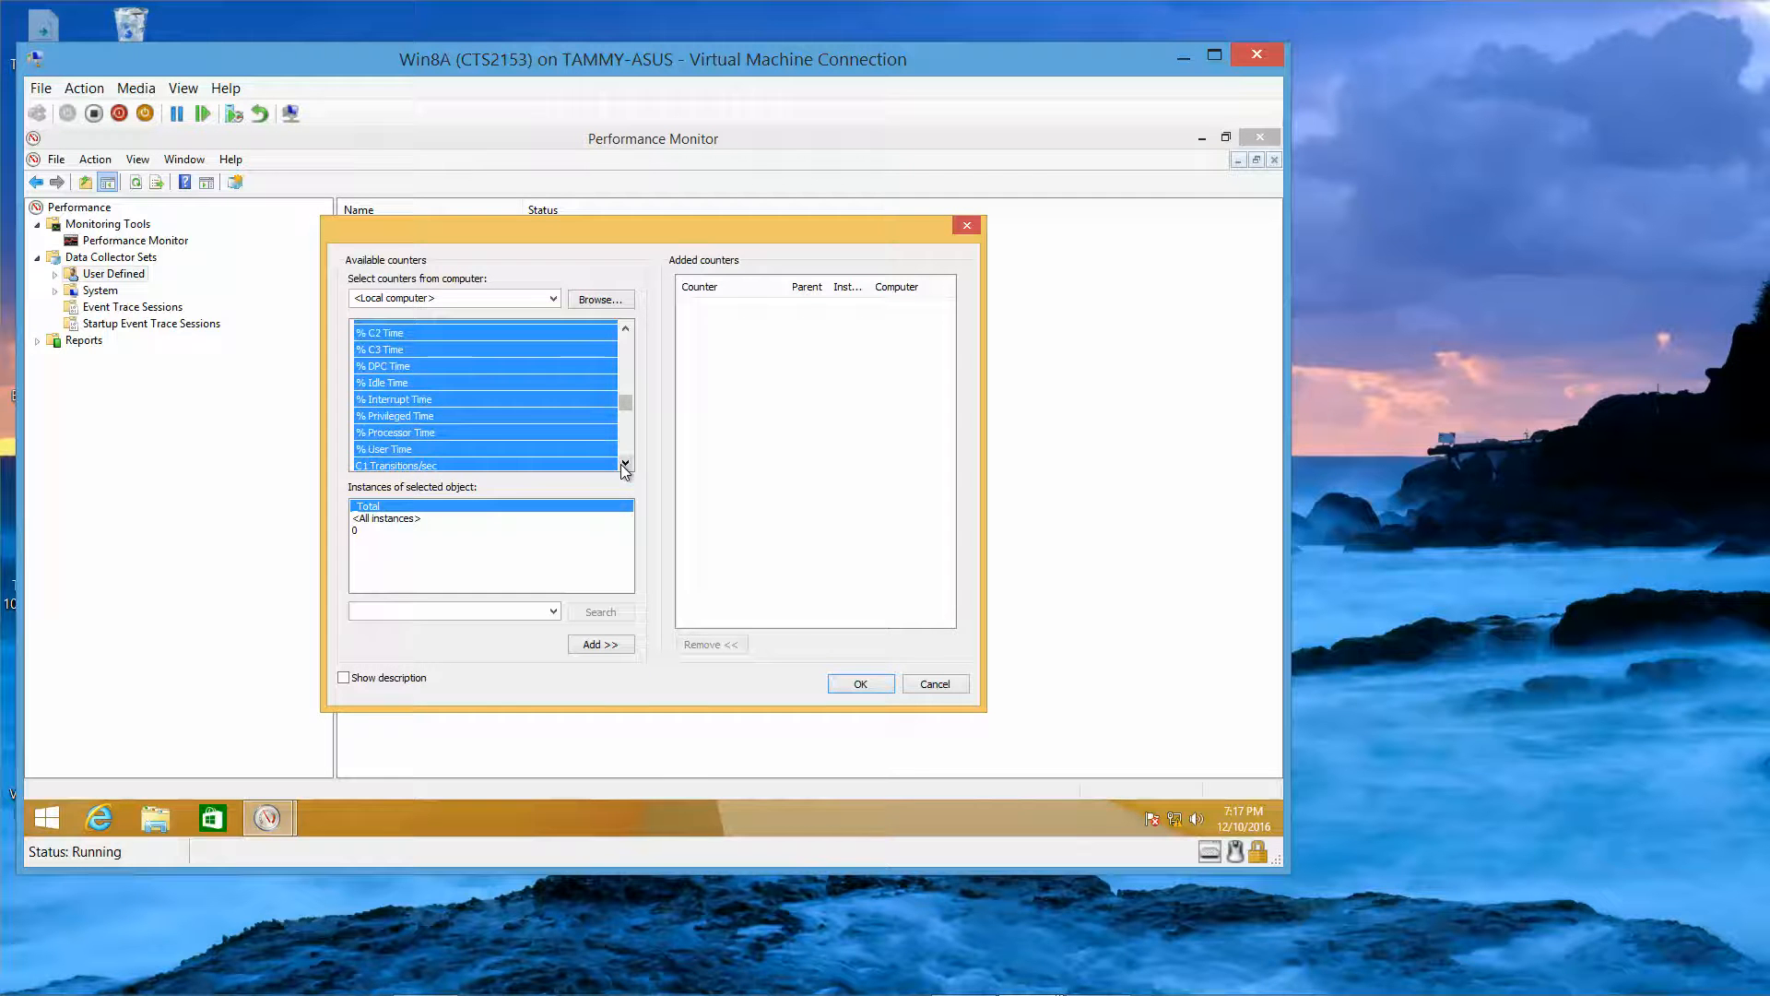
click(482, 431)
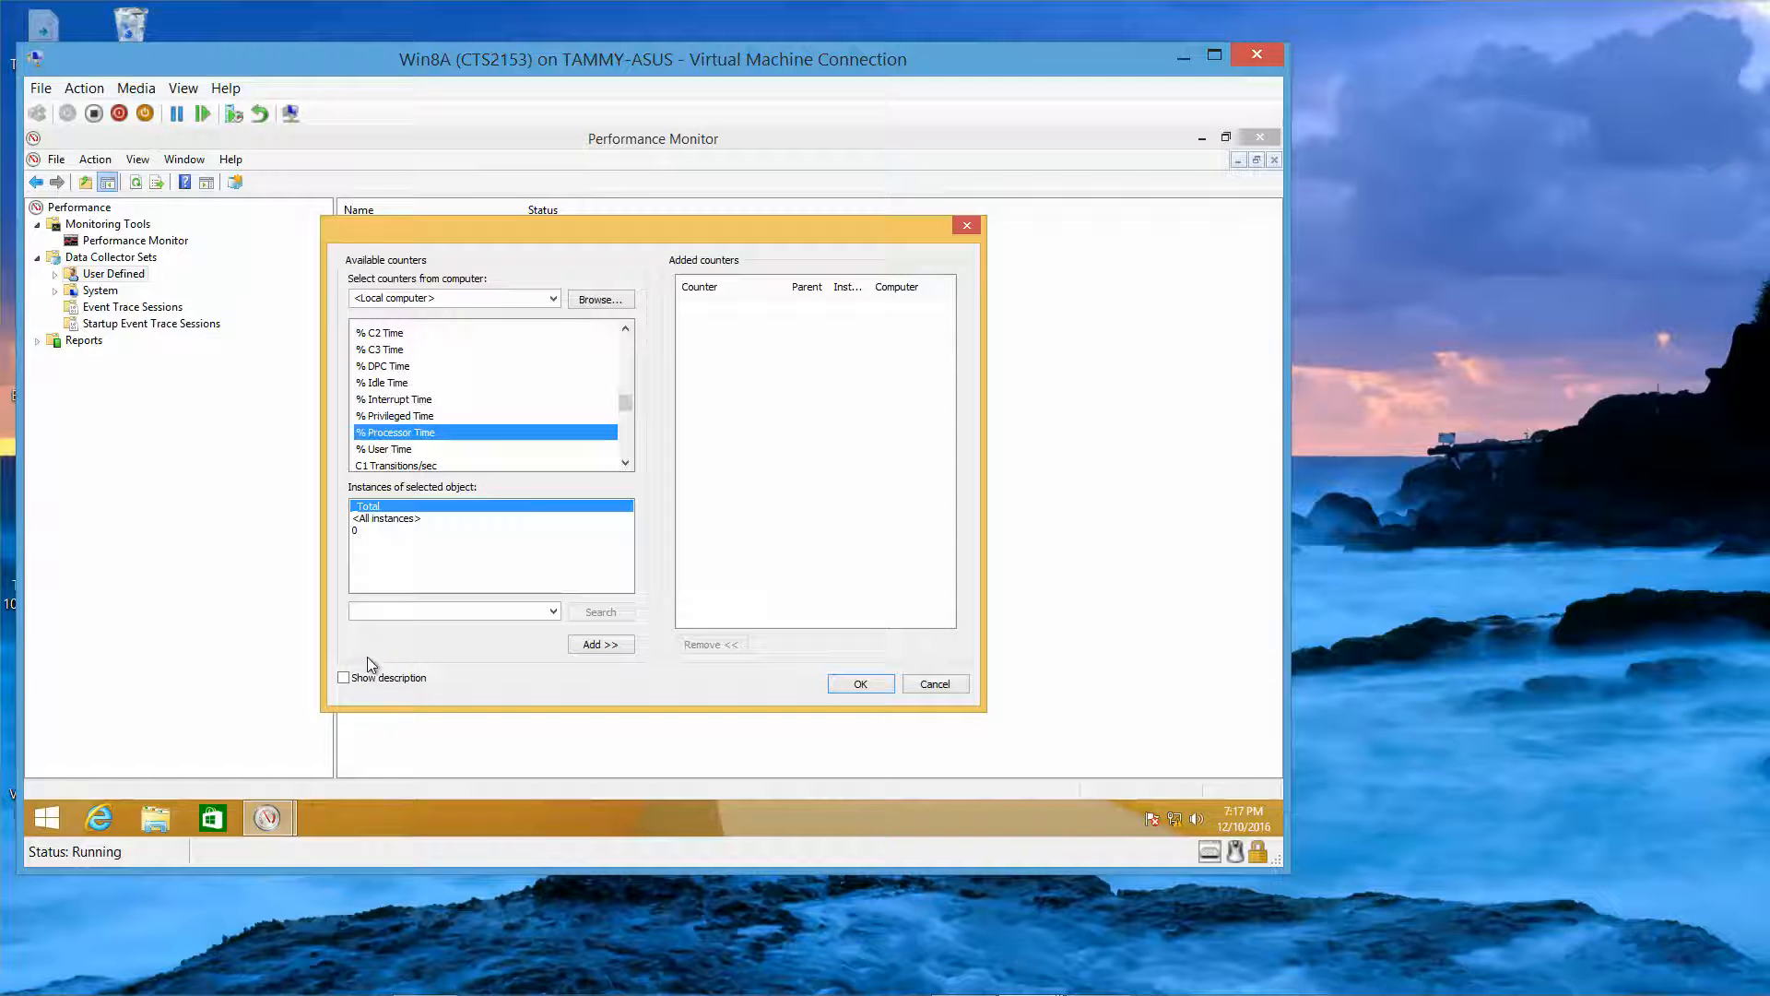
click(600, 644)
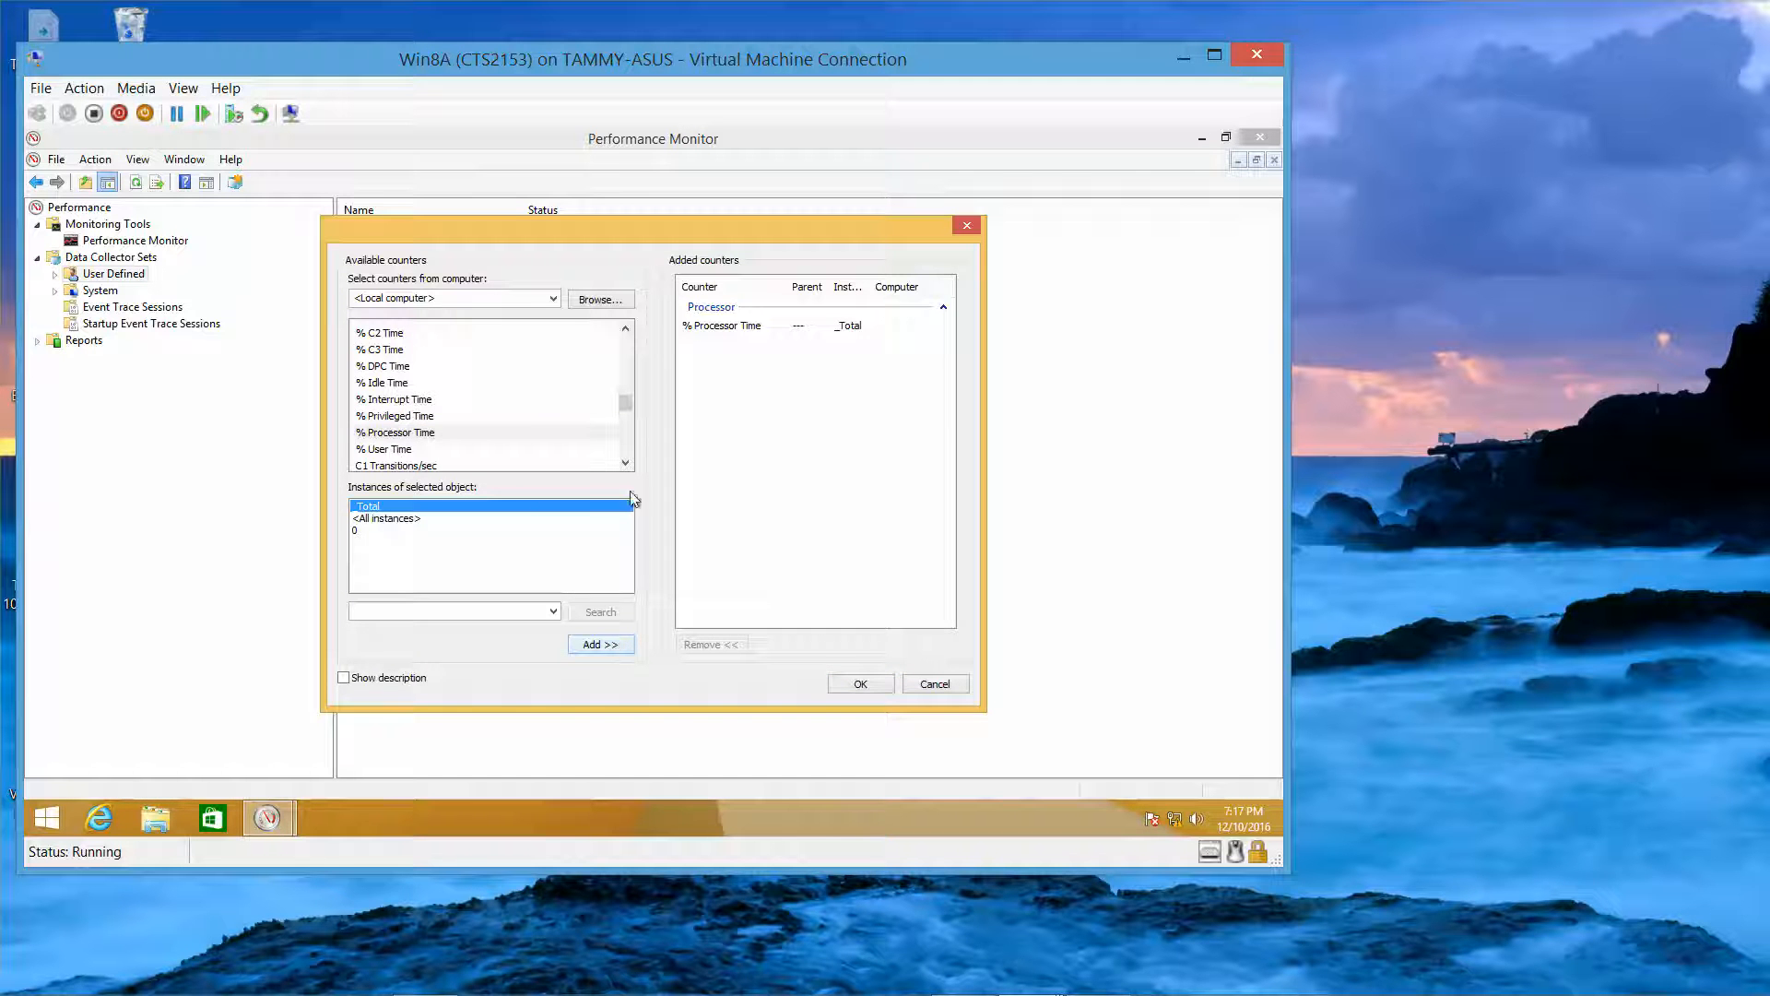
Step: Collapse the Processor group and expand the Server Work Queues group in the available counters
click(626, 329)
click(626, 329)
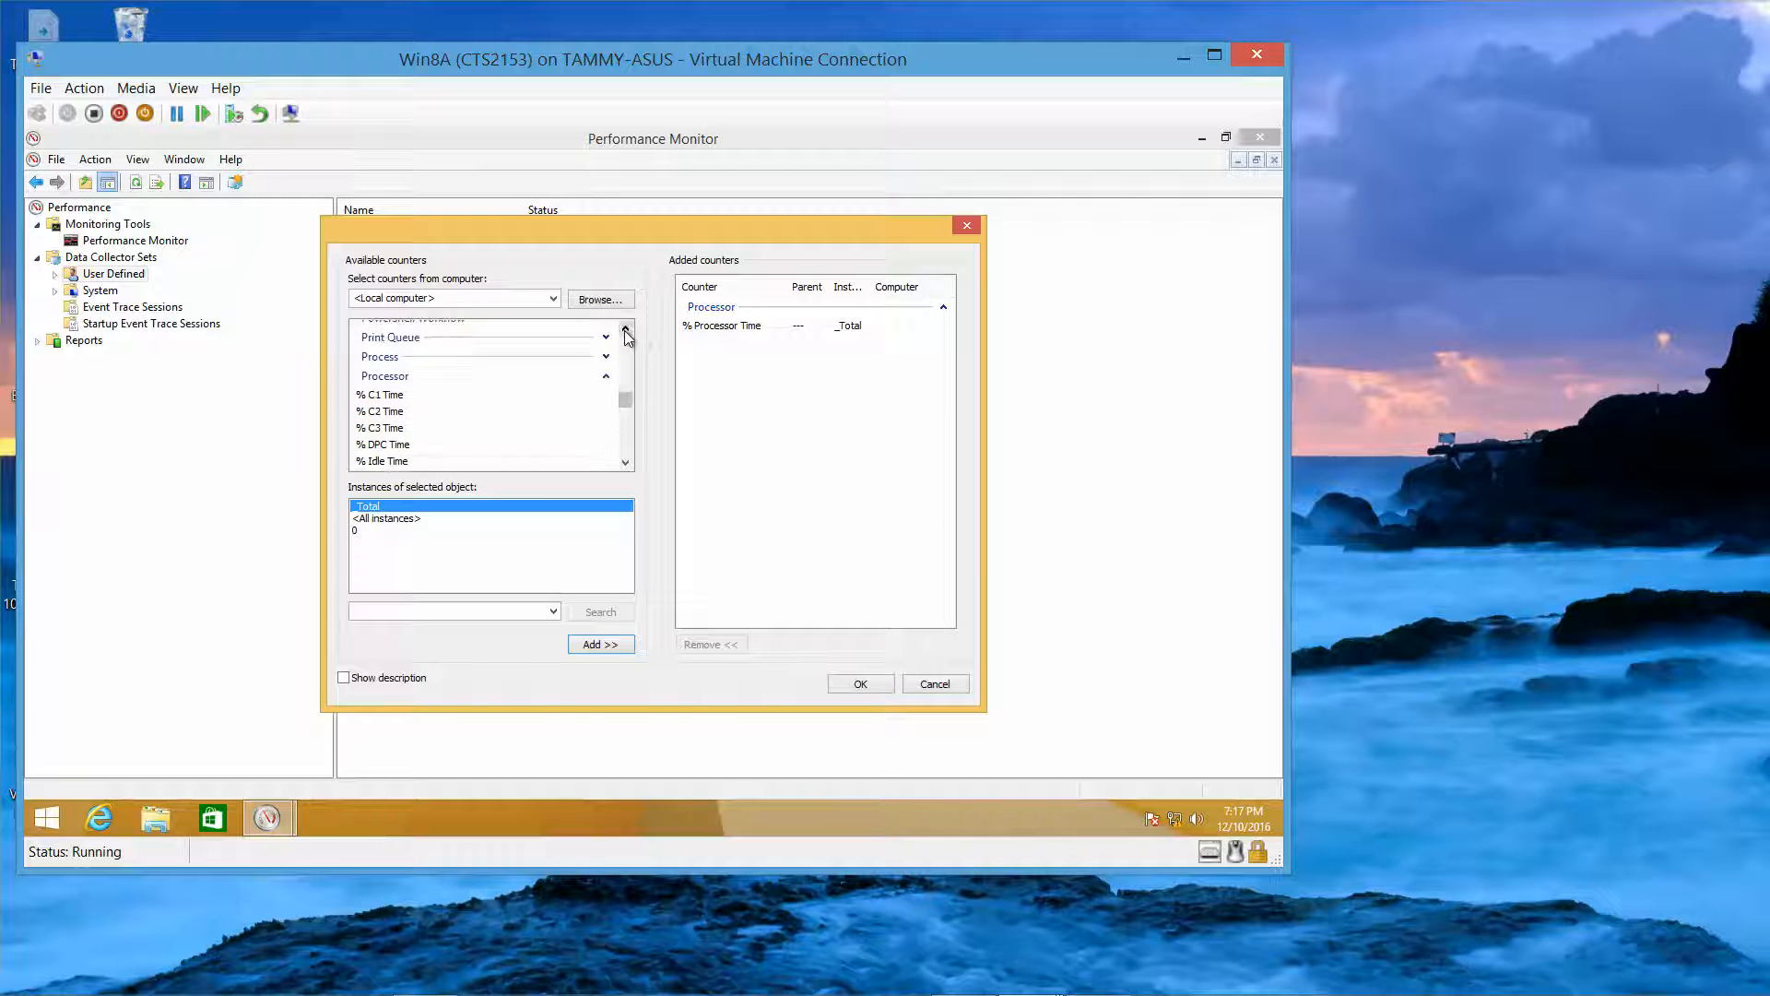
click(605, 377)
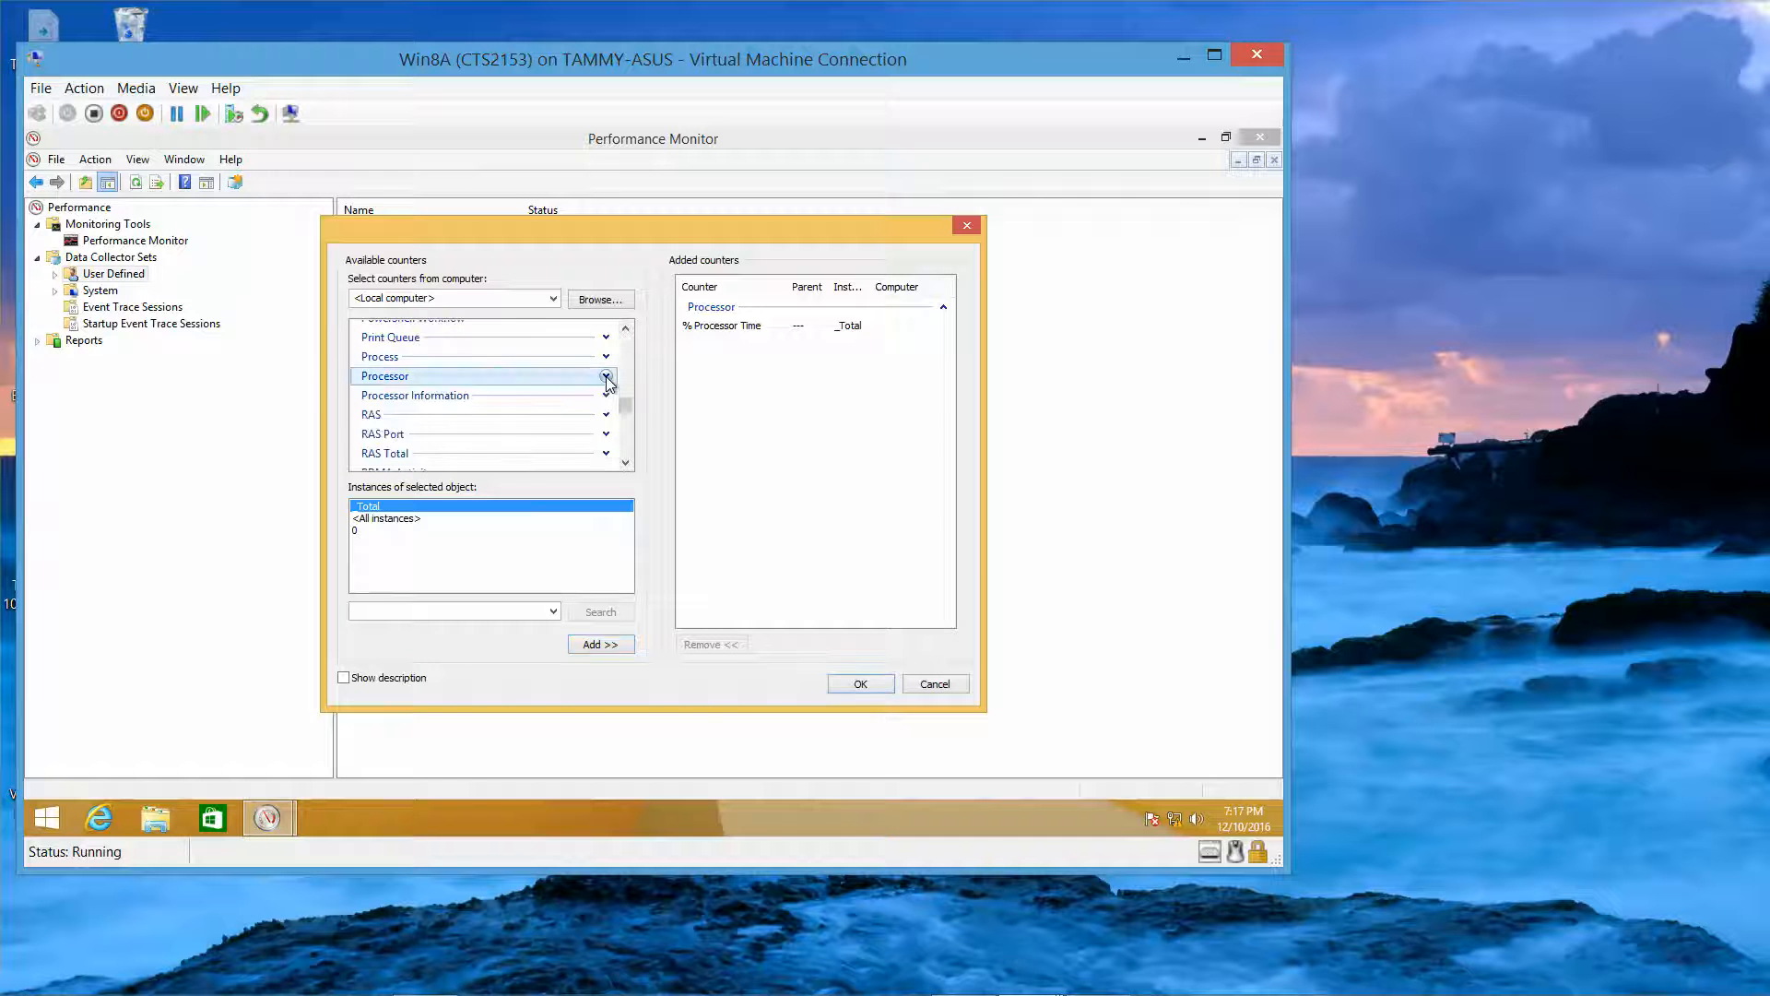
click(627, 462)
click(627, 462)
click(627, 462)
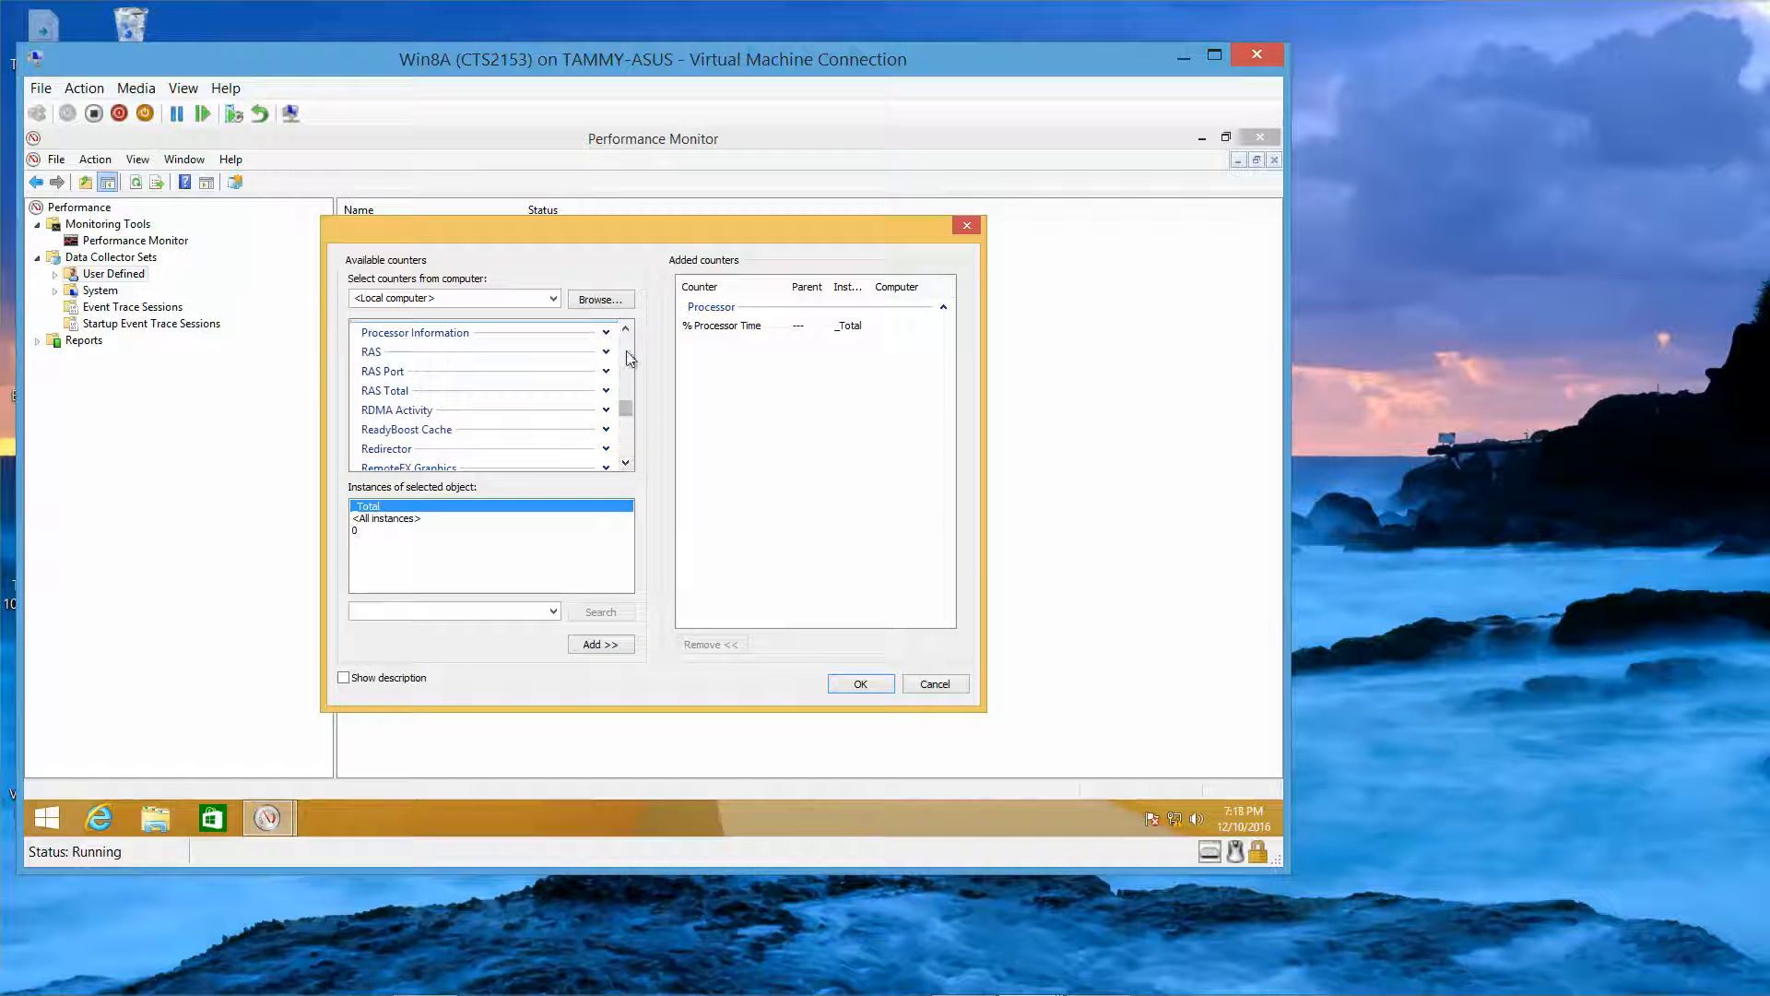
click(627, 462)
click(627, 463)
click(627, 463)
click(627, 463)
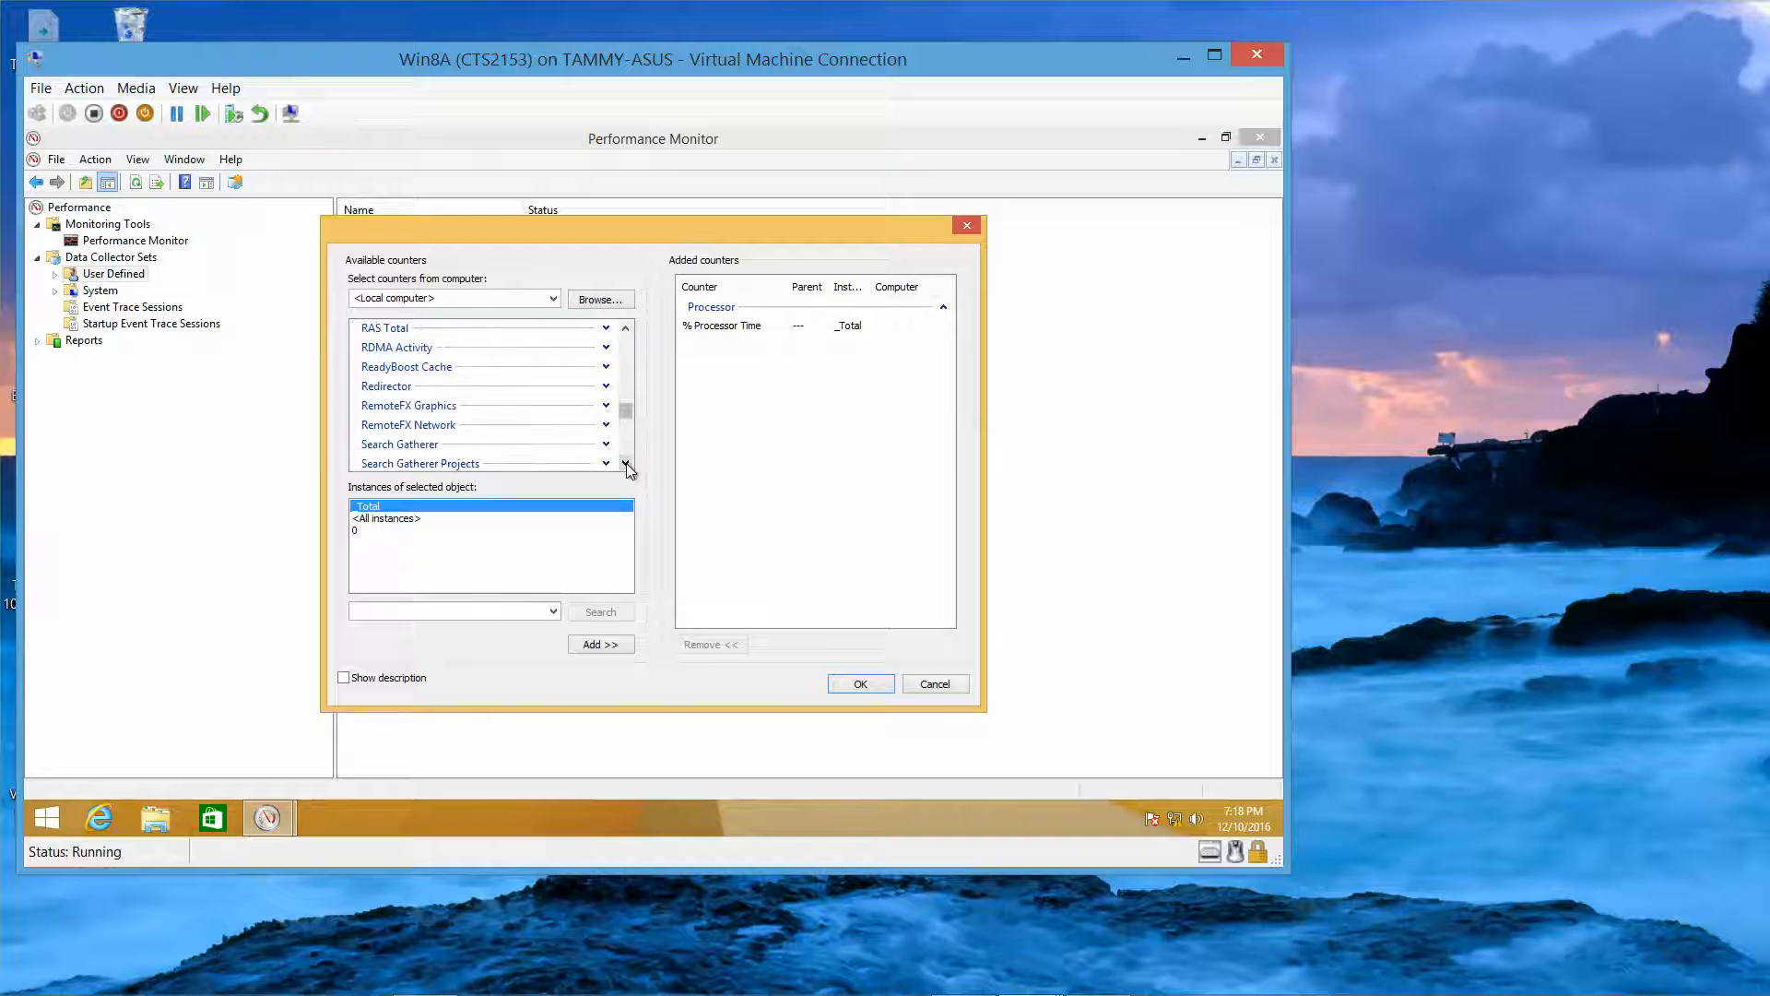
click(627, 463)
click(627, 463)
click(627, 463)
click(627, 463)
click(627, 463)
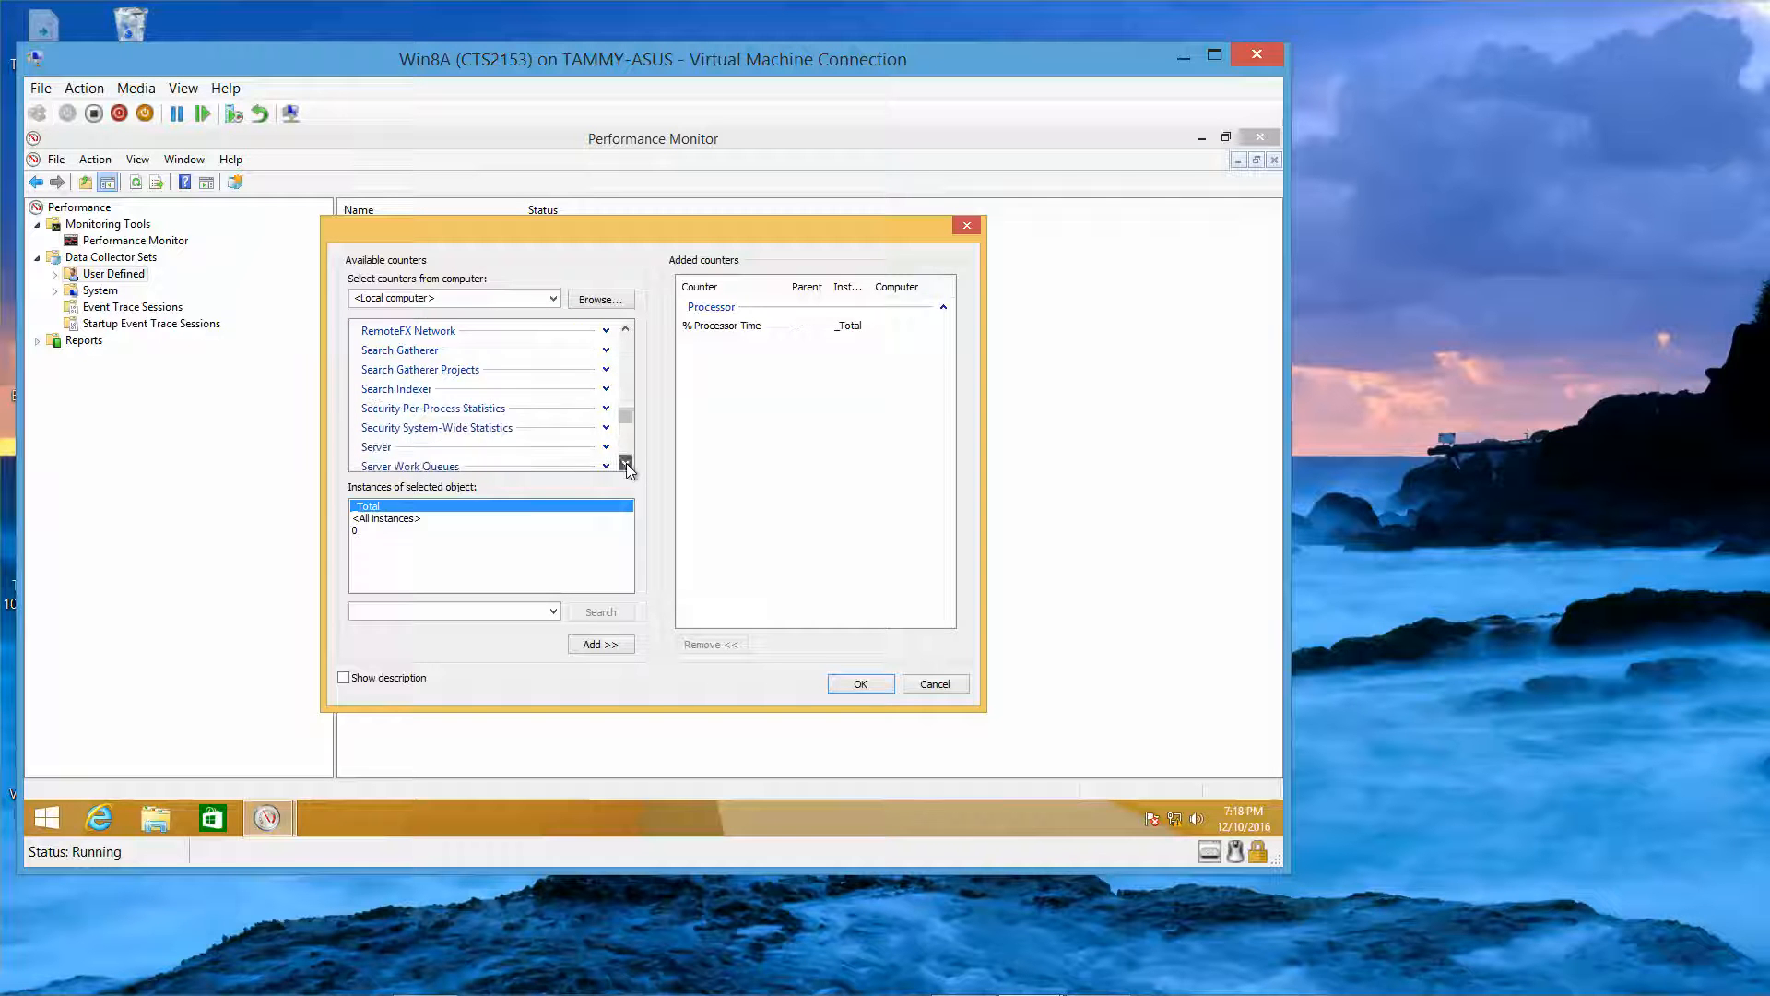
click(627, 463)
click(627, 463)
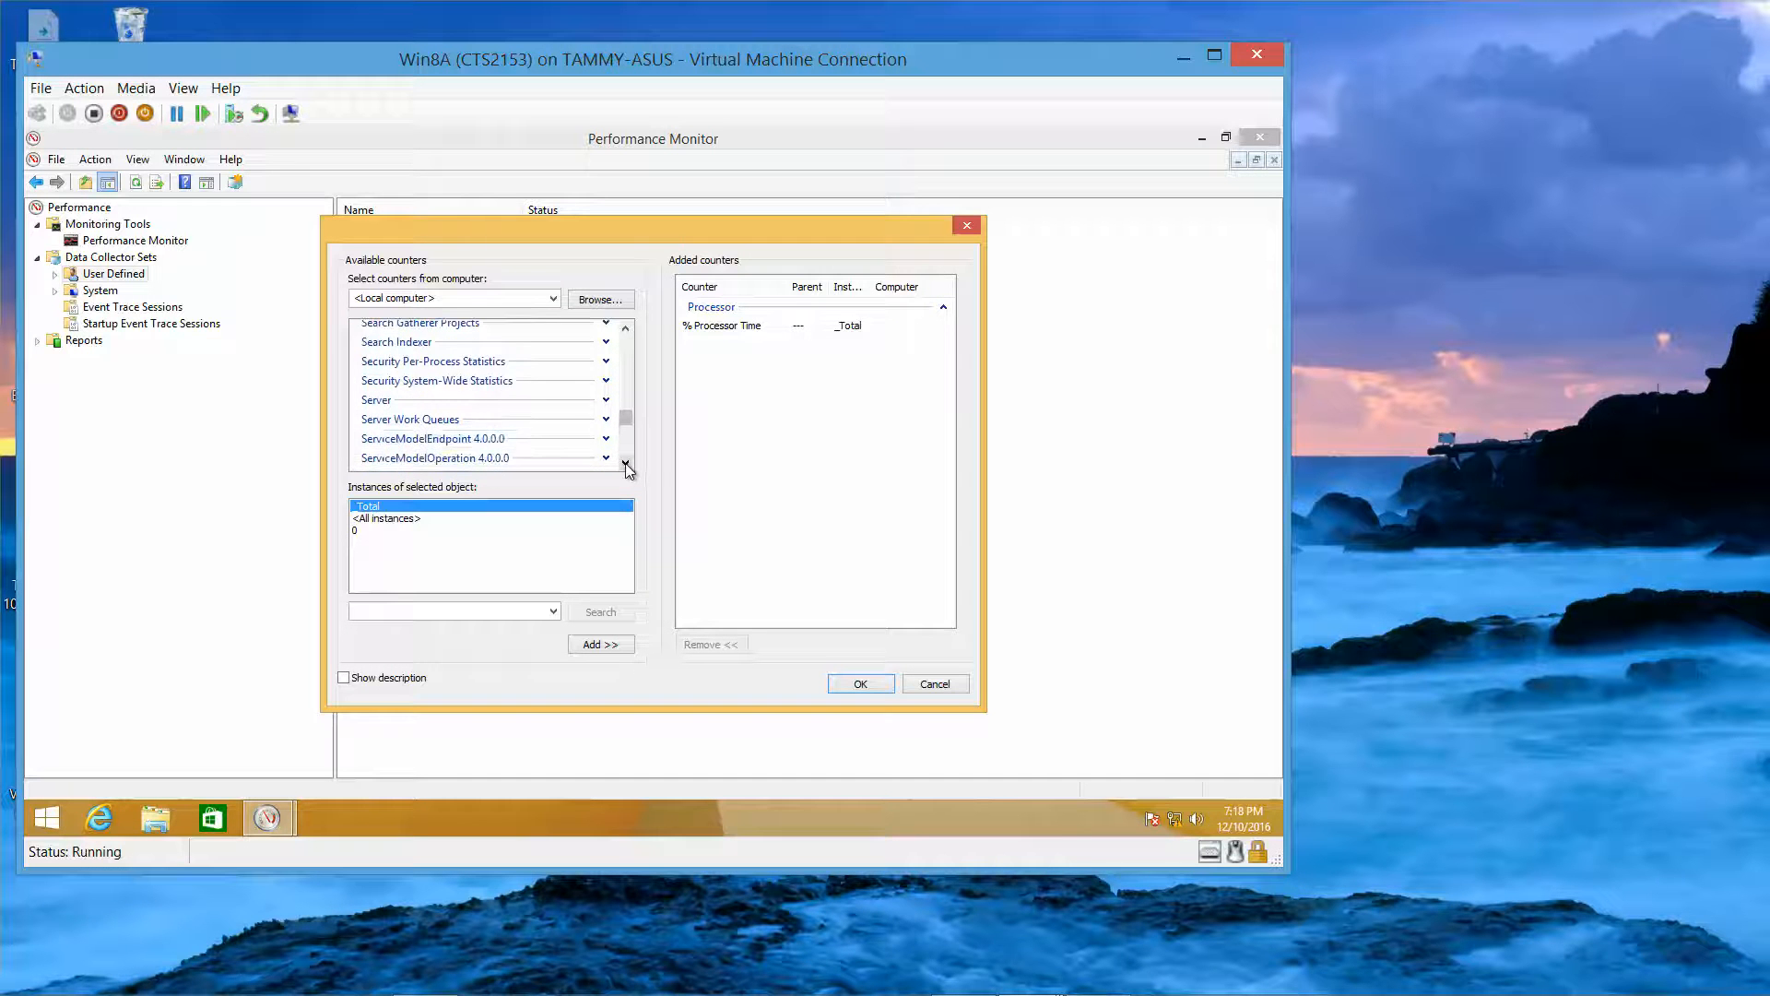
click(606, 419)
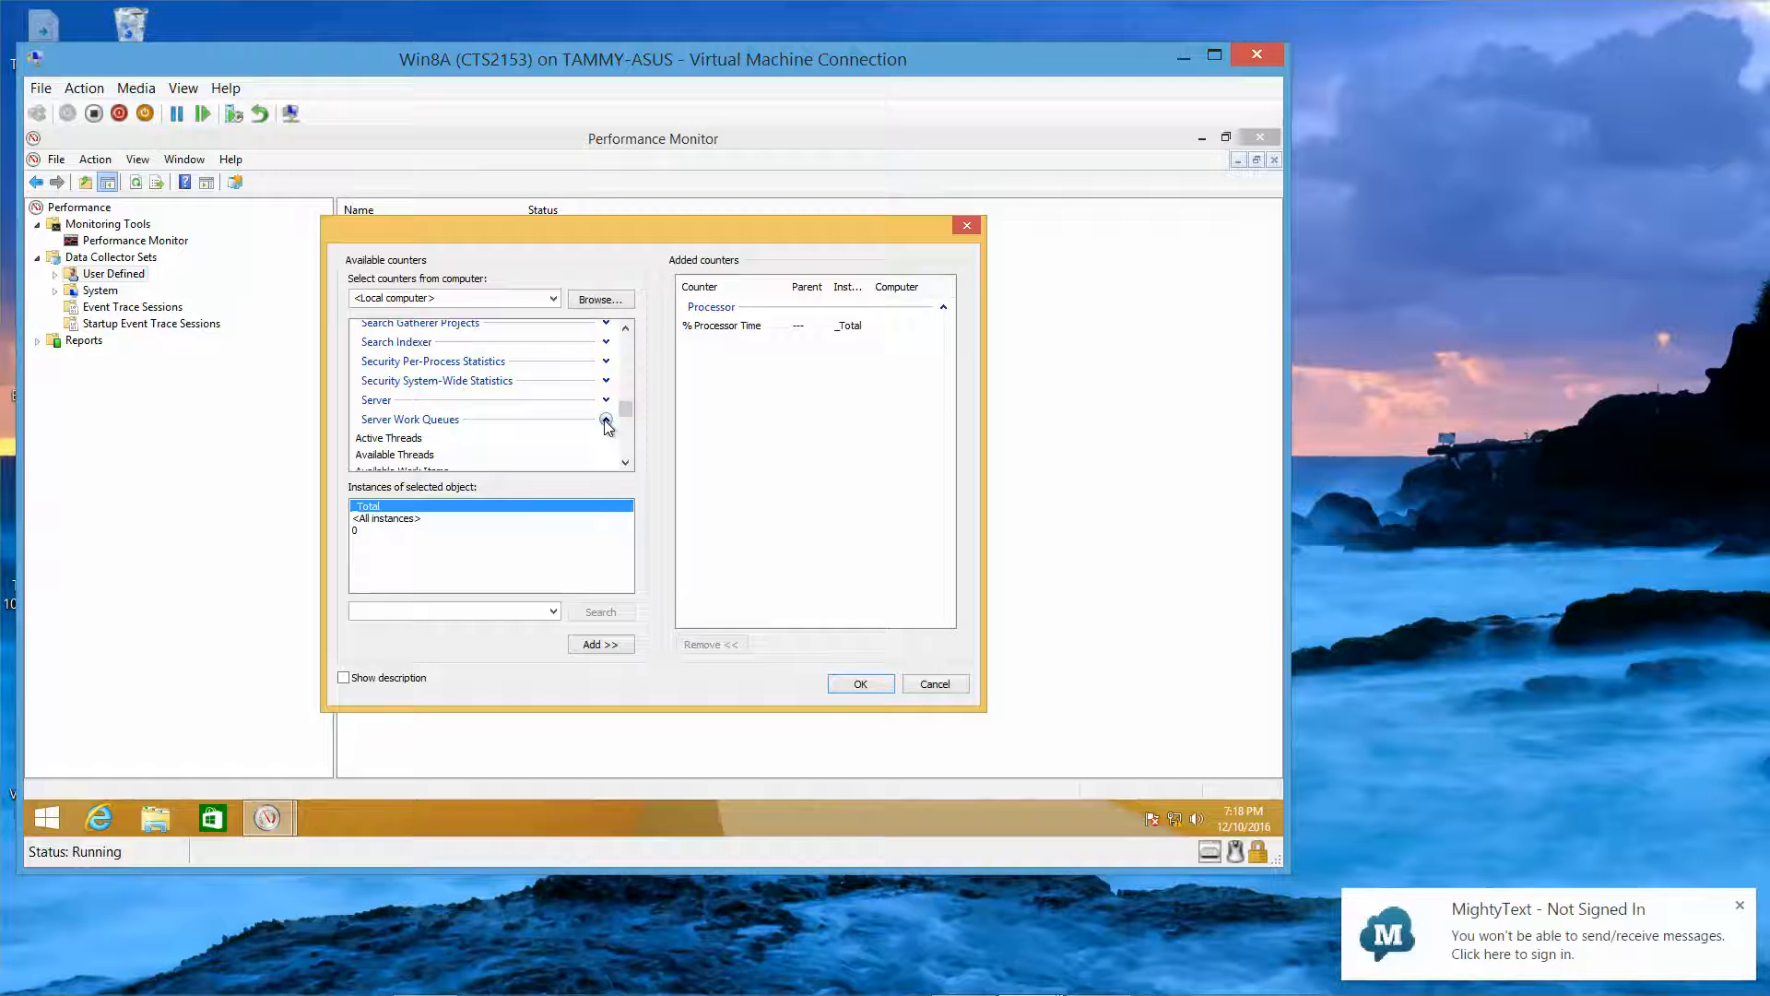
Step: Dismiss the MightyText notification and add the Server Work Queues object's Queue Length counter for all instances
click(1741, 906)
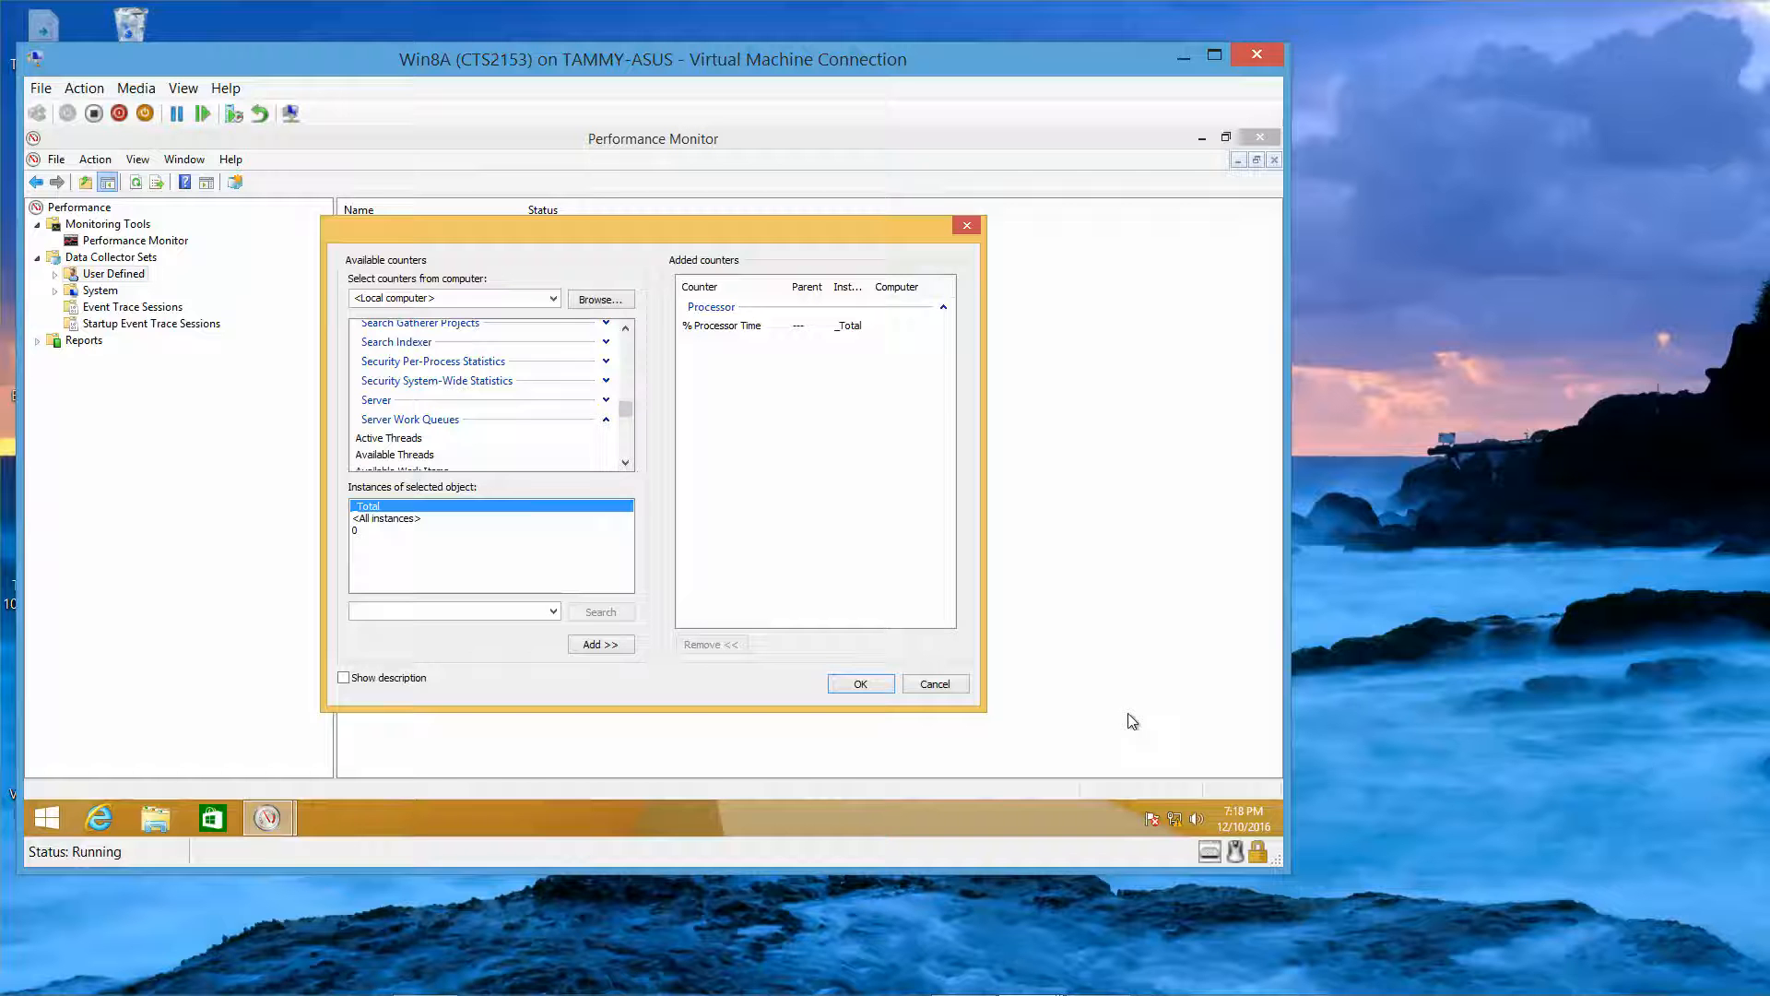
click(626, 463)
click(626, 463)
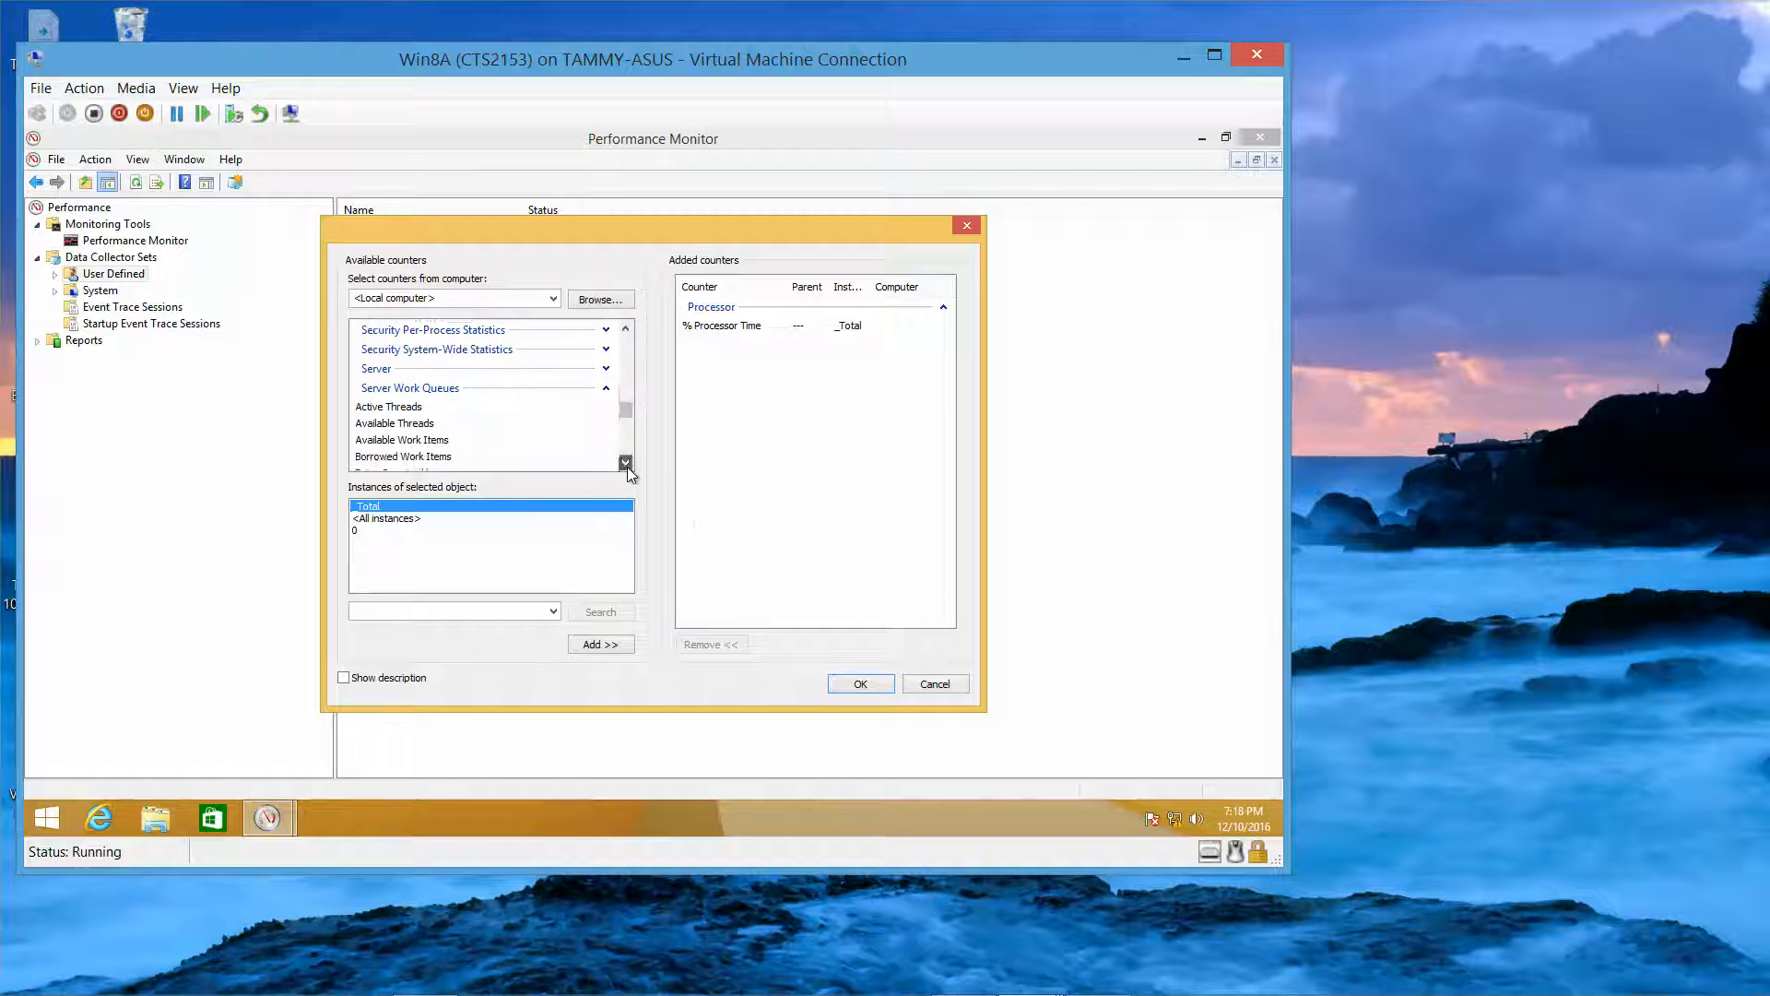
click(626, 463)
click(626, 463)
click(626, 463)
click(627, 462)
click(626, 463)
click(626, 463)
click(626, 463)
click(626, 462)
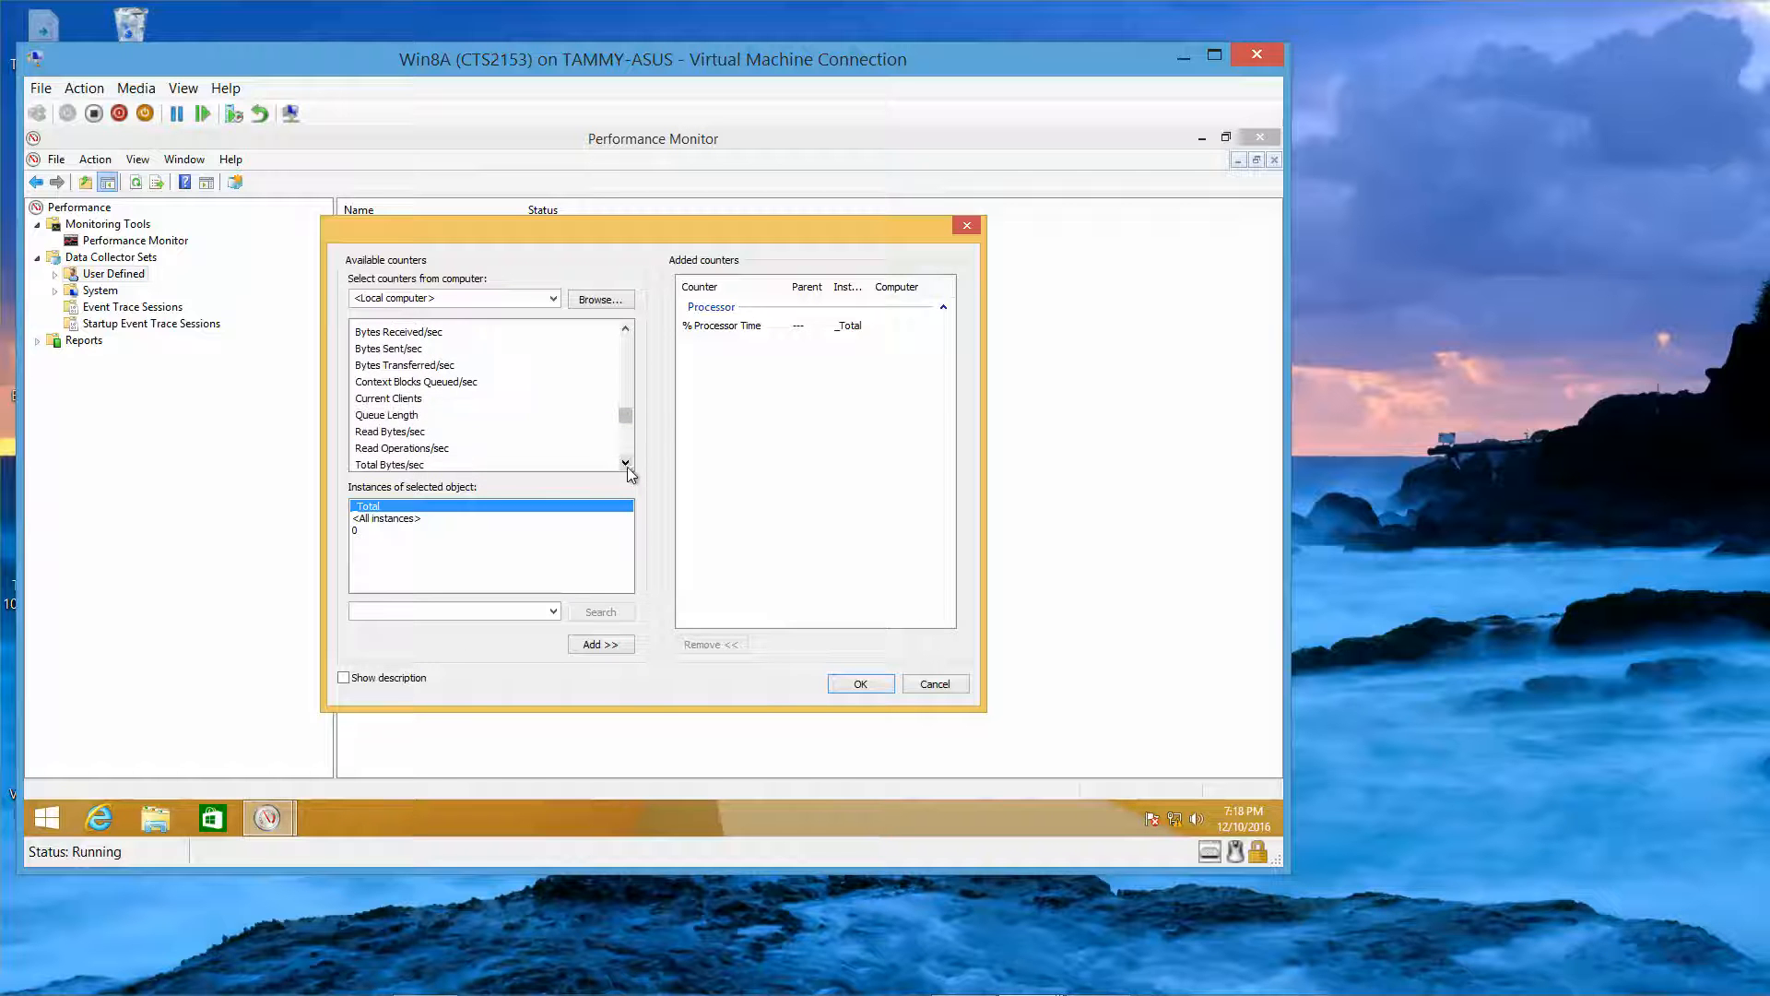
click(413, 417)
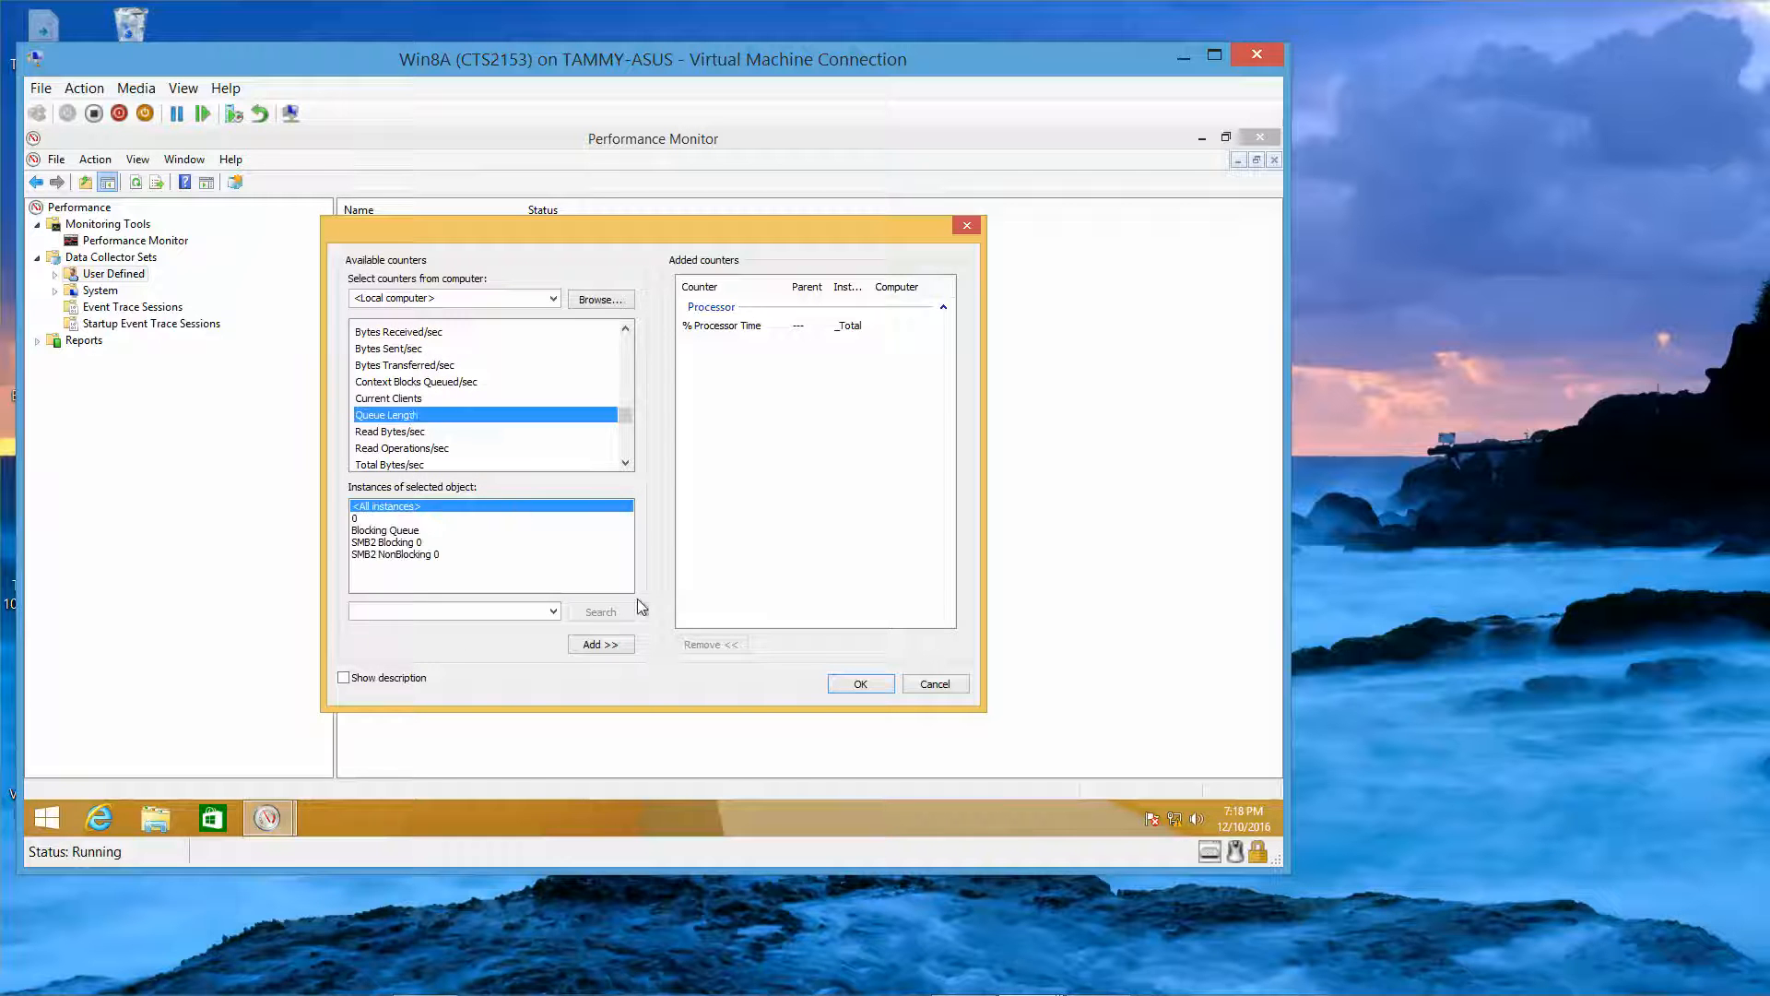
click(604, 645)
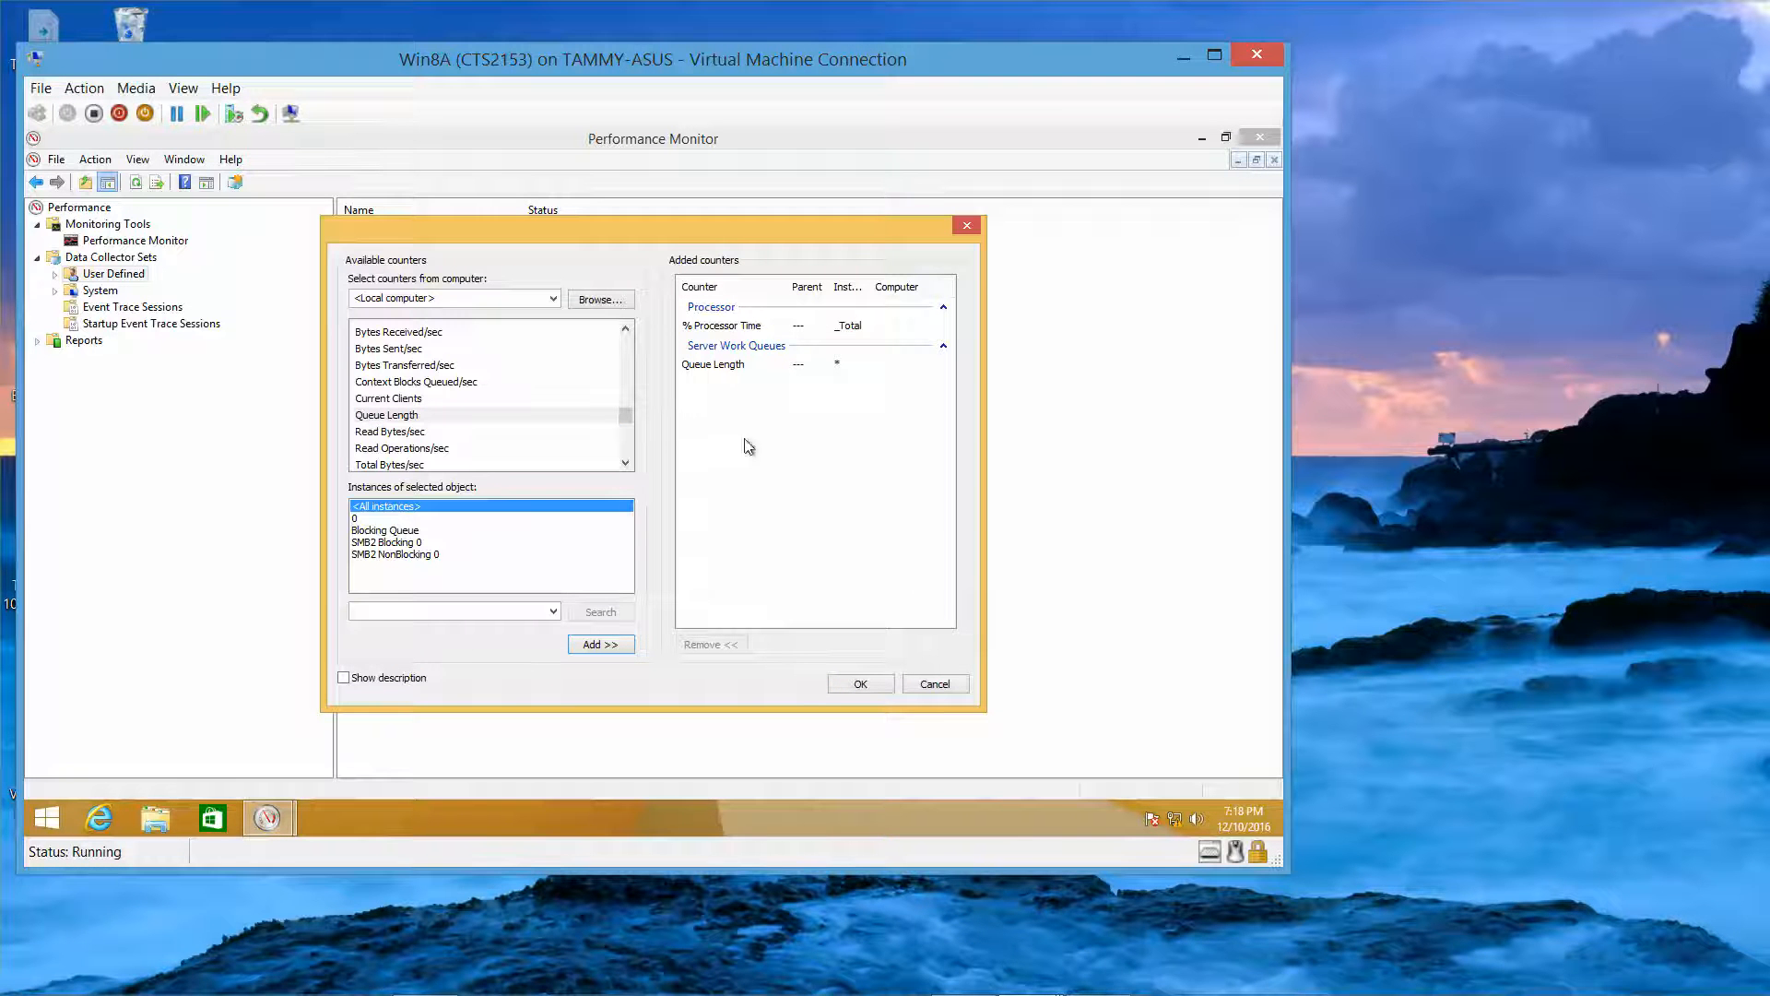
Step: Collapse the Server Work Queues group in the available counters
click(626, 328)
click(626, 328)
click(626, 329)
click(626, 328)
click(626, 328)
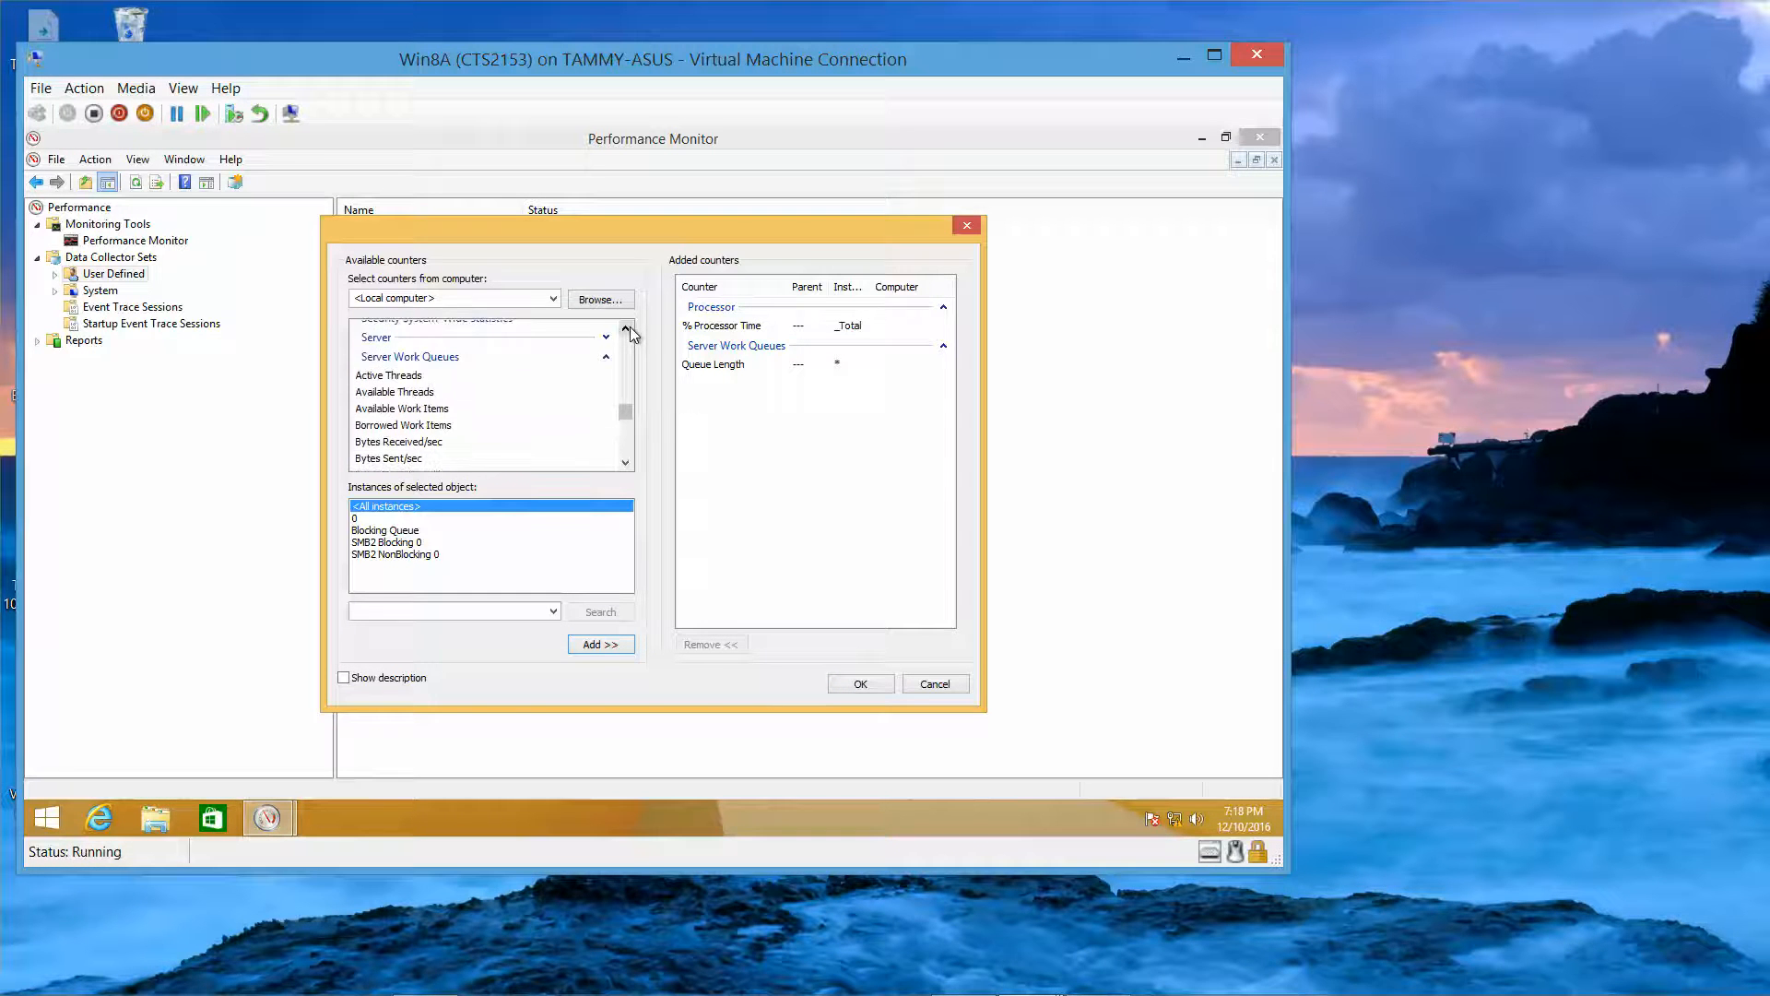
click(494, 359)
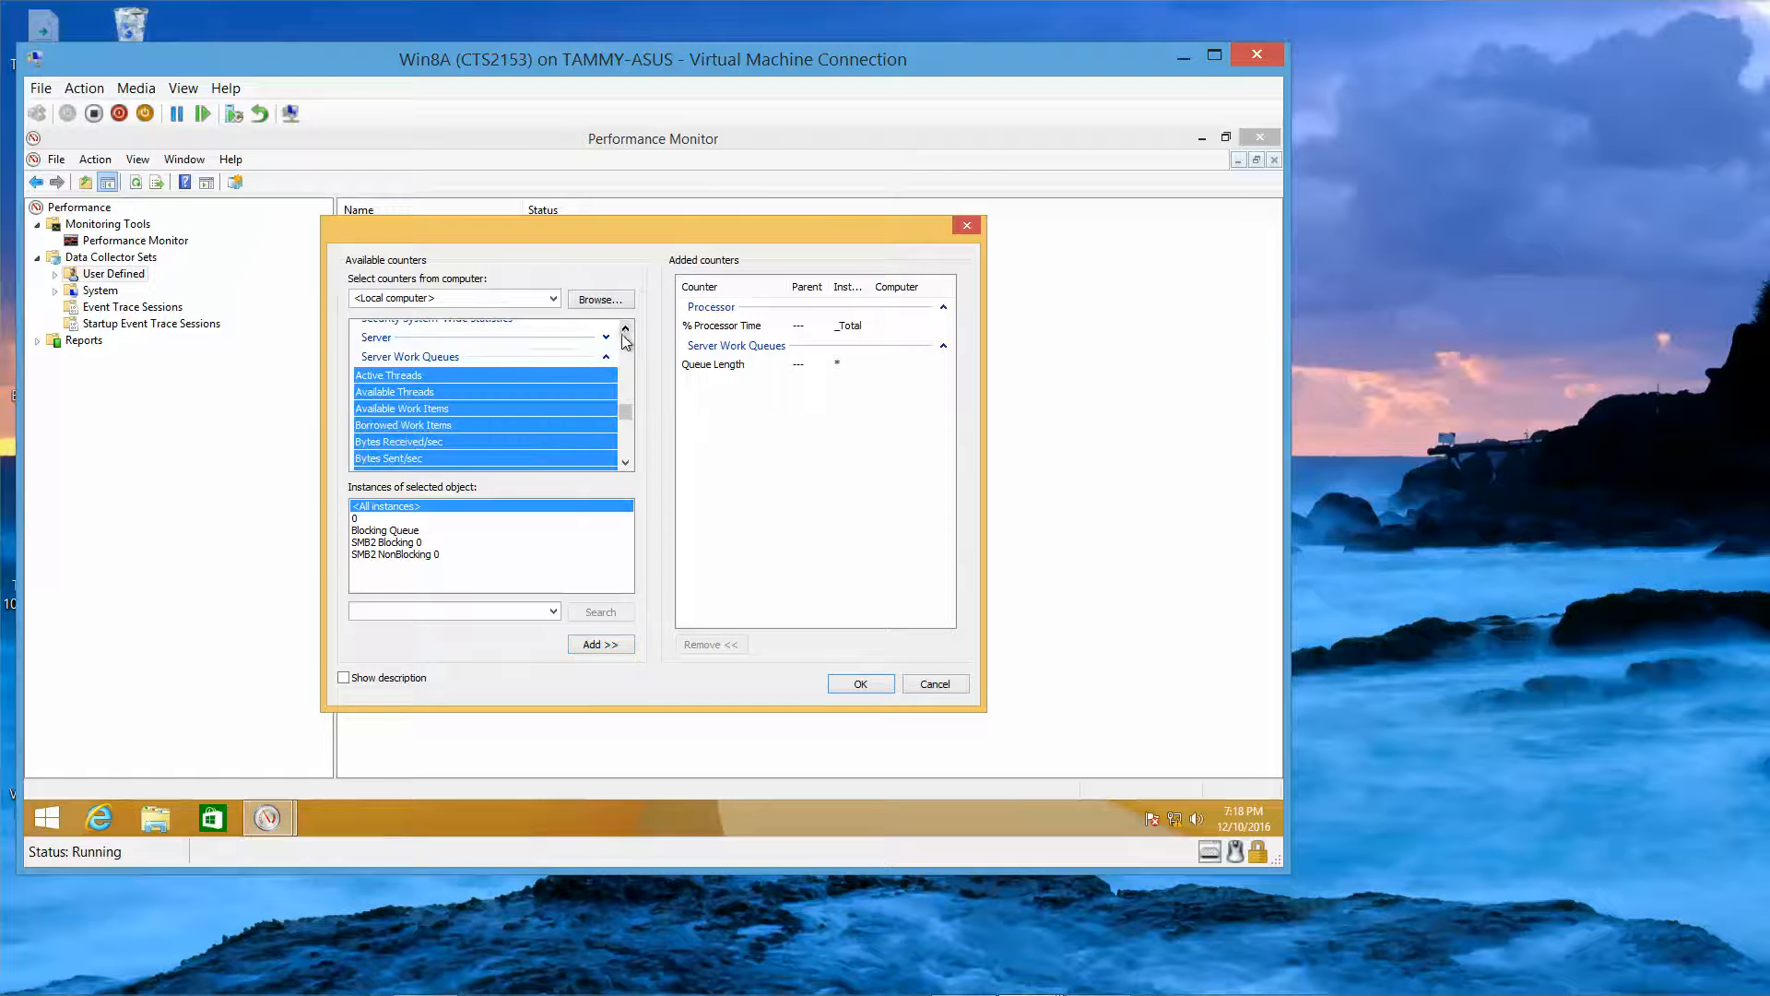
click(605, 357)
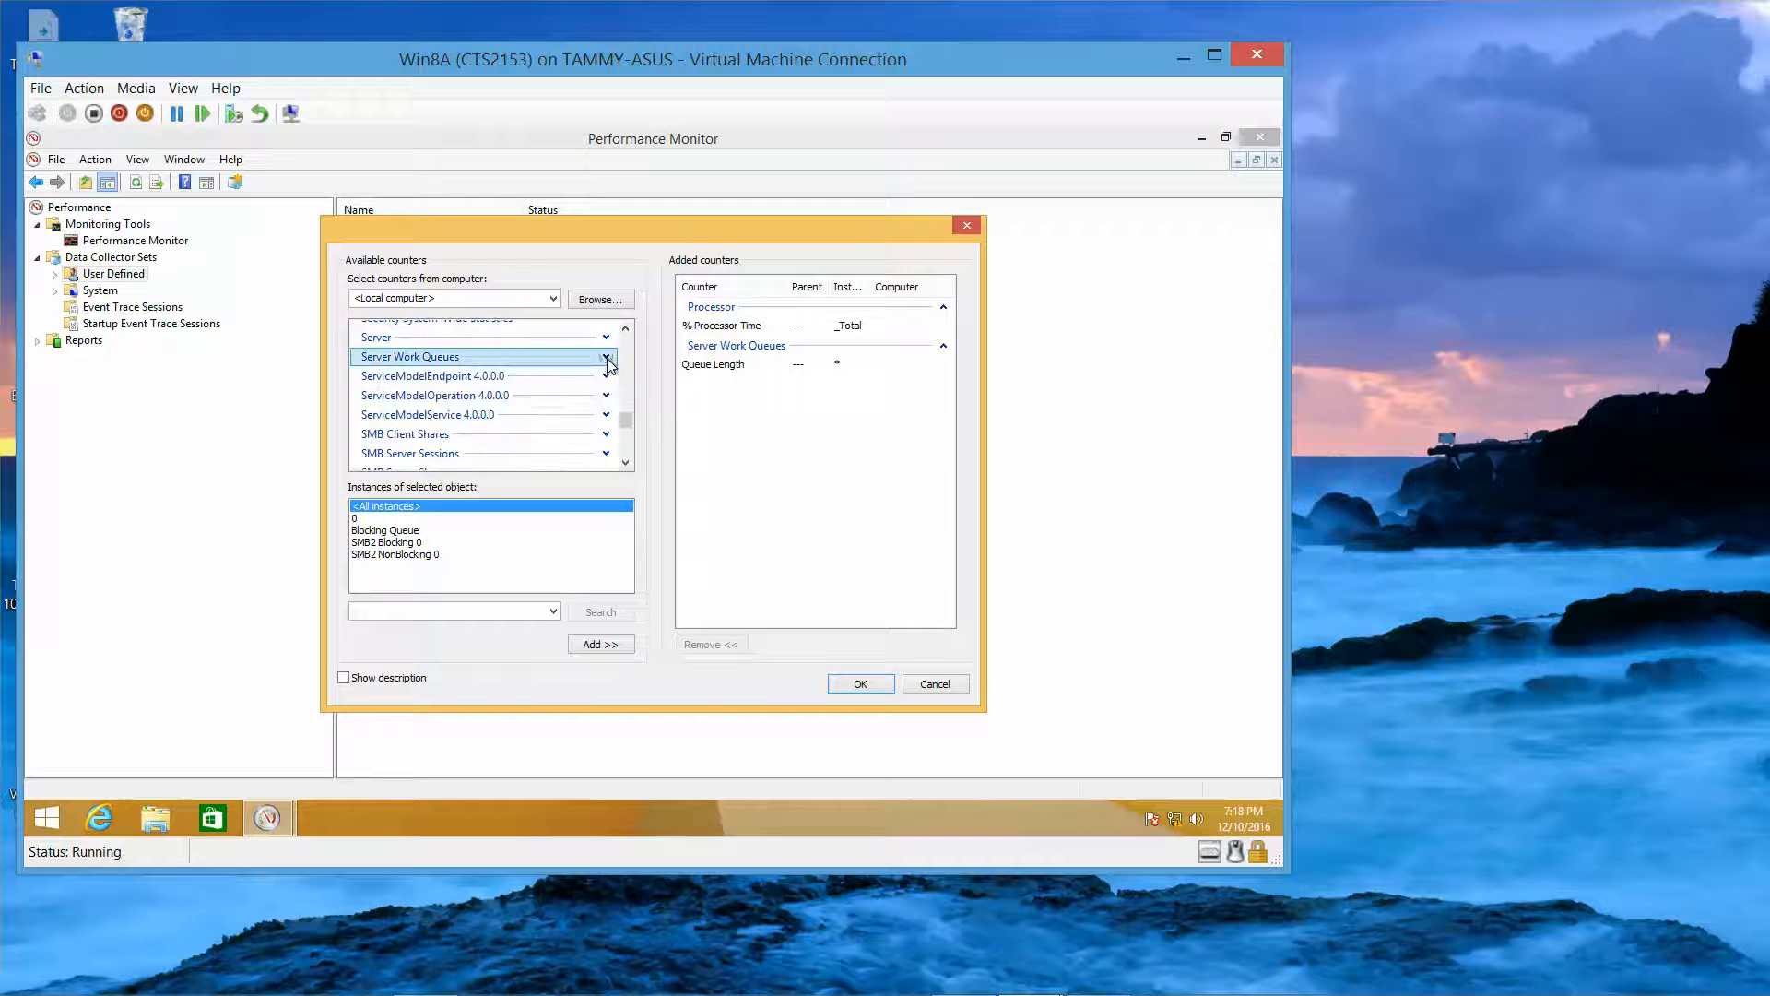
Step: Find the System group in the available counters and expand it
click(626, 464)
click(626, 463)
click(626, 464)
click(626, 464)
click(626, 464)
click(626, 464)
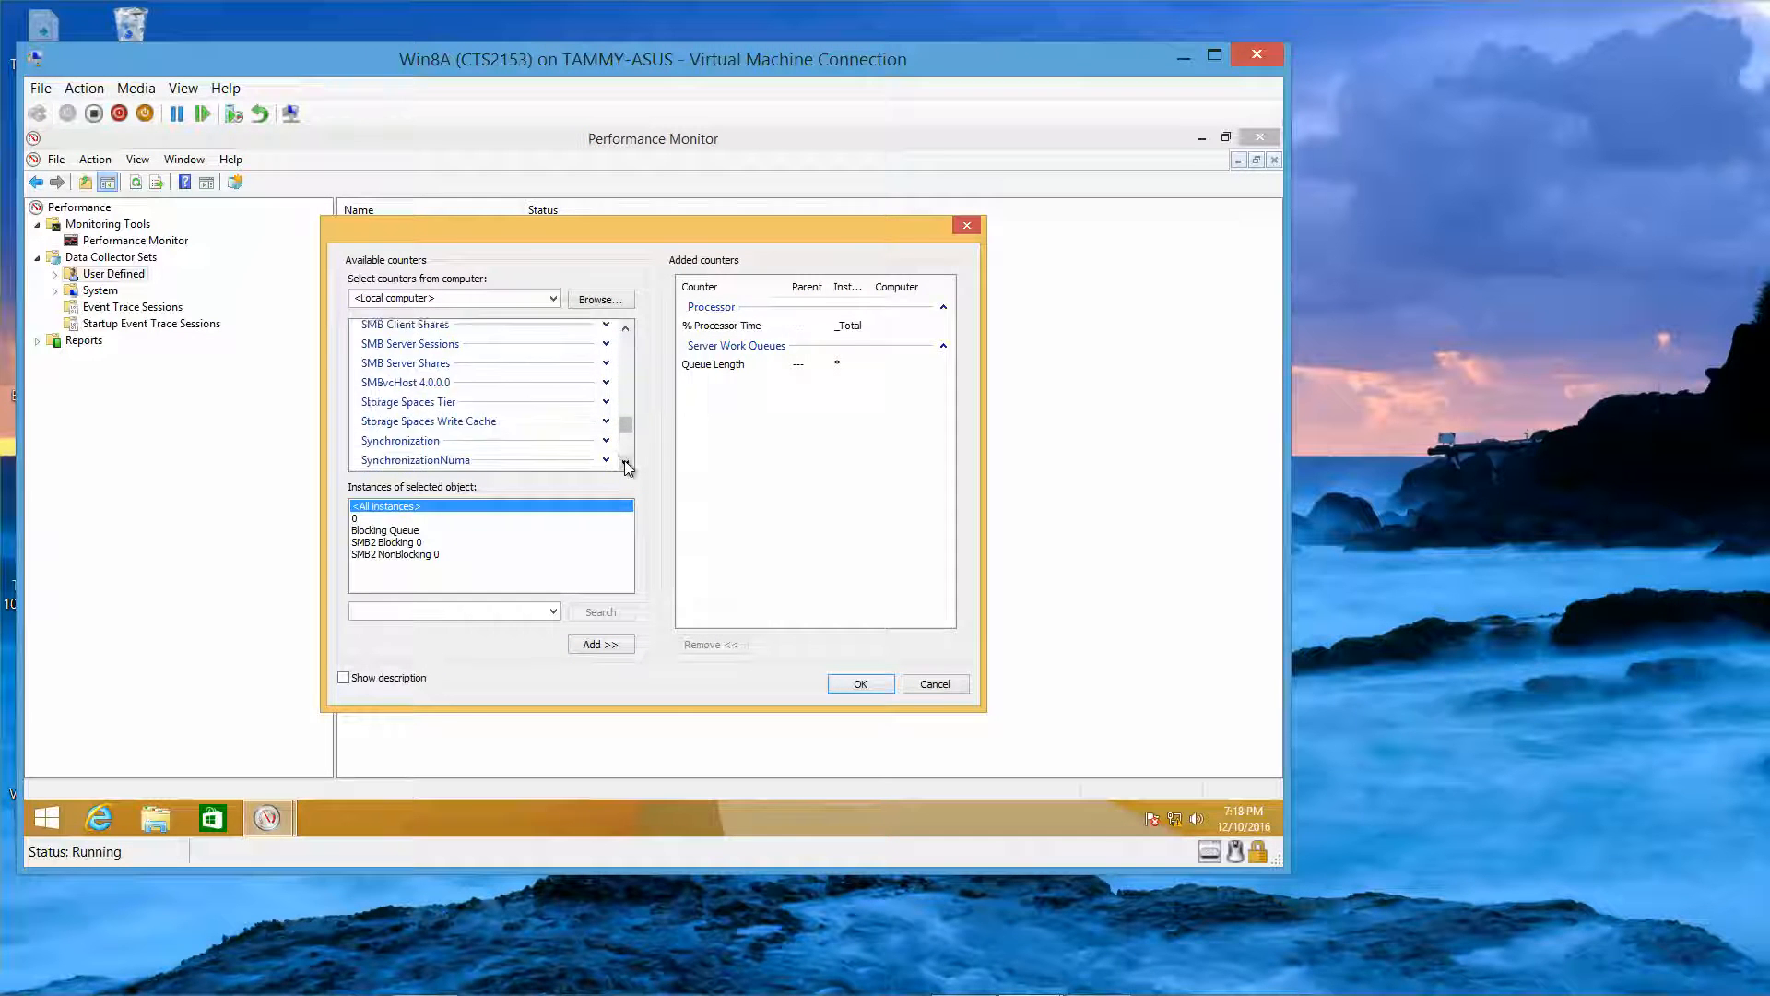
click(626, 463)
click(626, 464)
click(626, 464)
click(626, 463)
click(626, 463)
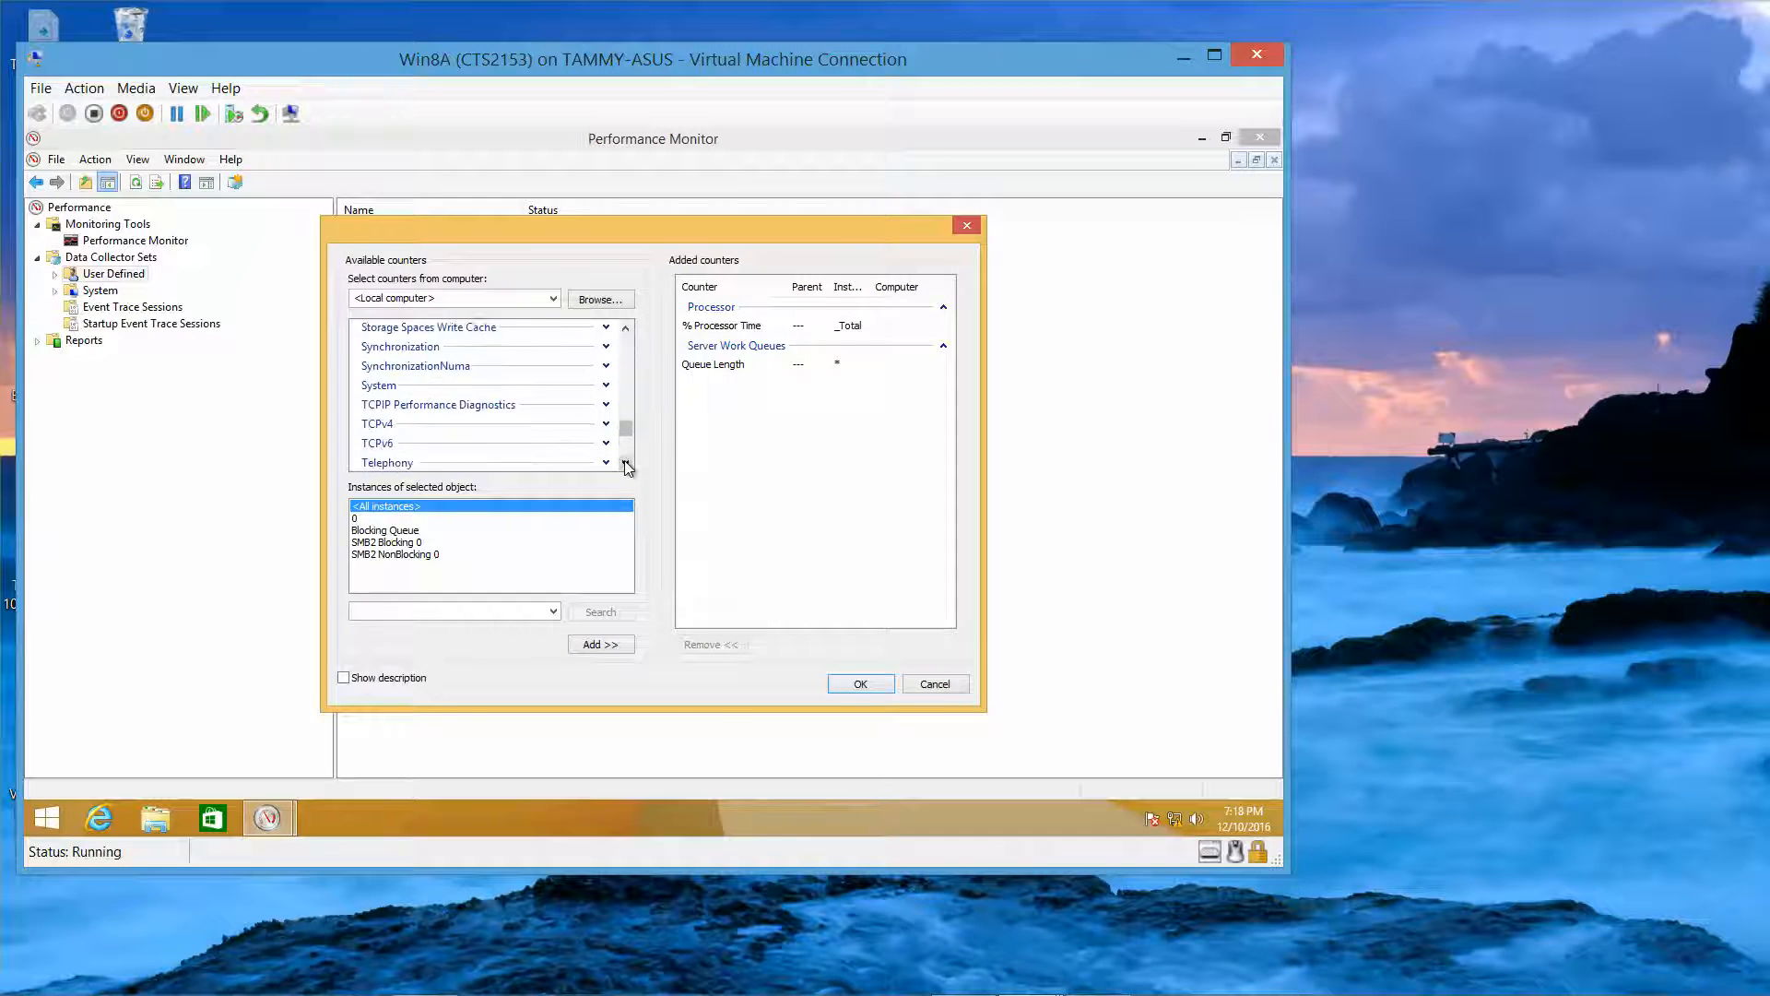
click(606, 386)
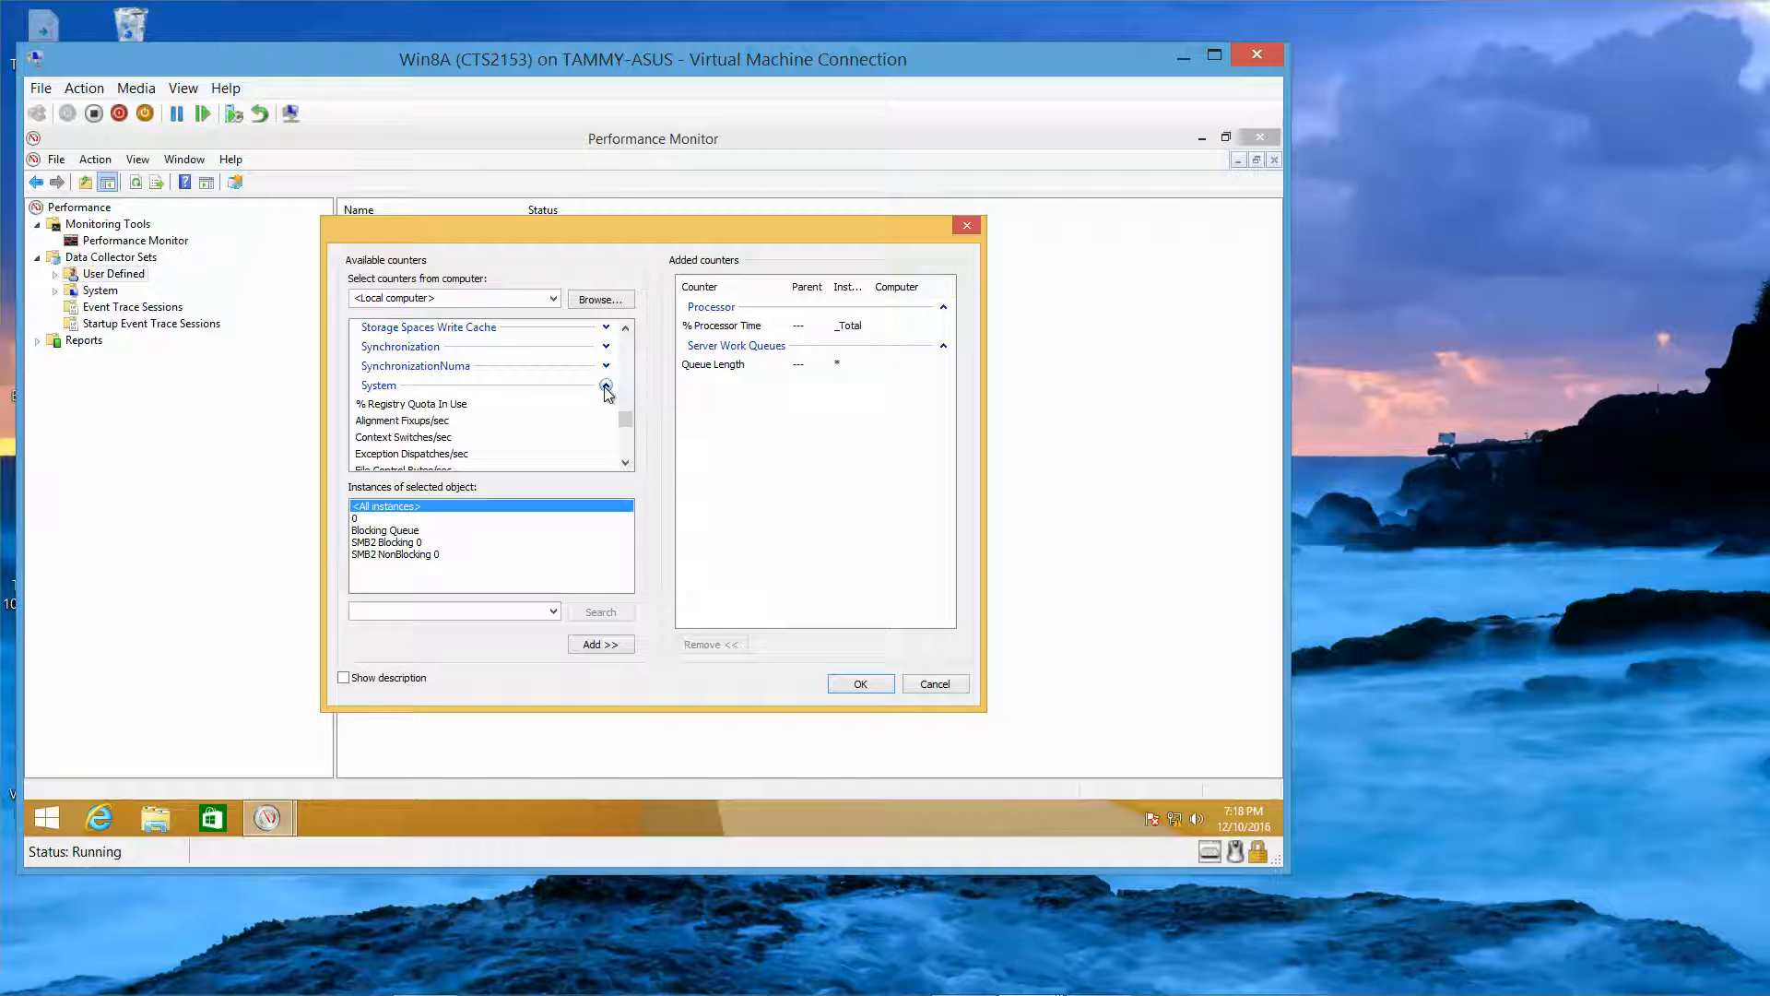
Step: Add the System object's Processor Queue Length counter to the data collector set's counters
click(627, 463)
click(626, 463)
click(626, 463)
click(626, 463)
click(626, 463)
click(626, 463)
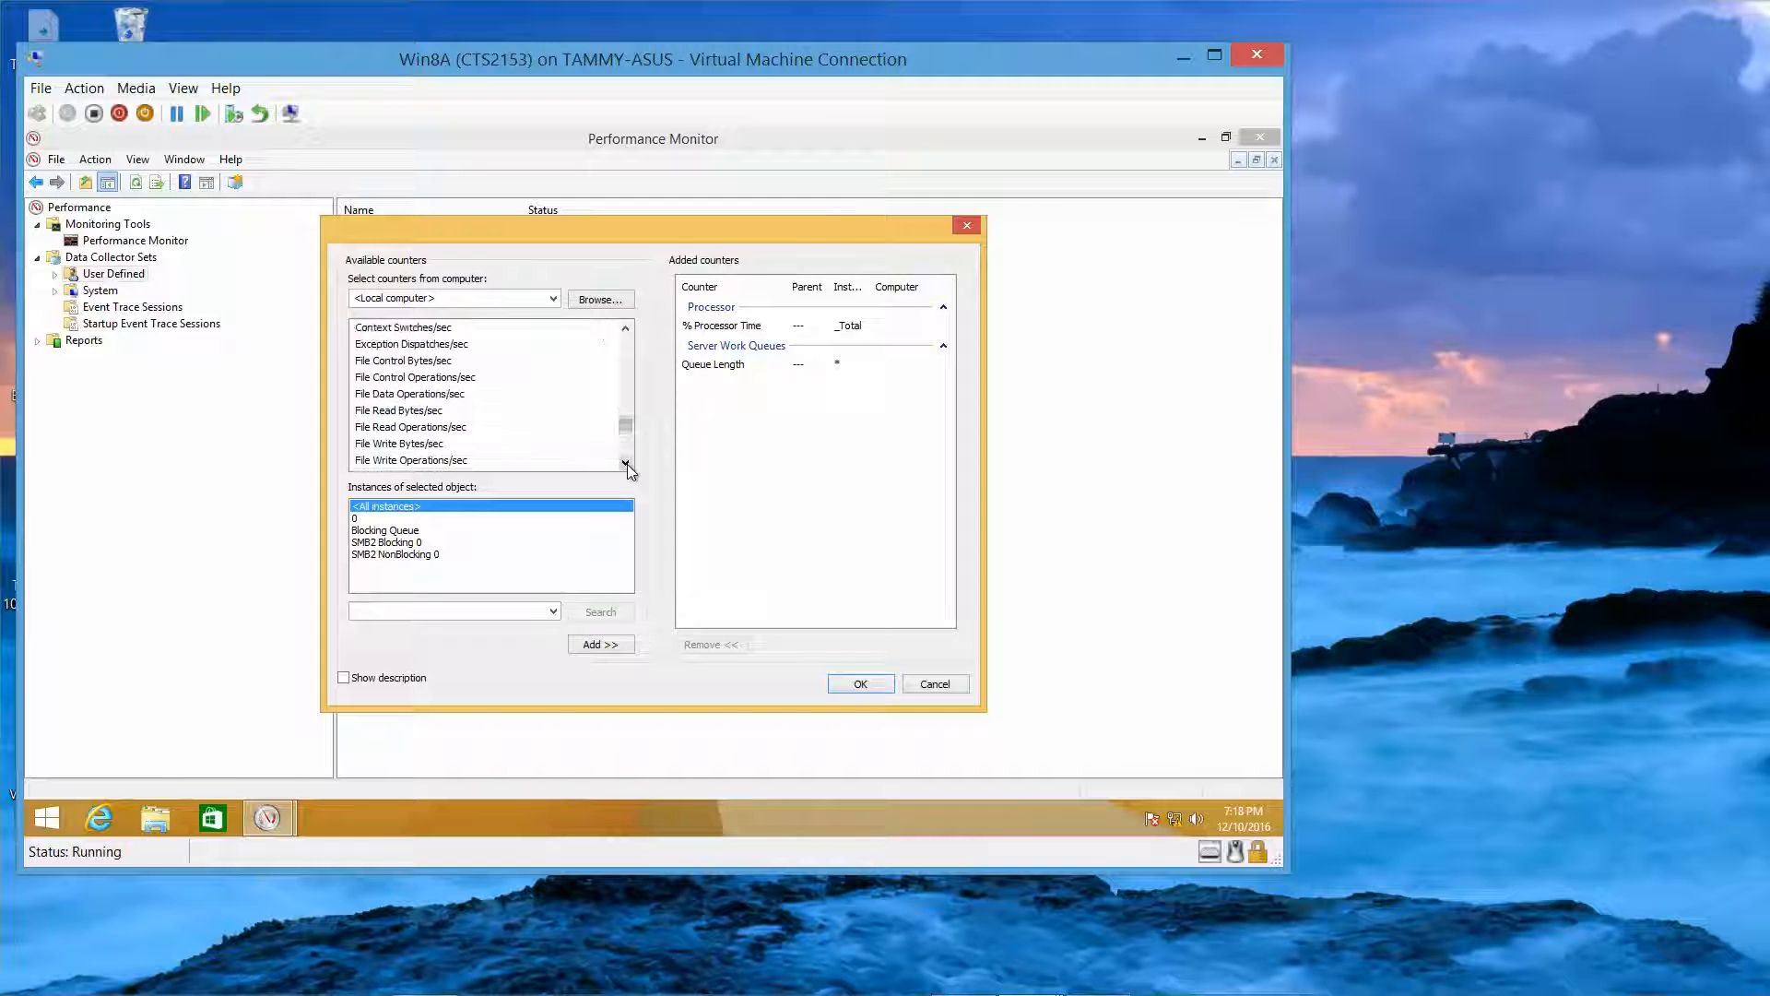
click(626, 463)
click(626, 463)
click(626, 463)
click(626, 463)
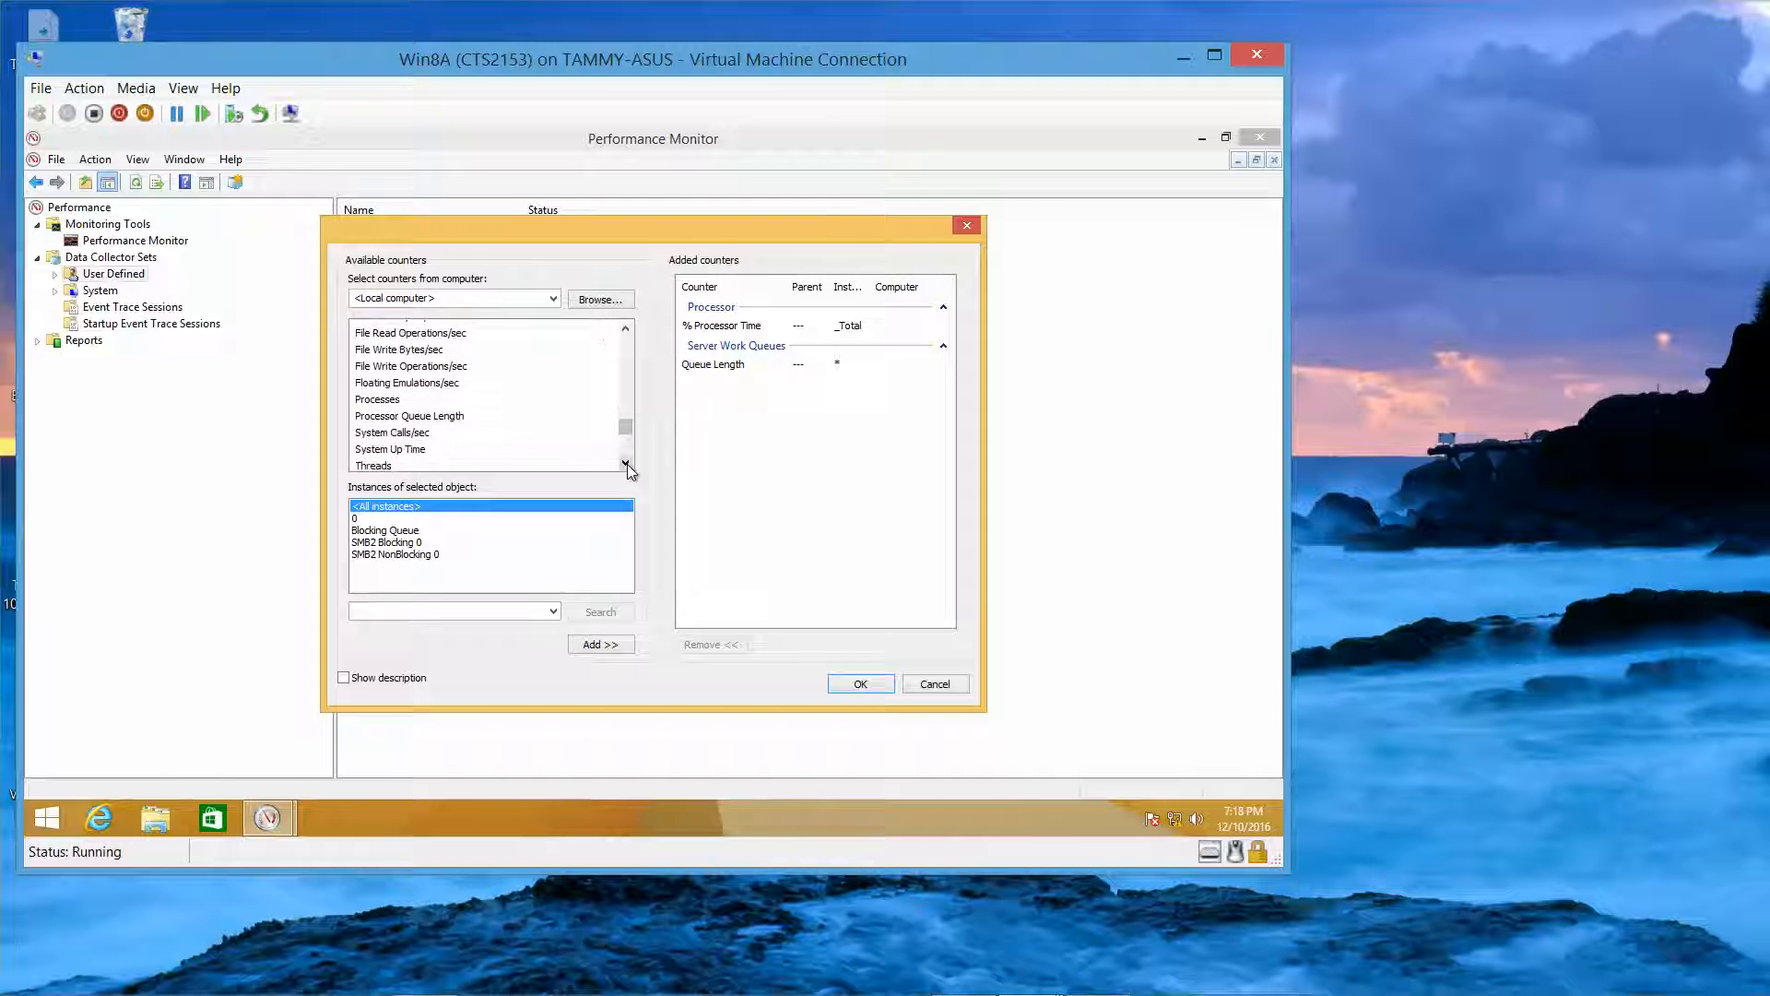
click(457, 416)
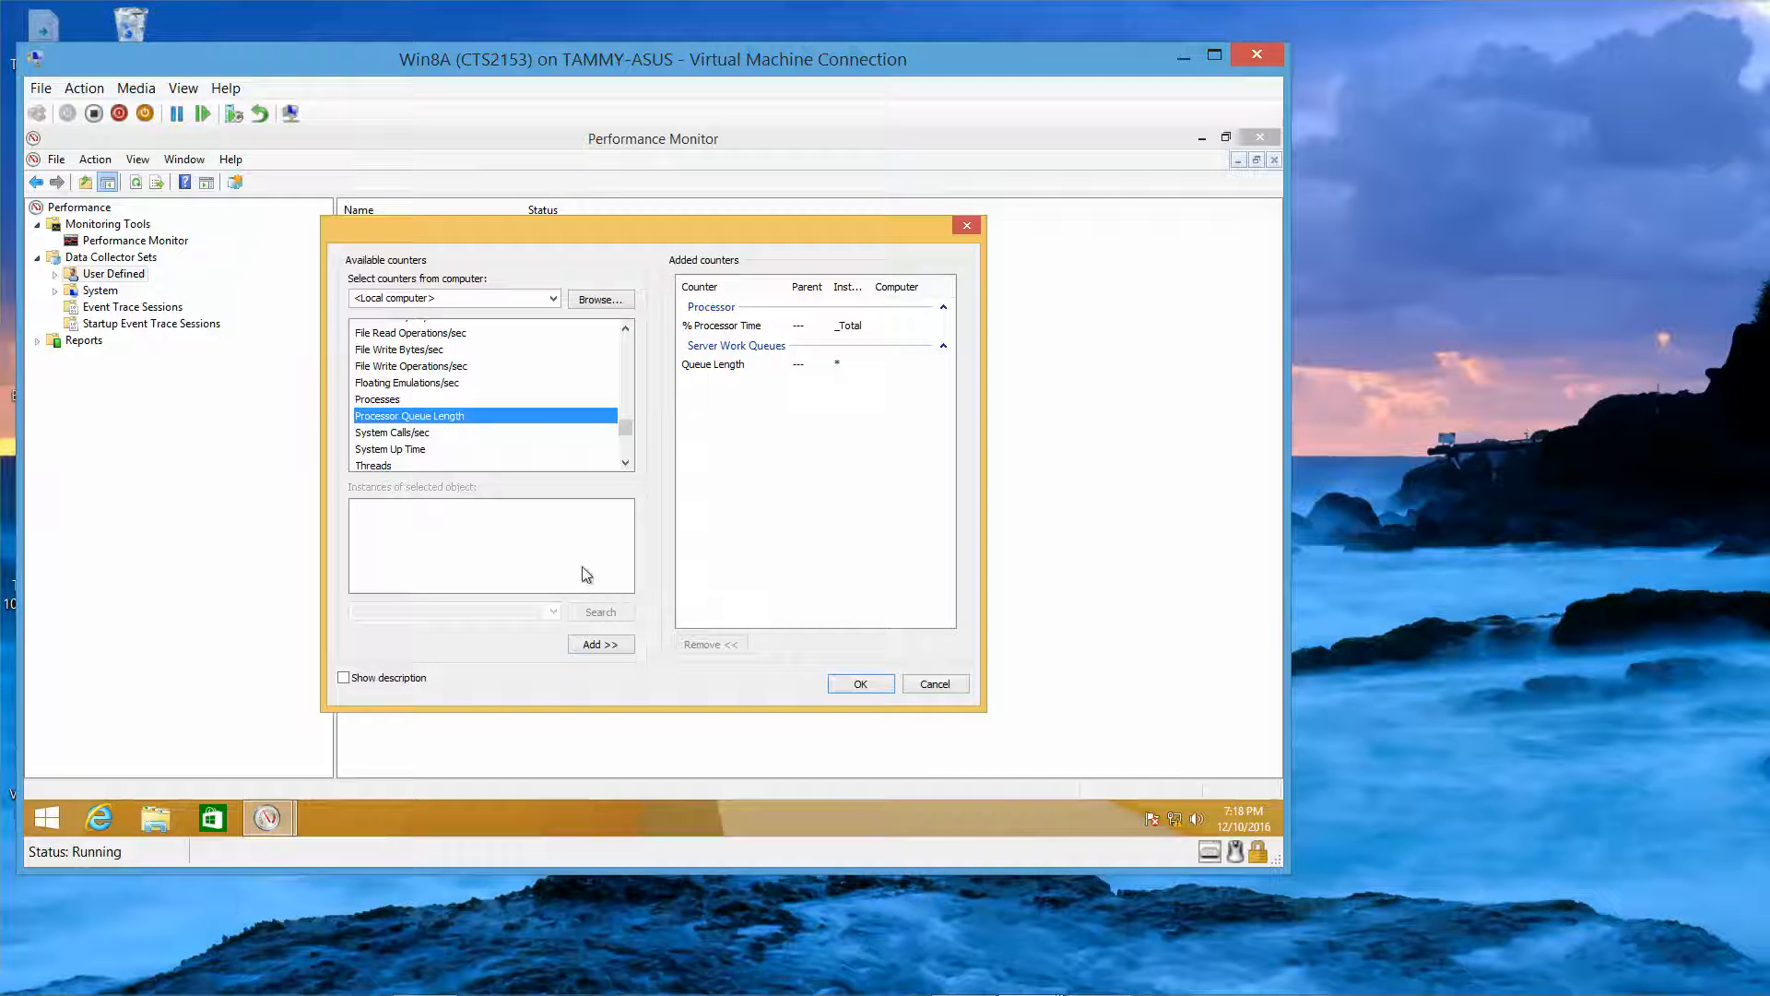
click(621, 645)
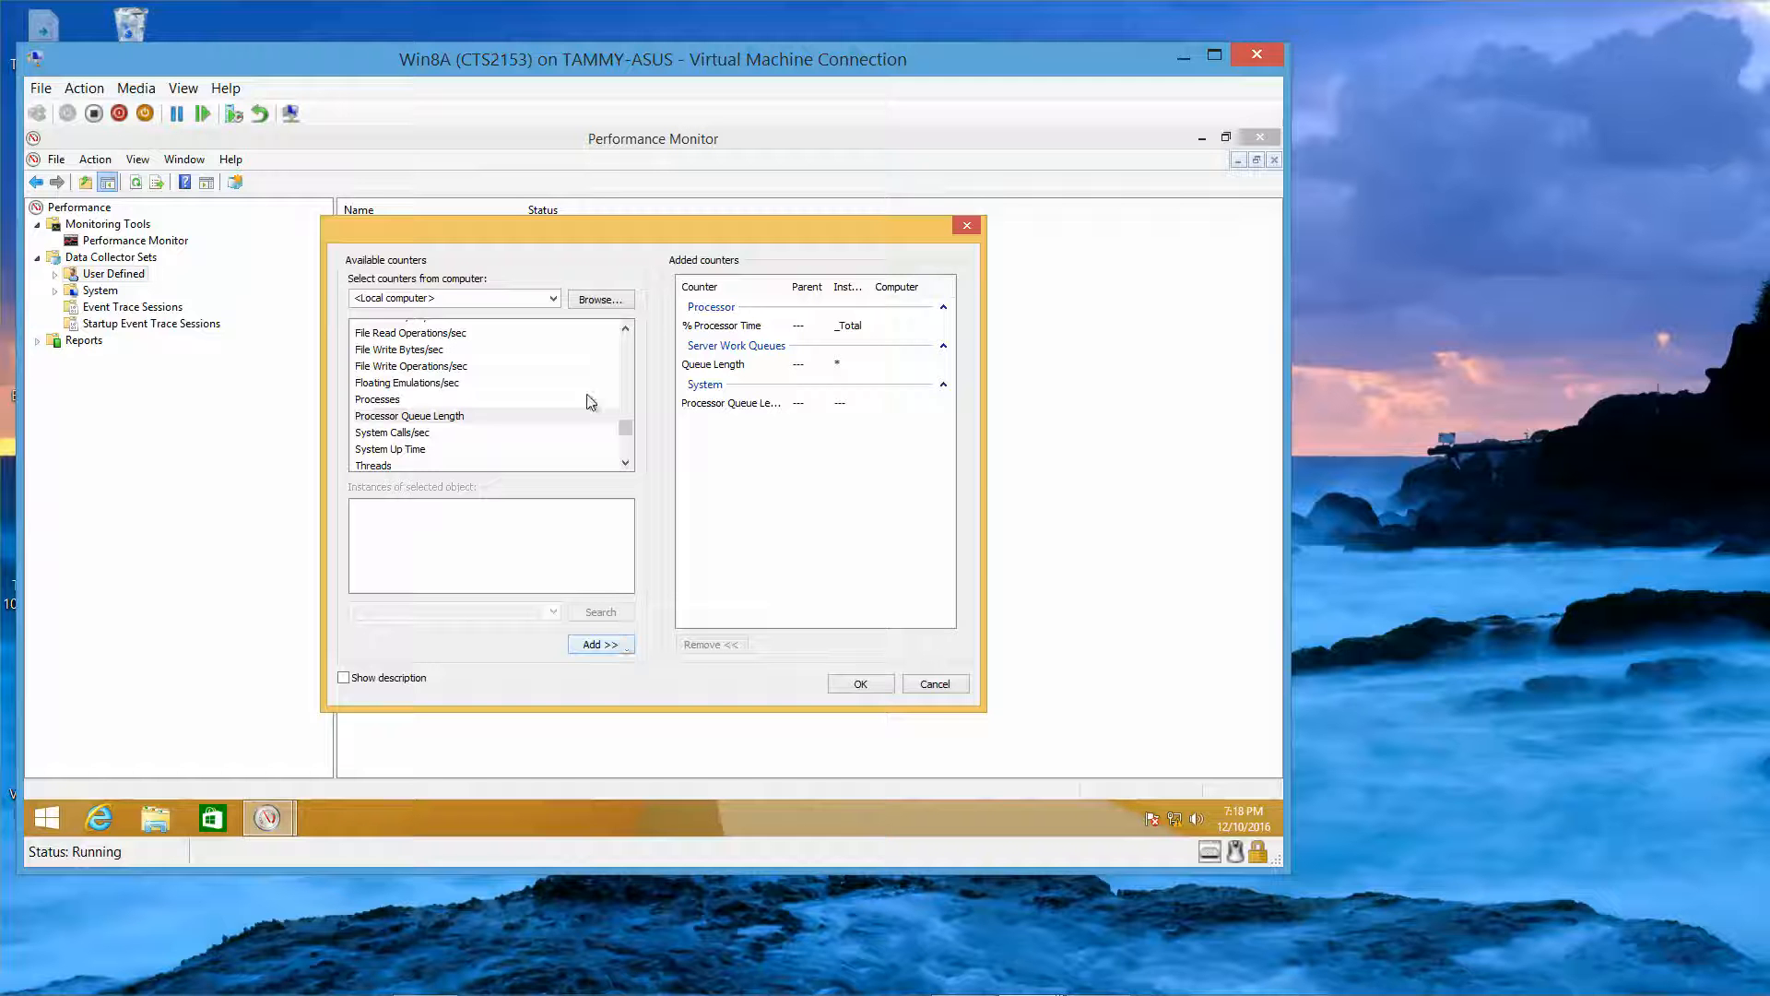
Step: Collapse the System group in the available counters
click(626, 329)
click(626, 329)
click(626, 329)
click(626, 329)
click(626, 329)
click(626, 329)
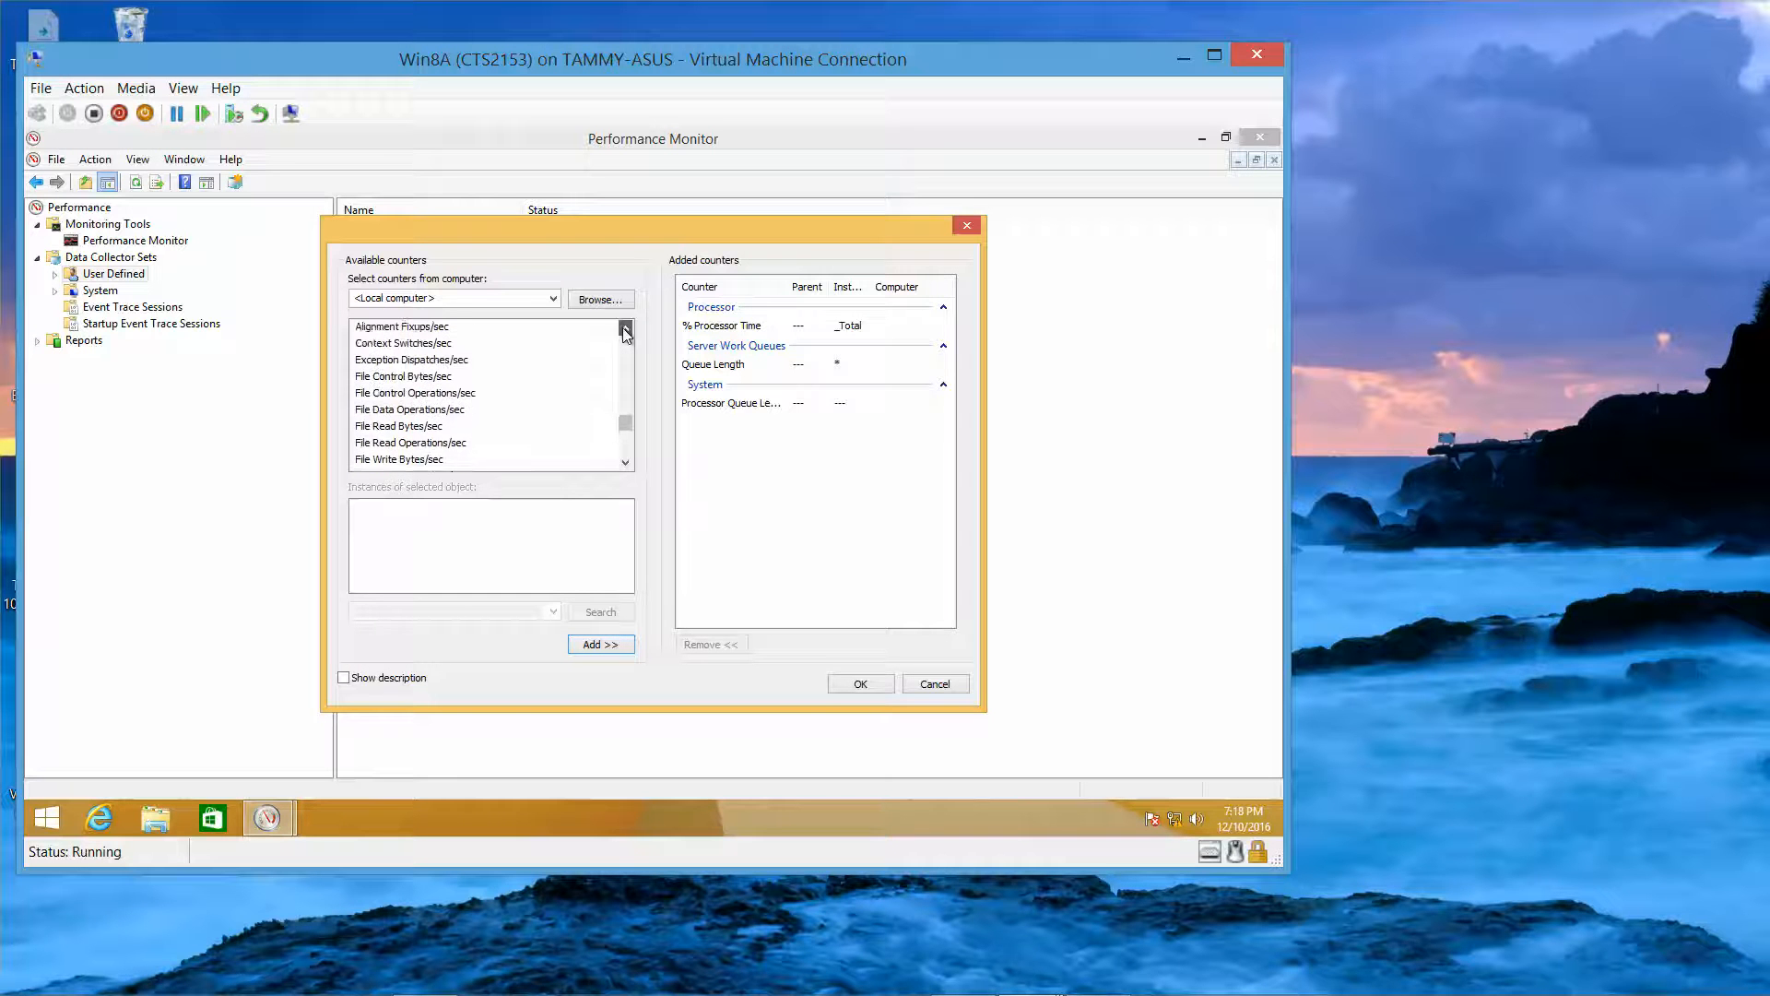
click(626, 330)
click(626, 330)
click(626, 329)
click(606, 354)
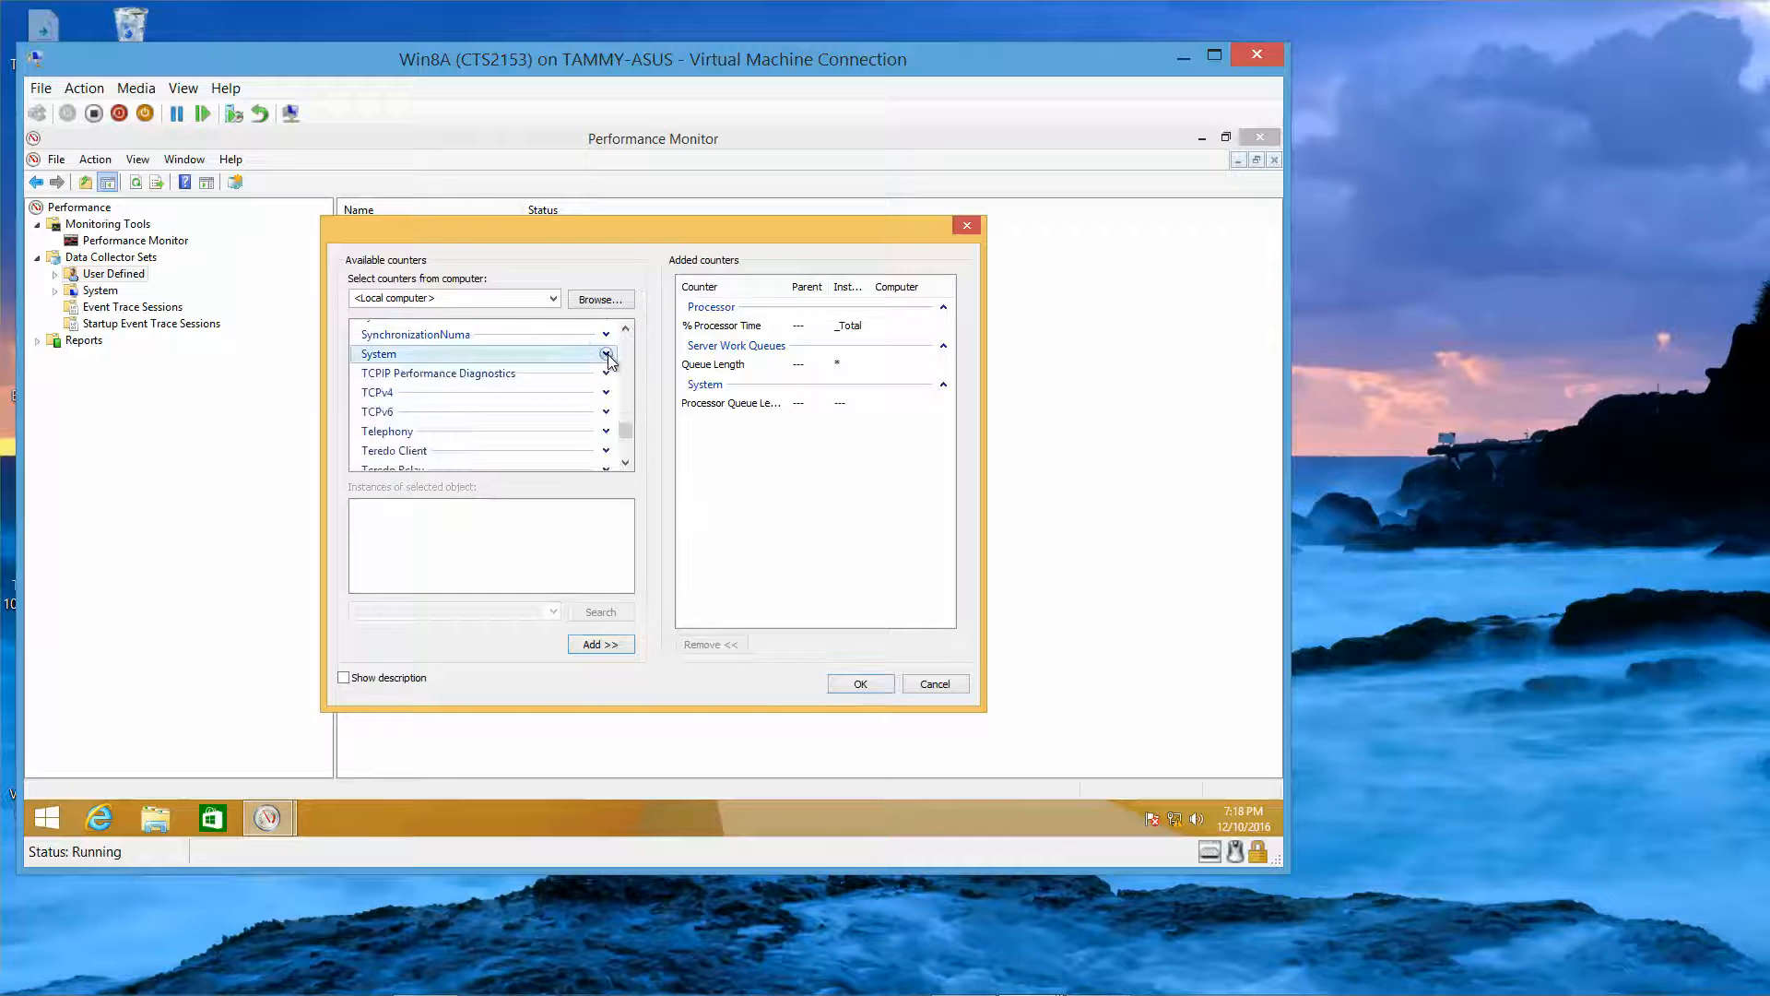
Step: Find the Memory group further up the available counters and expand it
click(626, 329)
click(626, 329)
click(626, 329)
click(626, 330)
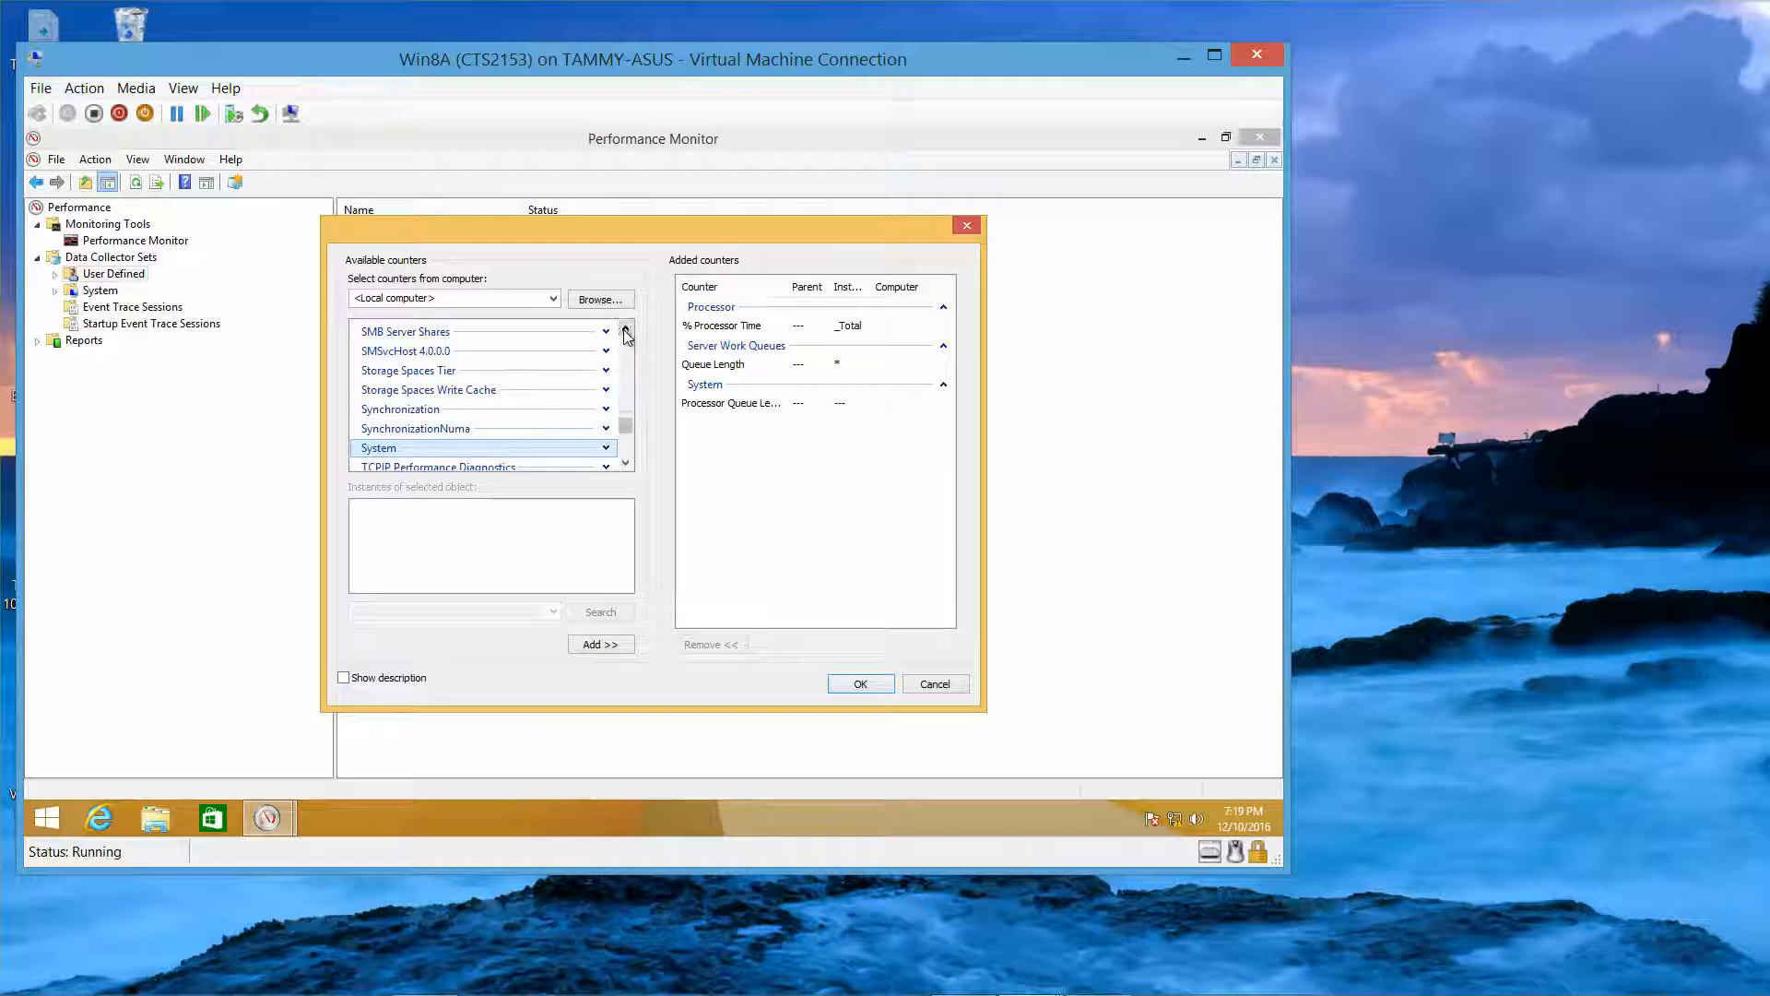
click(626, 330)
click(626, 330)
click(626, 329)
click(626, 329)
click(626, 330)
click(626, 329)
click(626, 329)
click(626, 330)
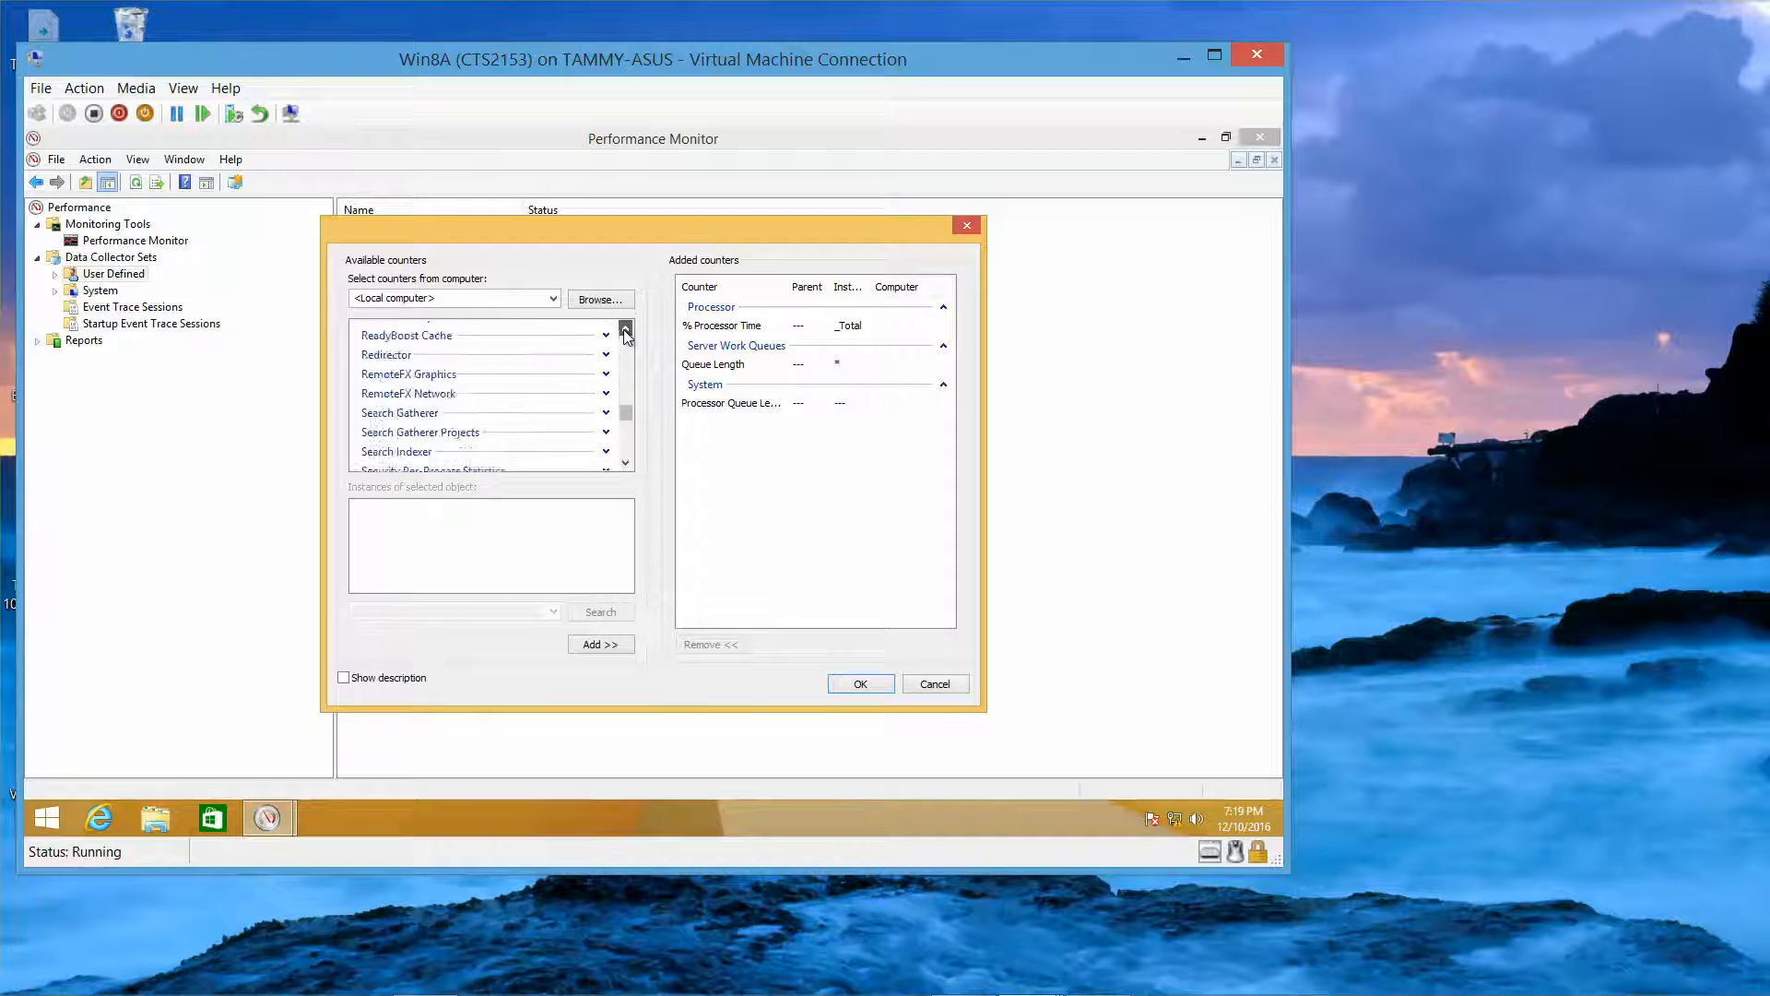
click(626, 329)
click(626, 329)
click(626, 329)
click(626, 330)
click(626, 330)
click(626, 329)
click(626, 330)
click(626, 329)
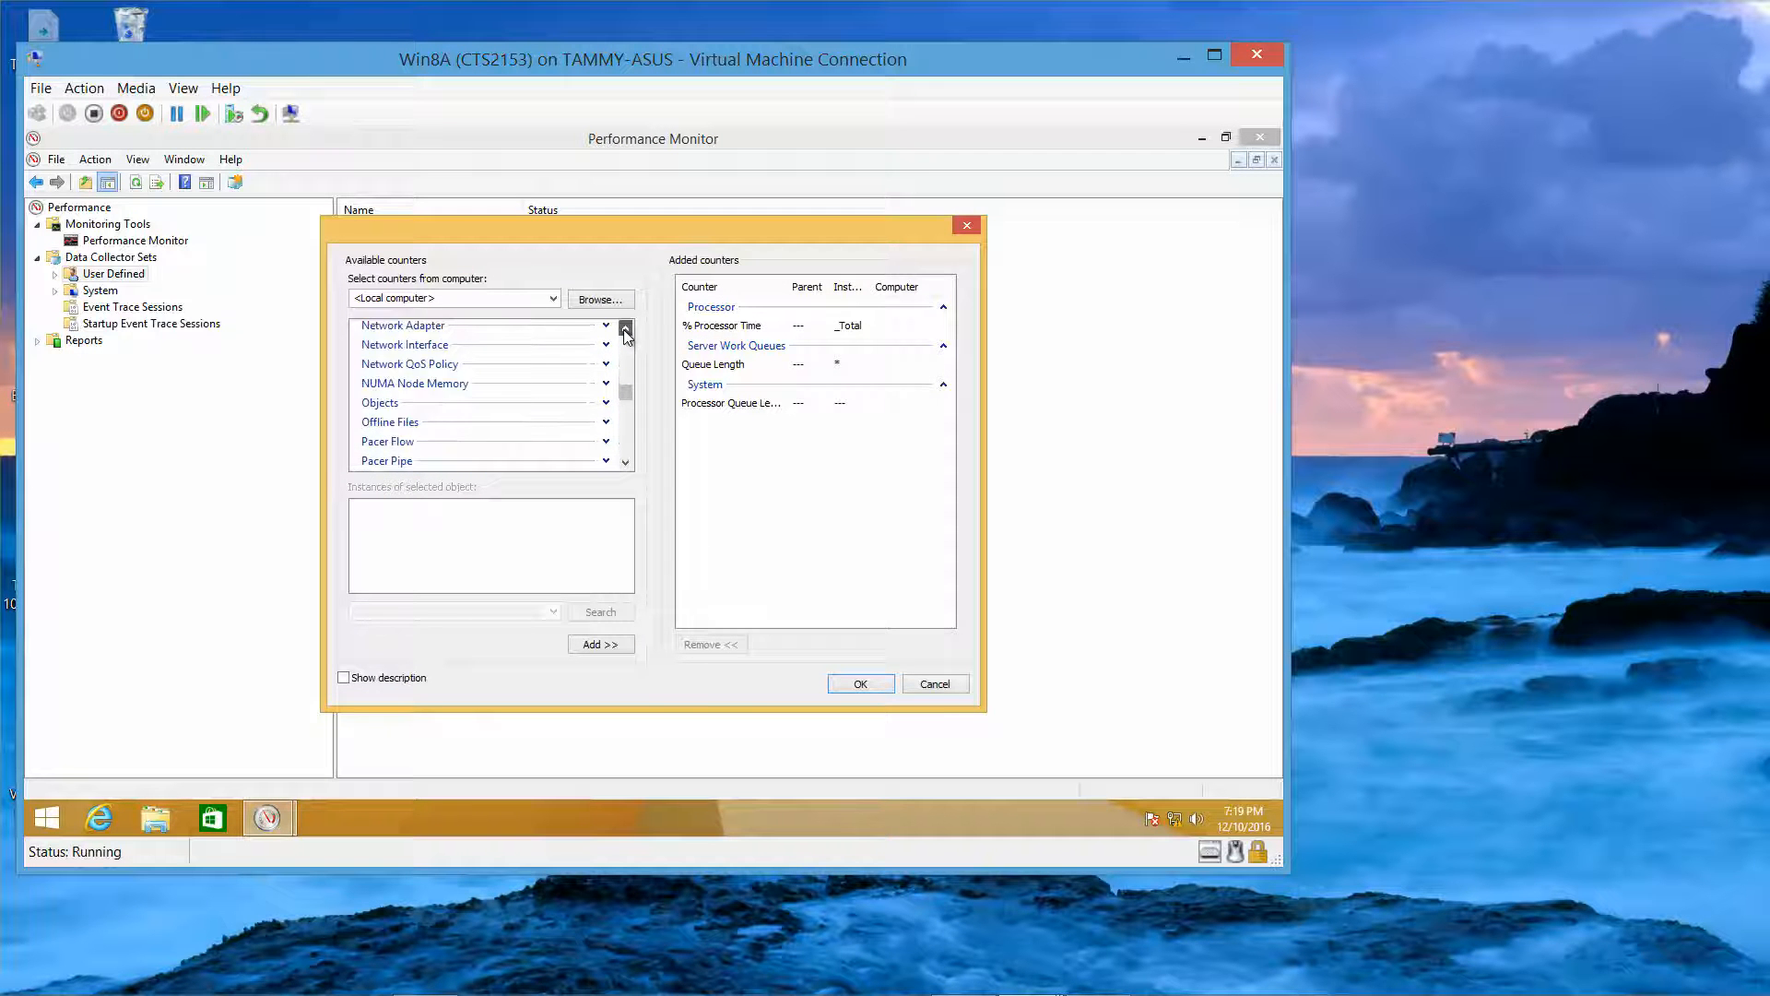
click(626, 329)
click(626, 329)
click(626, 329)
click(626, 329)
click(626, 329)
click(626, 329)
click(626, 329)
click(626, 329)
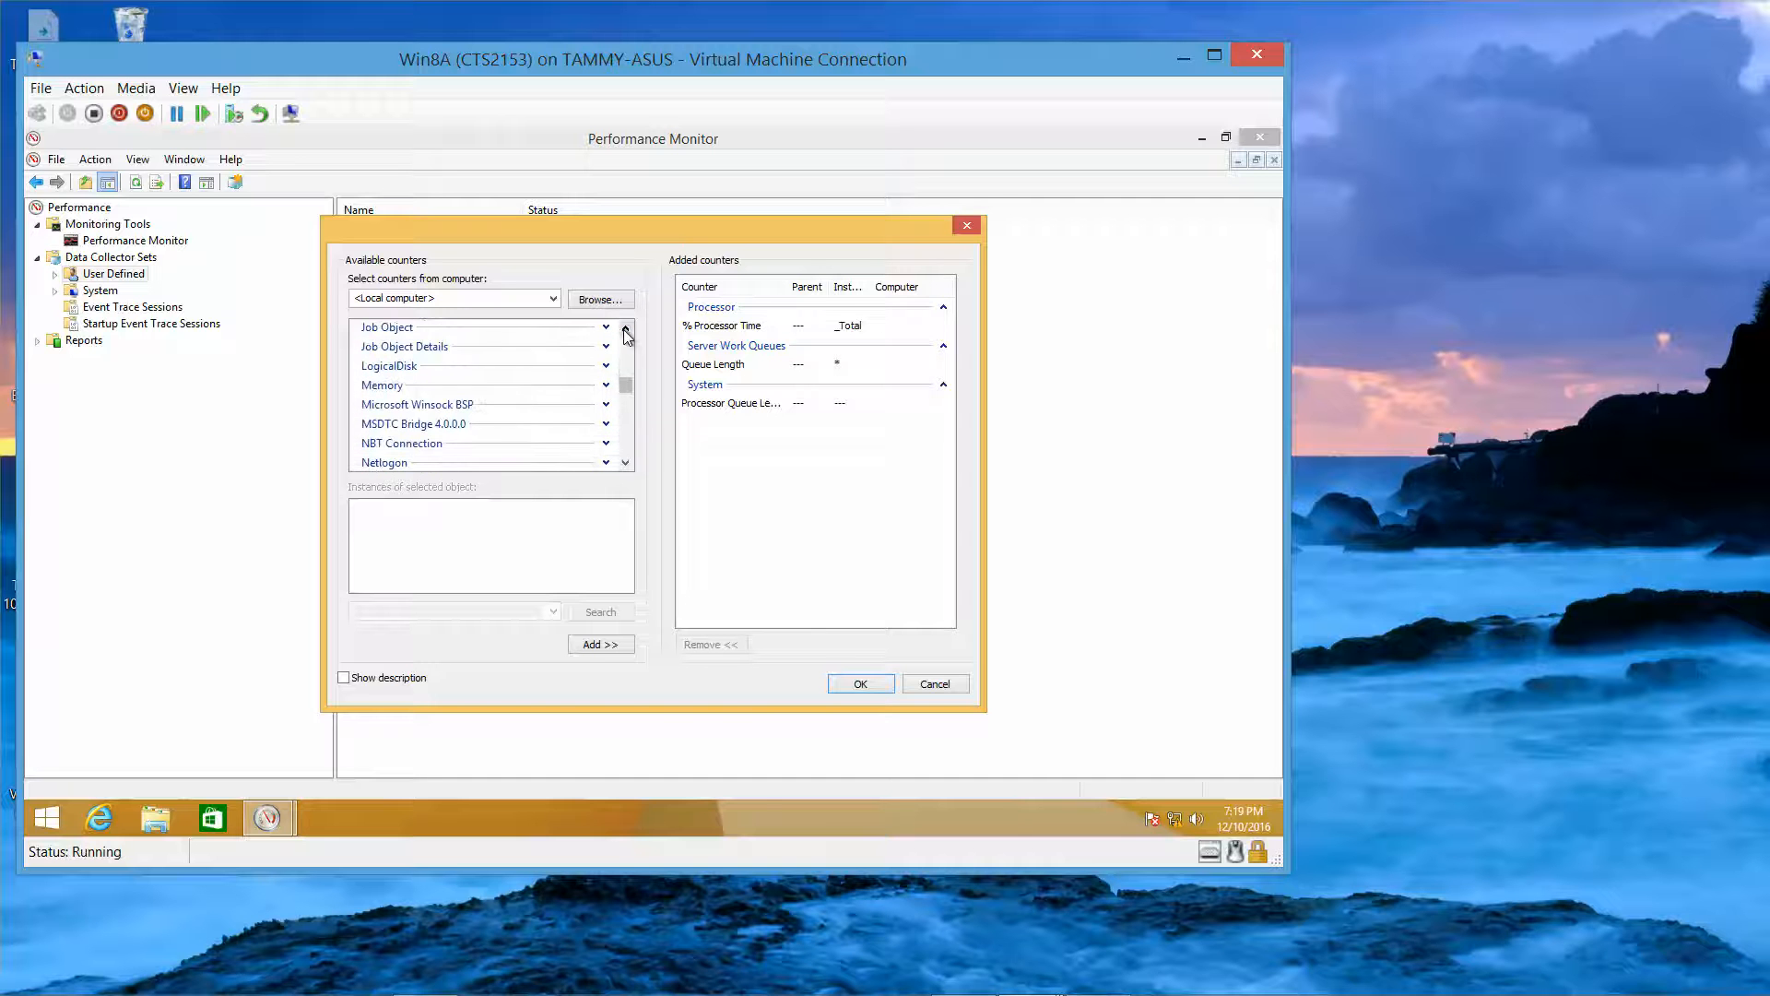
click(606, 384)
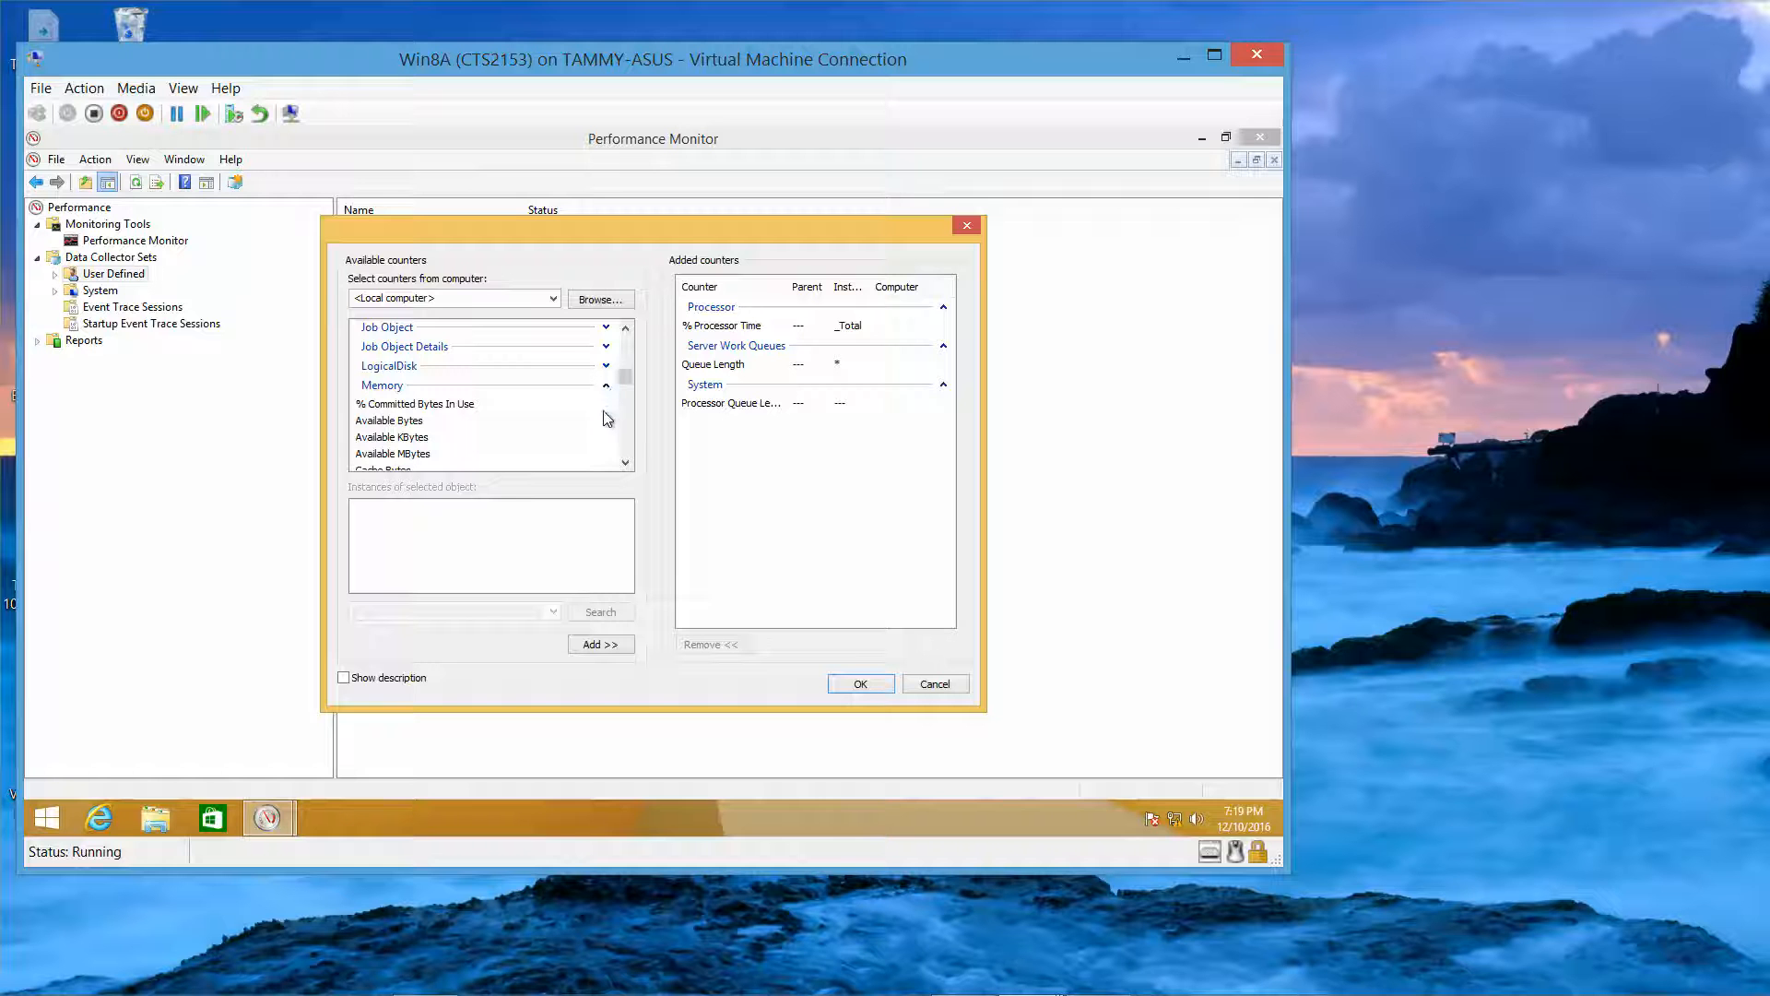
Step: Add the Memory object's Page Faults/sec counter to the data collector set's counters
click(625, 463)
click(625, 463)
click(626, 463)
click(625, 463)
click(625, 463)
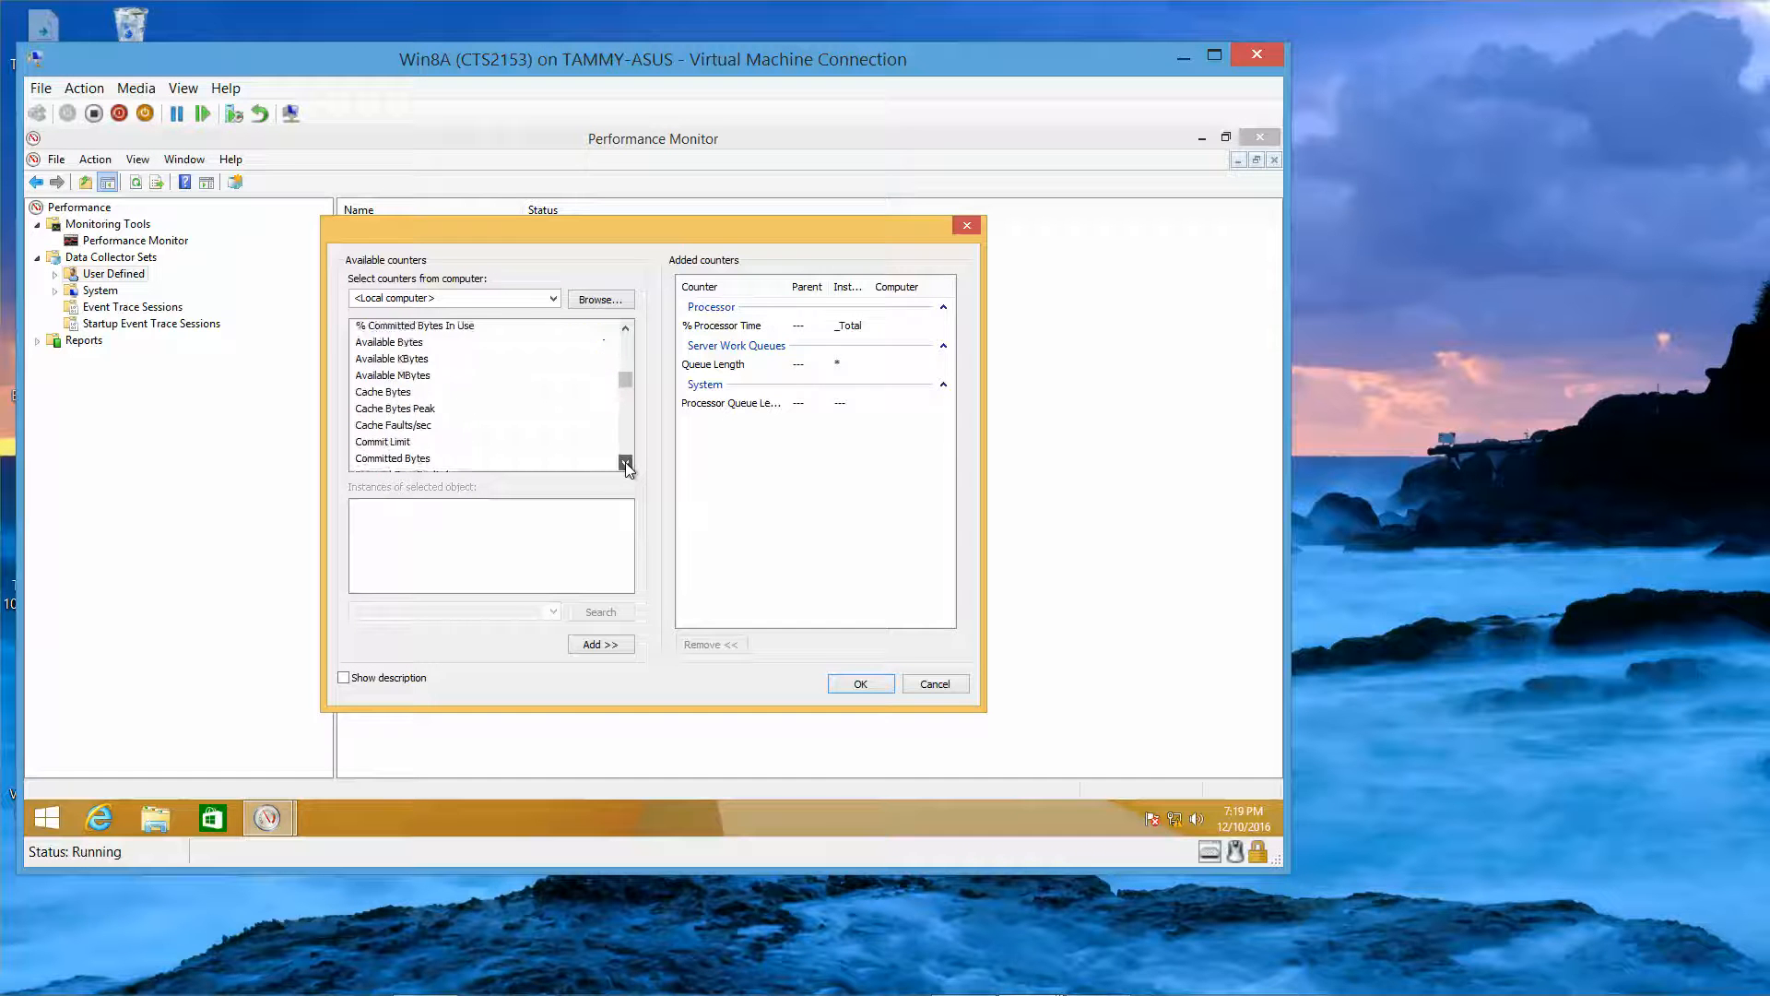
click(625, 463)
click(625, 463)
click(625, 463)
click(626, 462)
click(625, 463)
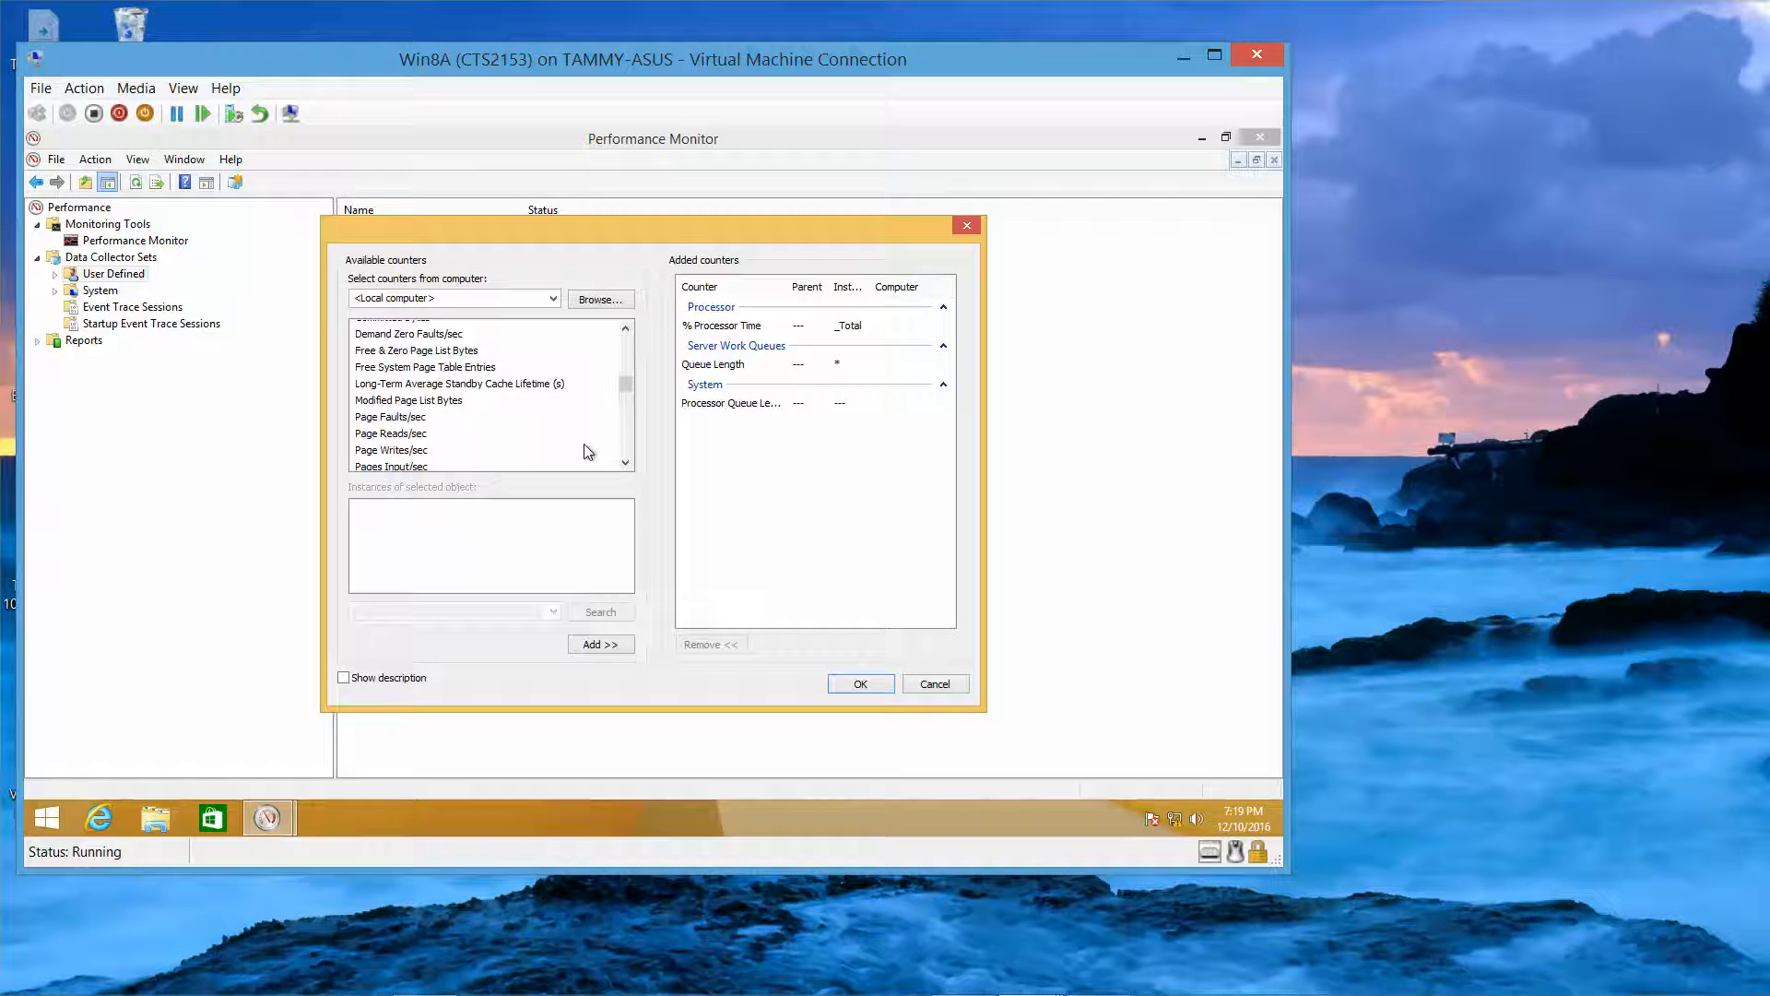
click(424, 419)
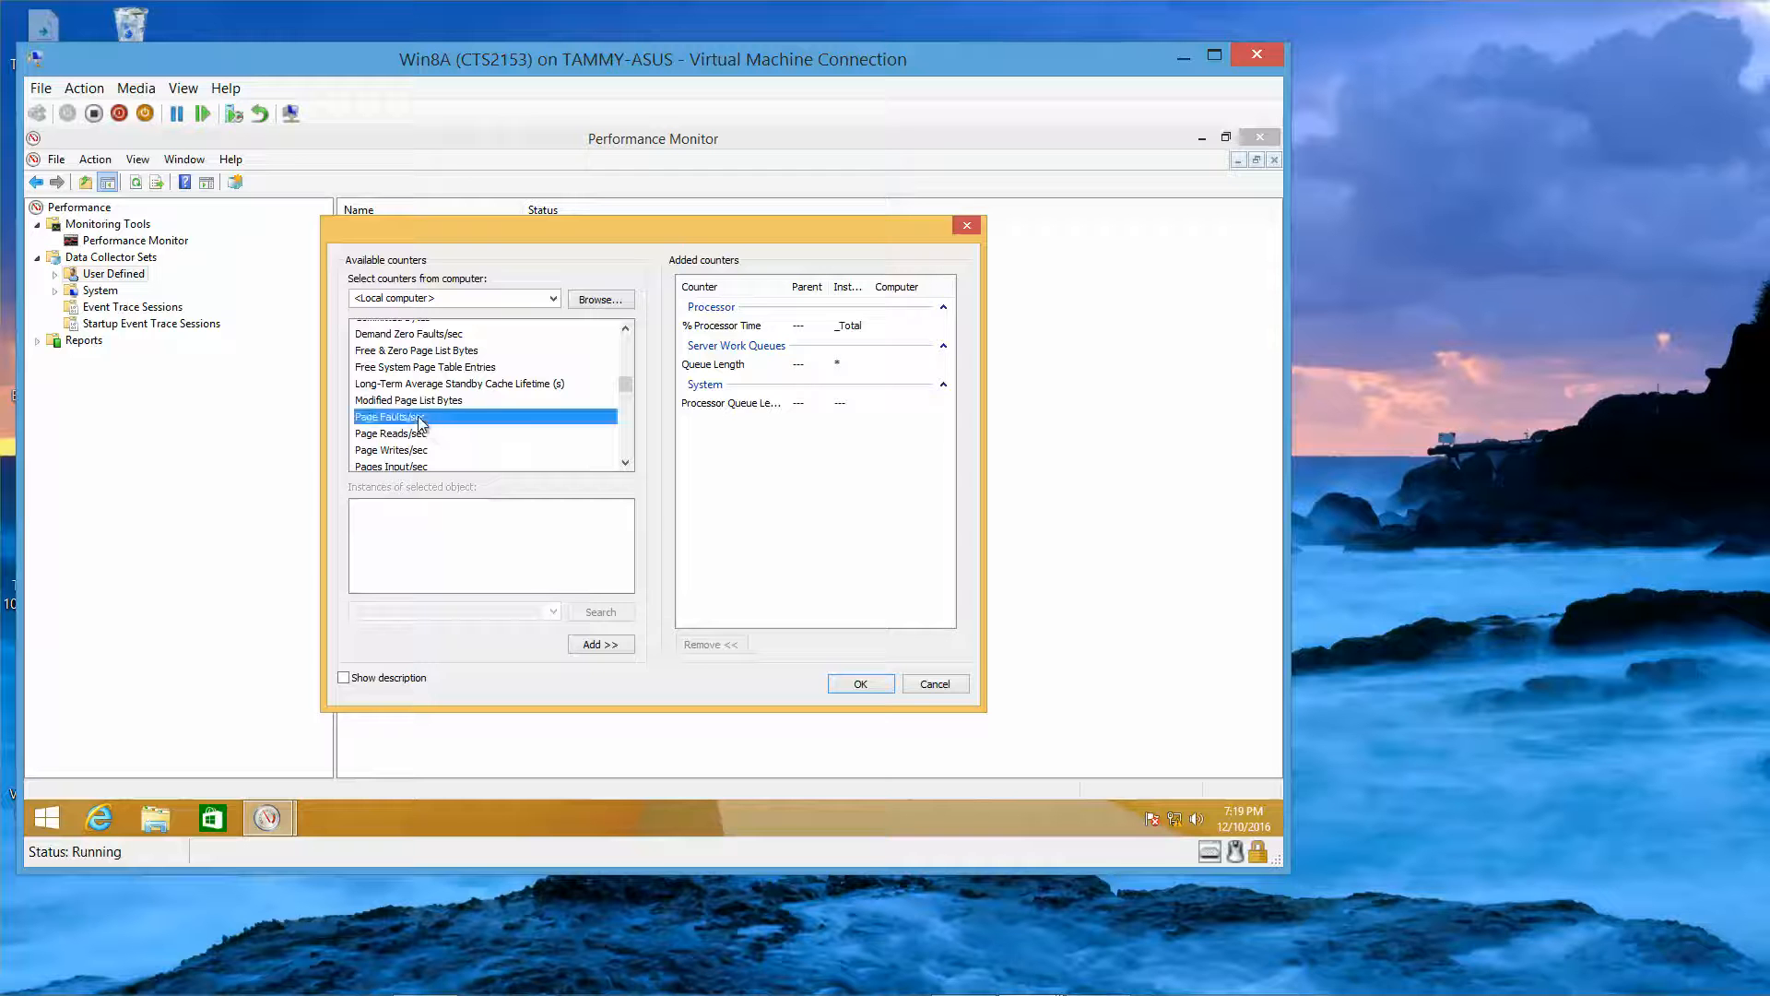
click(608, 645)
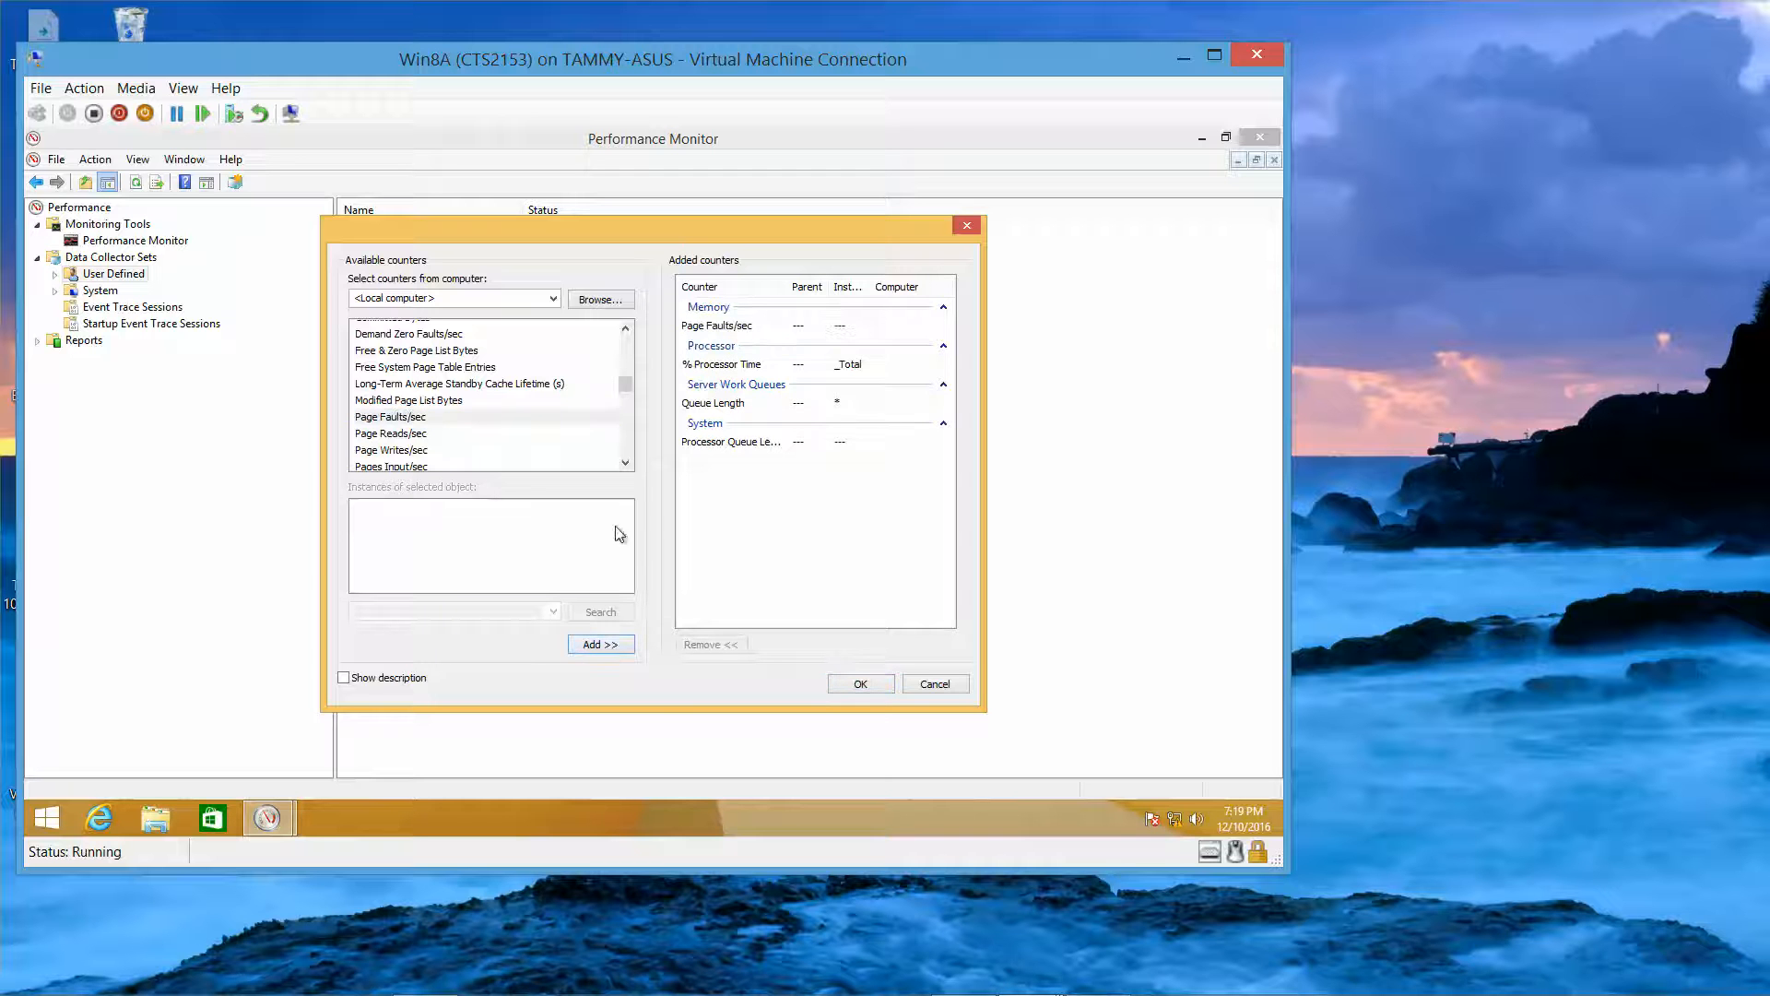
Step: Add the Memory object's Pages/sec counter to the data collector set's counters
click(627, 465)
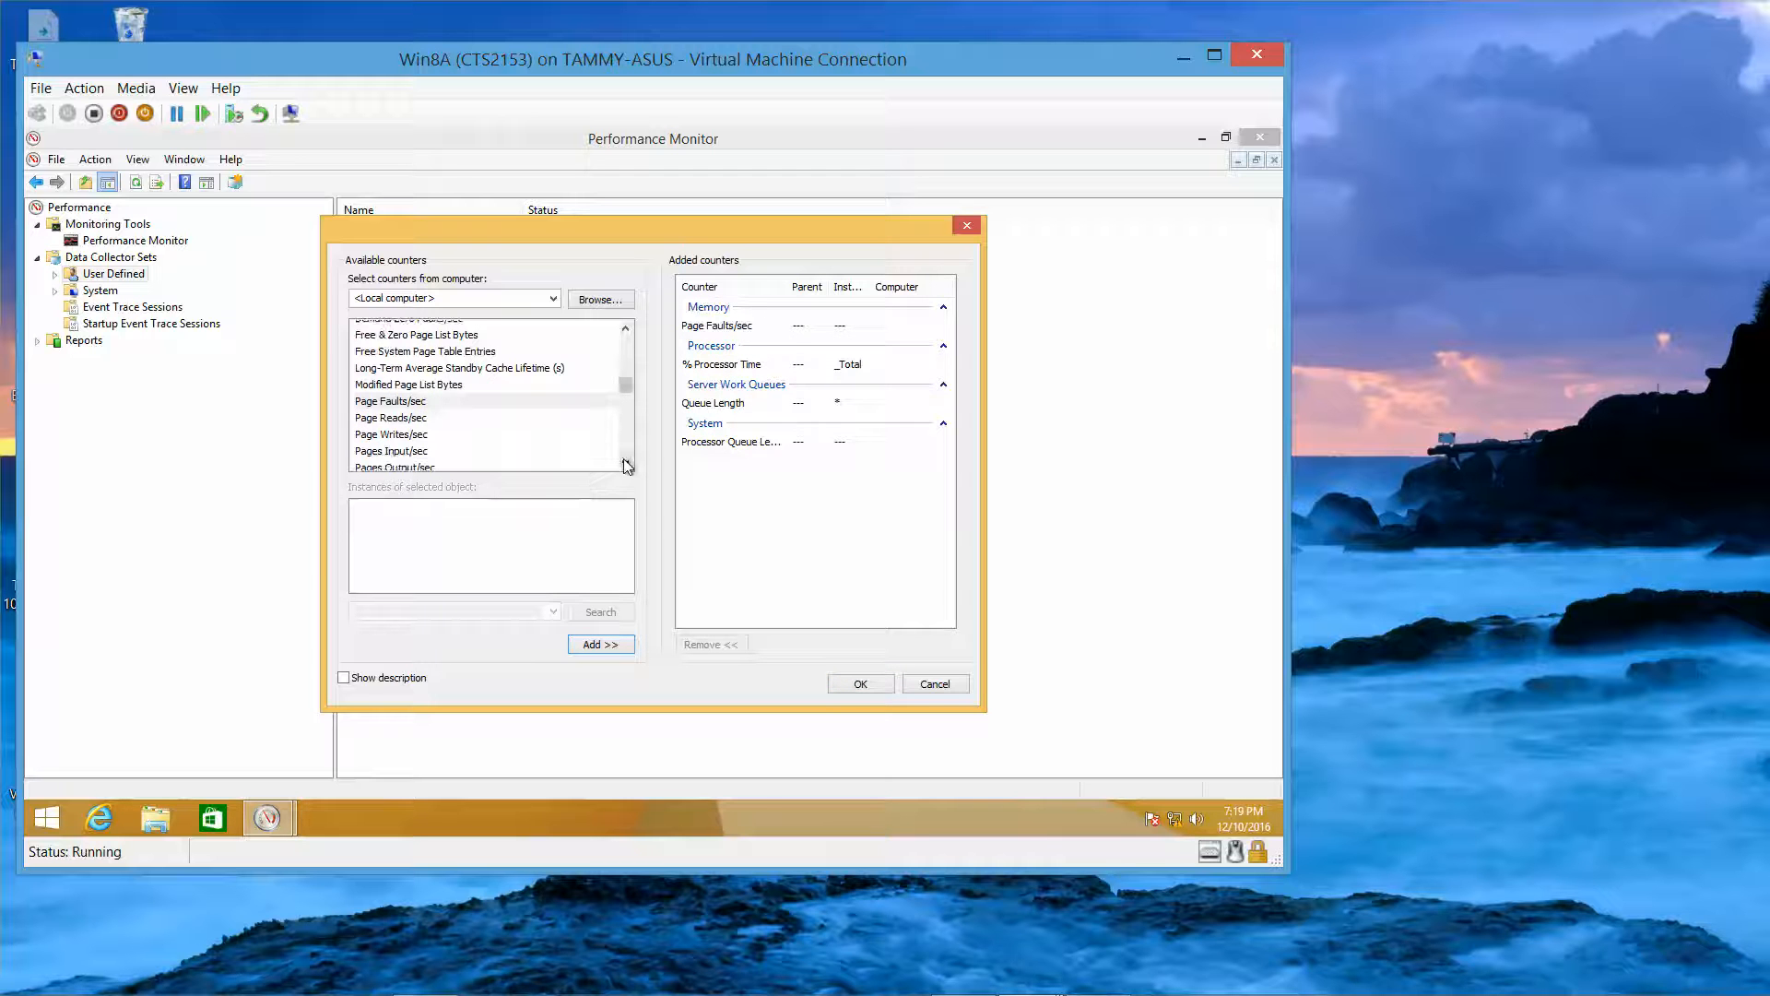
click(627, 466)
click(627, 466)
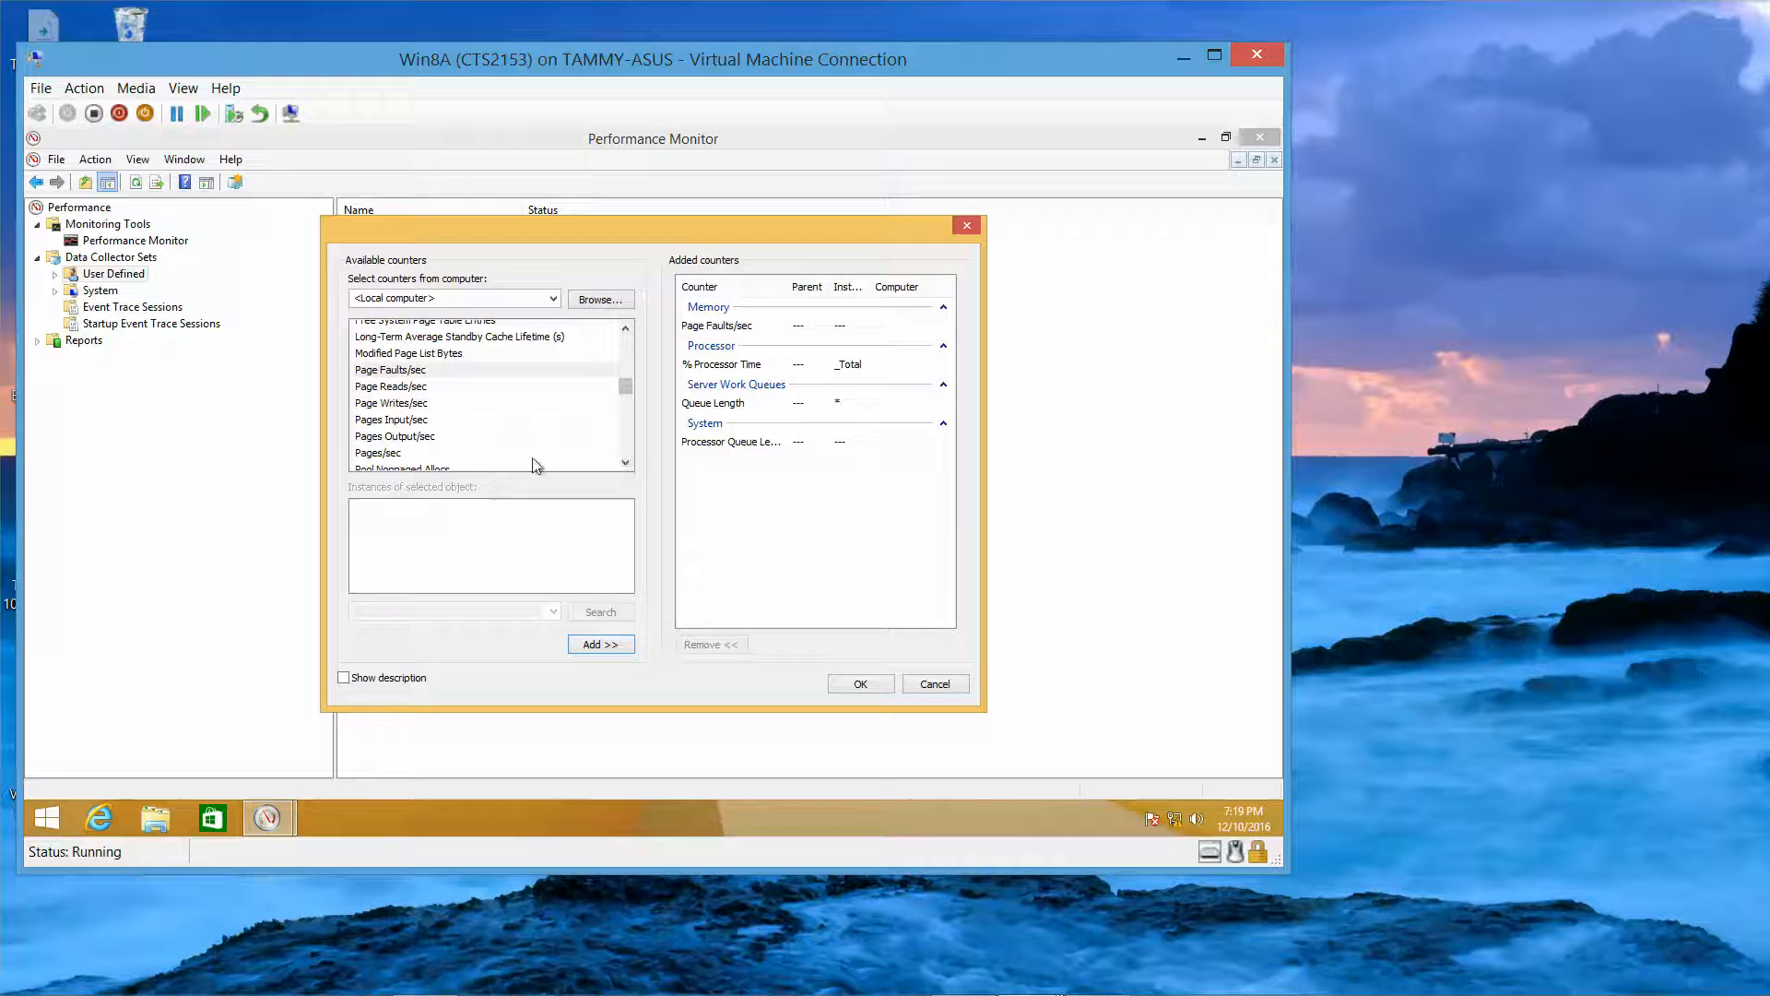
click(479, 453)
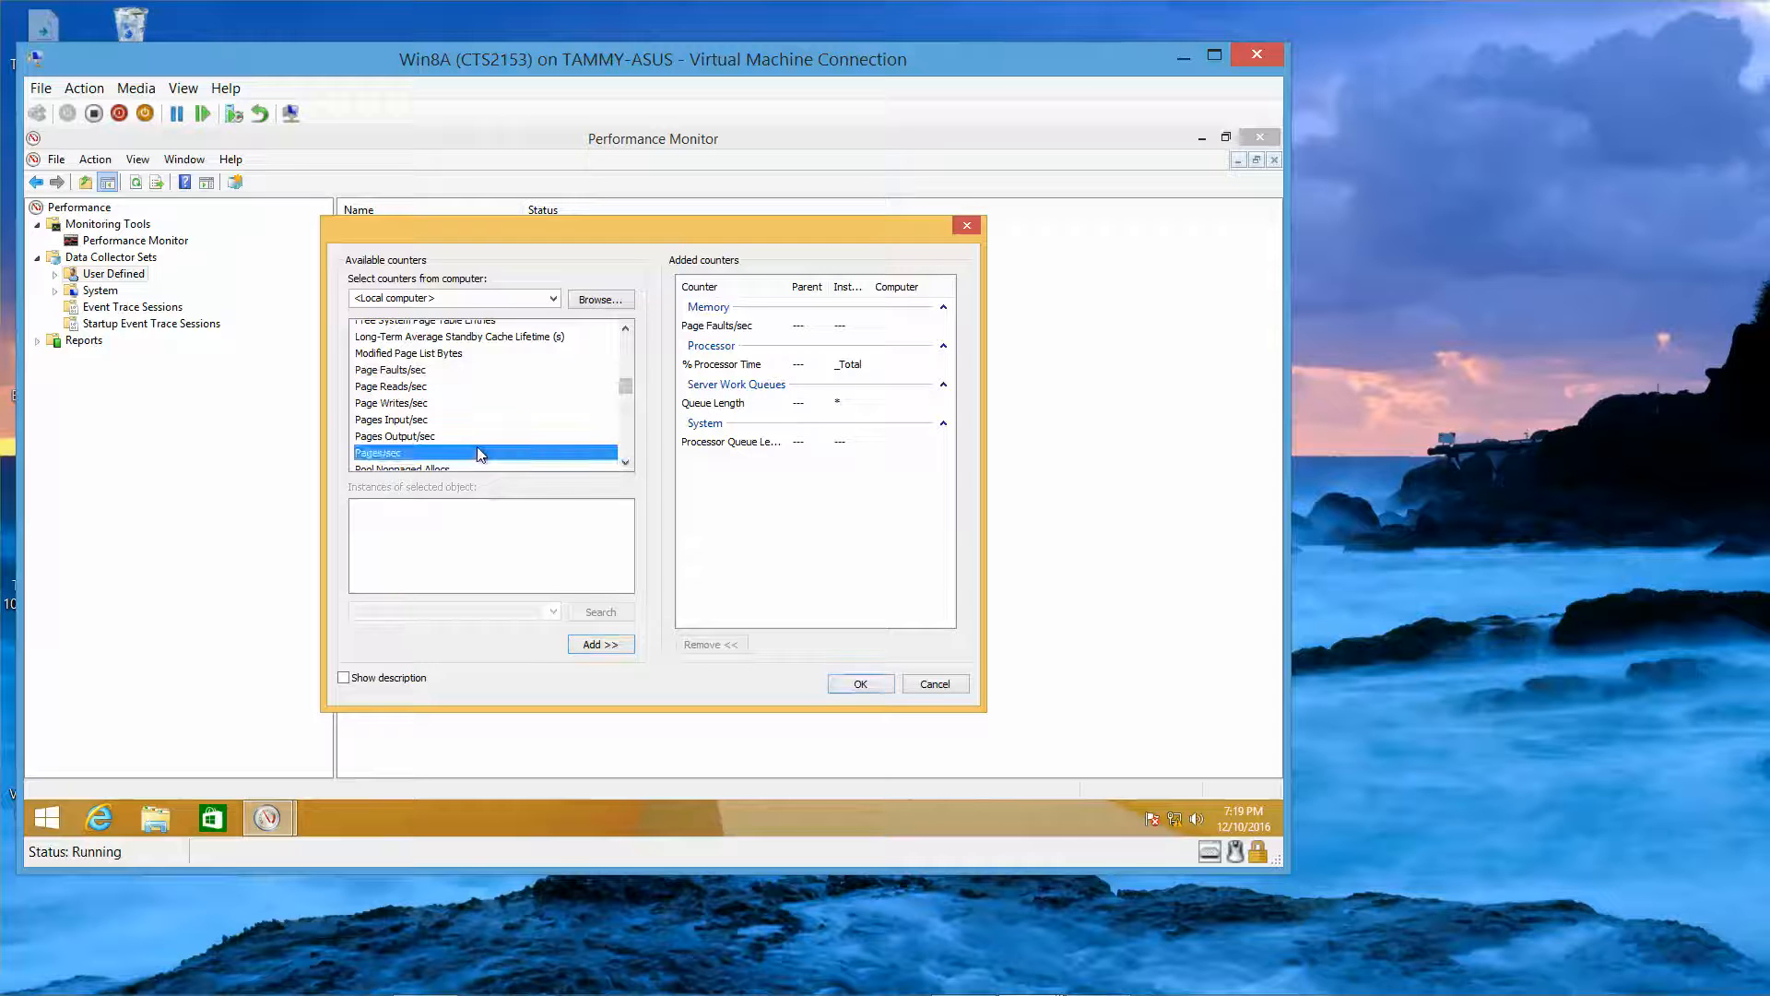
click(601, 643)
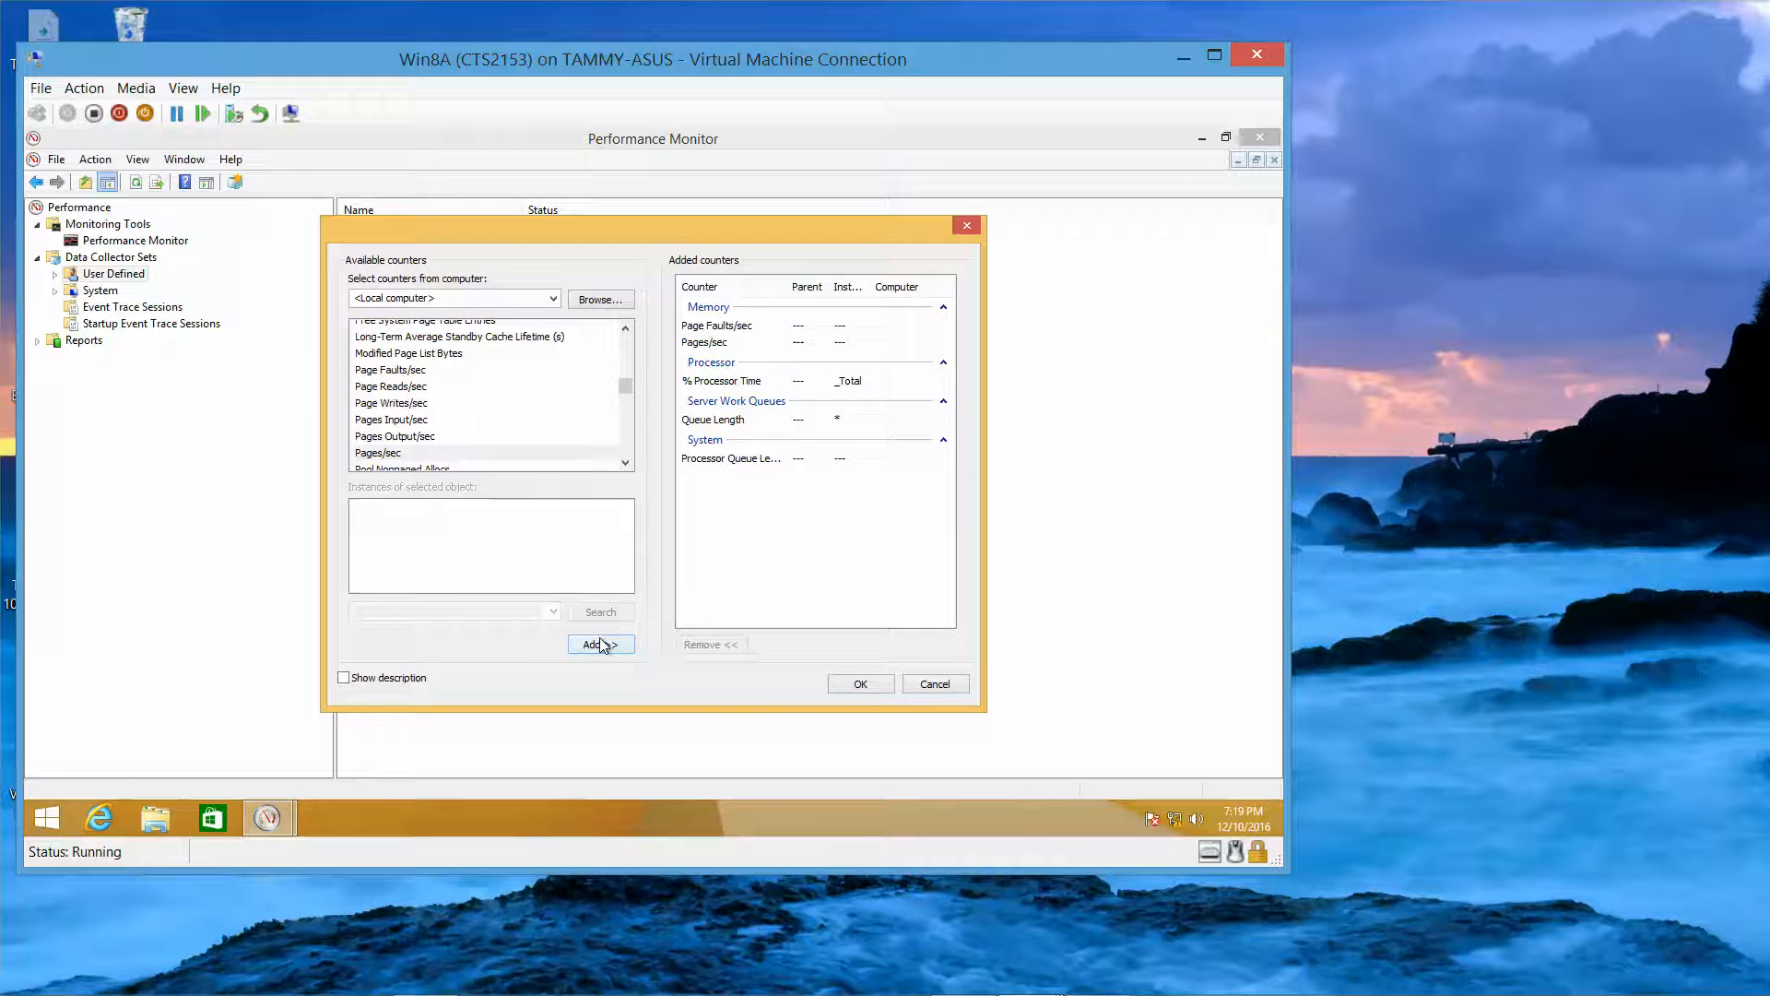
Step: Collapse the Memory group in the available counters
click(627, 328)
click(627, 328)
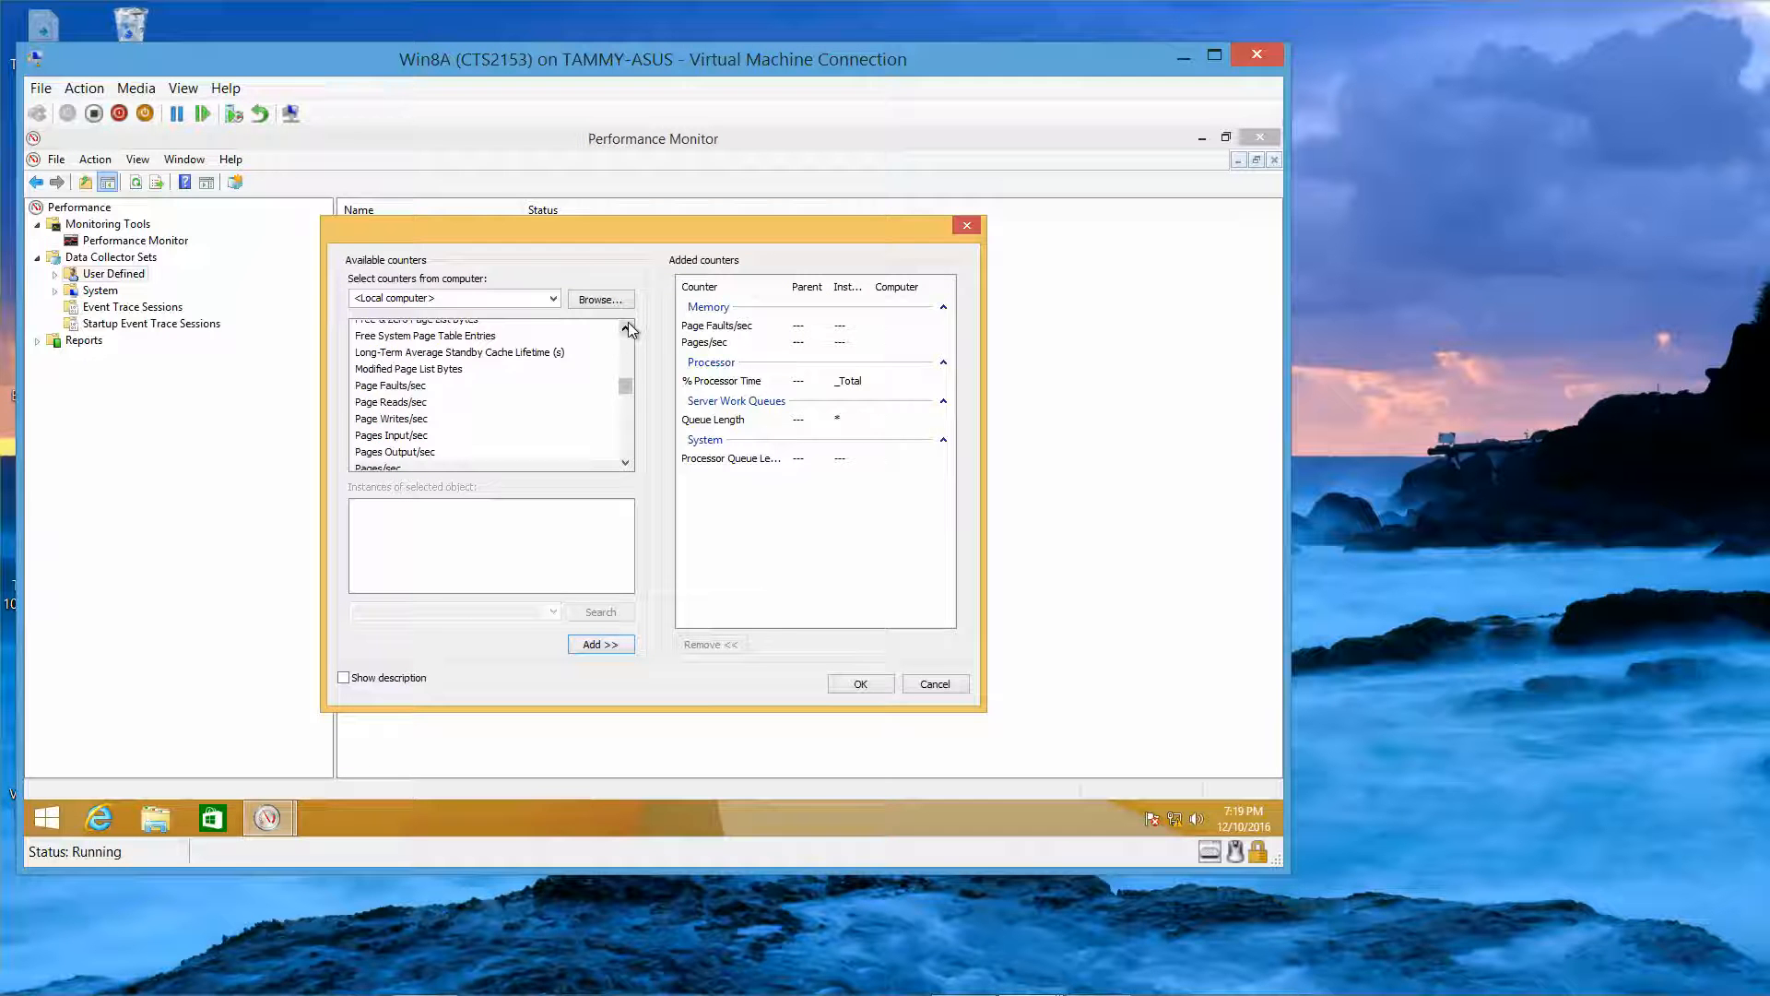
click(627, 329)
click(627, 328)
click(628, 329)
click(628, 328)
click(628, 328)
click(628, 329)
click(628, 329)
click(628, 328)
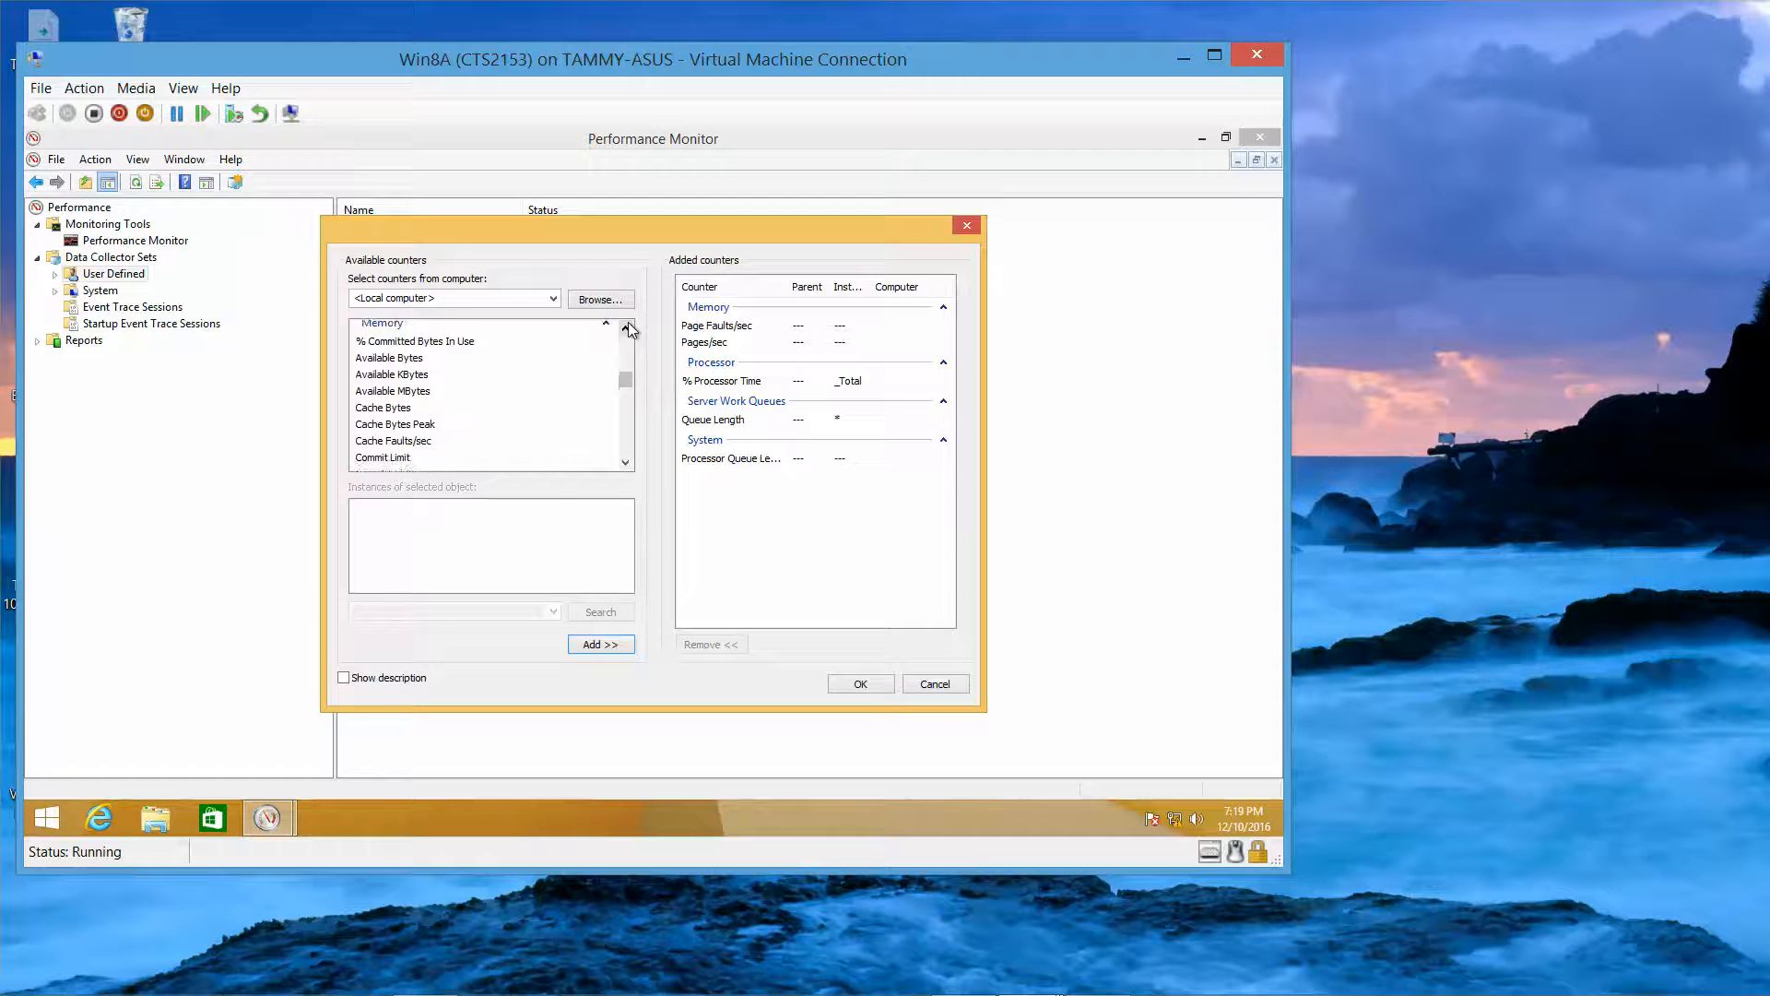
click(628, 328)
click(628, 328)
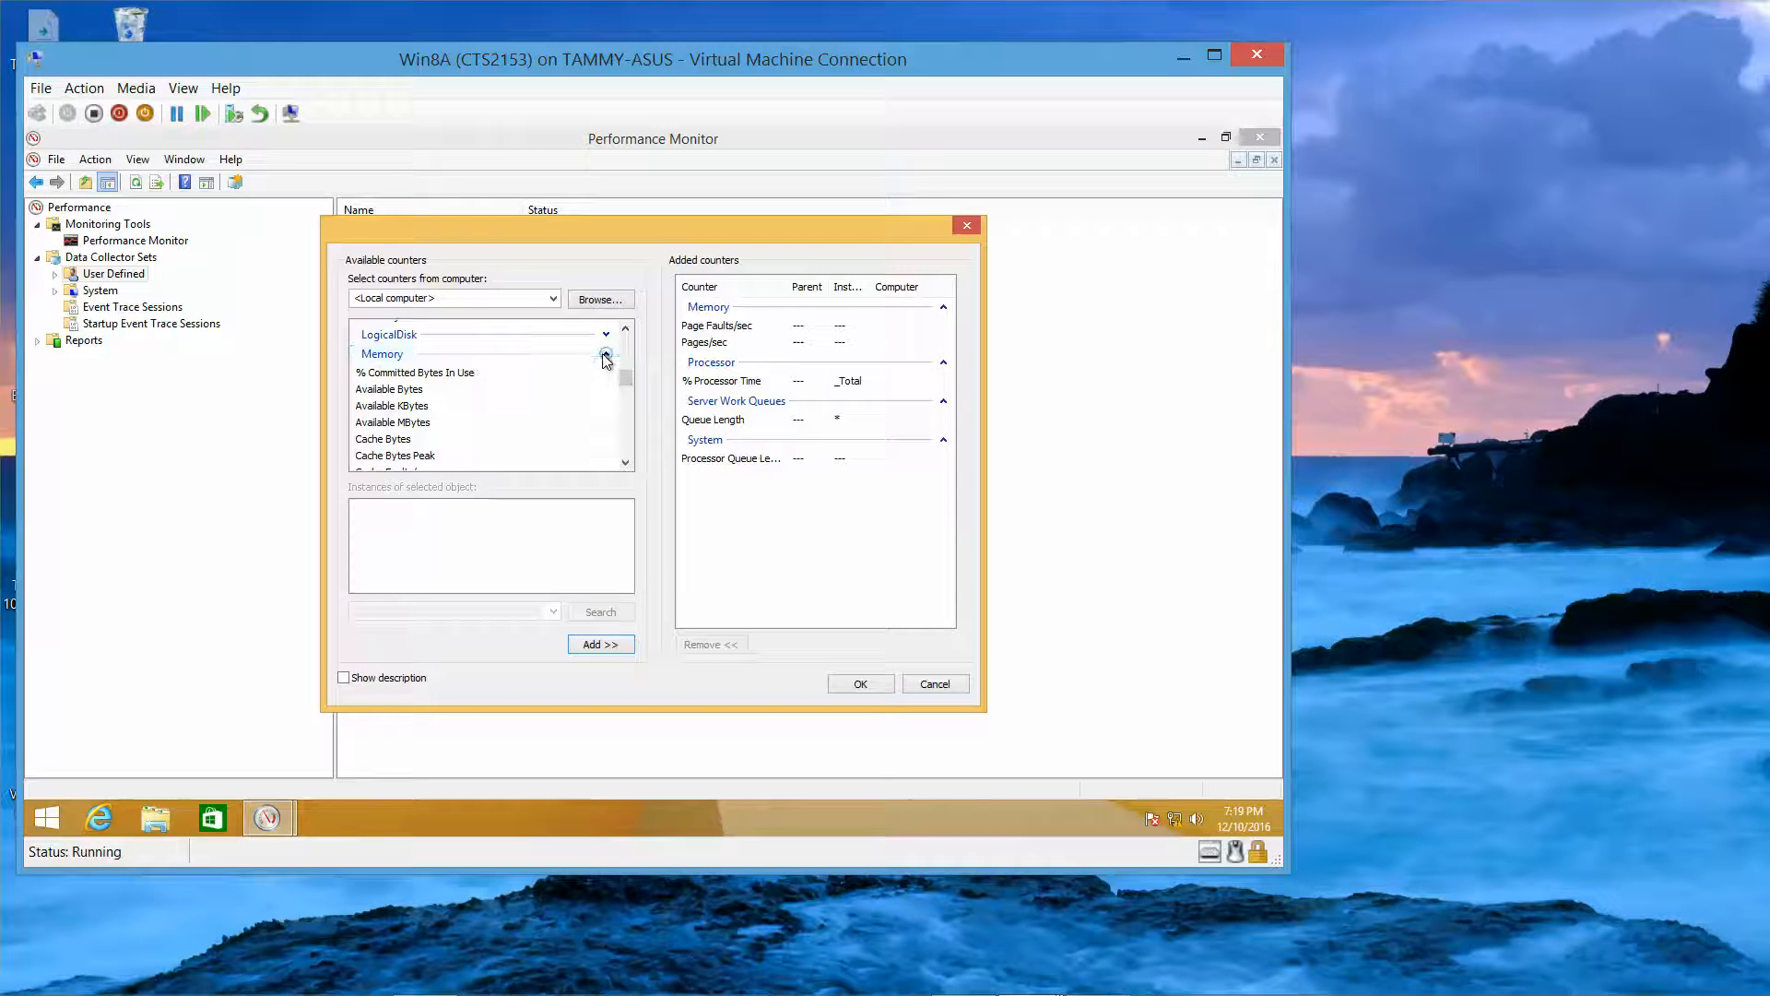
click(606, 356)
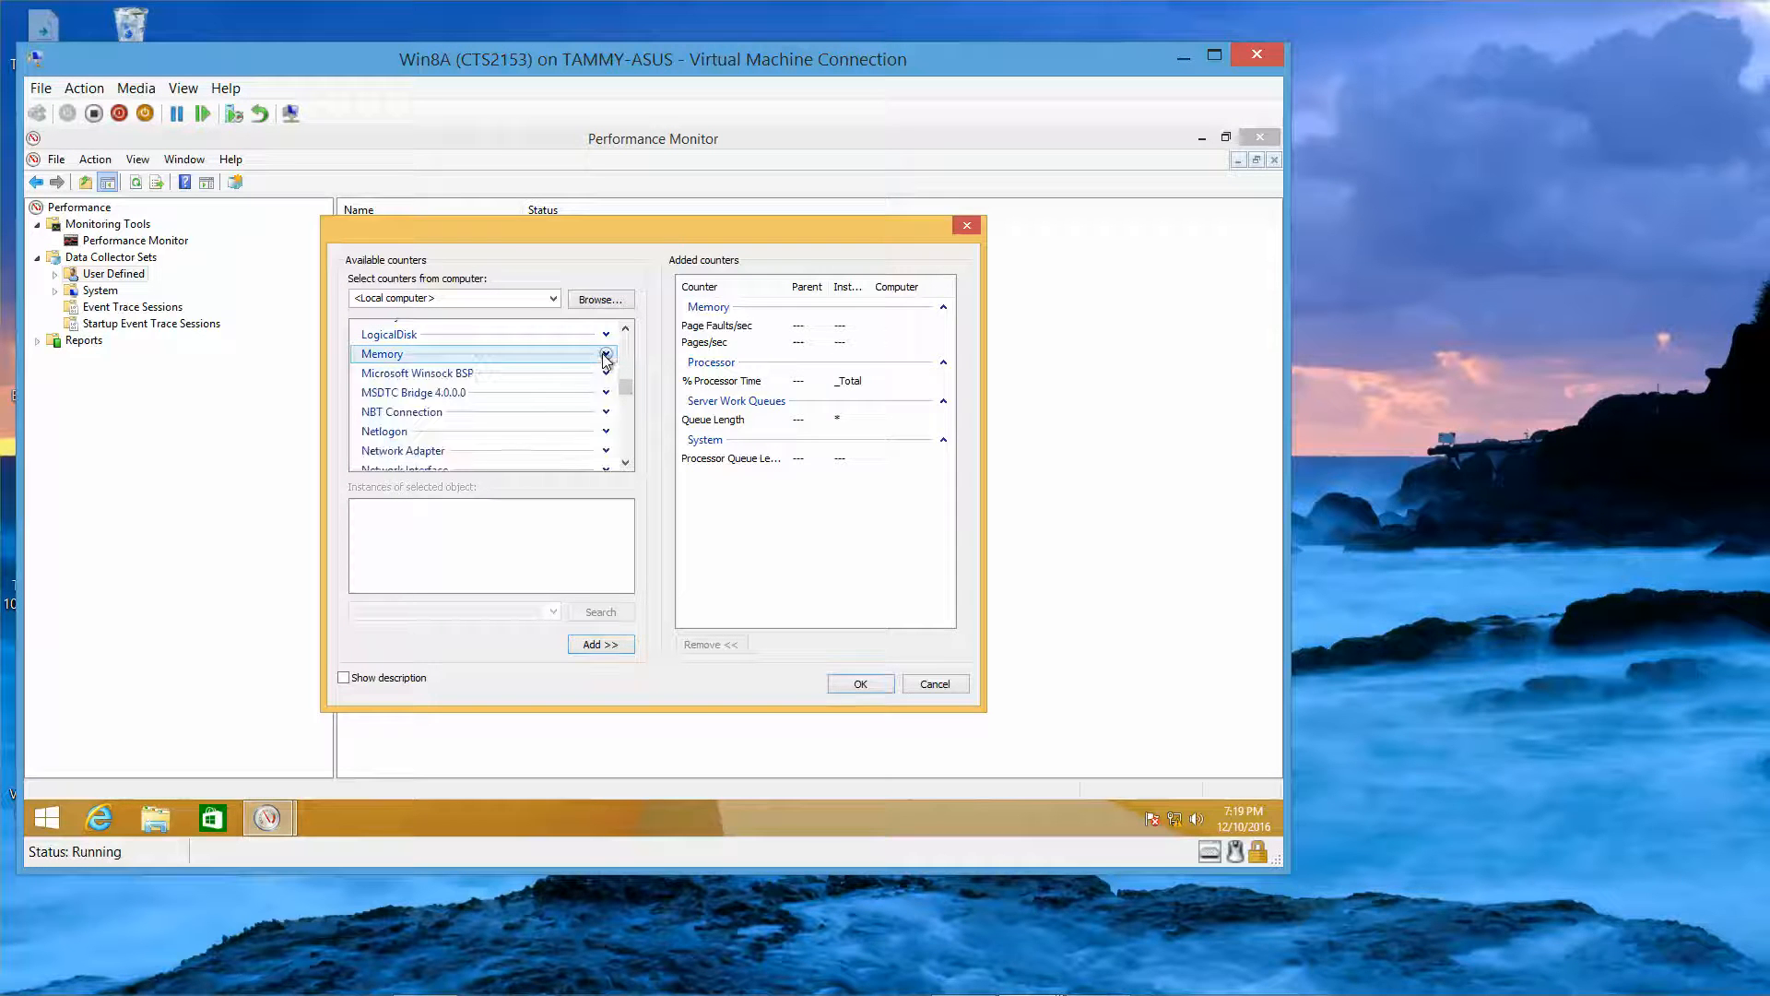
click(624, 462)
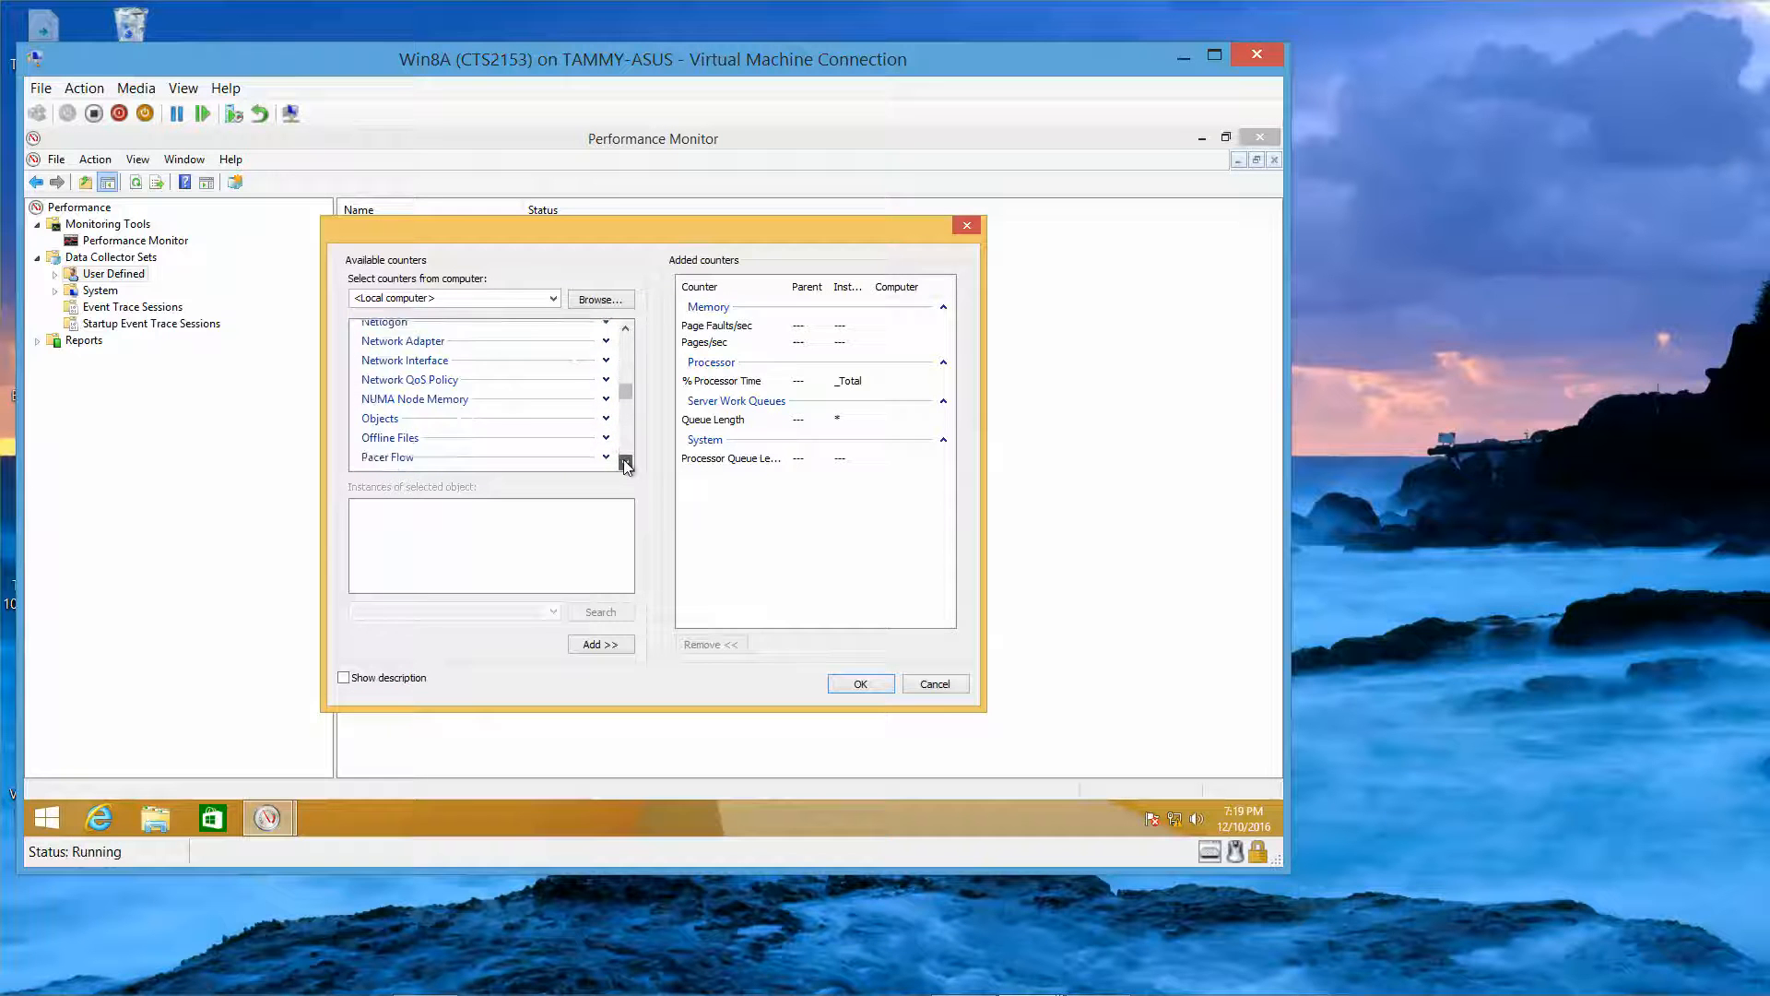
Step: Add the PhysicalDisk object's Current Disk Queue Length counter for the _Total instance to the data collector set's counters
click(624, 462)
click(624, 462)
click(624, 462)
click(624, 462)
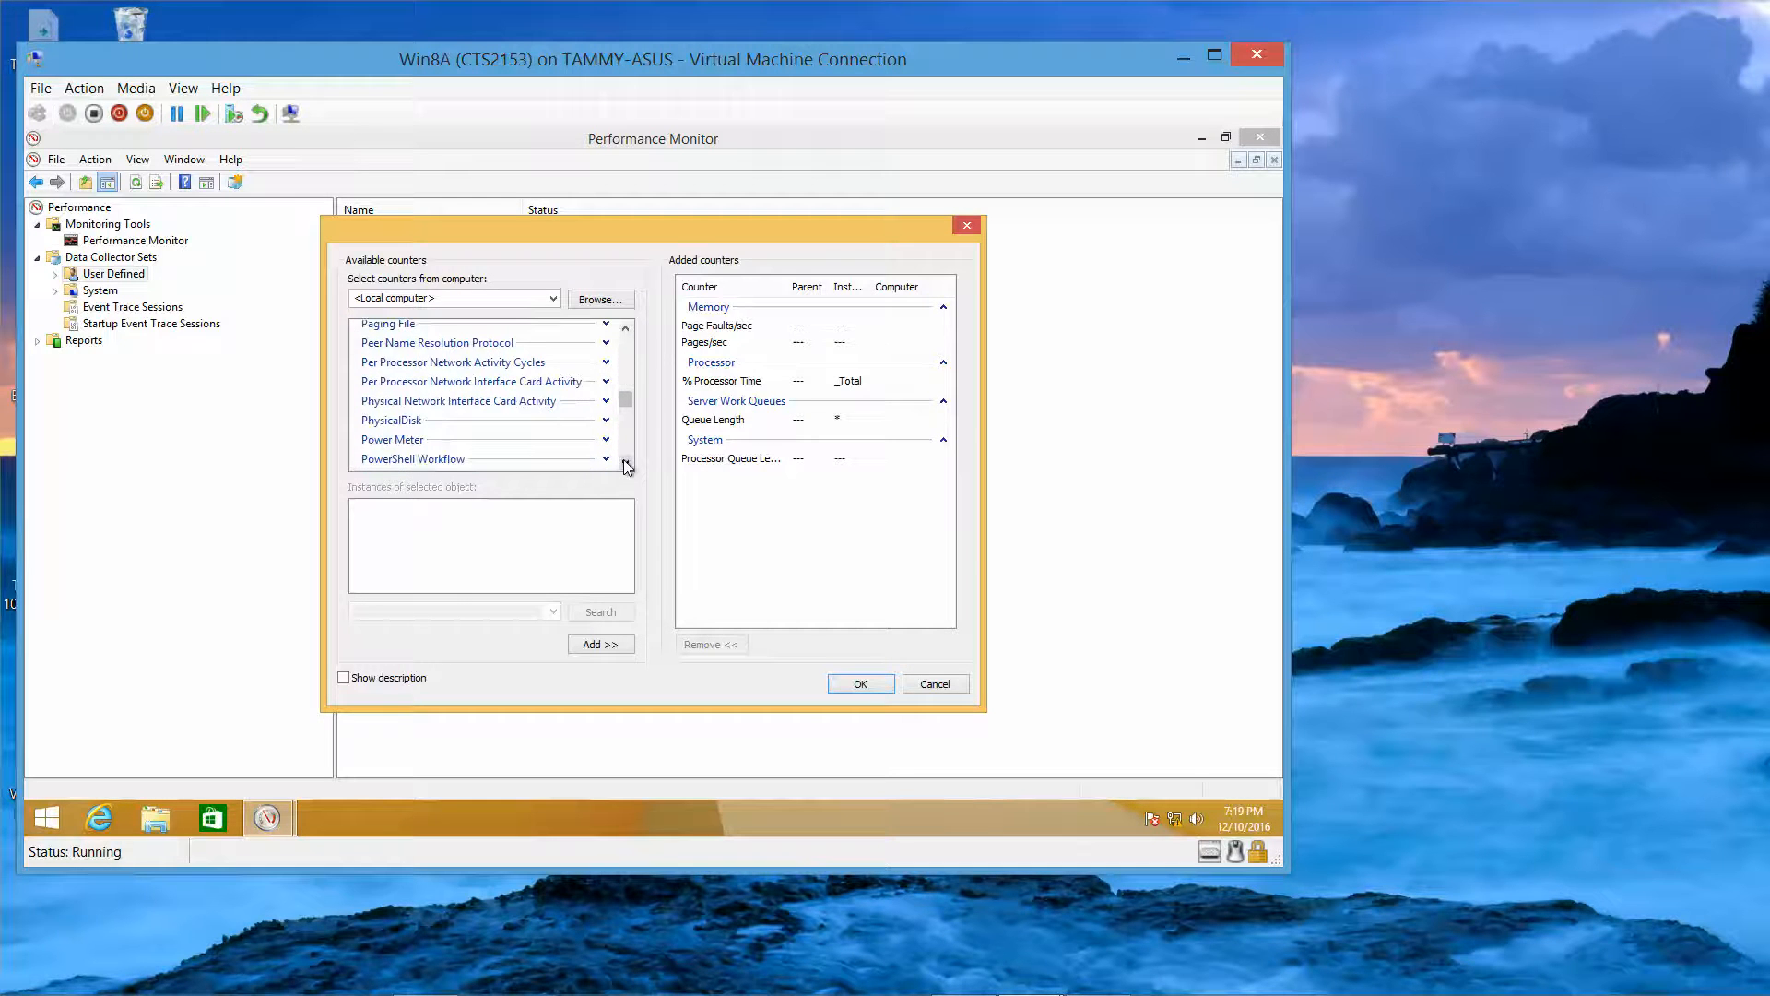
click(606, 419)
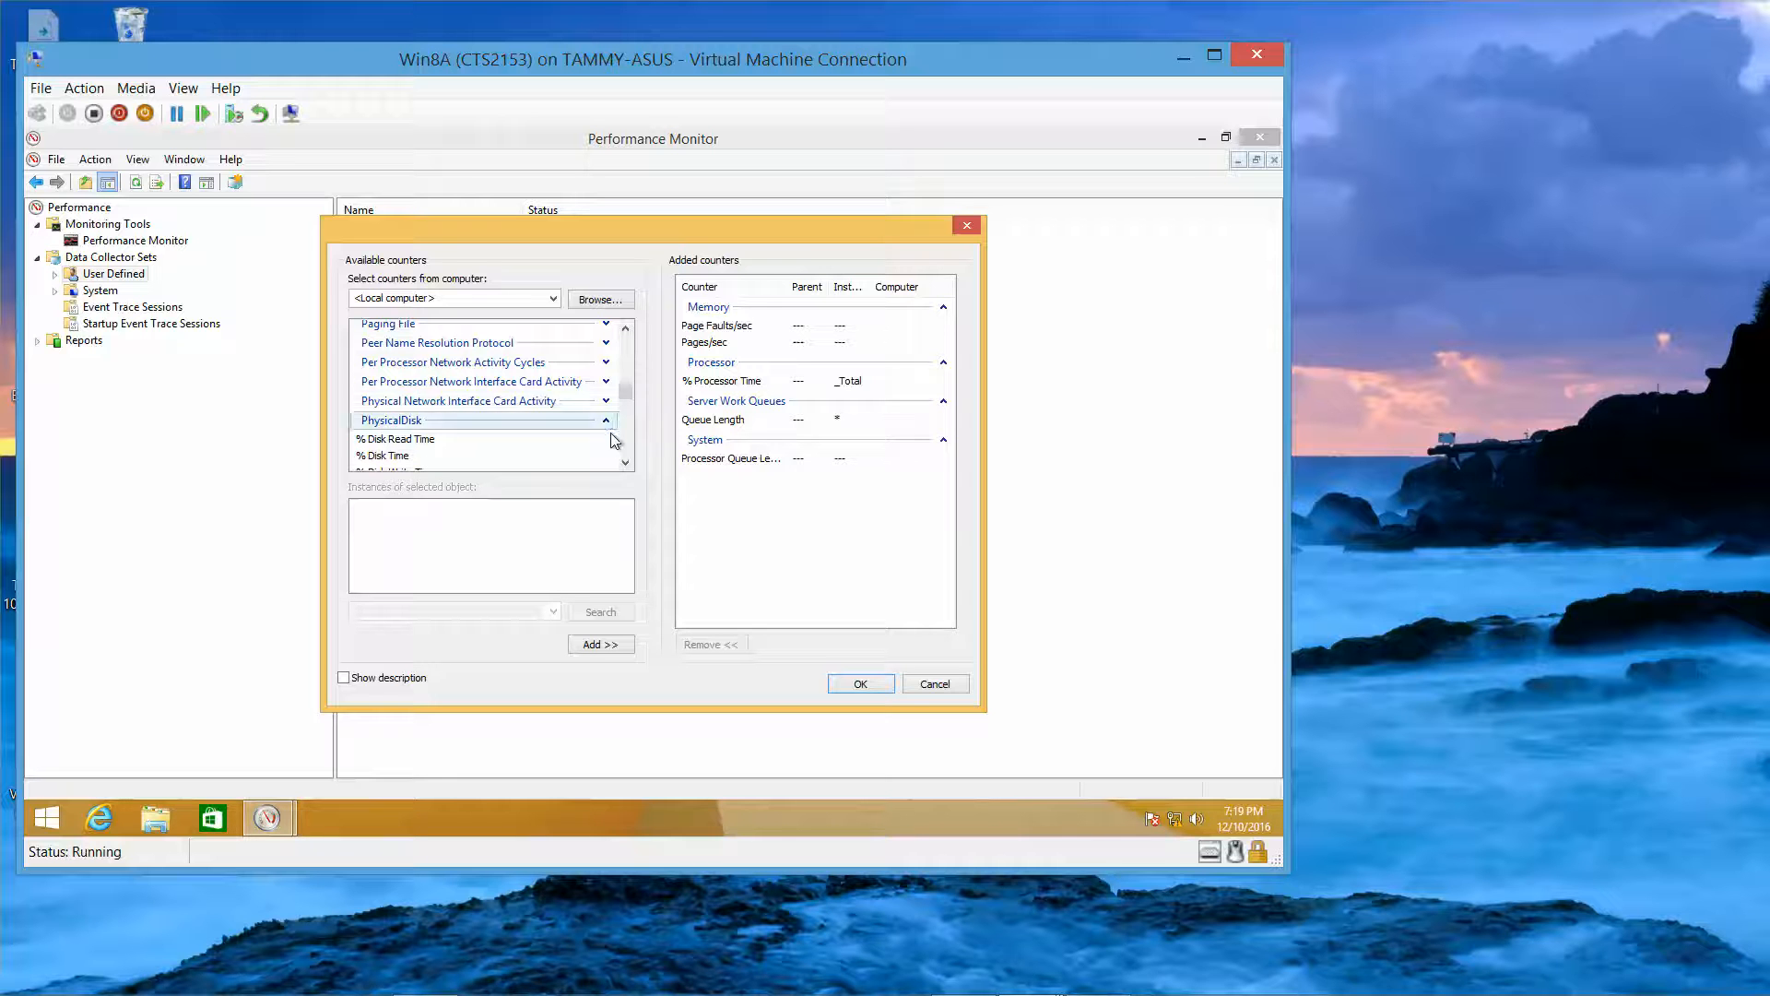
click(627, 463)
scroll(629, 463, down, 3)
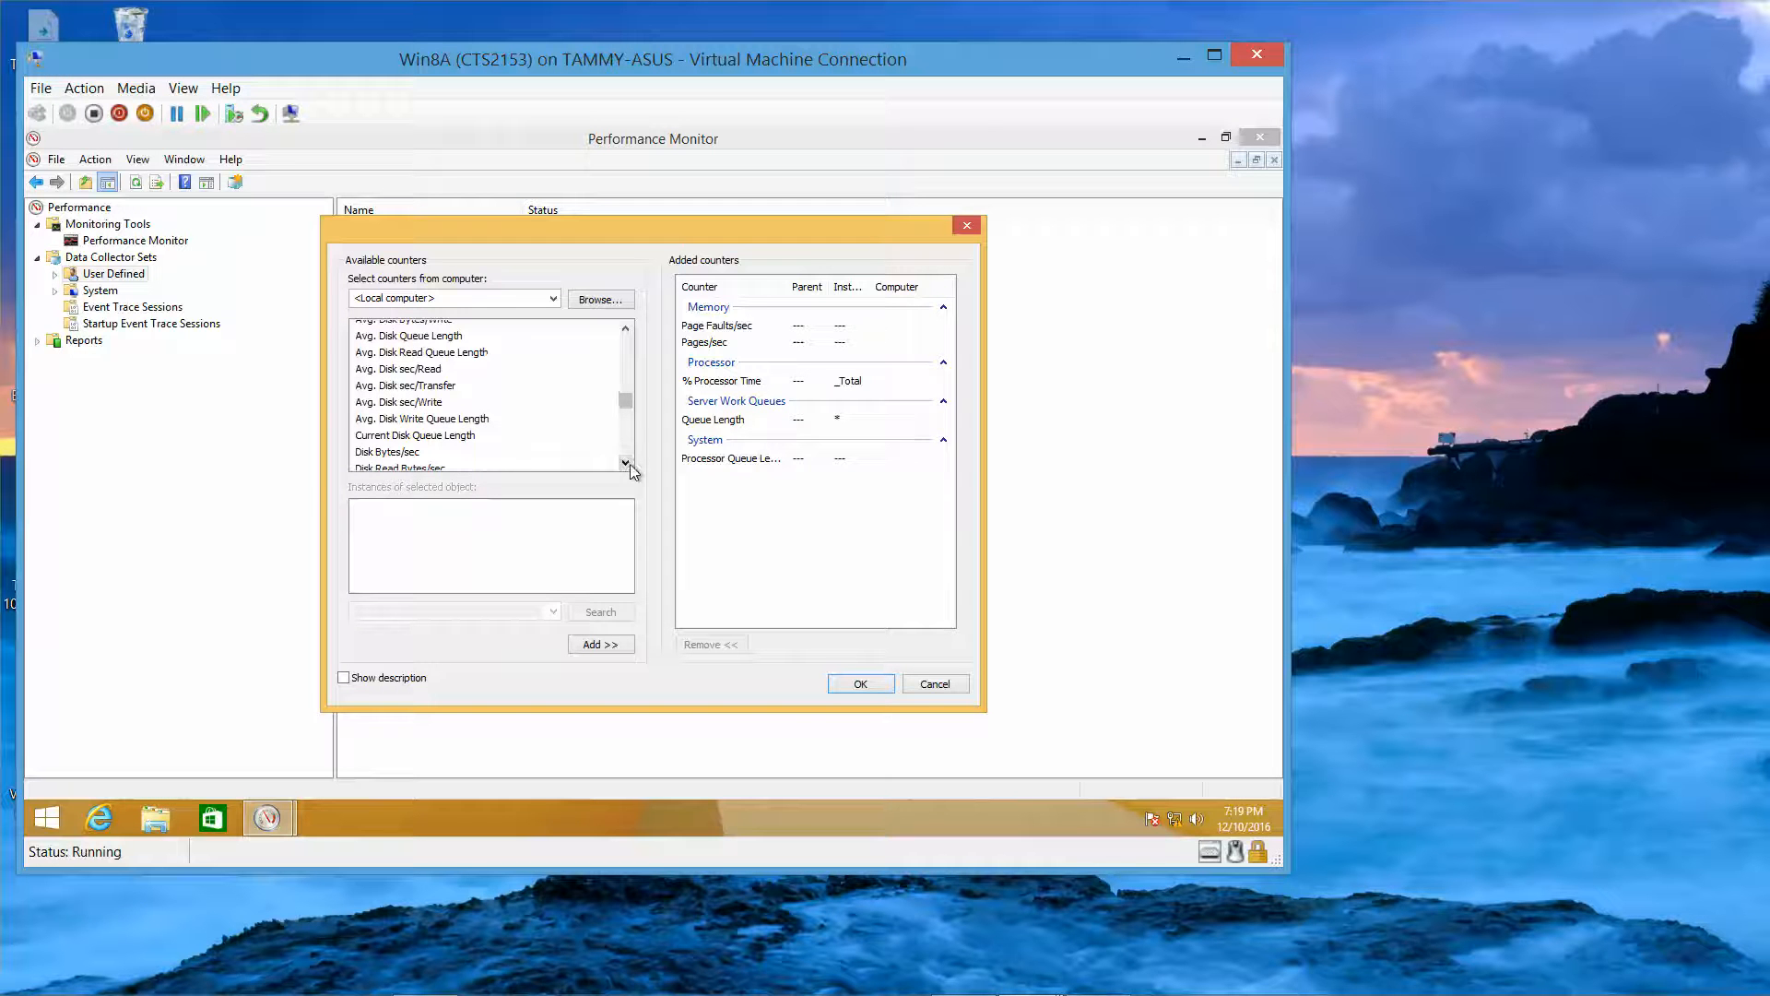
click(467, 436)
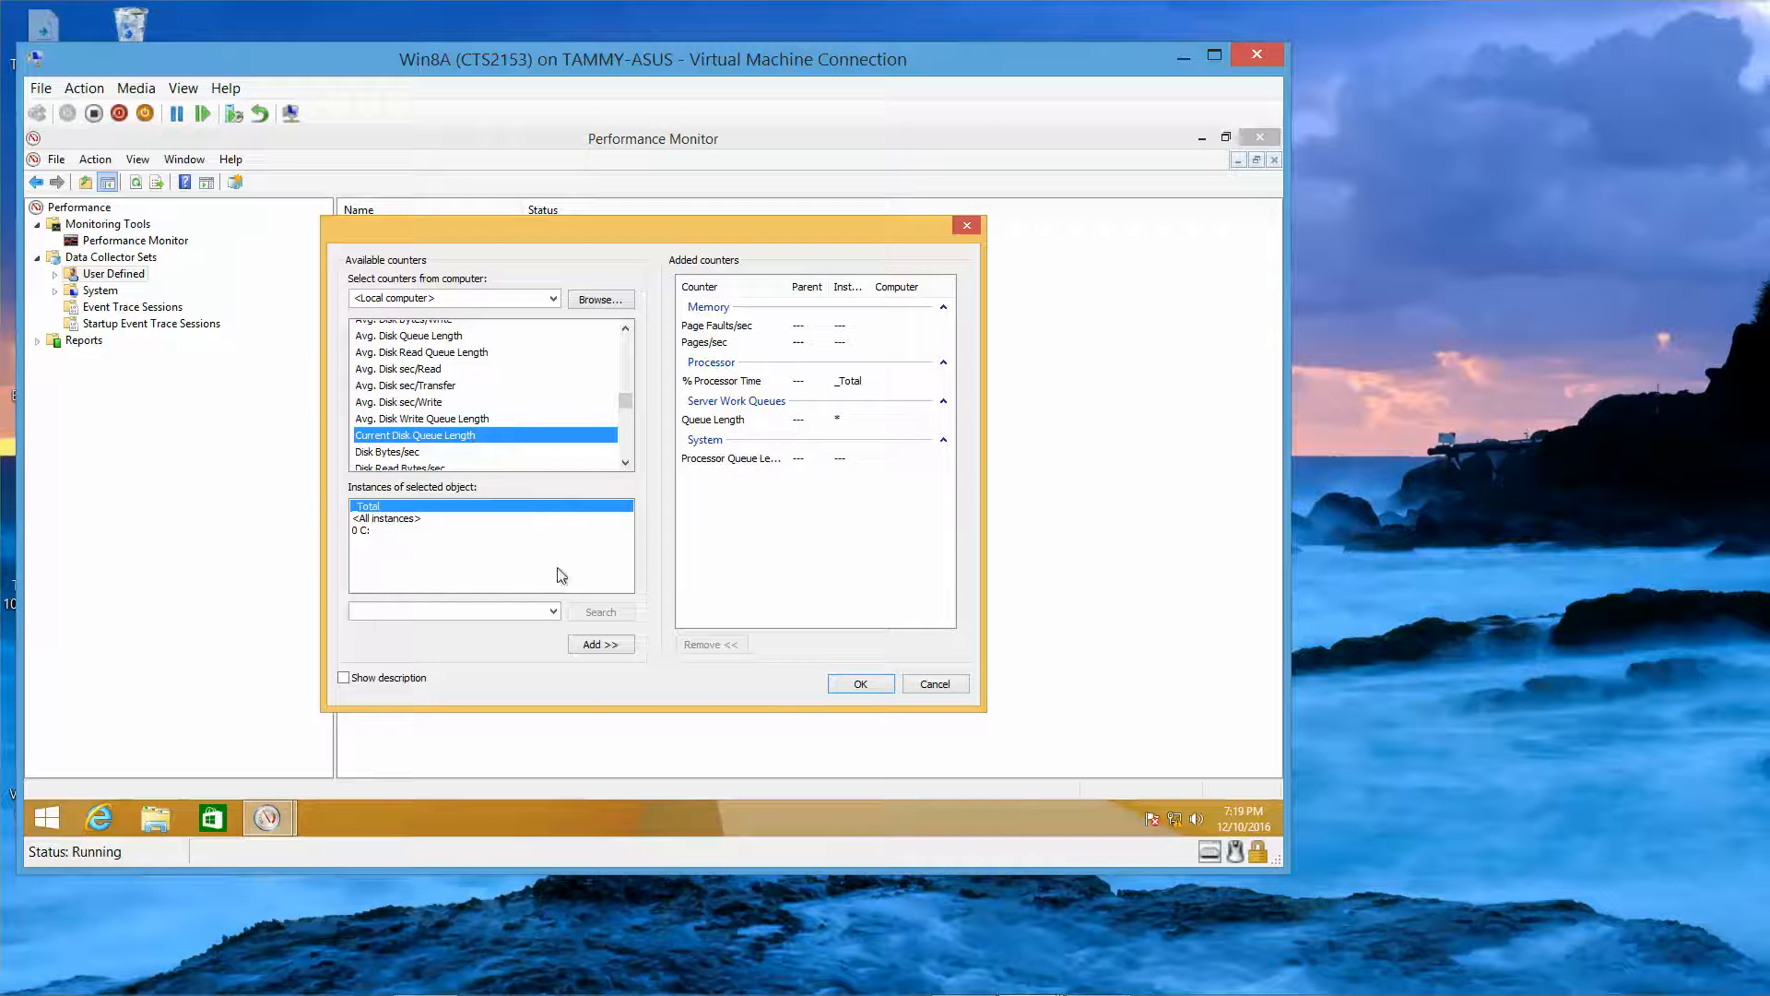
click(608, 645)
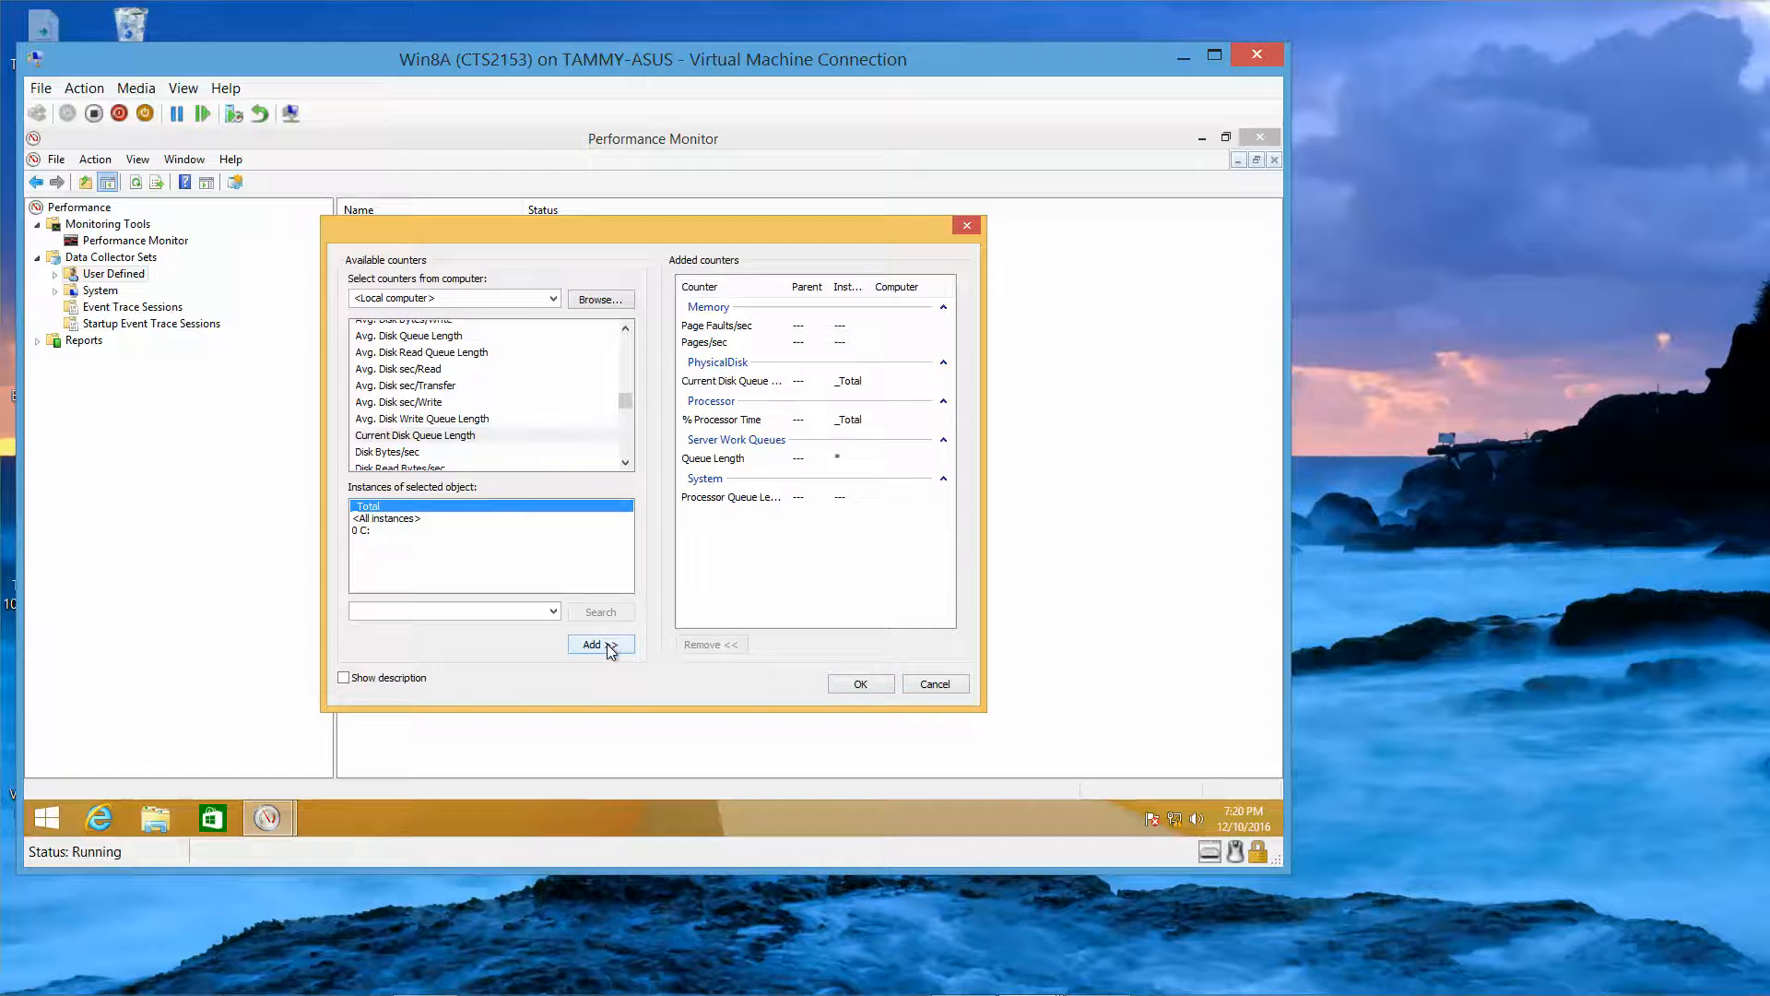
Step: Accept the added counters and finish creating the data collector set with the remaining default settings
click(861, 684)
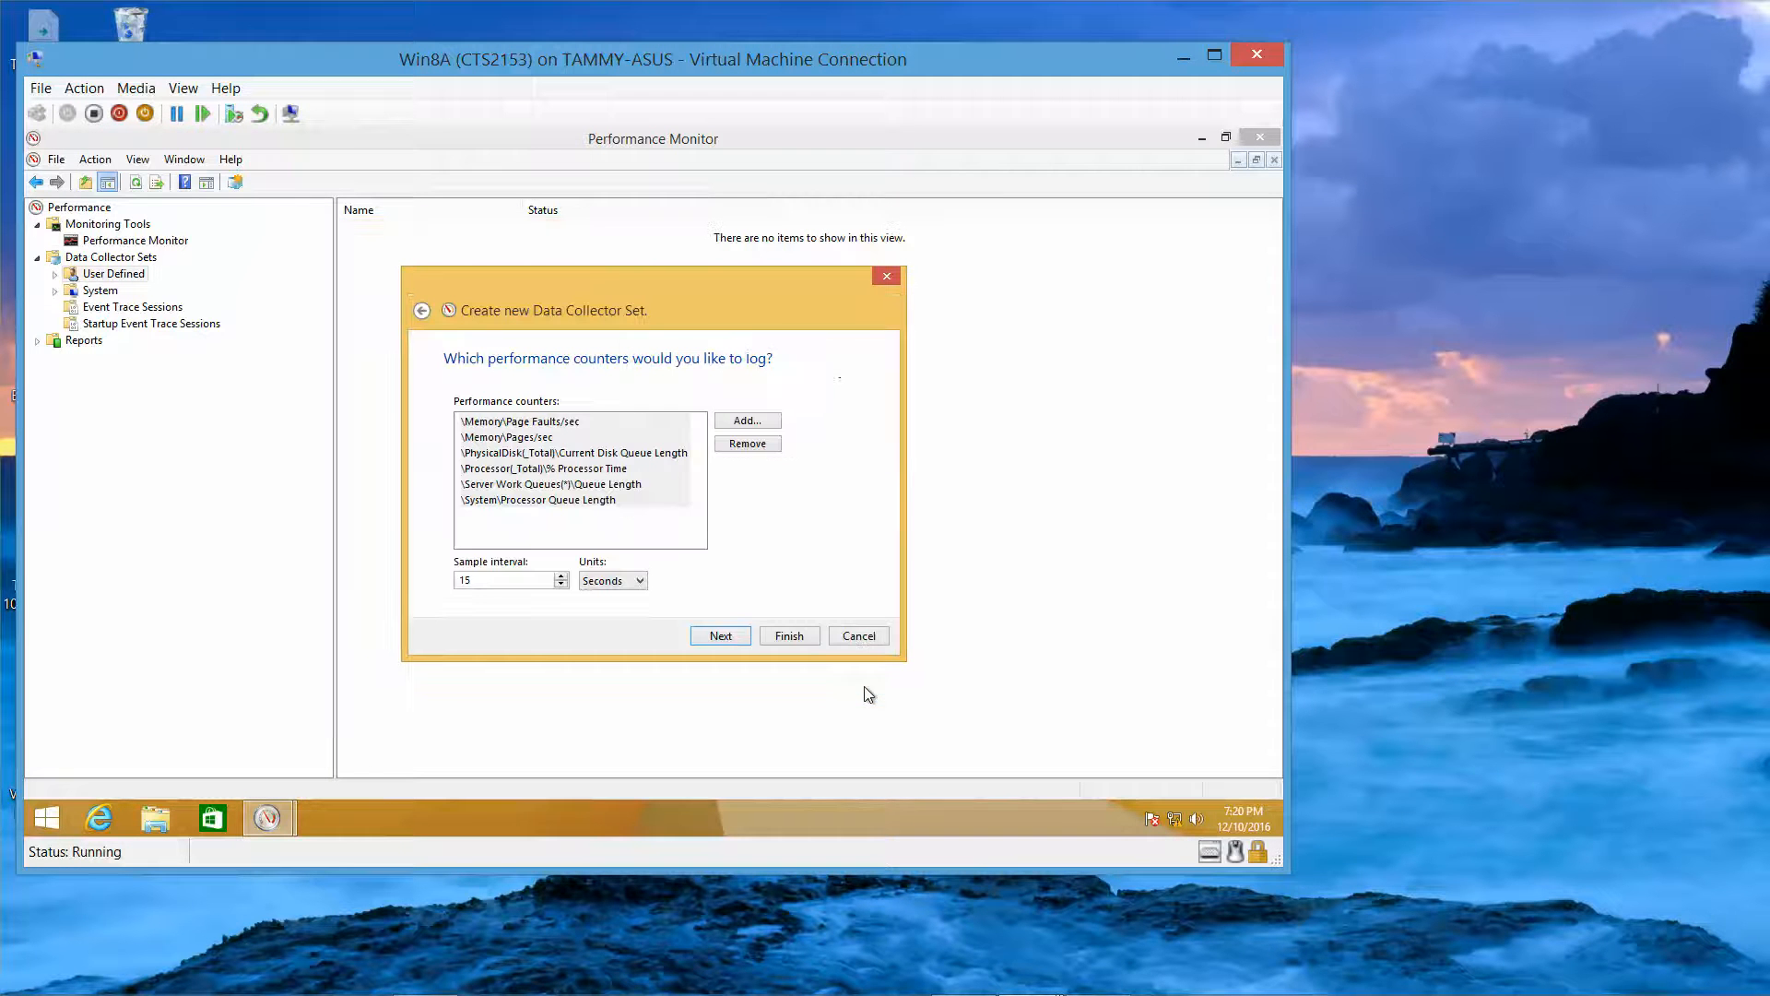
click(797, 637)
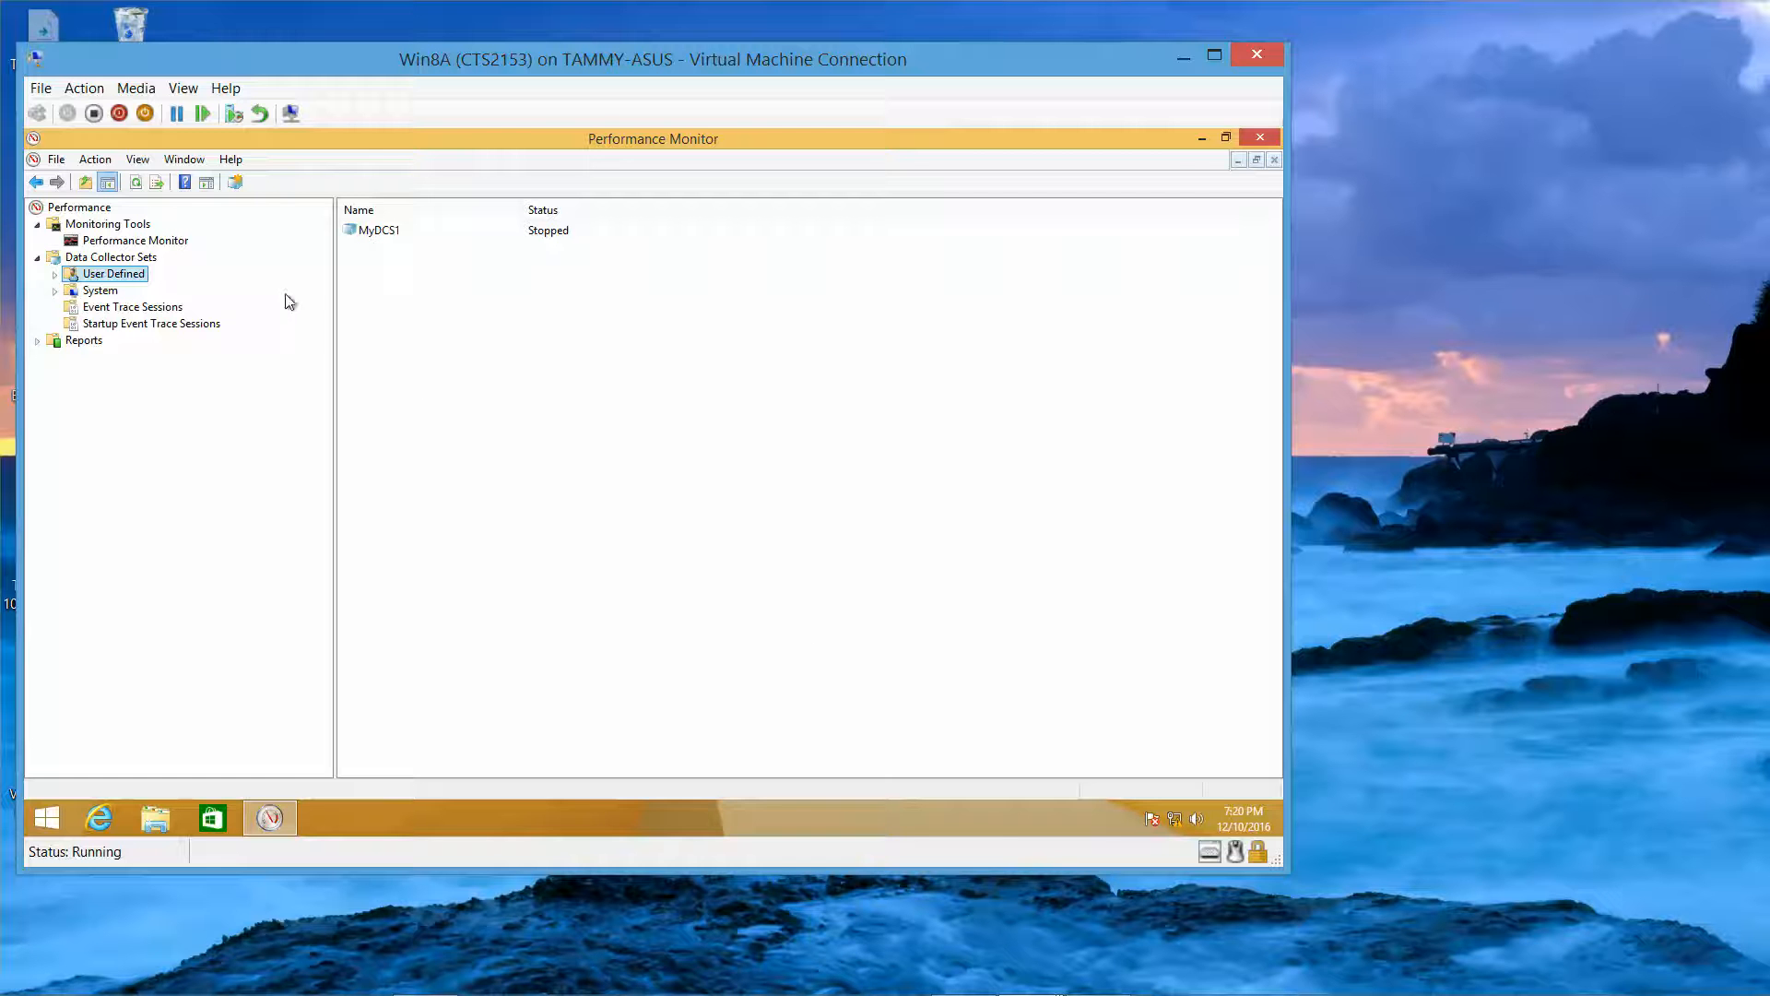
Step: Start the MyDCS1 data collector set and open it to show its data collector
right_click(379, 231)
click(416, 239)
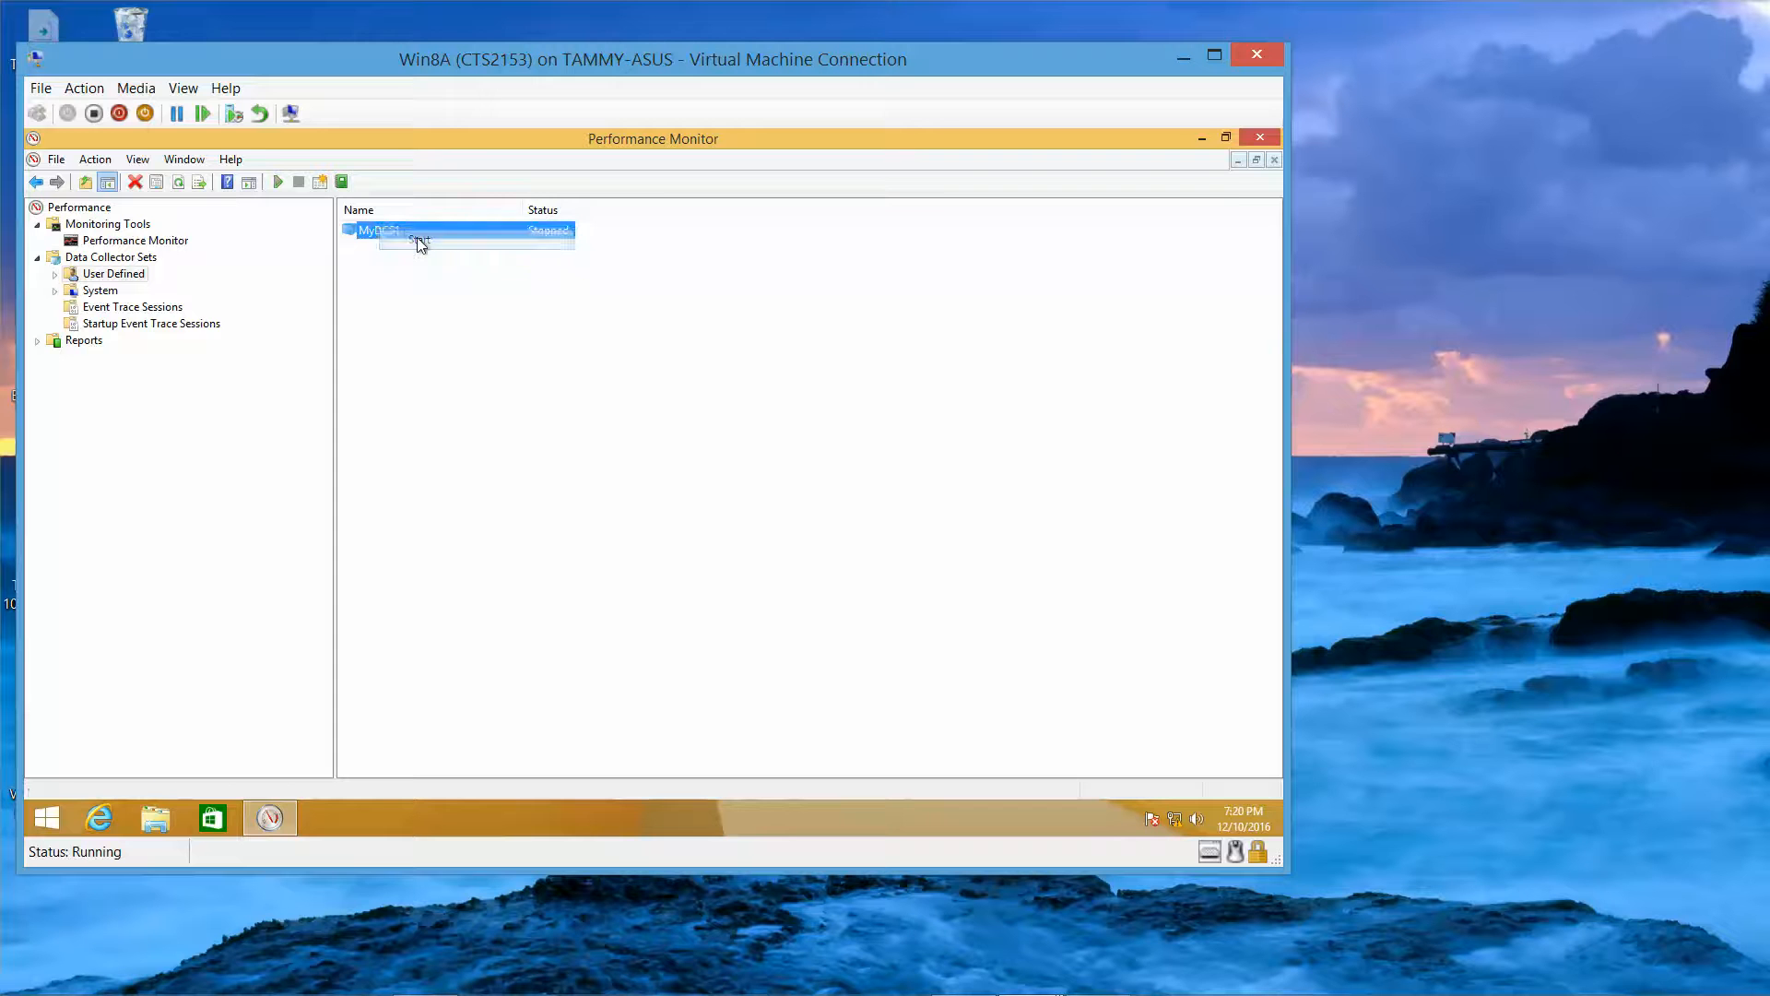
double_click(416, 237)
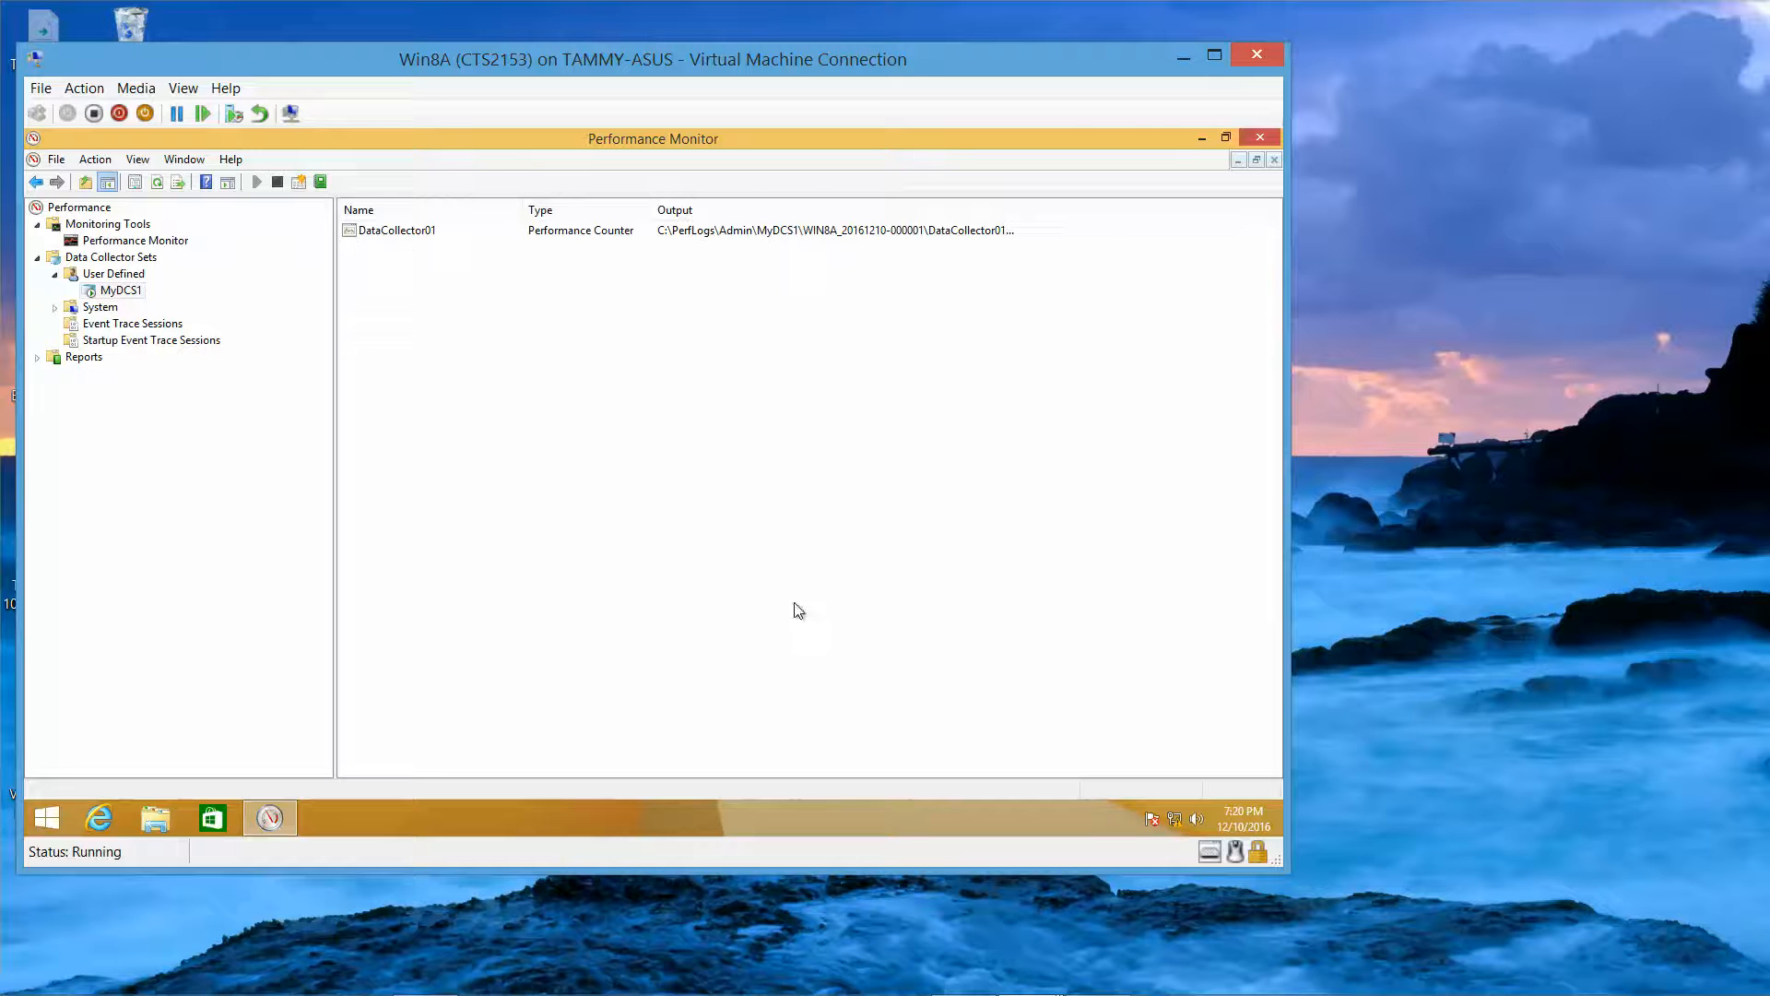
mouse_move(1037, 992)
click(405, 235)
right_click(405, 234)
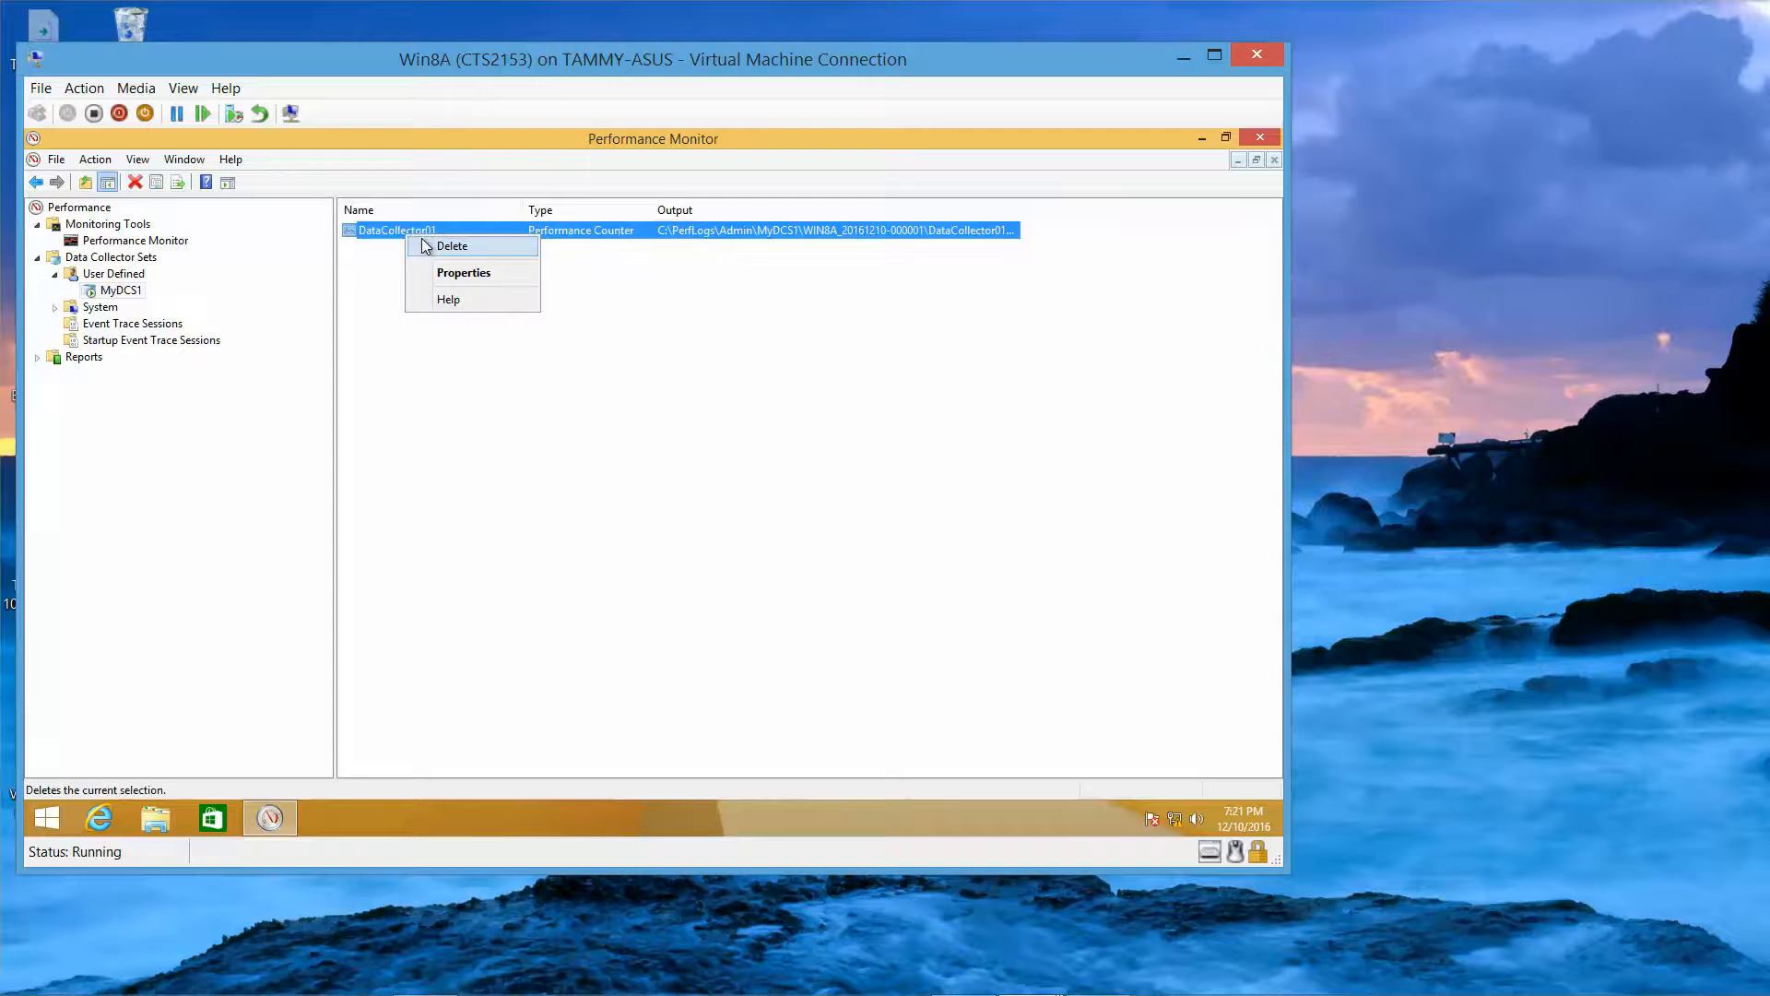
click(379, 234)
right_click(378, 232)
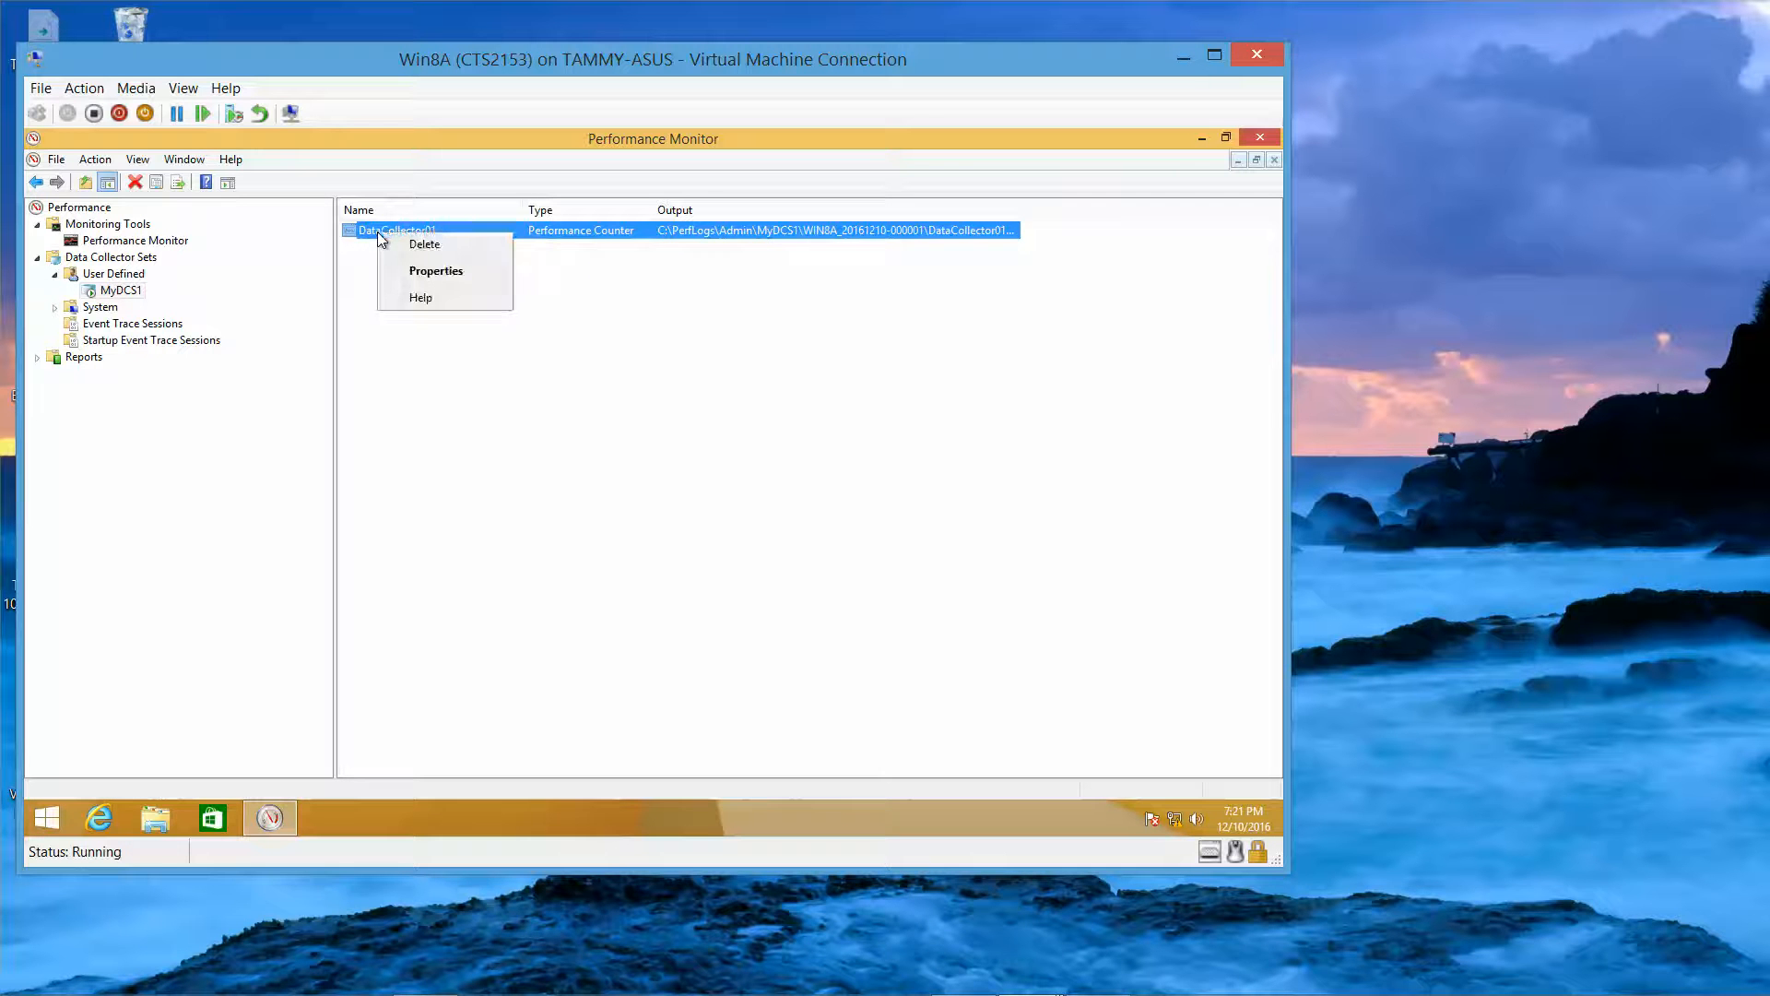
click(372, 233)
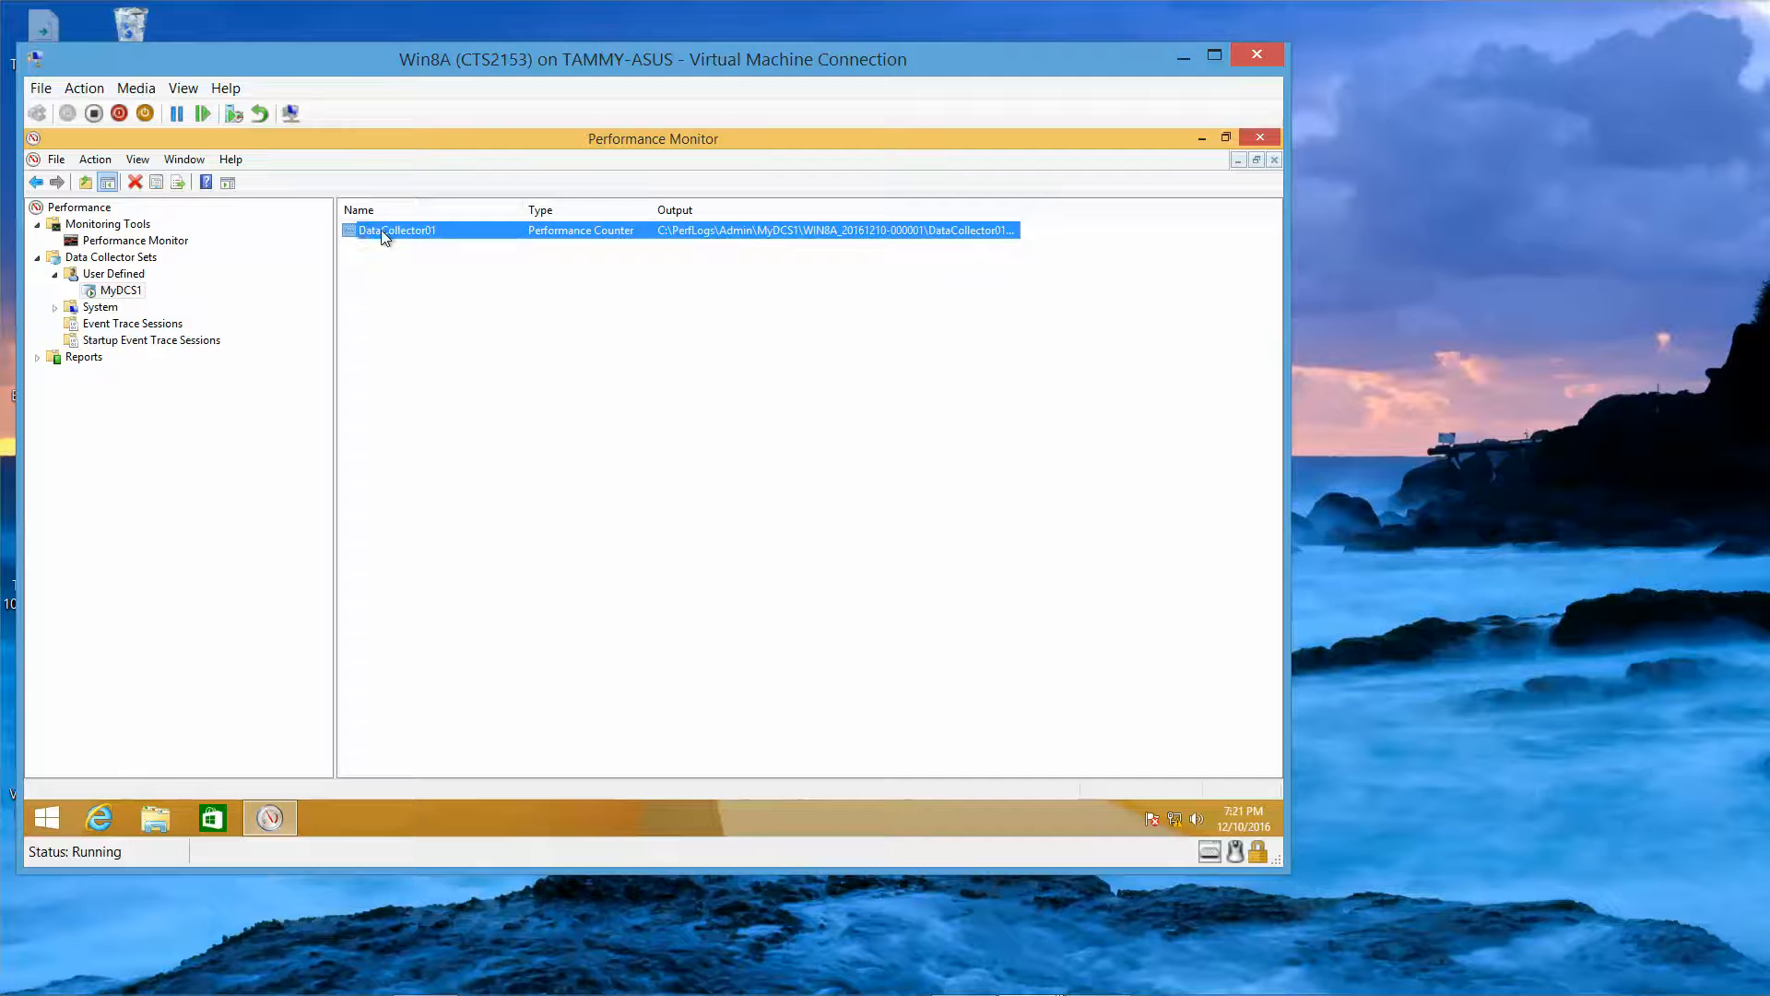
right_click(386, 233)
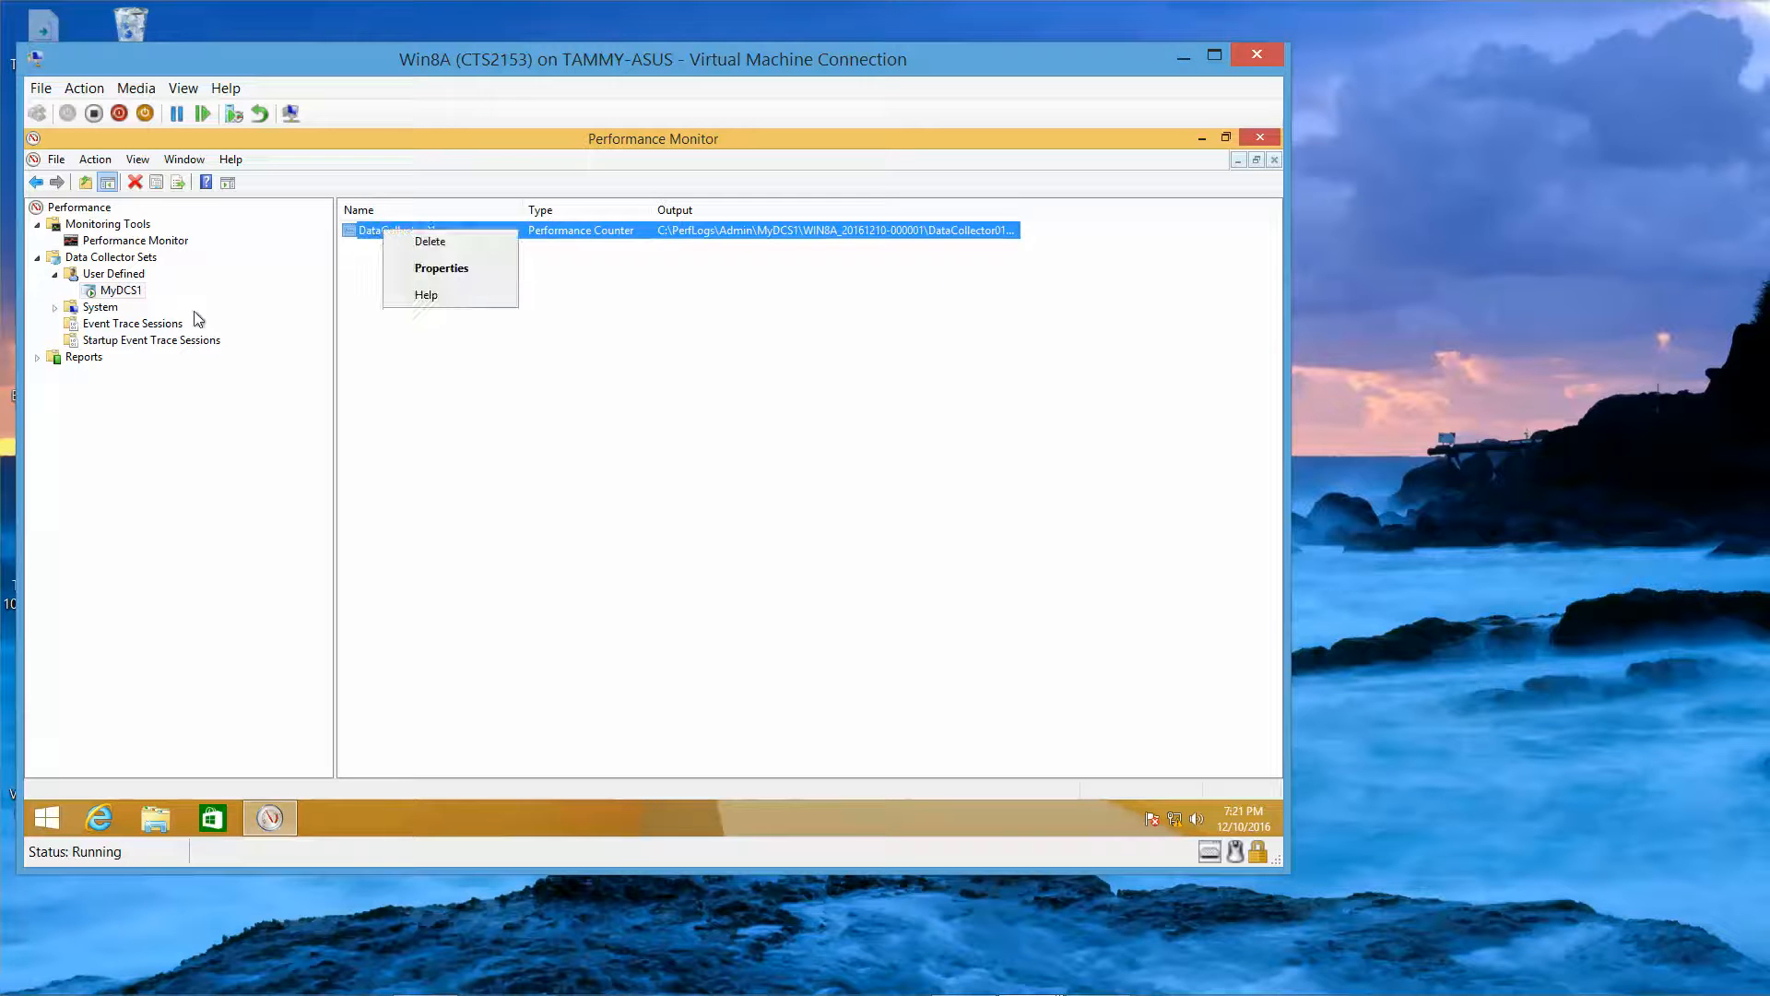
Step: Stop the running MyDCS1 data collector set
click(130, 297)
click(129, 297)
right_click(129, 297)
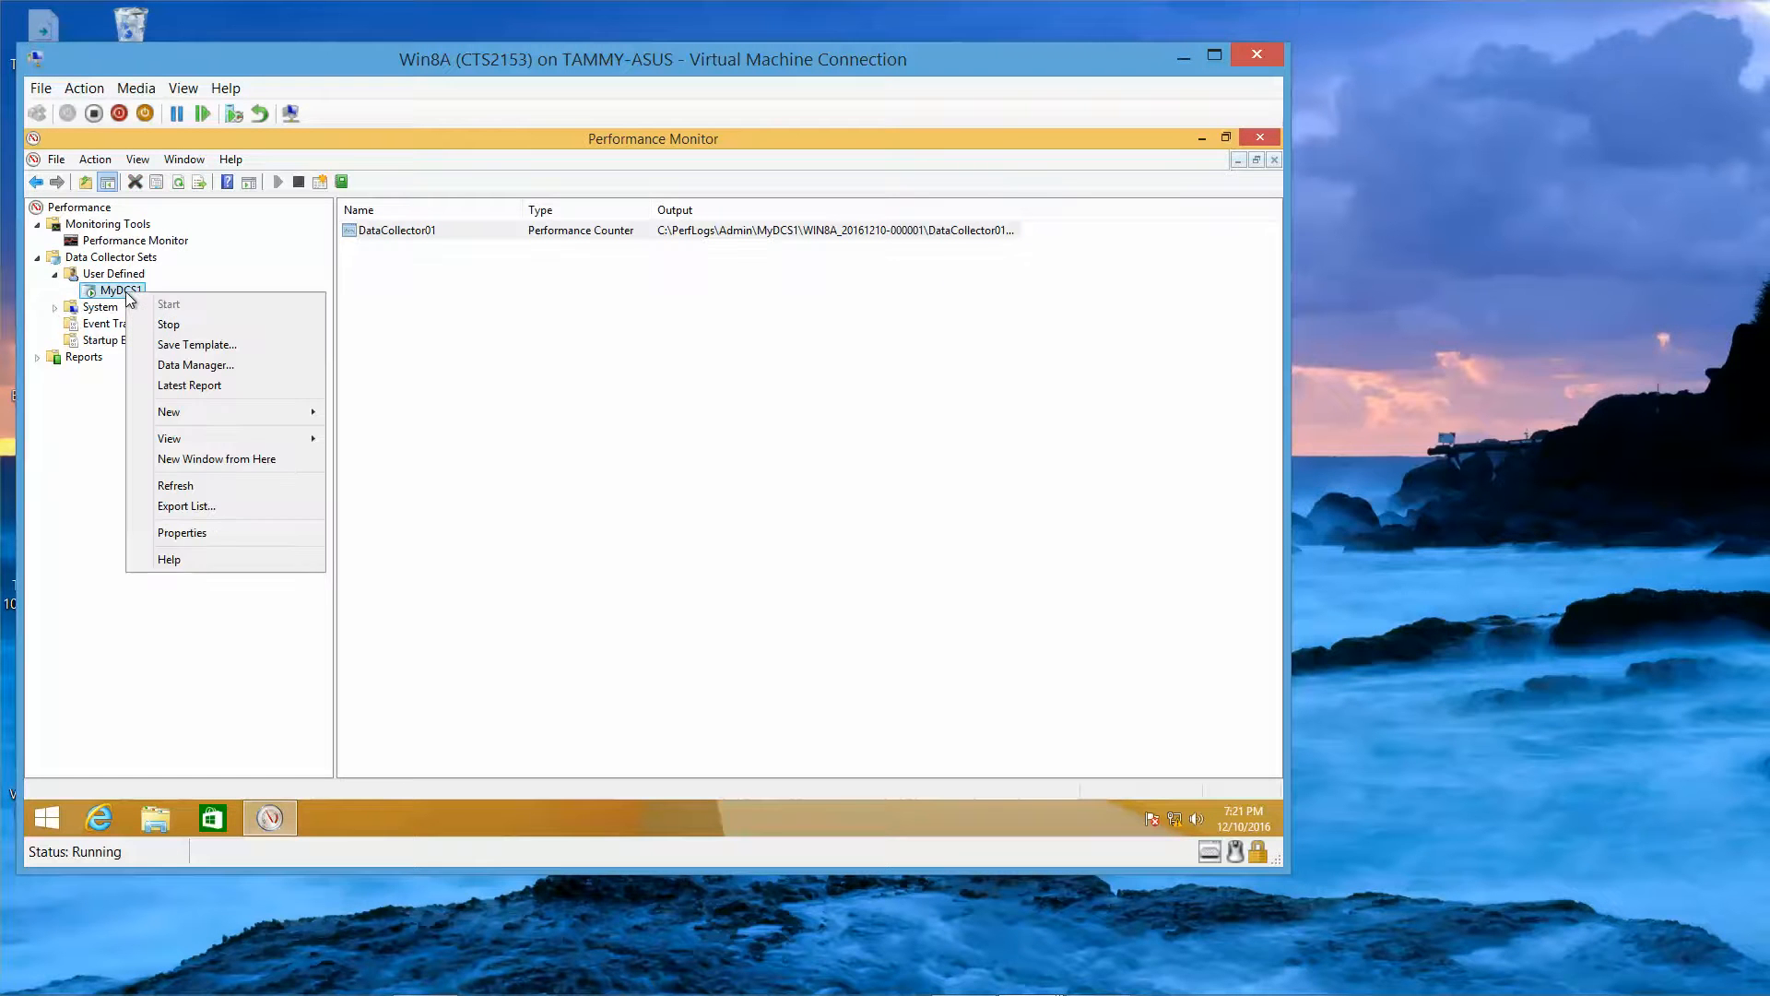
click(178, 326)
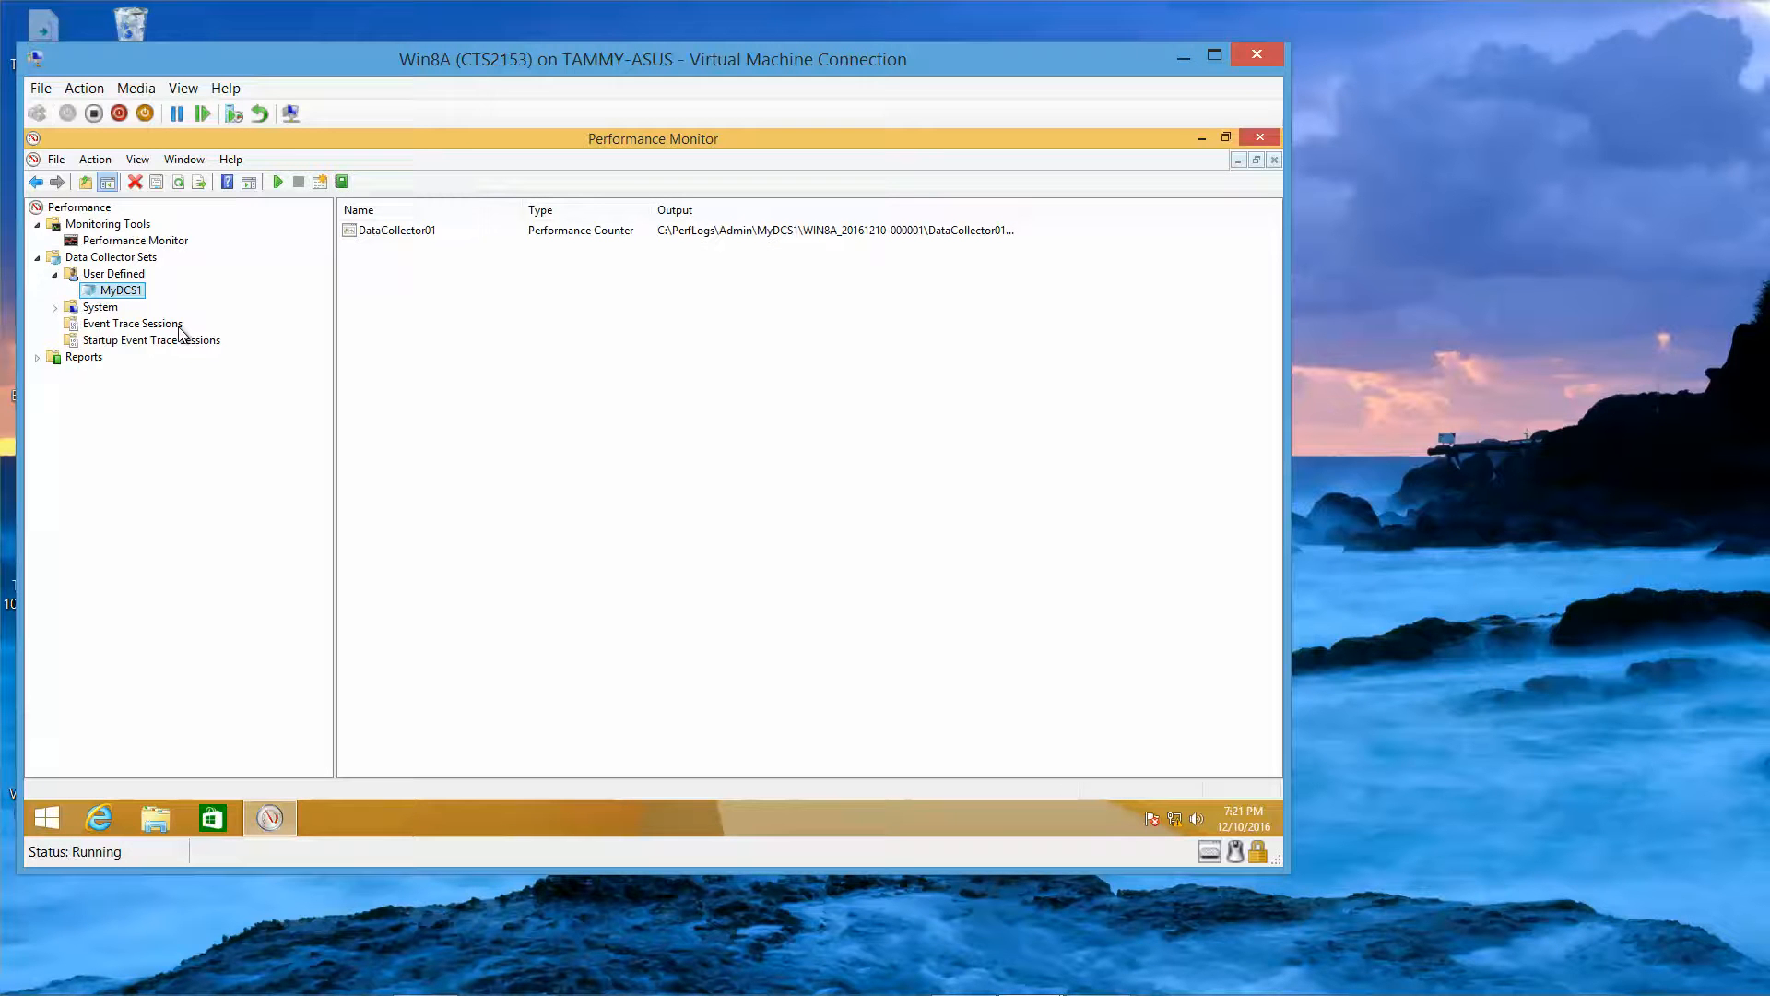
click(162, 823)
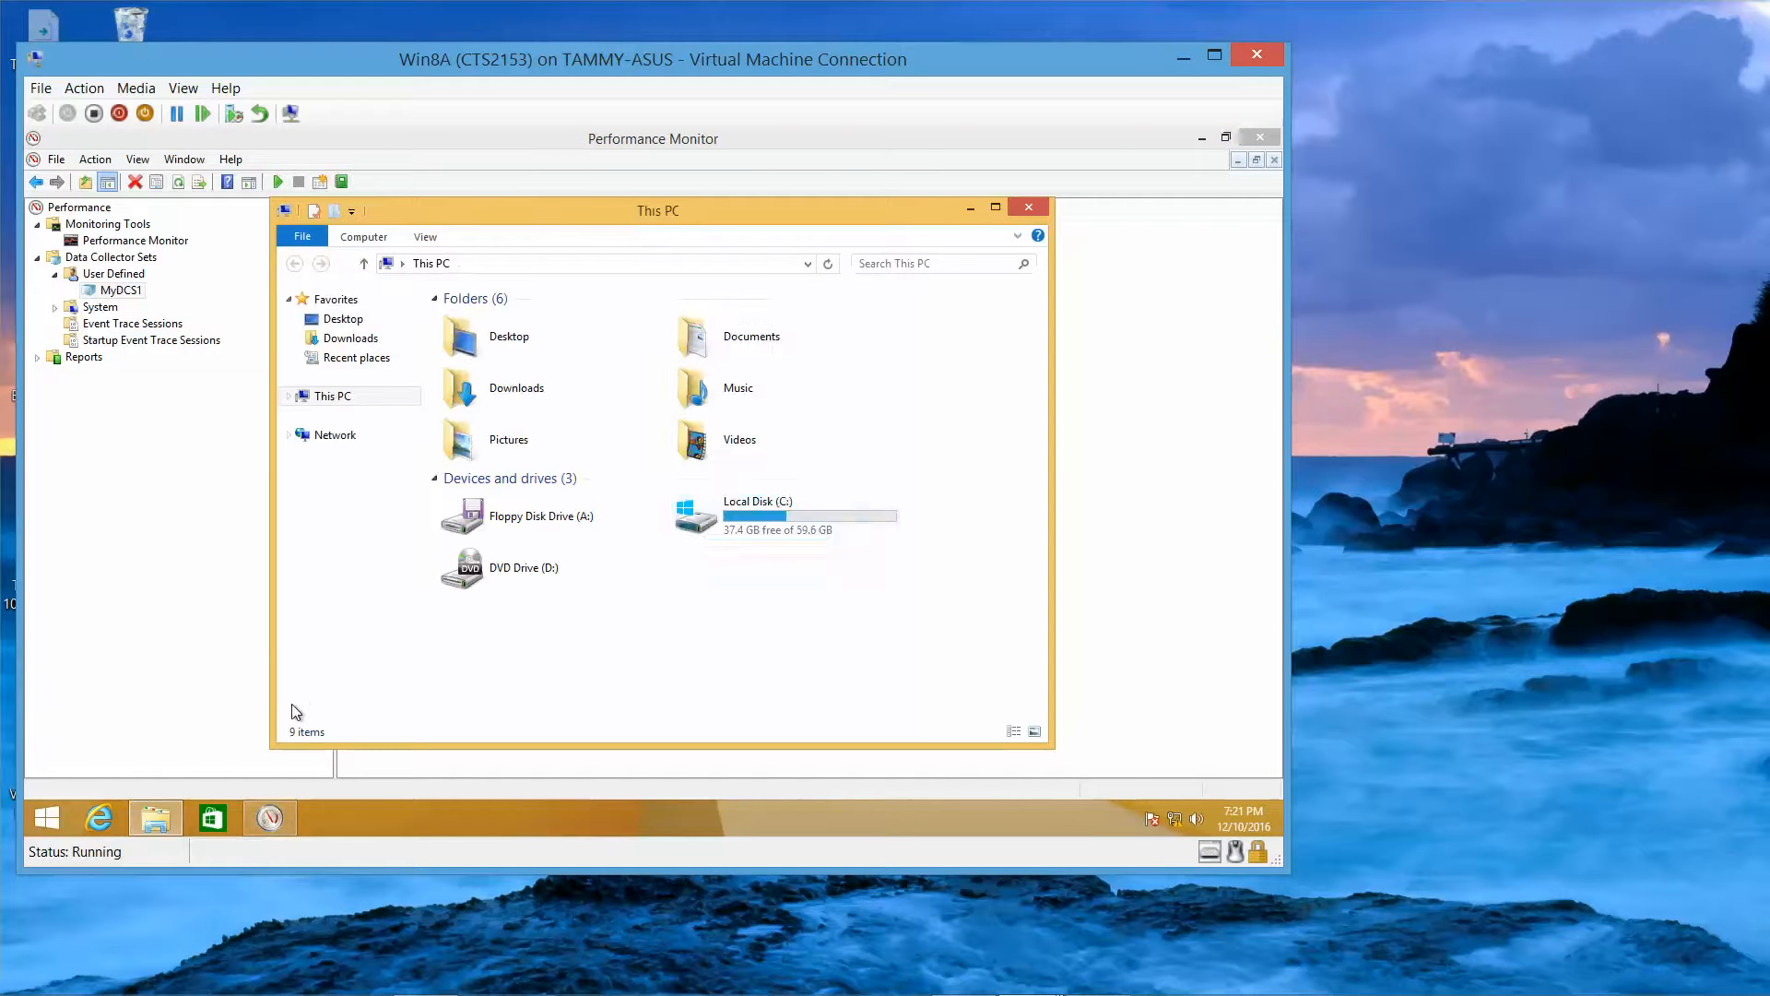
double_click(805, 507)
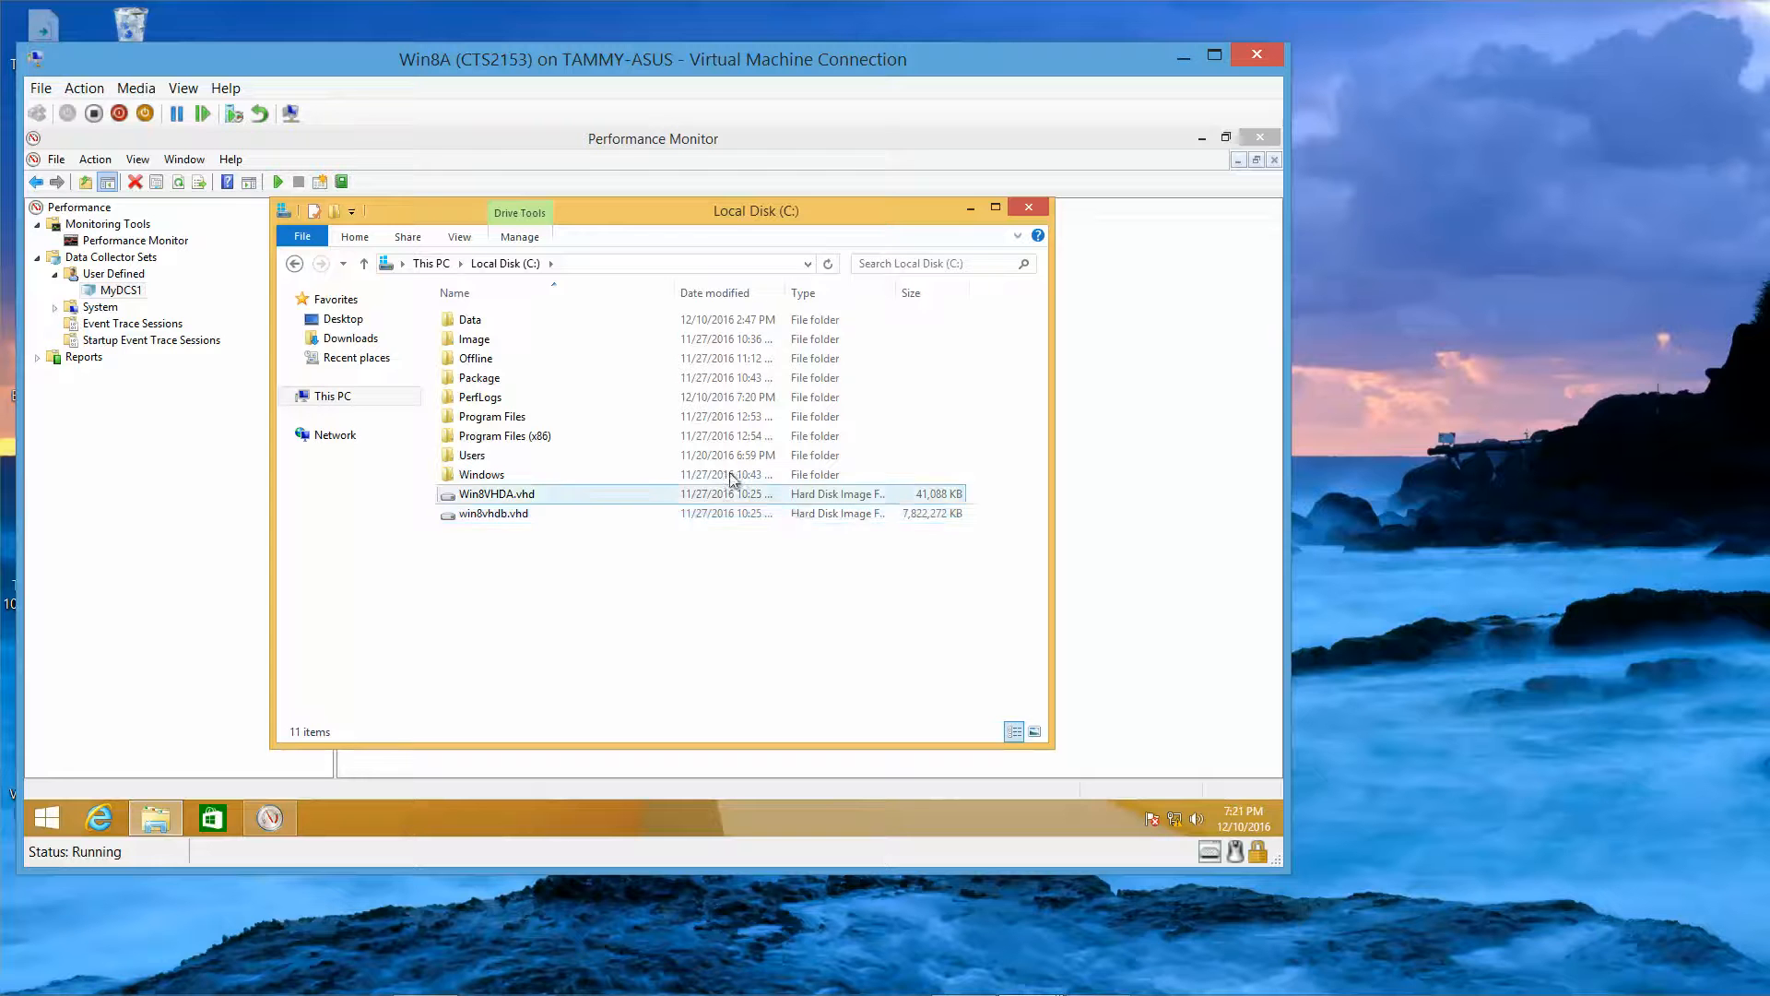
double_click(535, 399)
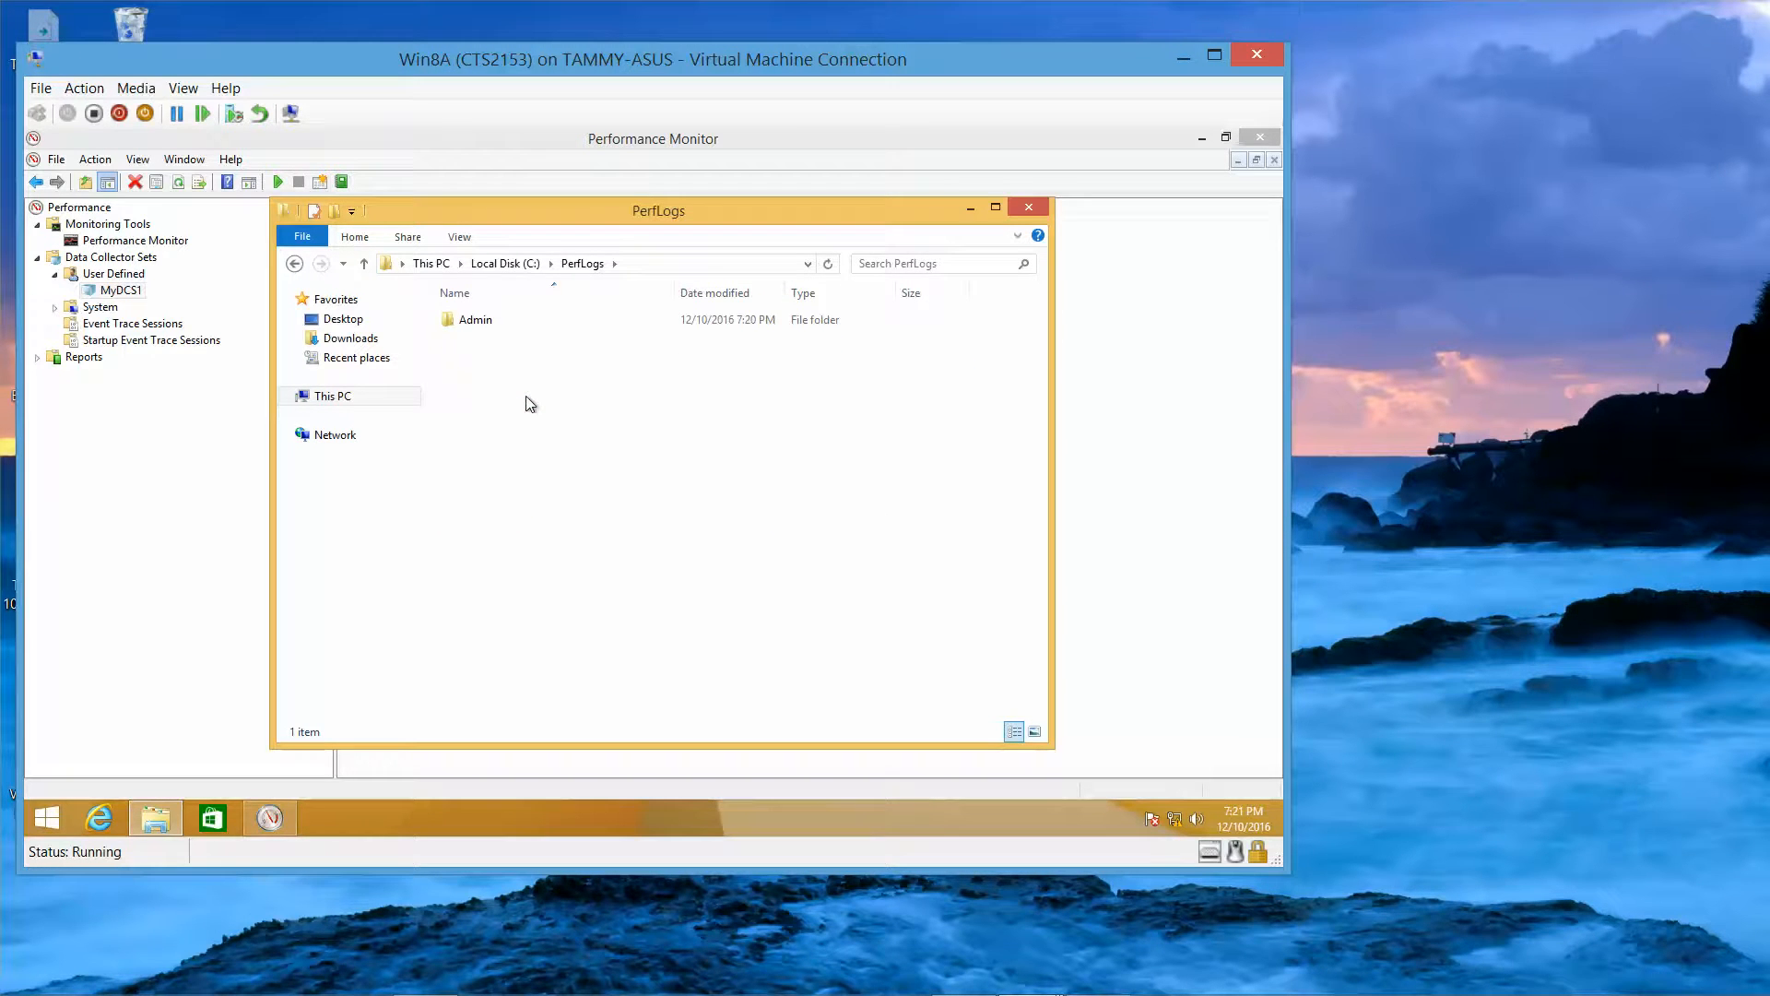
double_click(468, 322)
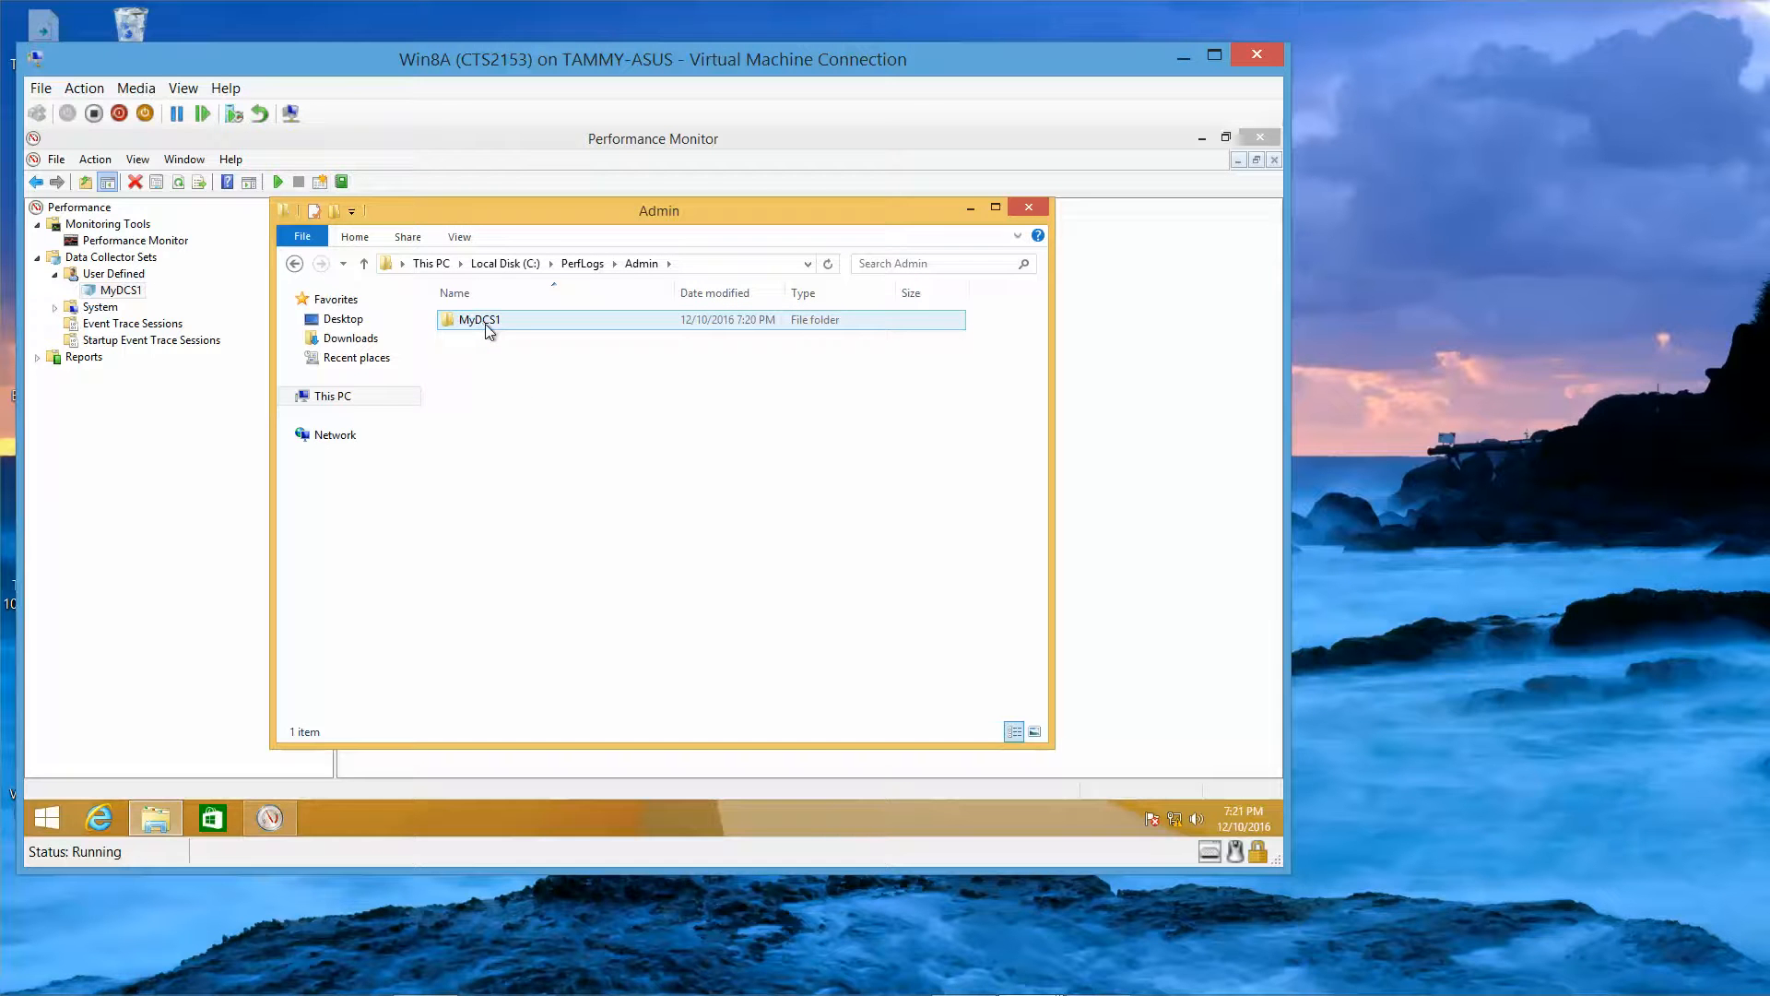
click(489, 331)
double_click(489, 331)
double_click(486, 324)
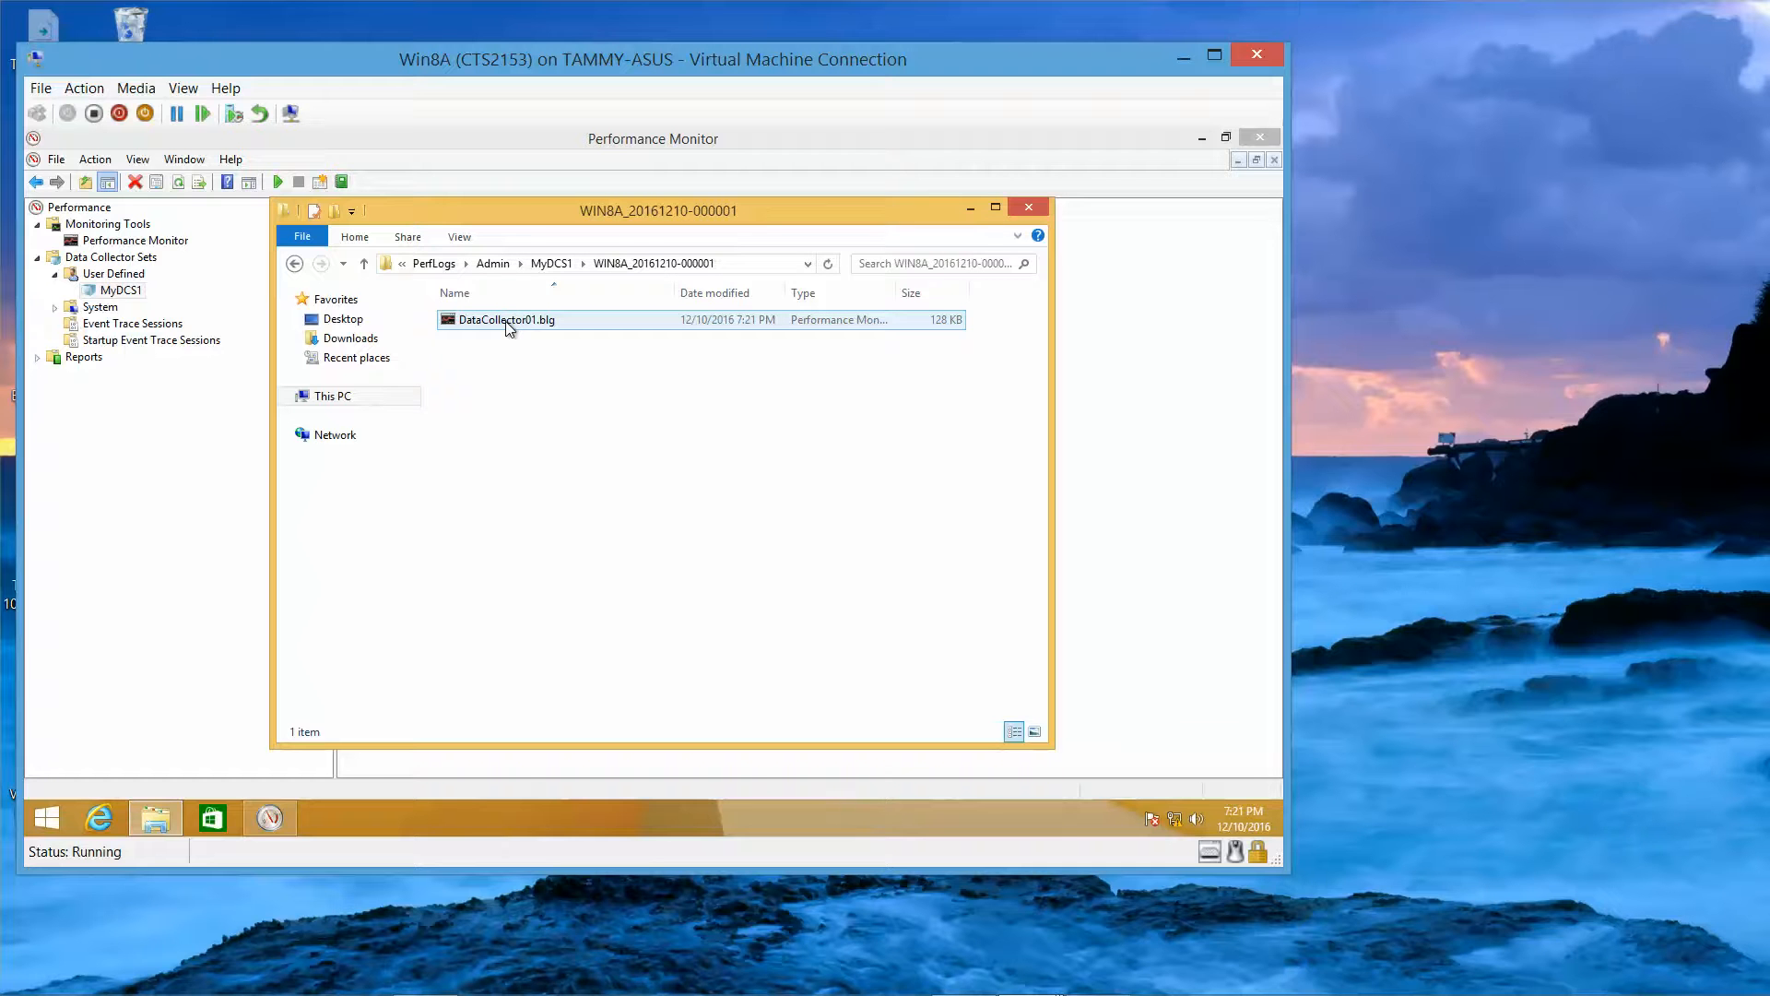
Step: Open the DataCollector01.blg log and enlarge its window so the graph and full counter list can be reviewed
double_click(508, 322)
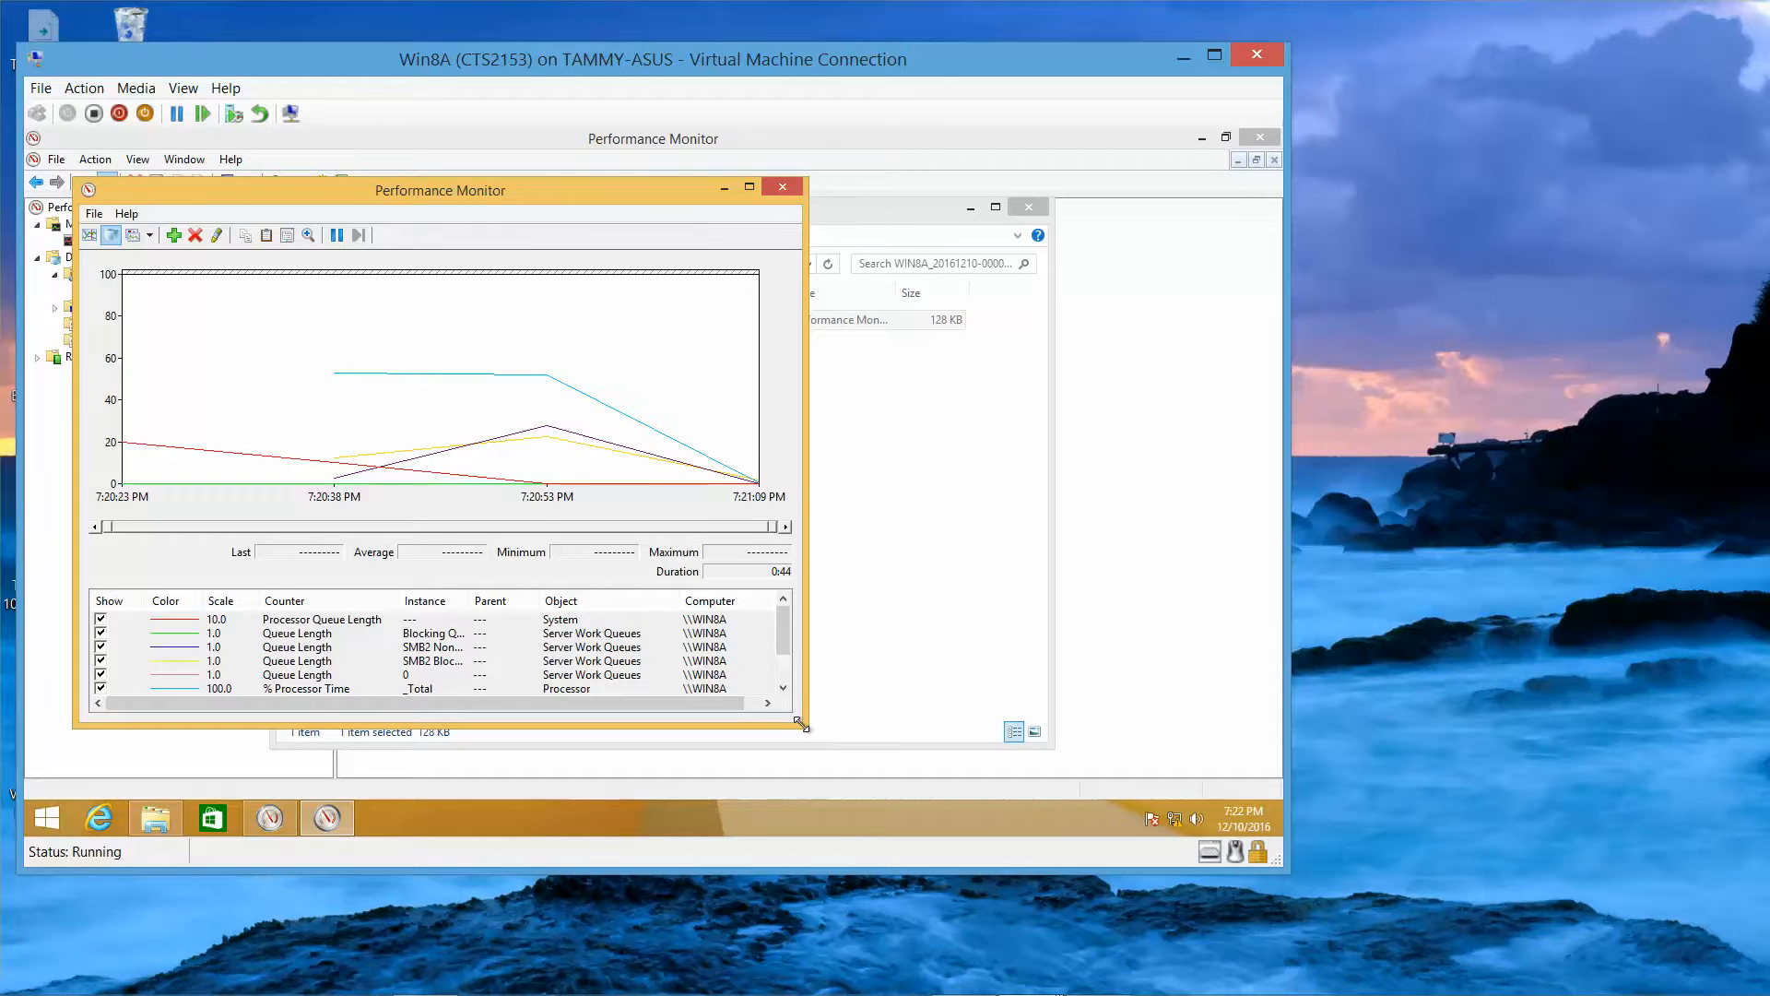
drag(800, 723, 842, 780)
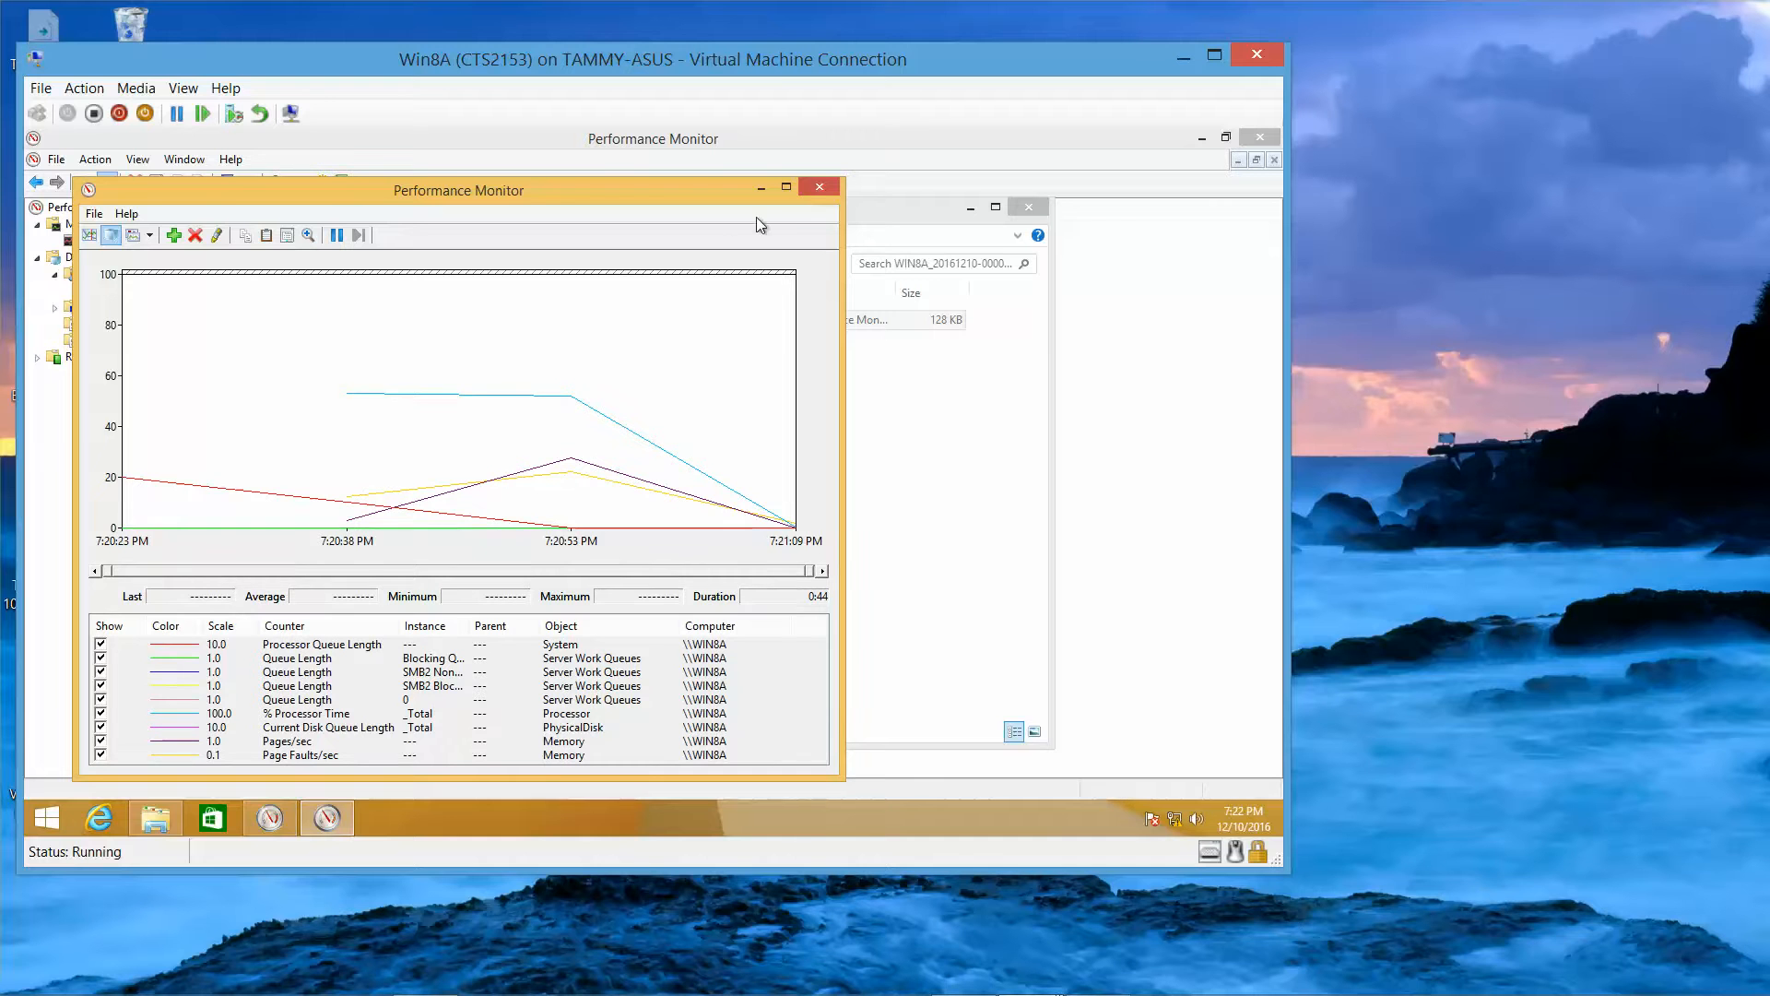
Step: Close the log graph, the File Explorer window and Performance Monitor to return to the Win8A desktop
click(820, 188)
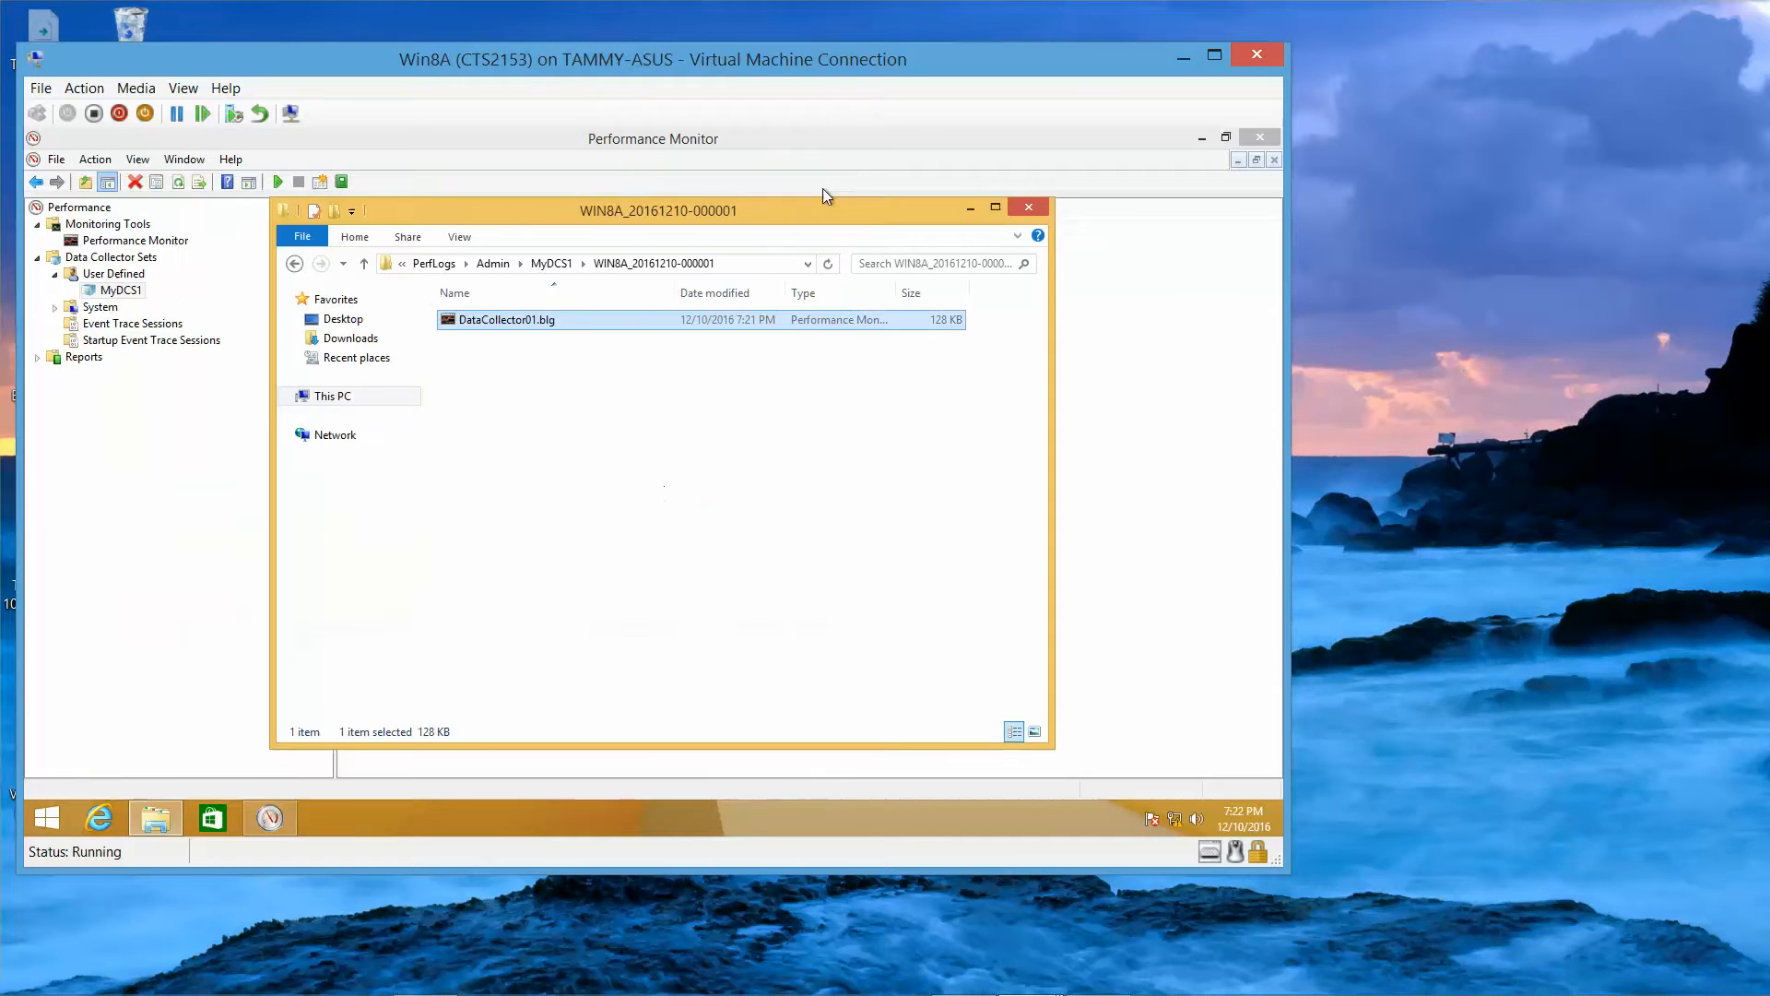
click(1040, 207)
click(1261, 135)
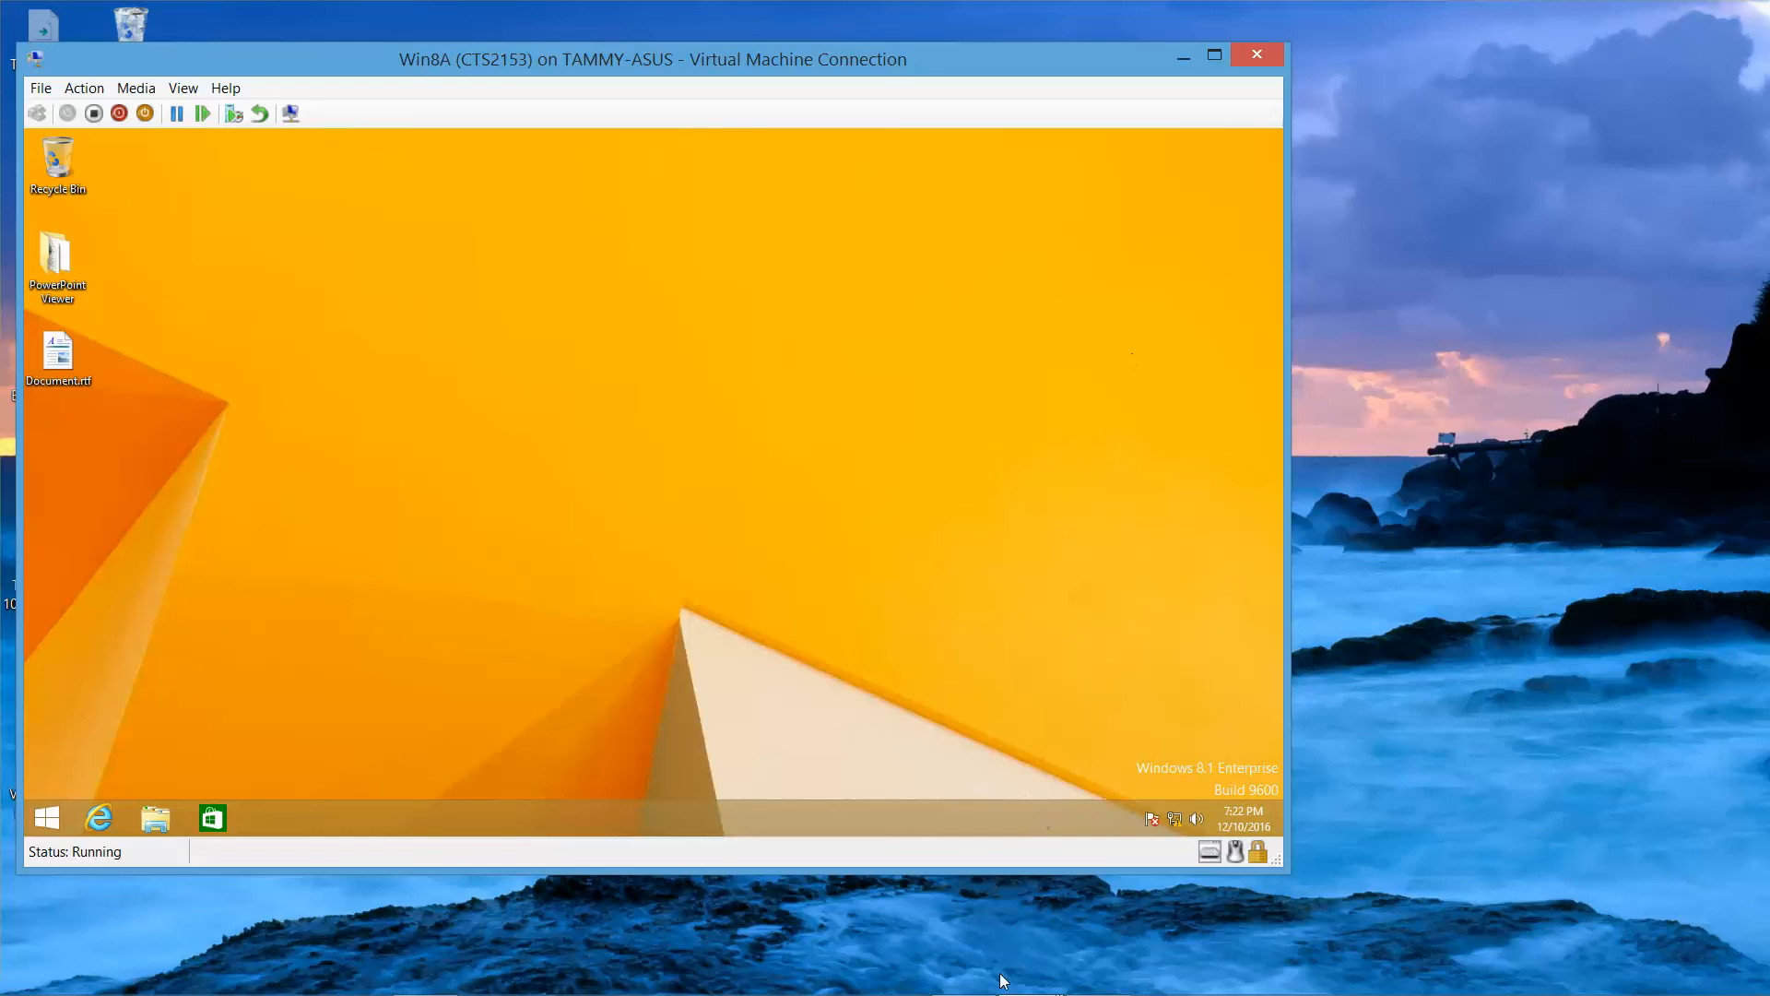